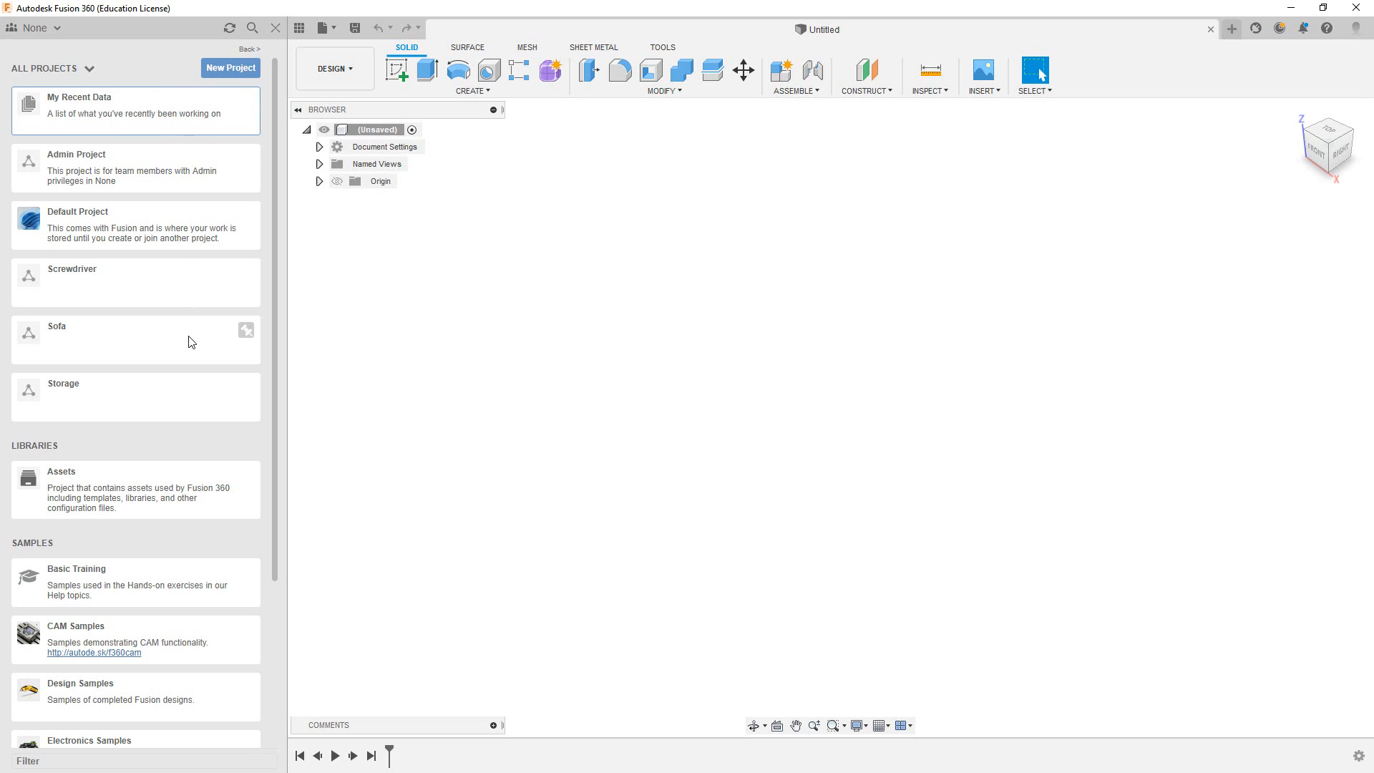
- Create a new project named Safety Razor and close the project list
scroll(176, 435, "down", 3)
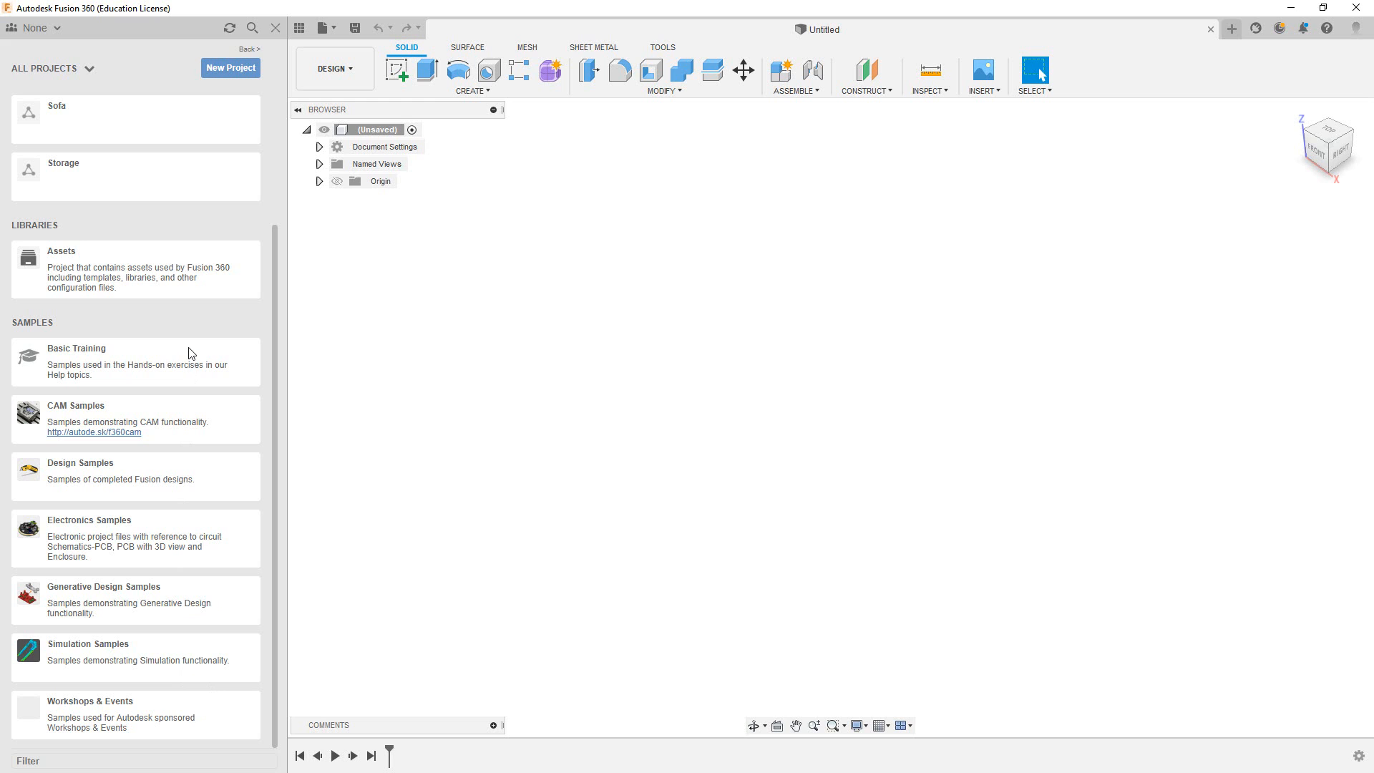
scroll(189, 353, "up", 3)
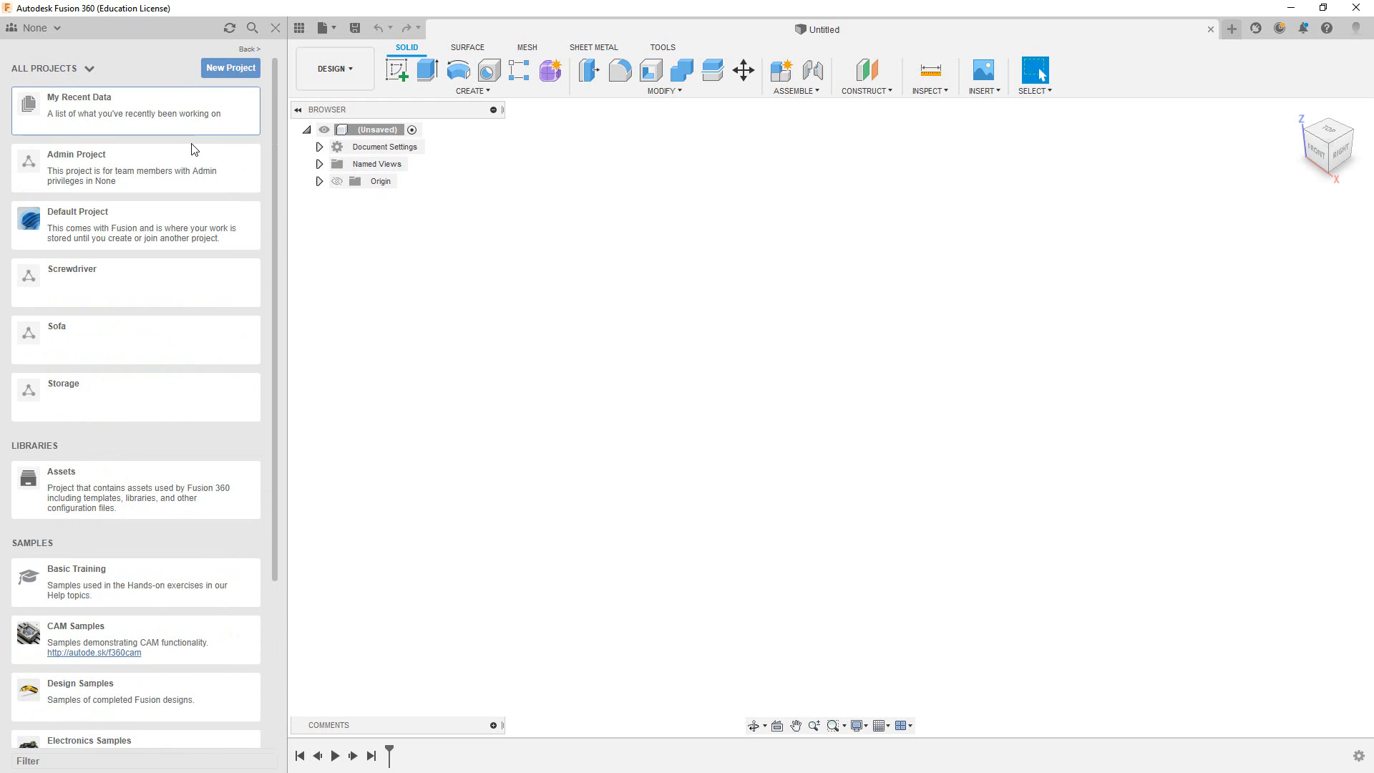
left_click(225, 69)
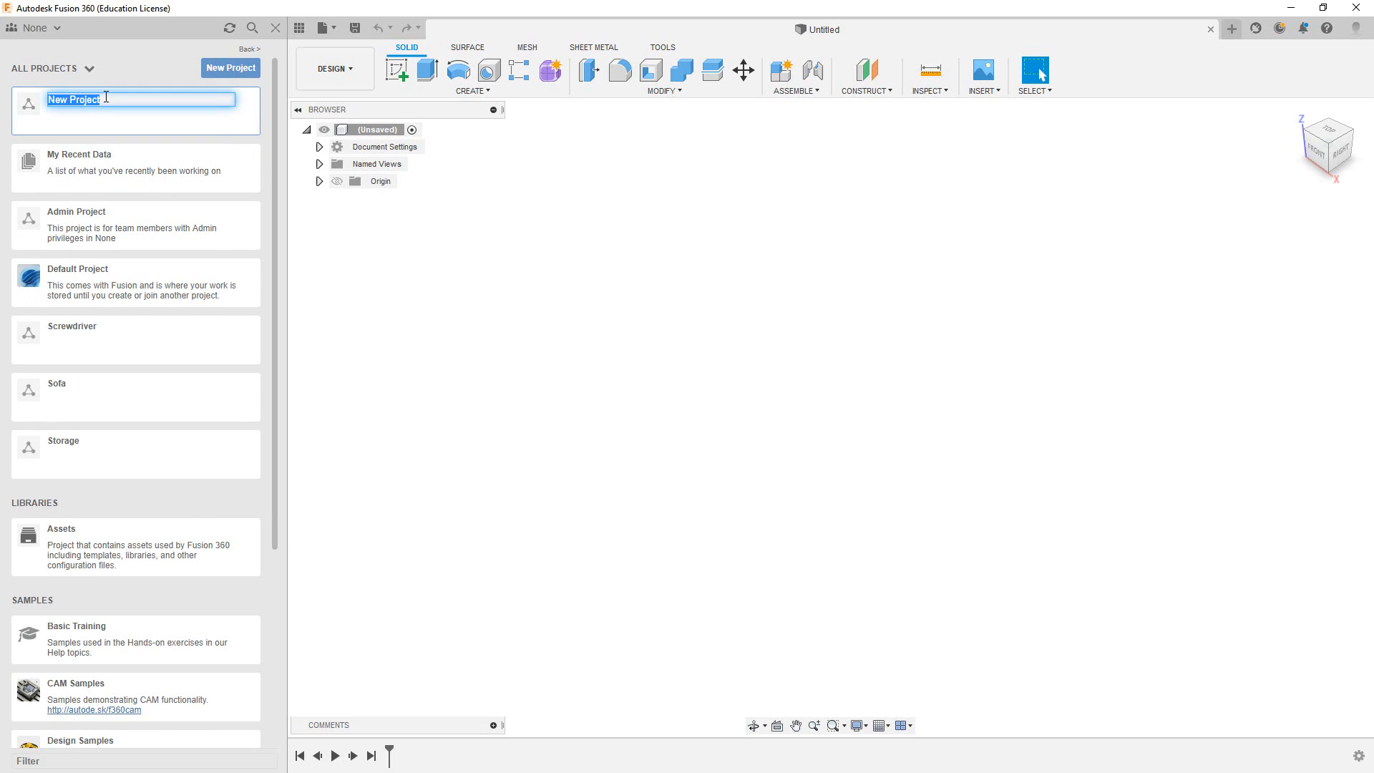
key("BackSpace")
type("Safety")
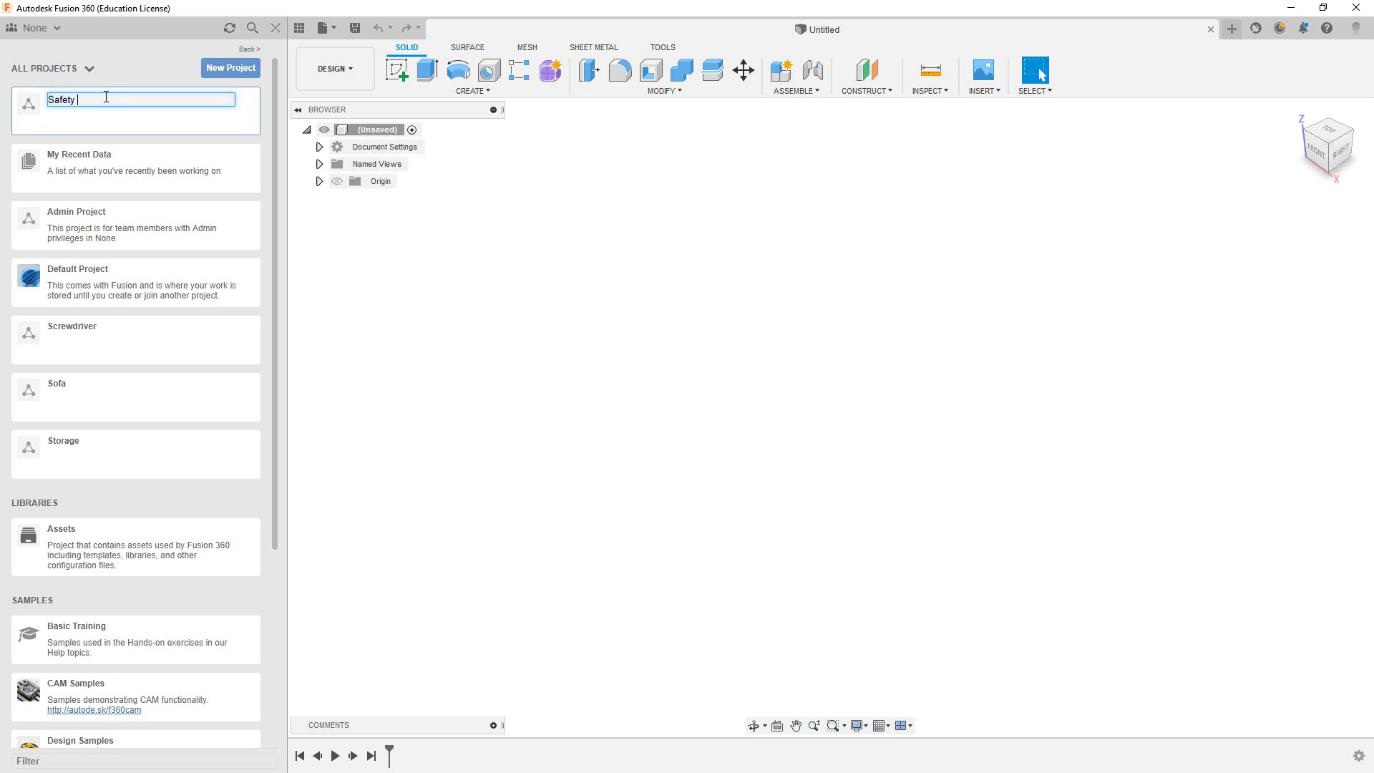
type(" Razor")
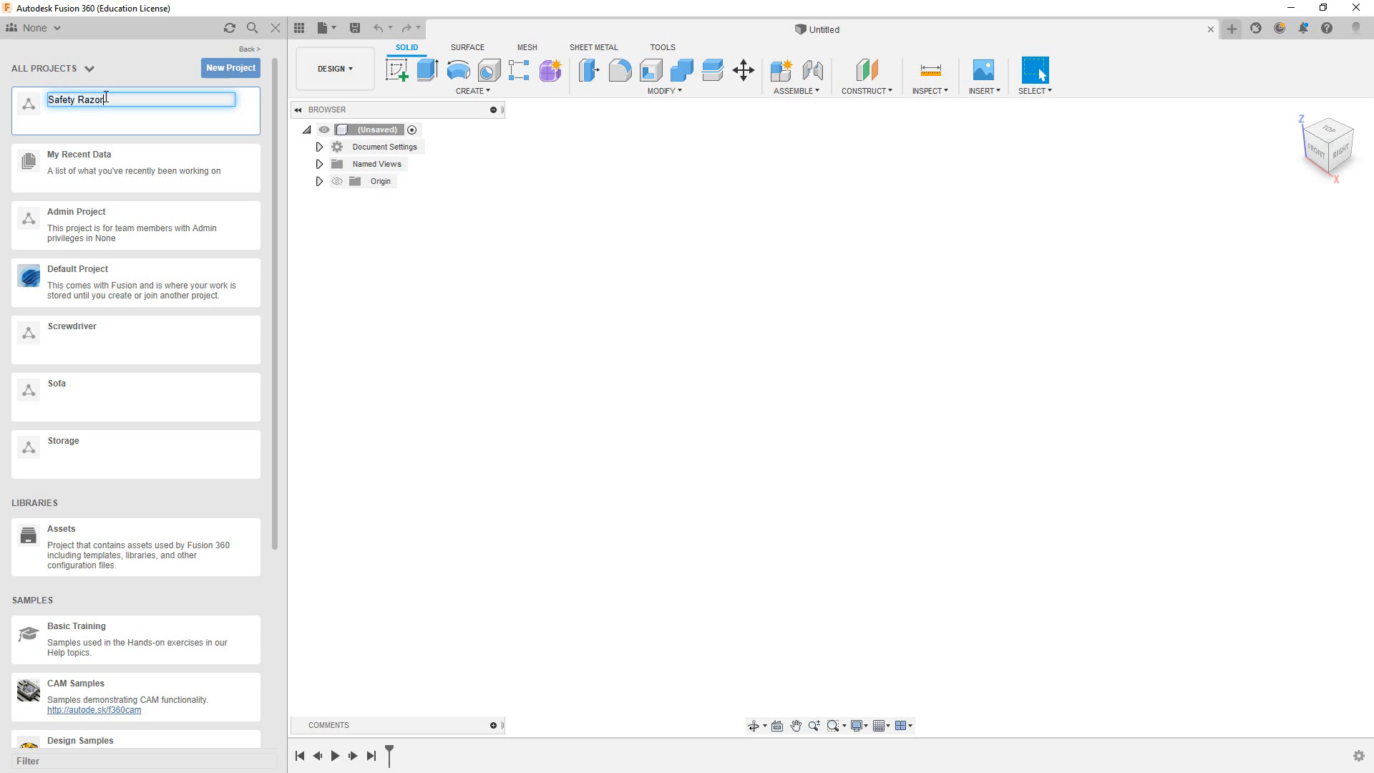
key("Return")
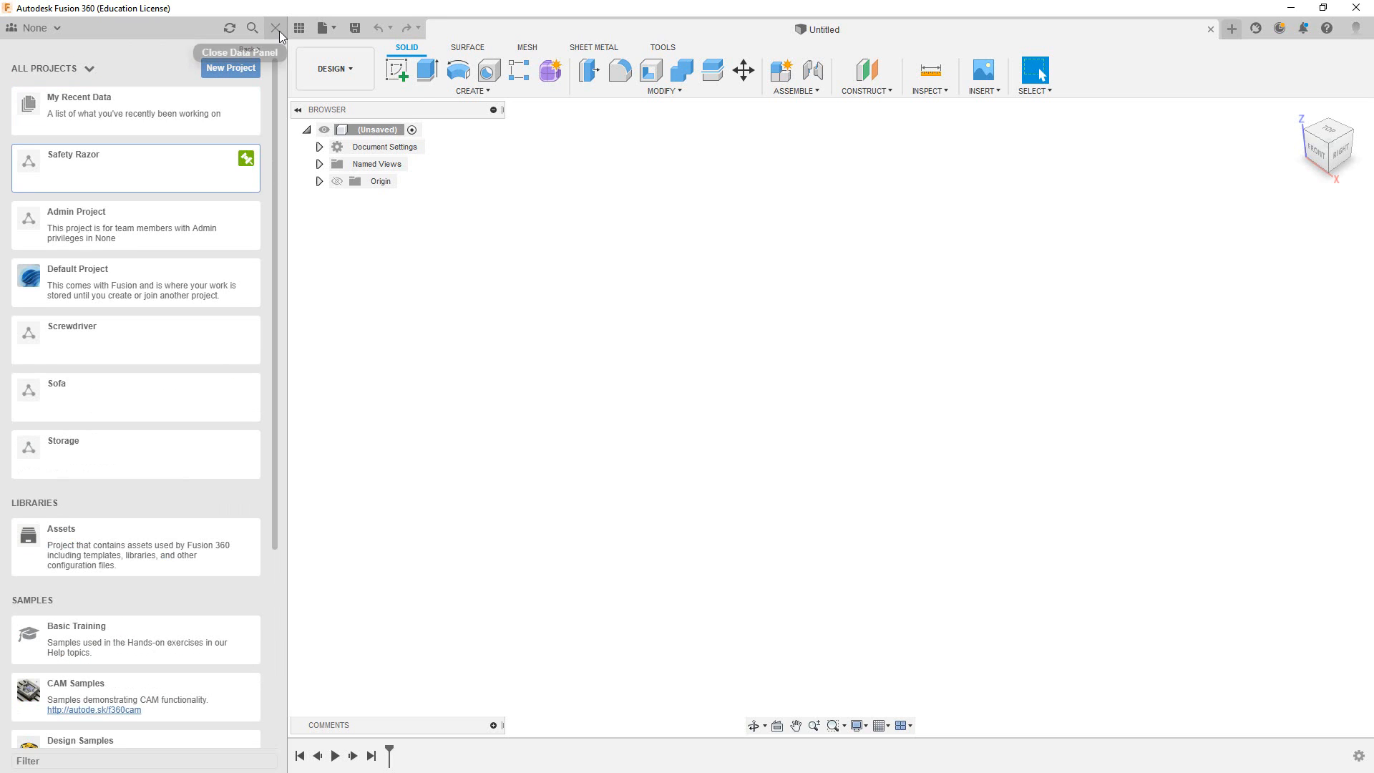
left_click(275, 29)
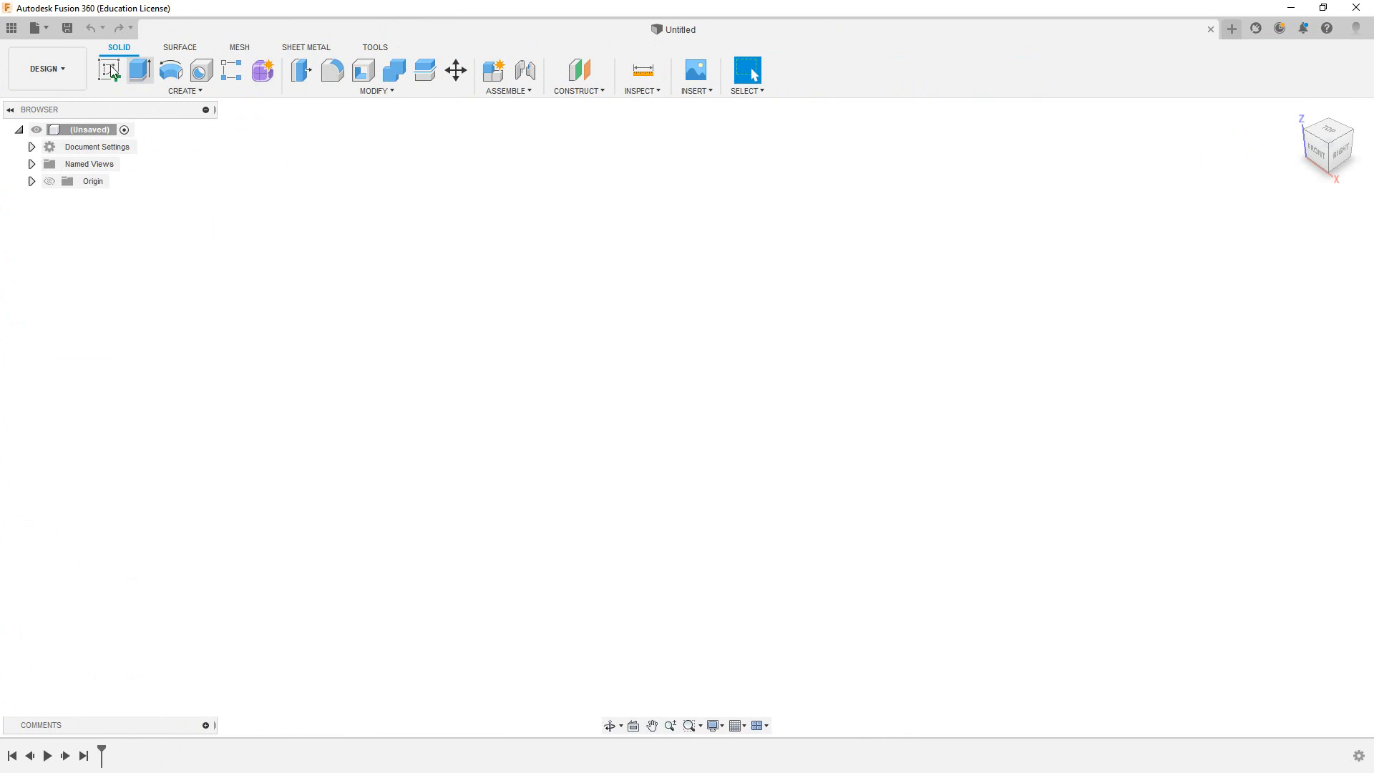
- Save the untitled design as Razor handle in the Safety Razor project
left_click(50, 28)
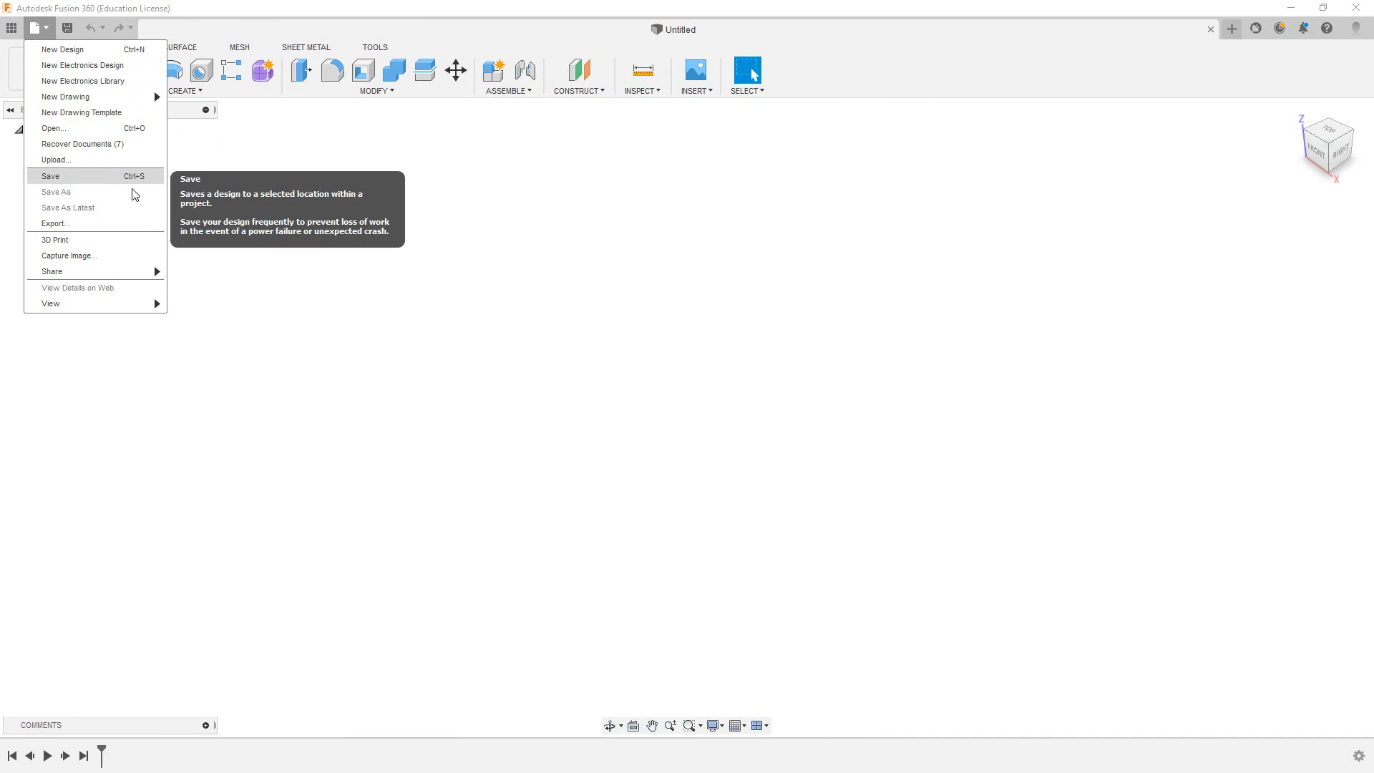
left_click(110, 178)
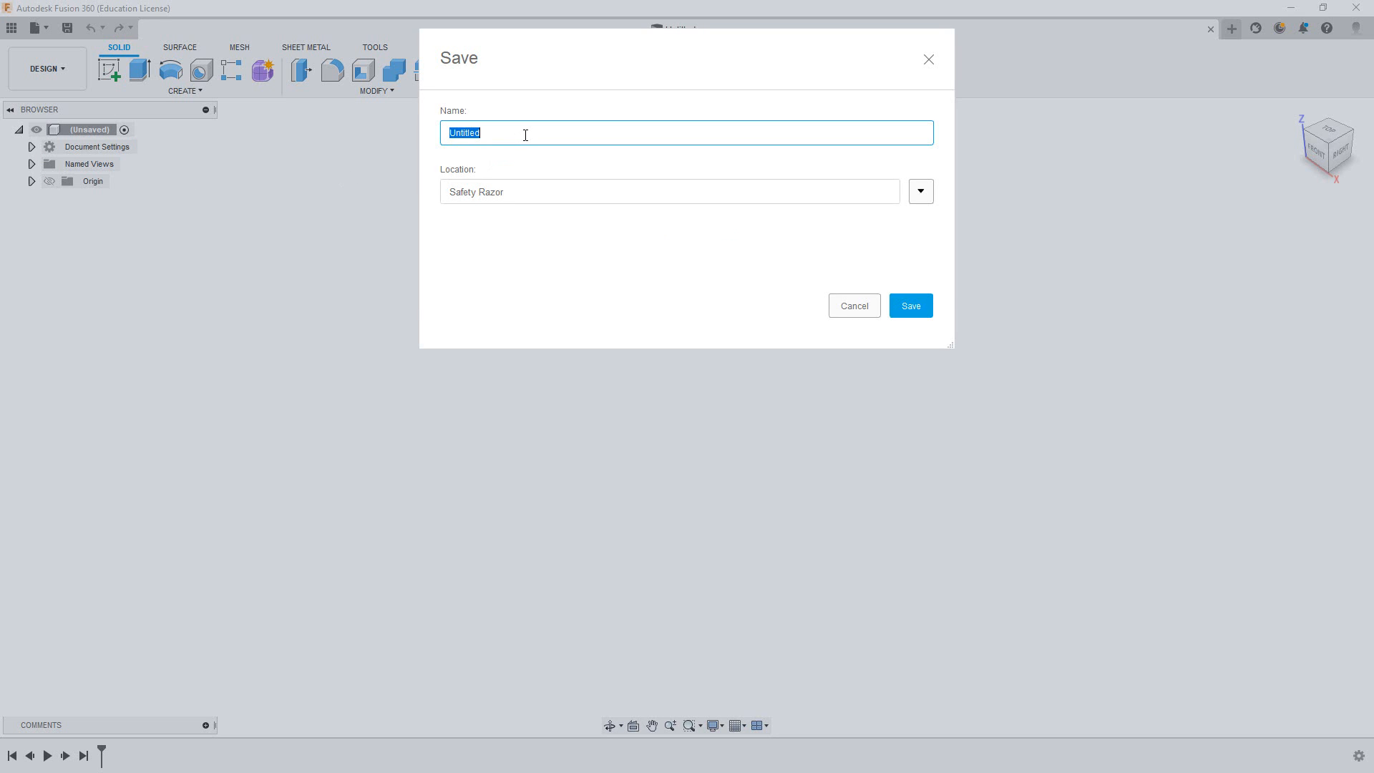
type("Handel")
key("BackSpace")
type("le")
key("BackSpace")
key("BackSpace")
key("BackSpace")
key("BackSpace")
key("BackSpace")
key("BackSpace")
type("Razor handle")
left_click(919, 196)
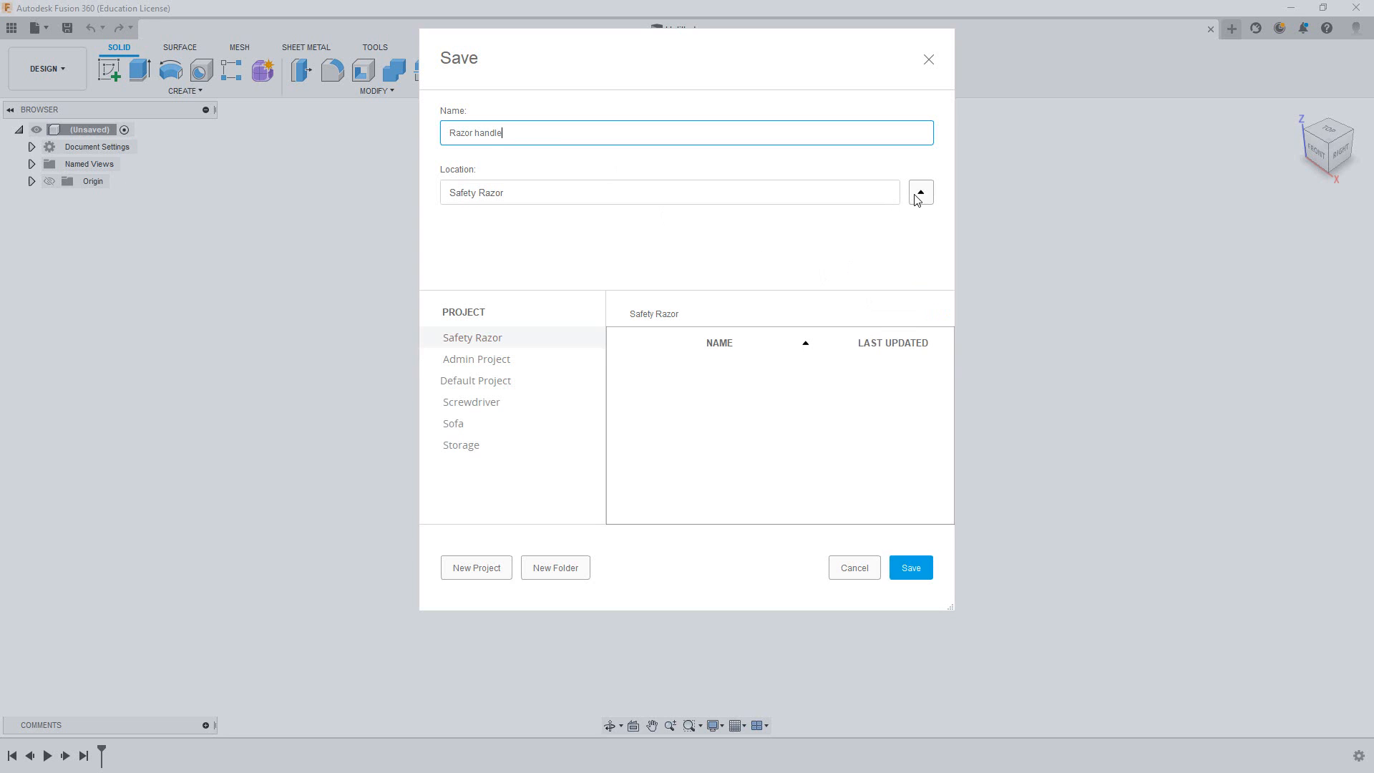
left_click(919, 194)
left_click(910, 304)
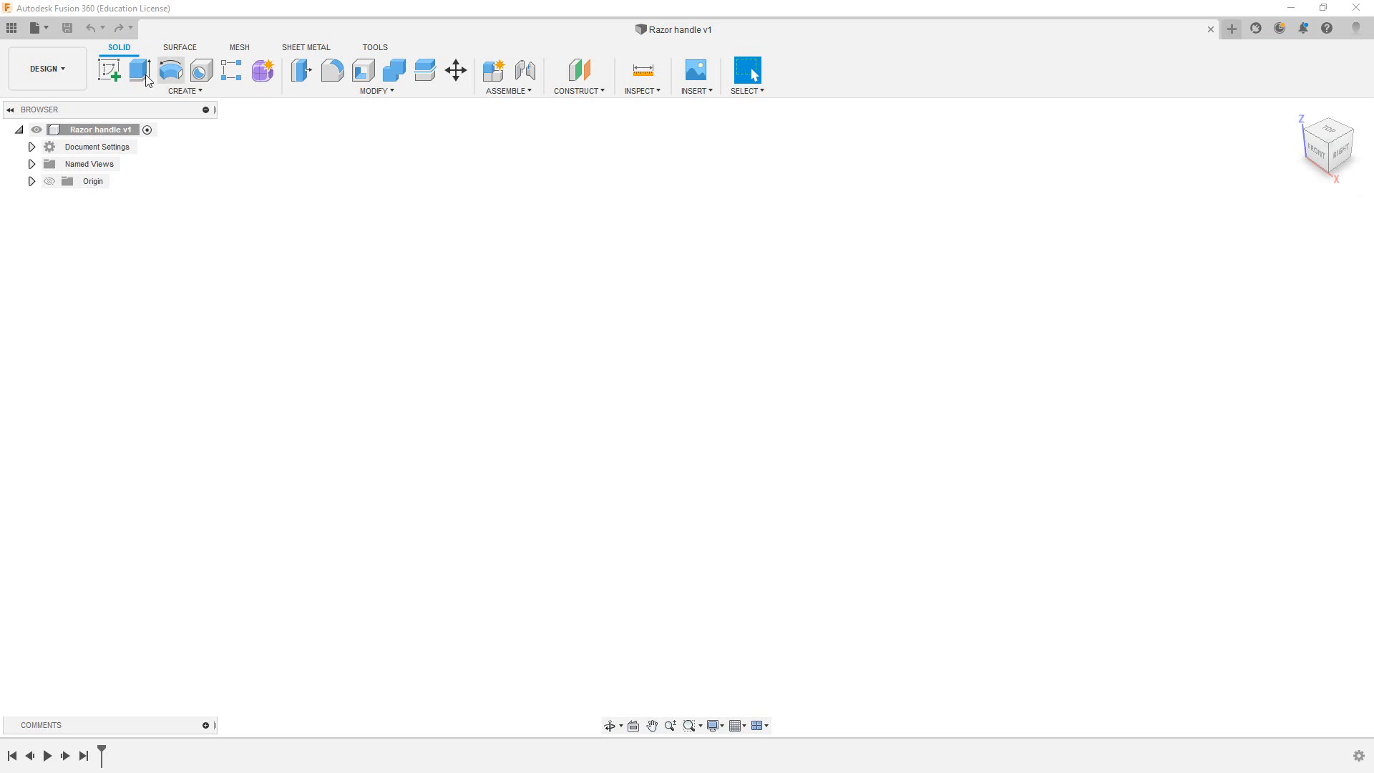
- Start a sketch on the horizontal XY plane and draw a circle about 71 mm in diameter centred on the origin
left_click(105, 71)
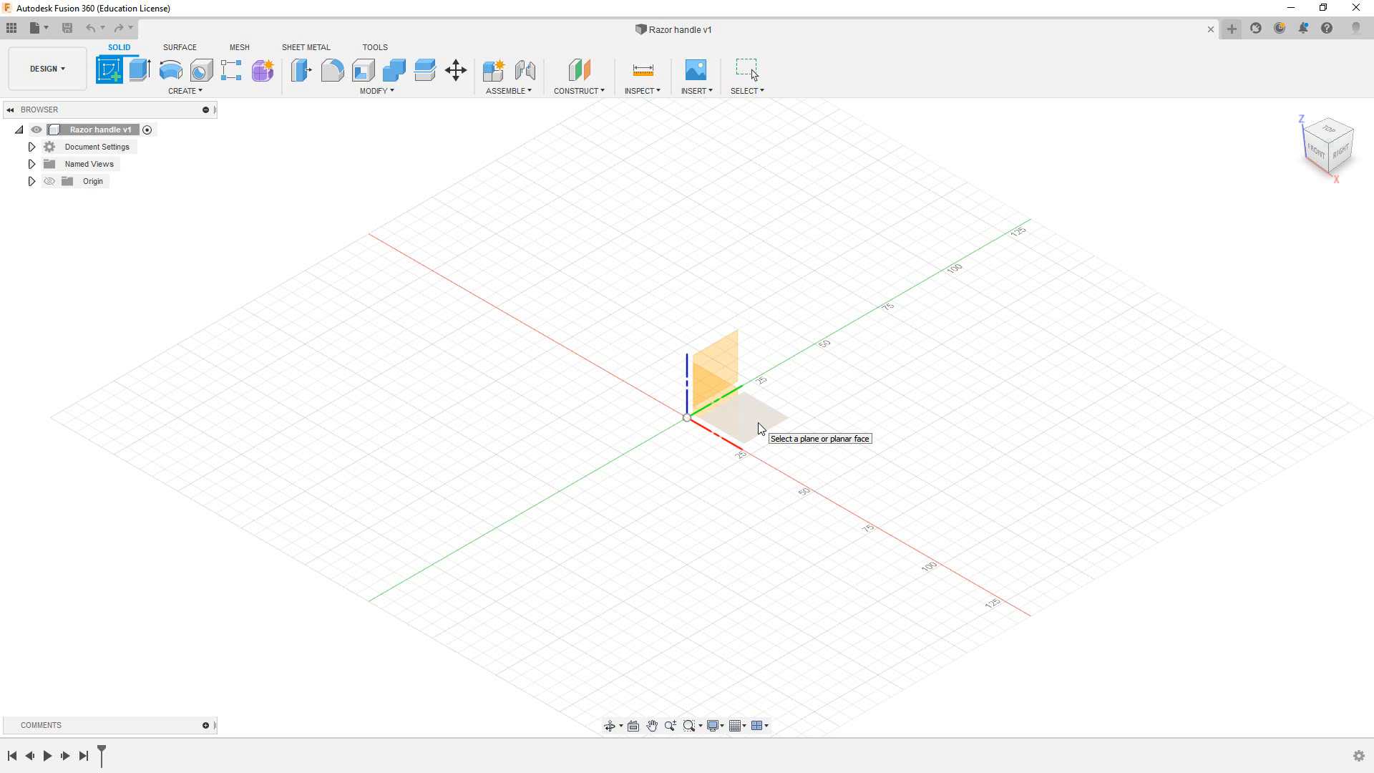
left_click(759, 427)
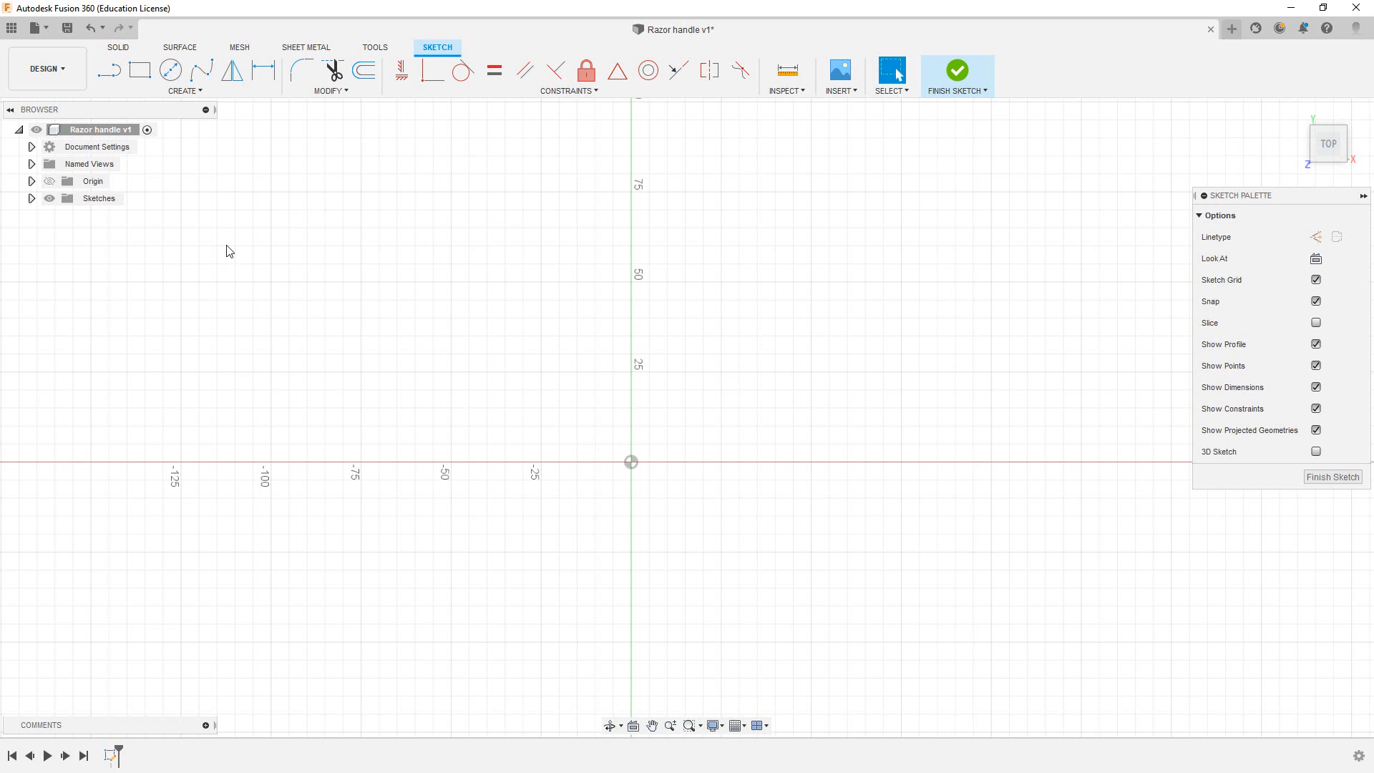
left_click(170, 71)
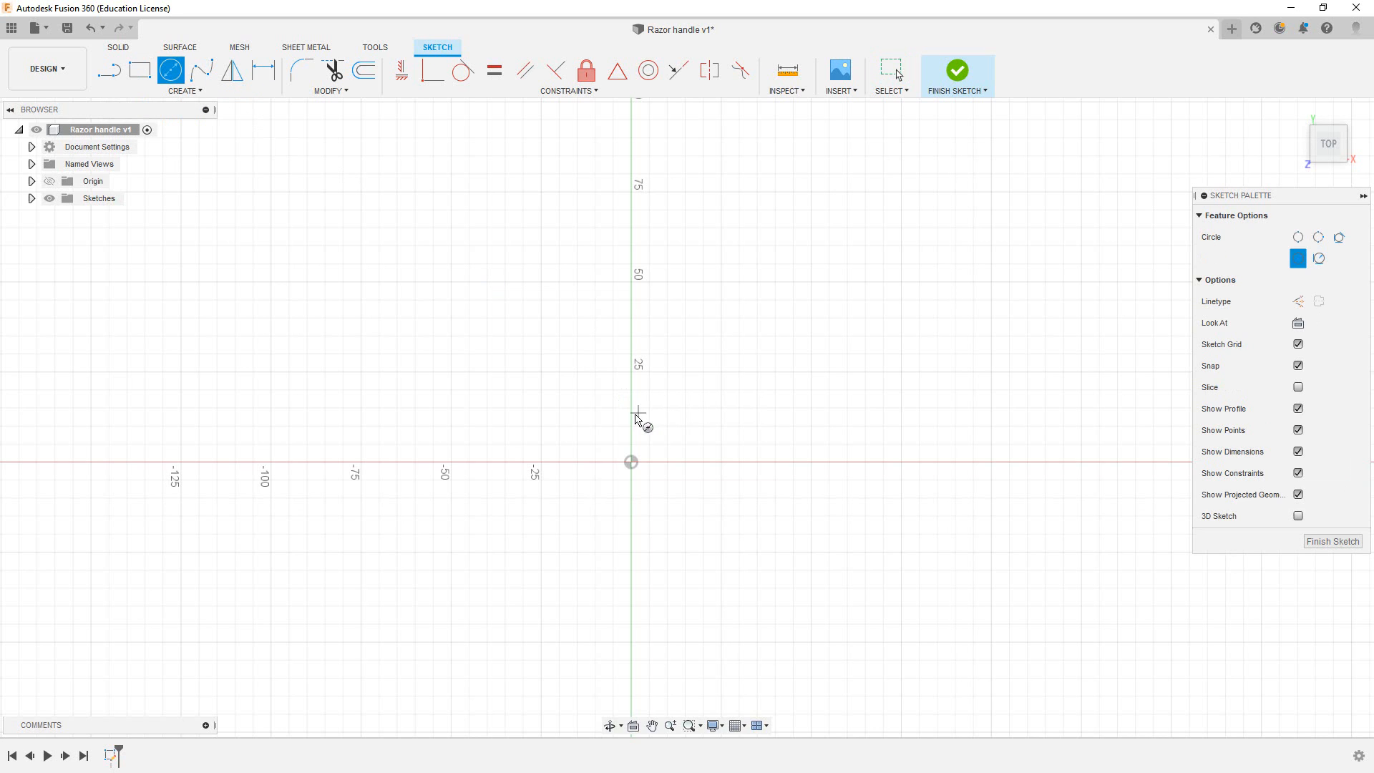
left_click(631, 463)
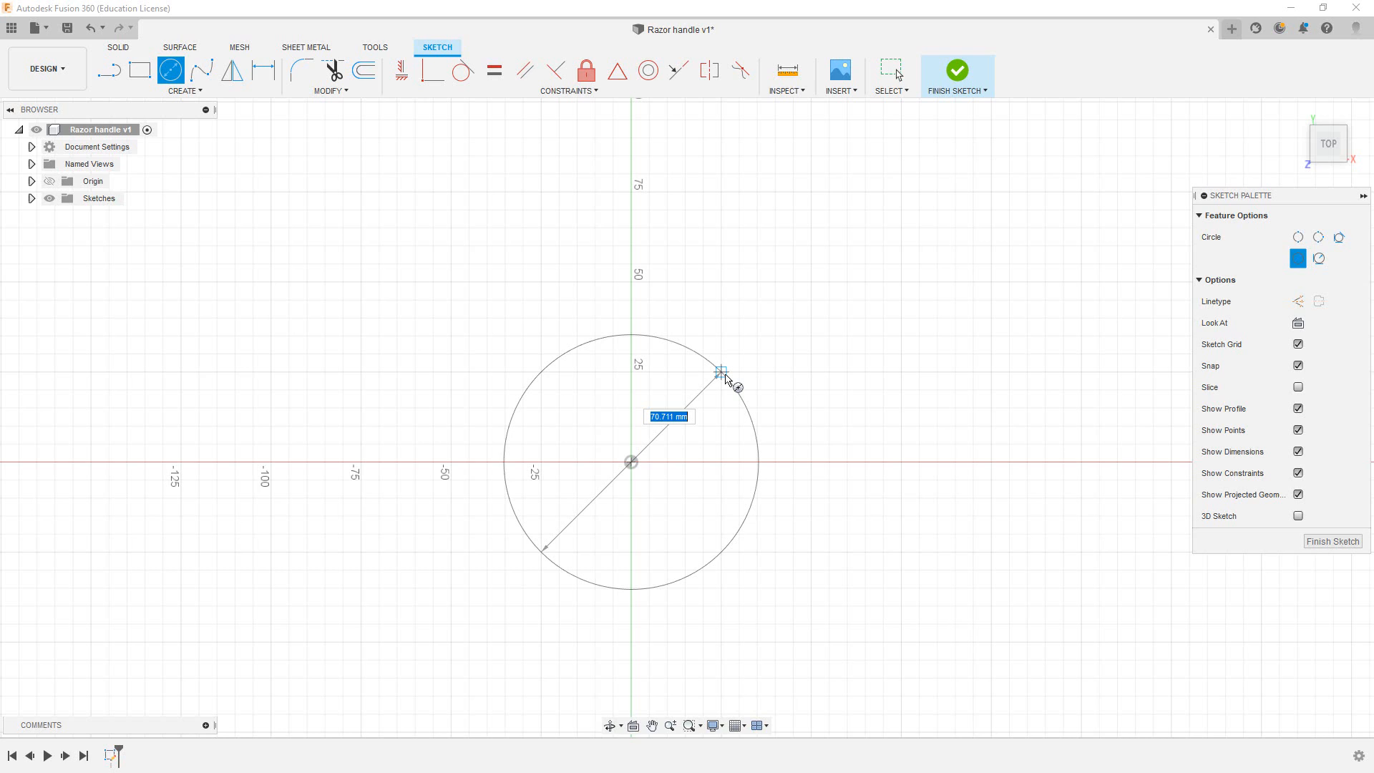
left_click(726, 375)
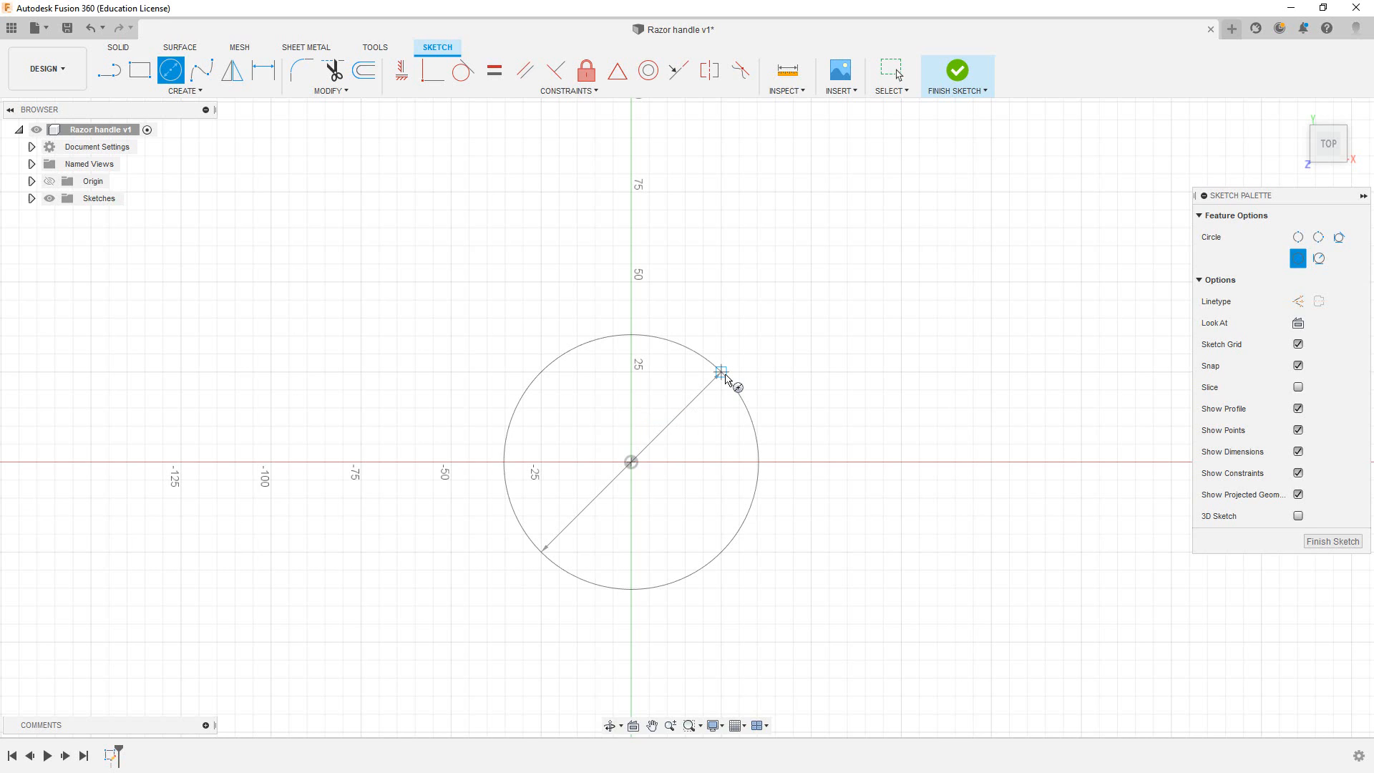
left_click(726, 378)
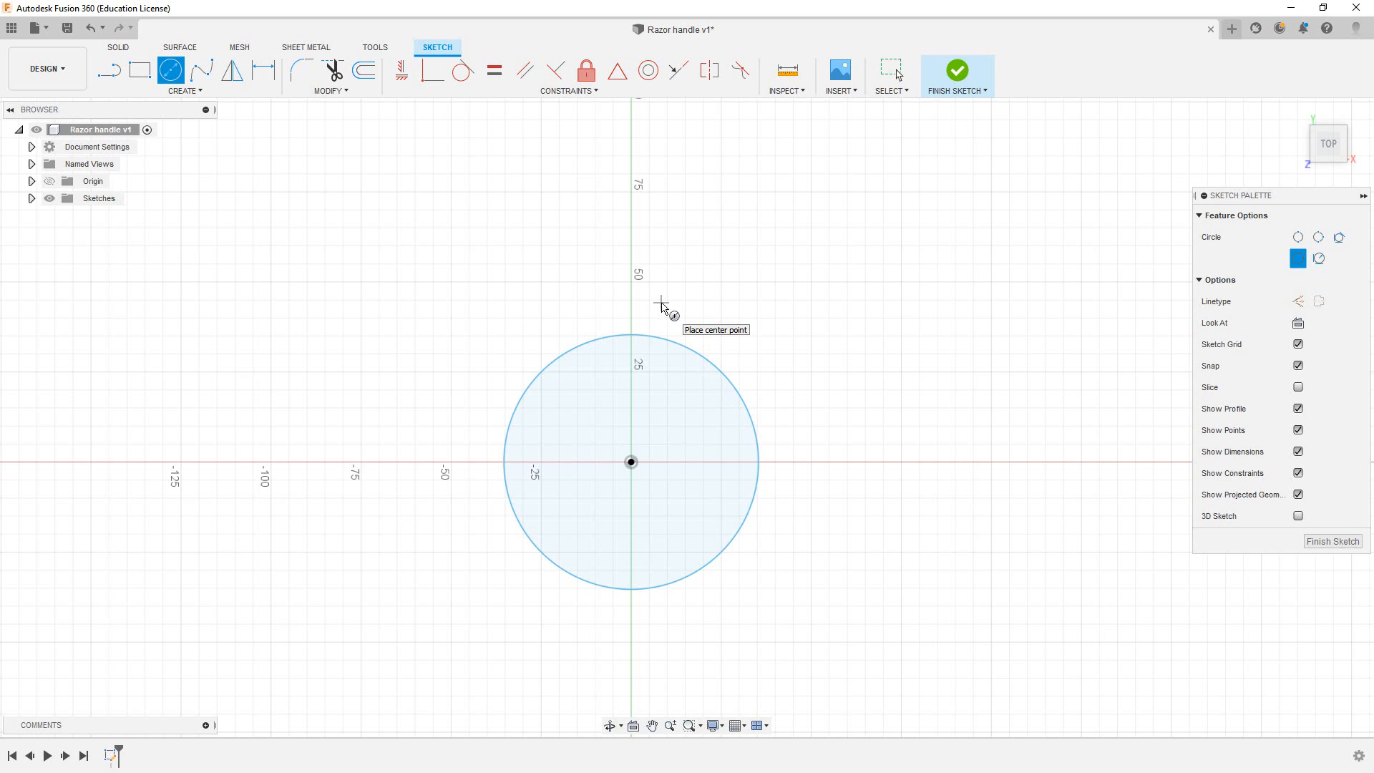
- Dimension the circle's diameter to 13 mm and finish the sketch
key("d")
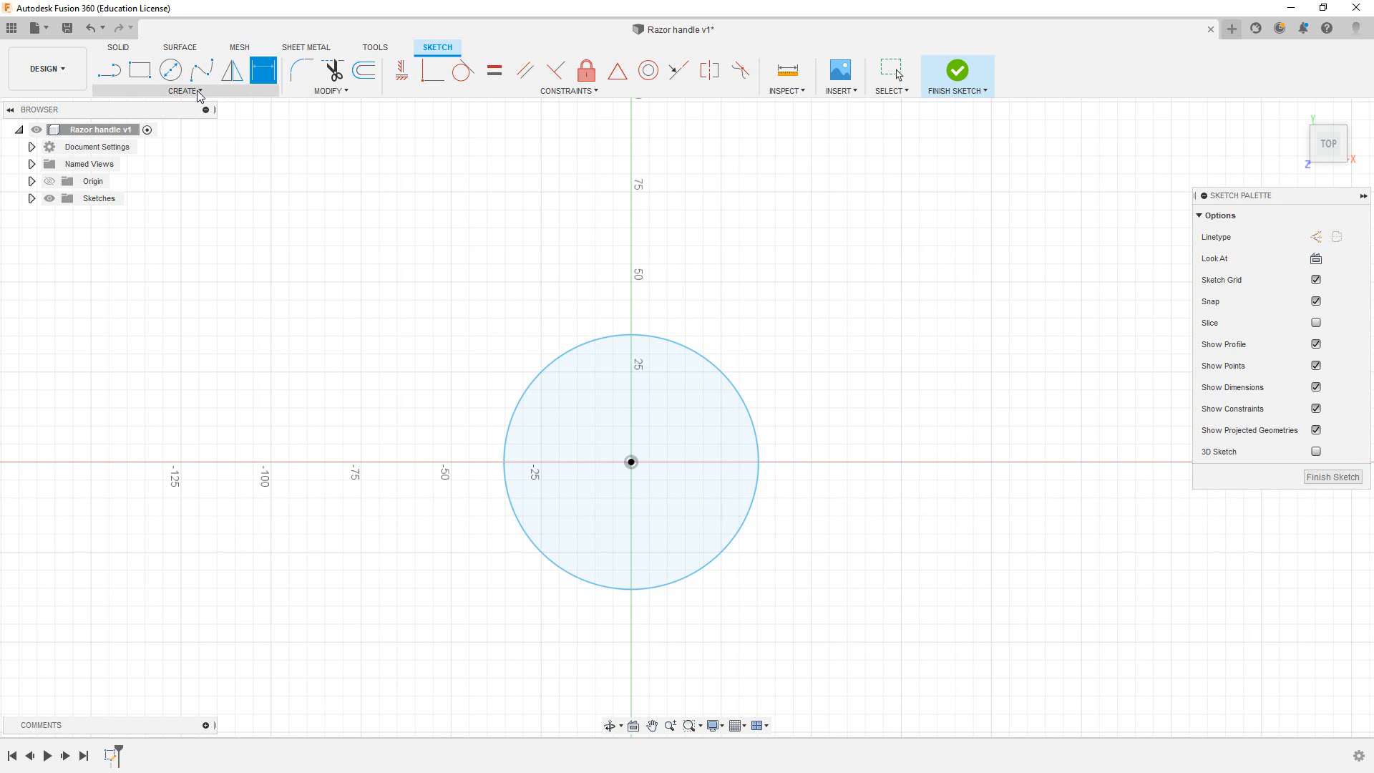
left_click(198, 91)
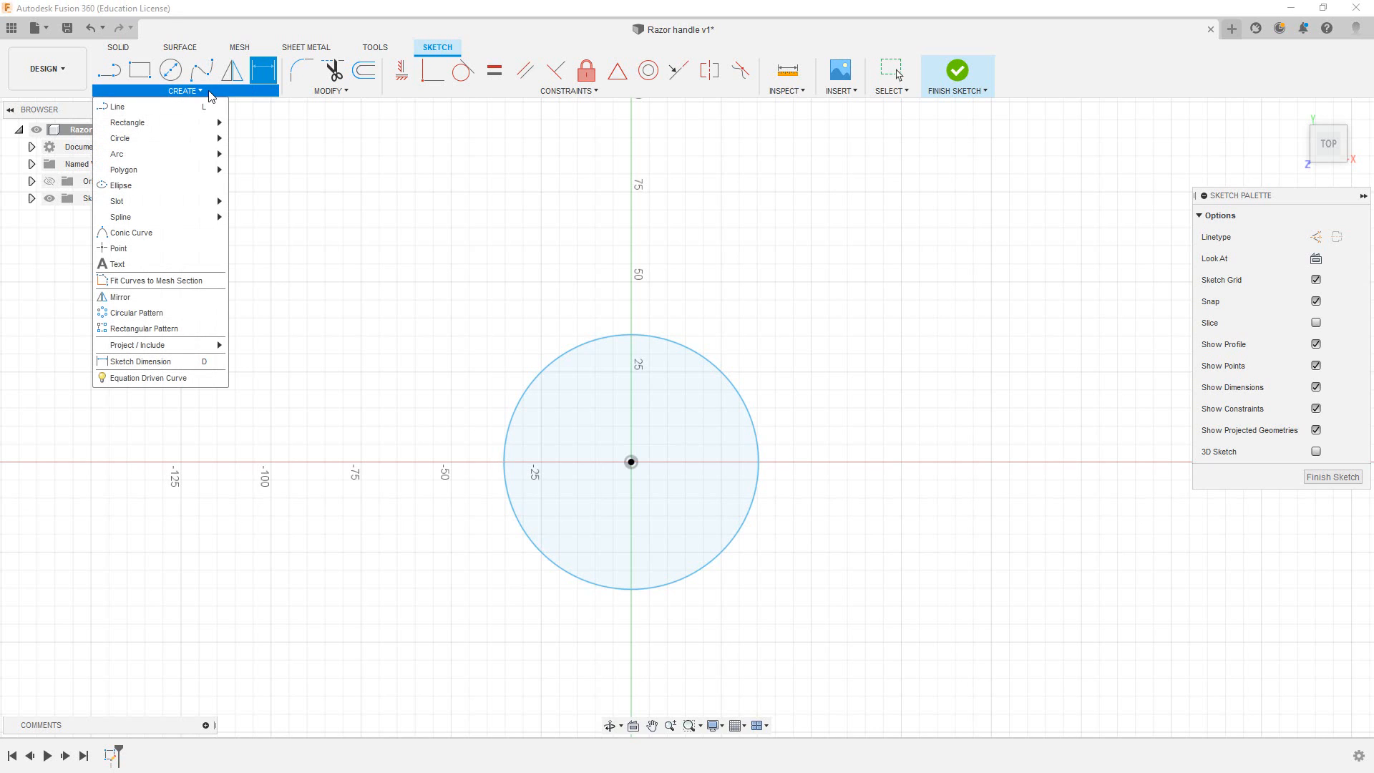
left_click(217, 363)
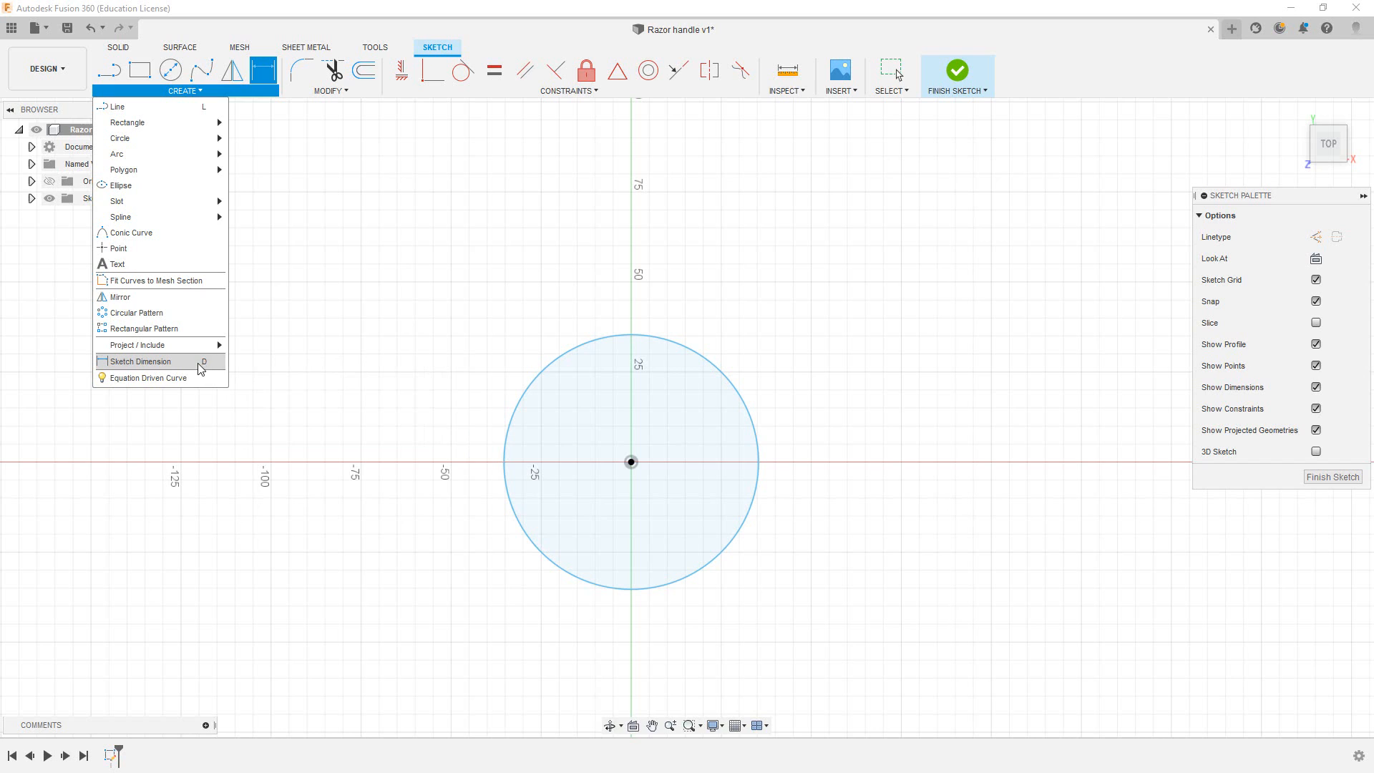
left_click(165, 364)
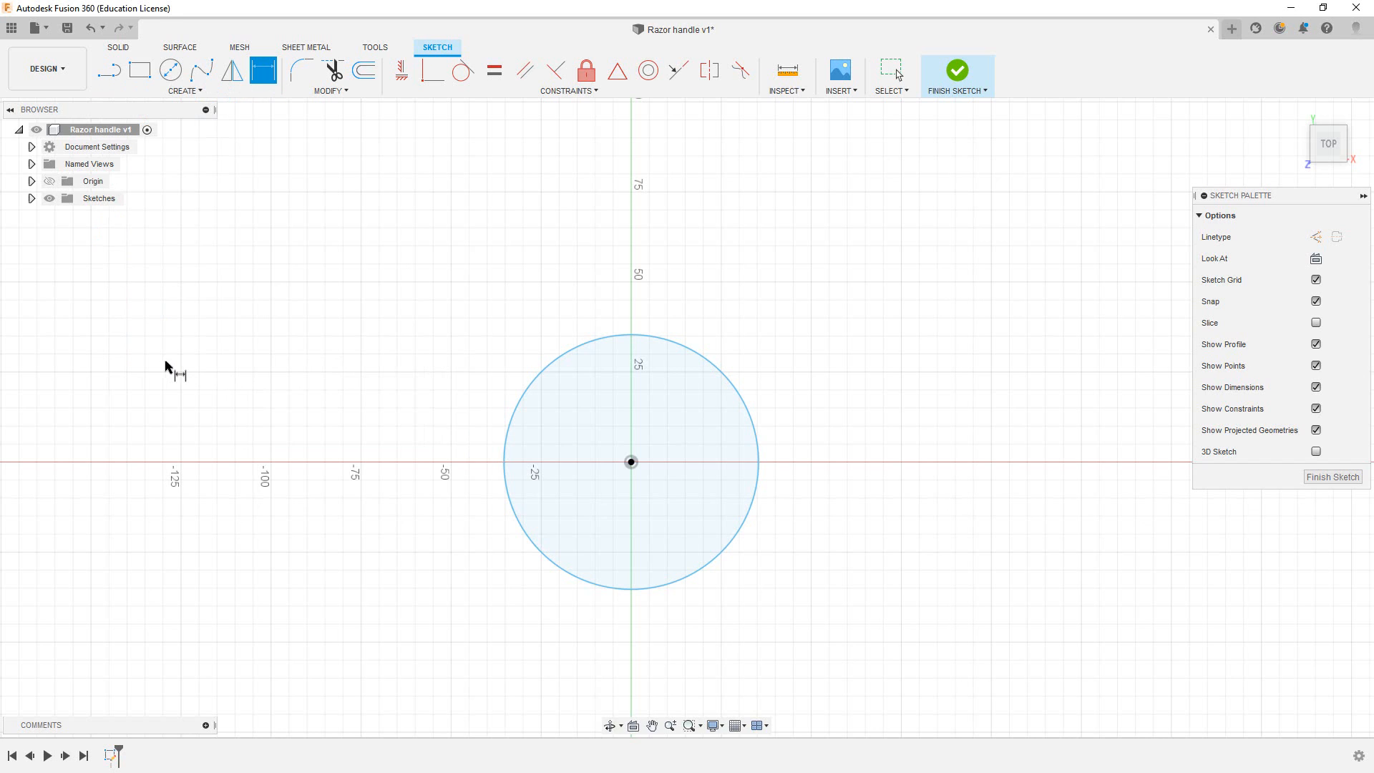
left_click(533, 379)
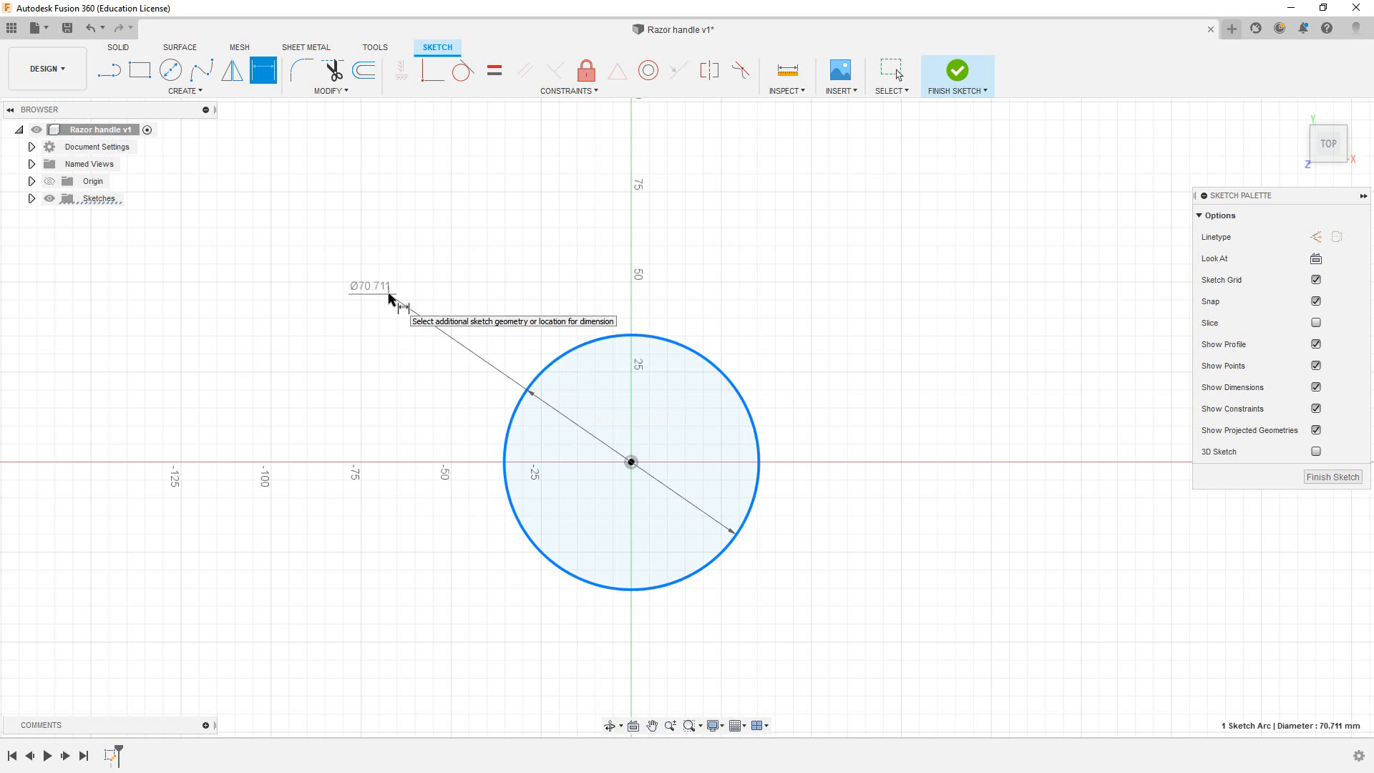
left_click(390, 299)
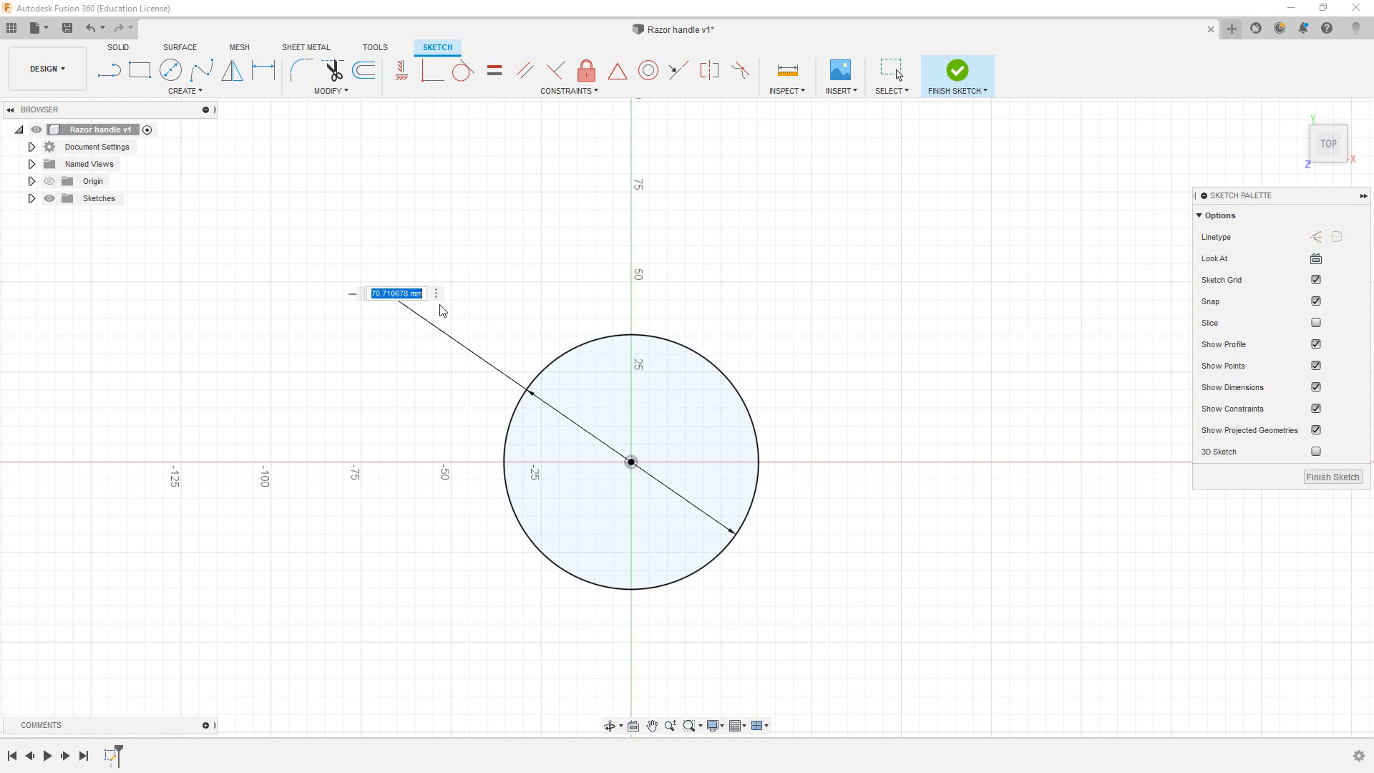
type("13 mm")
key("Return")
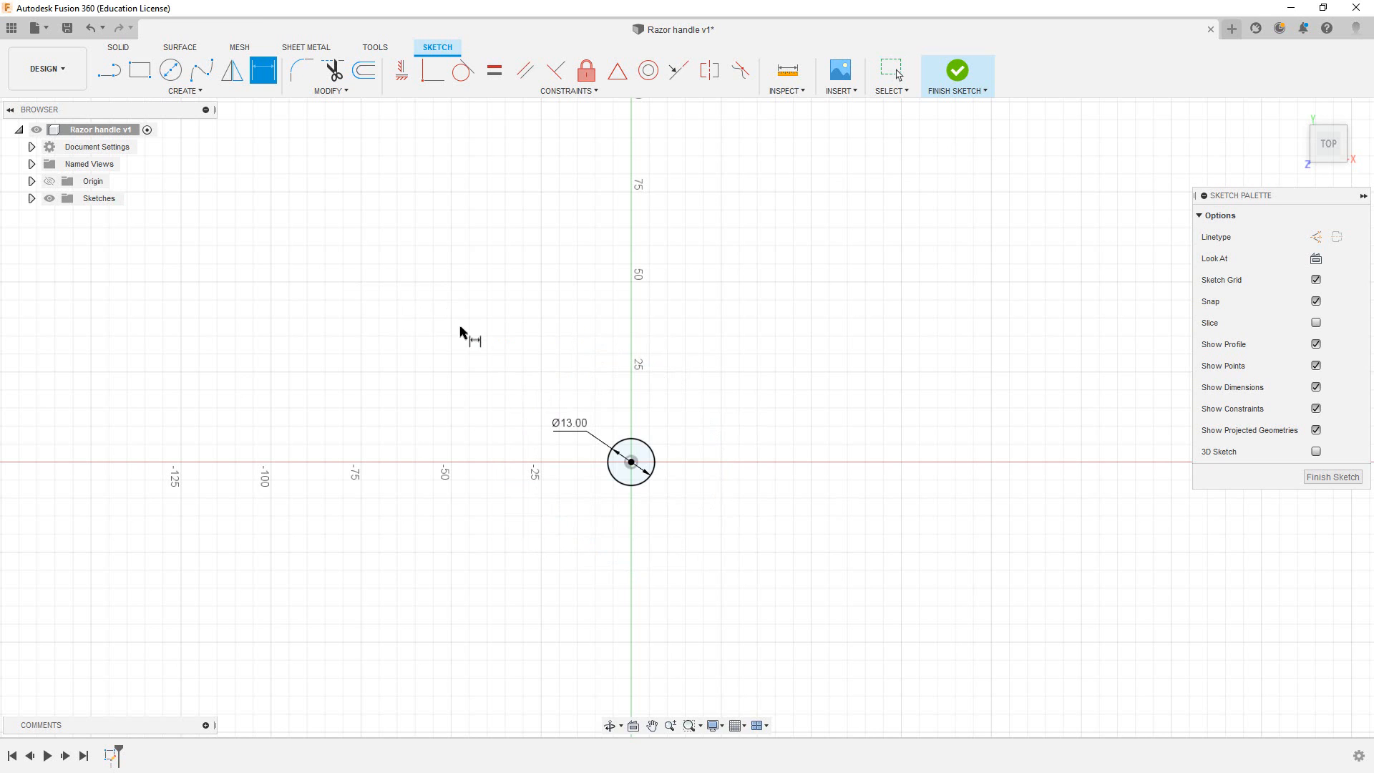
scroll(719, 497, "down", 3)
scroll(676, 481, "up", 8)
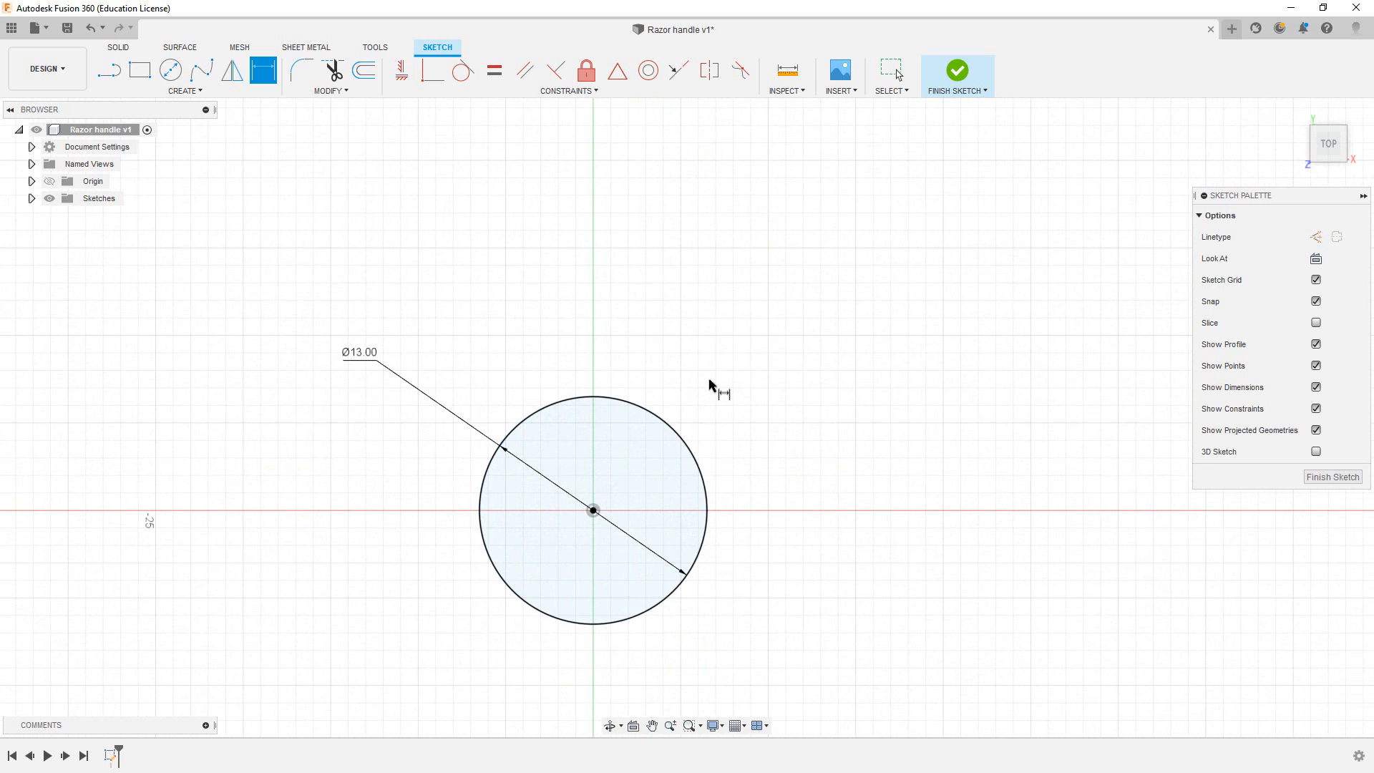
key("l")
left_click(709, 349)
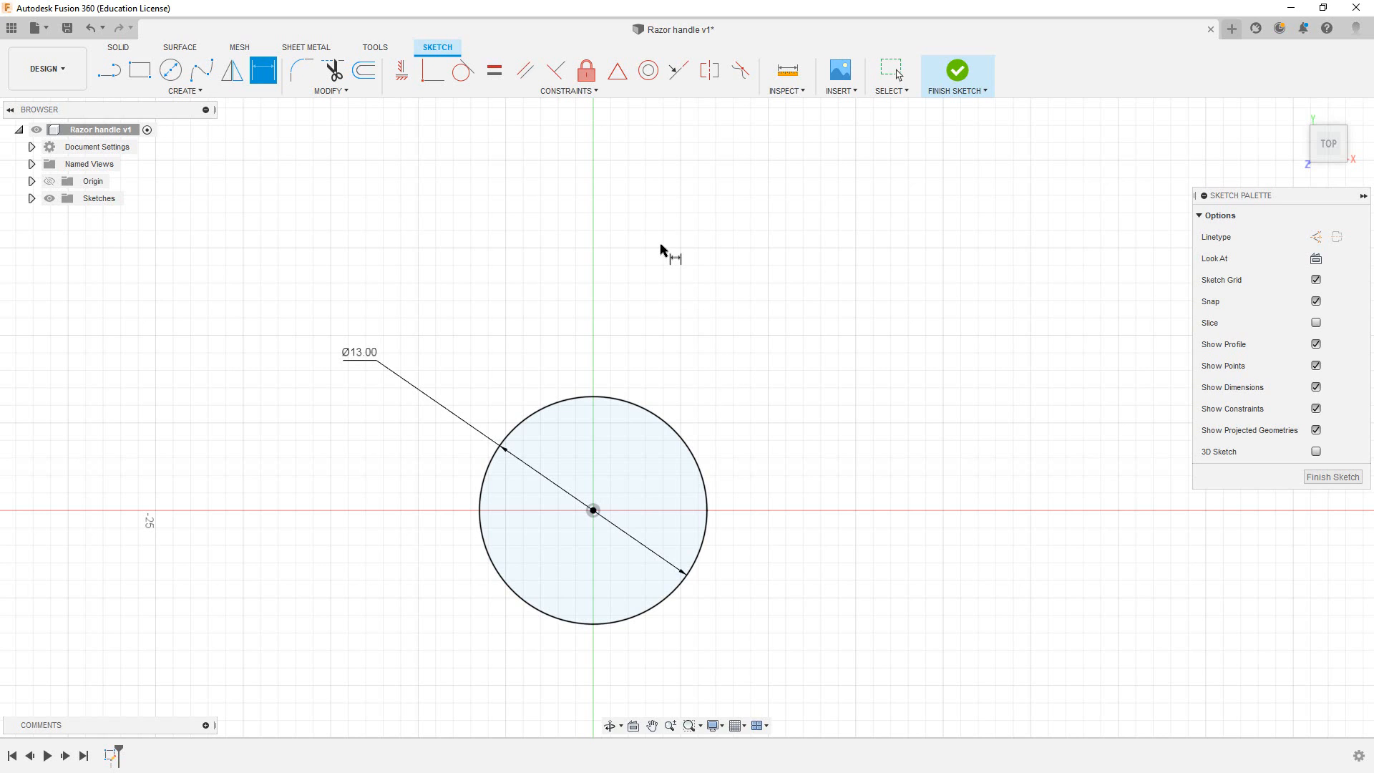
left_click(962, 83)
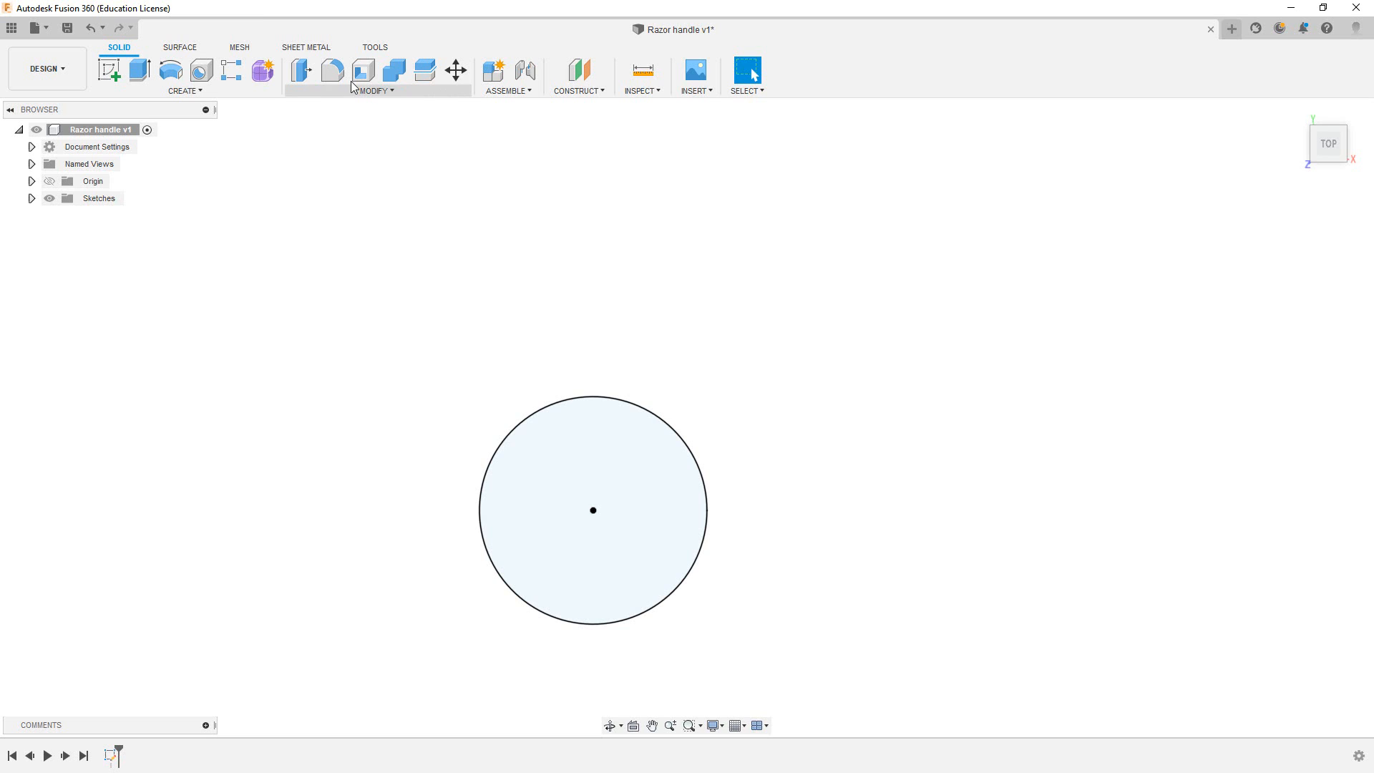
- Extrude the circle profile 89.25 mm to one side as a new body
left_click(133, 74)
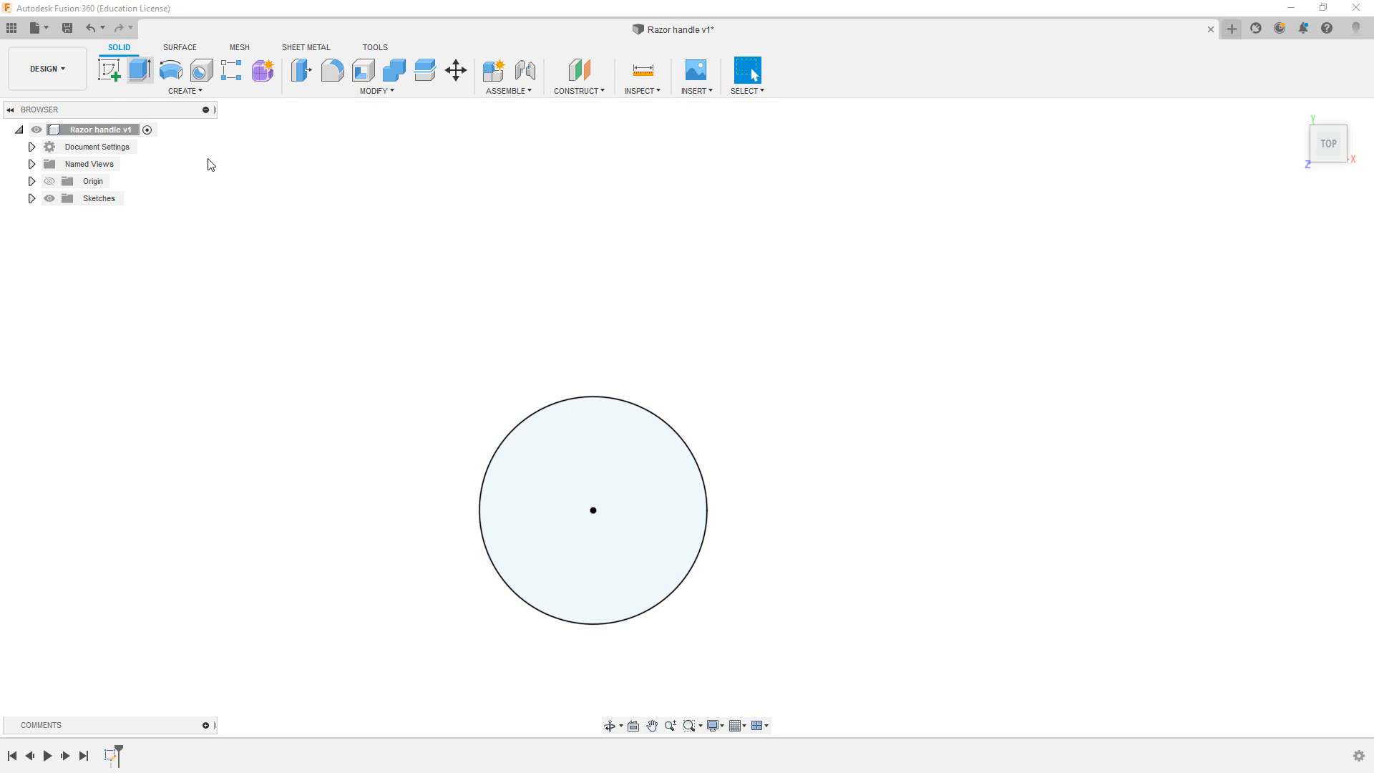
left_click(603, 486)
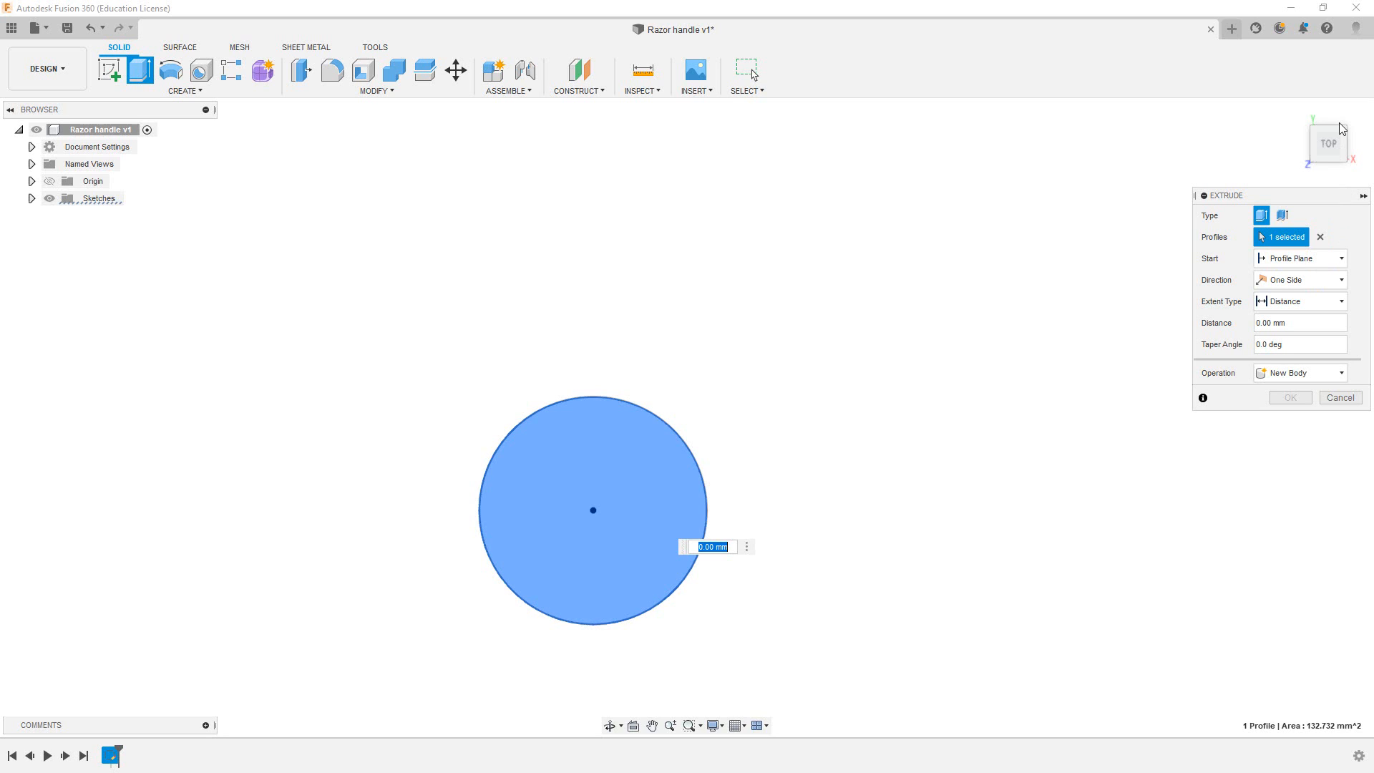
mouse_move(1341, 115)
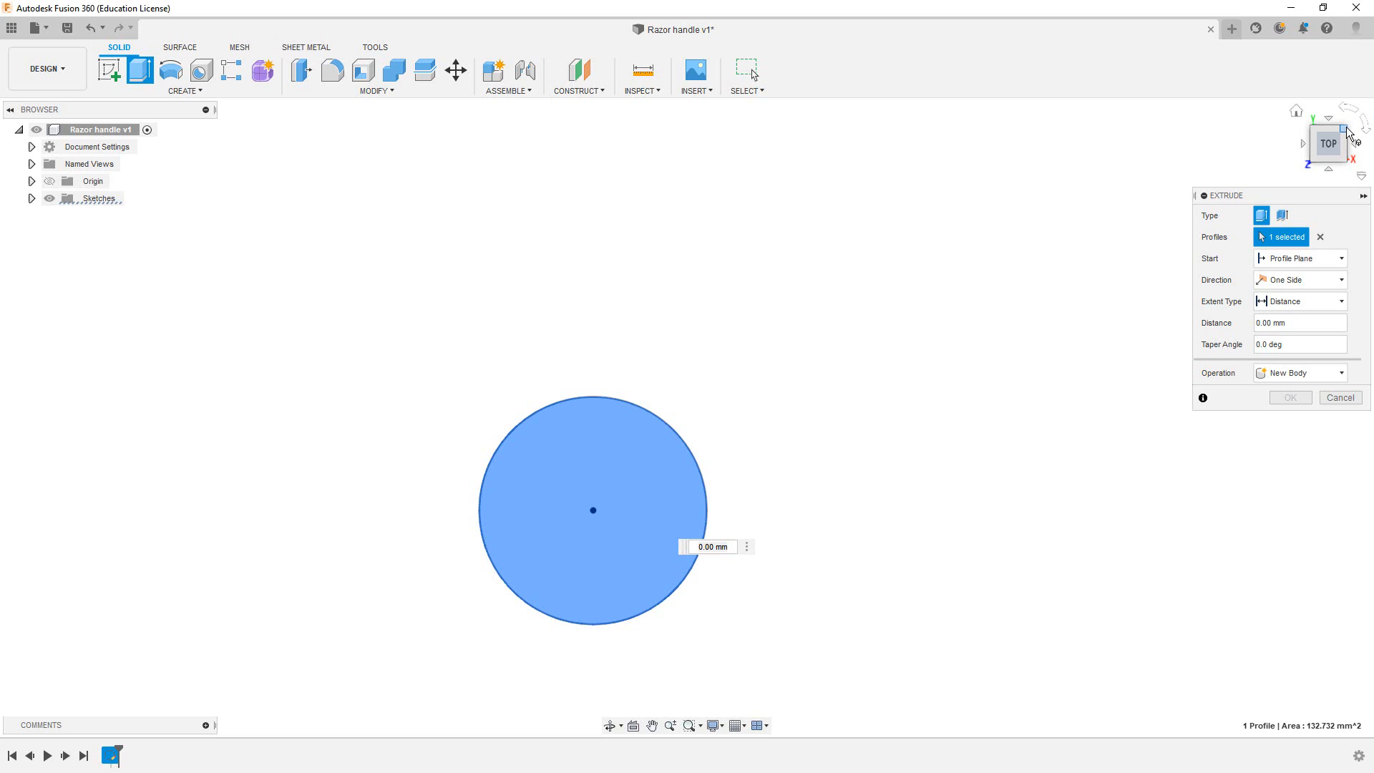
left_click(1348, 133)
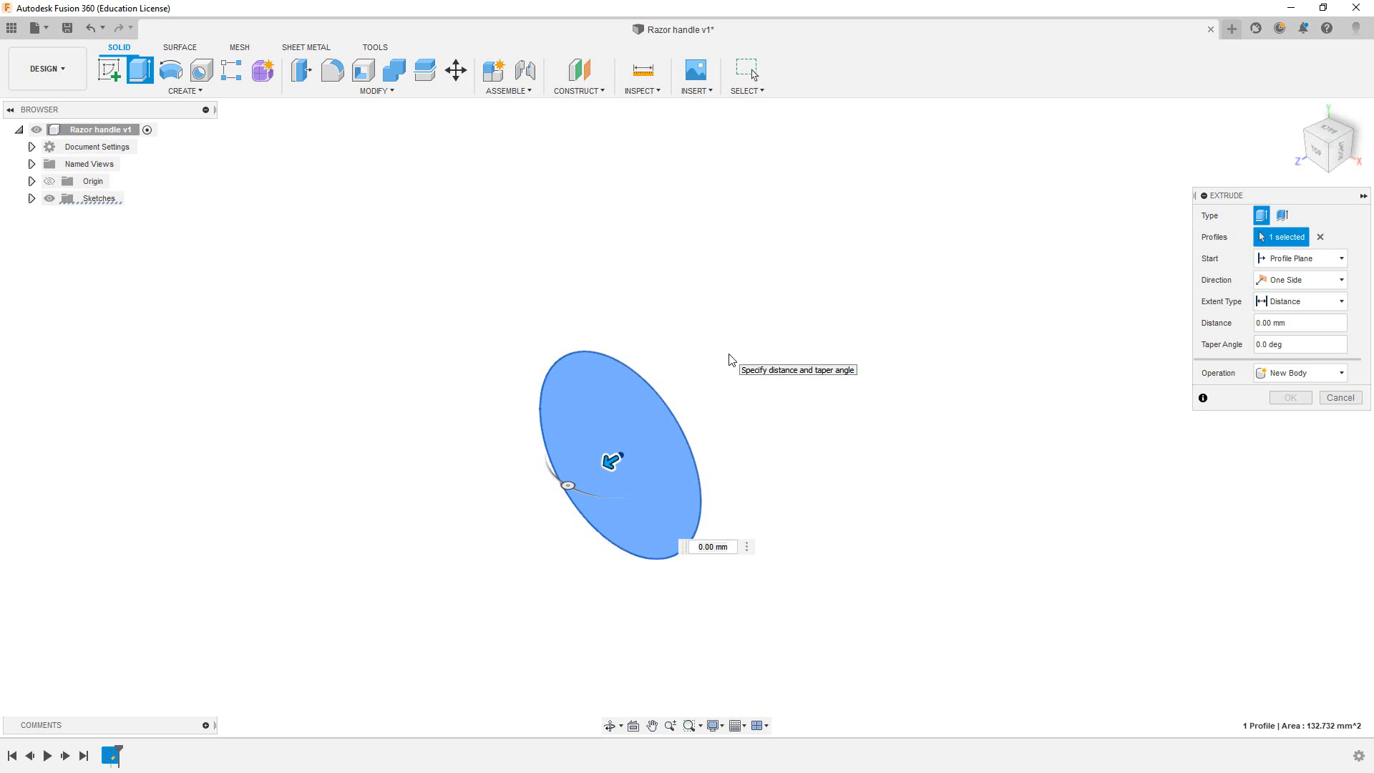
scroll(729, 354, "up", 1)
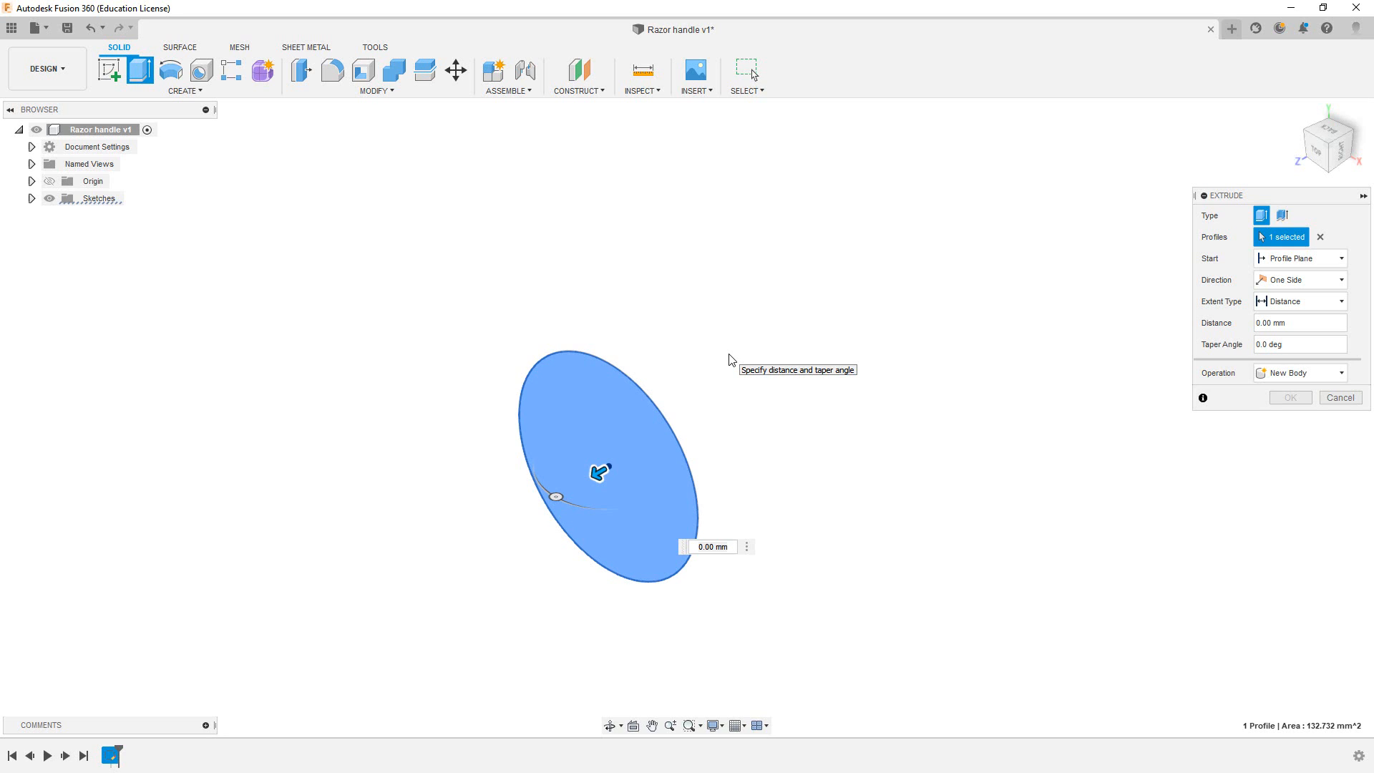
scroll(730, 358, "down", 2)
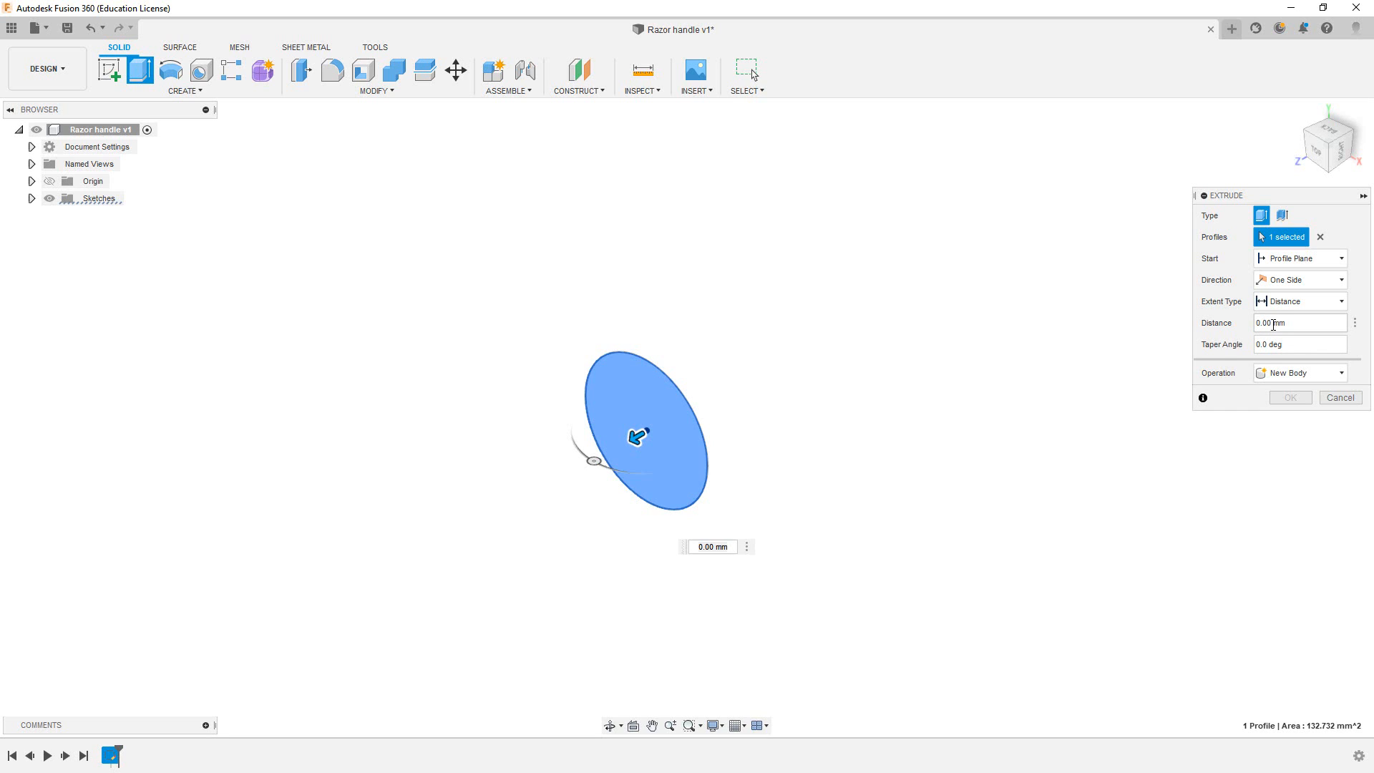
left_click_drag(1270, 323, 1247, 330)
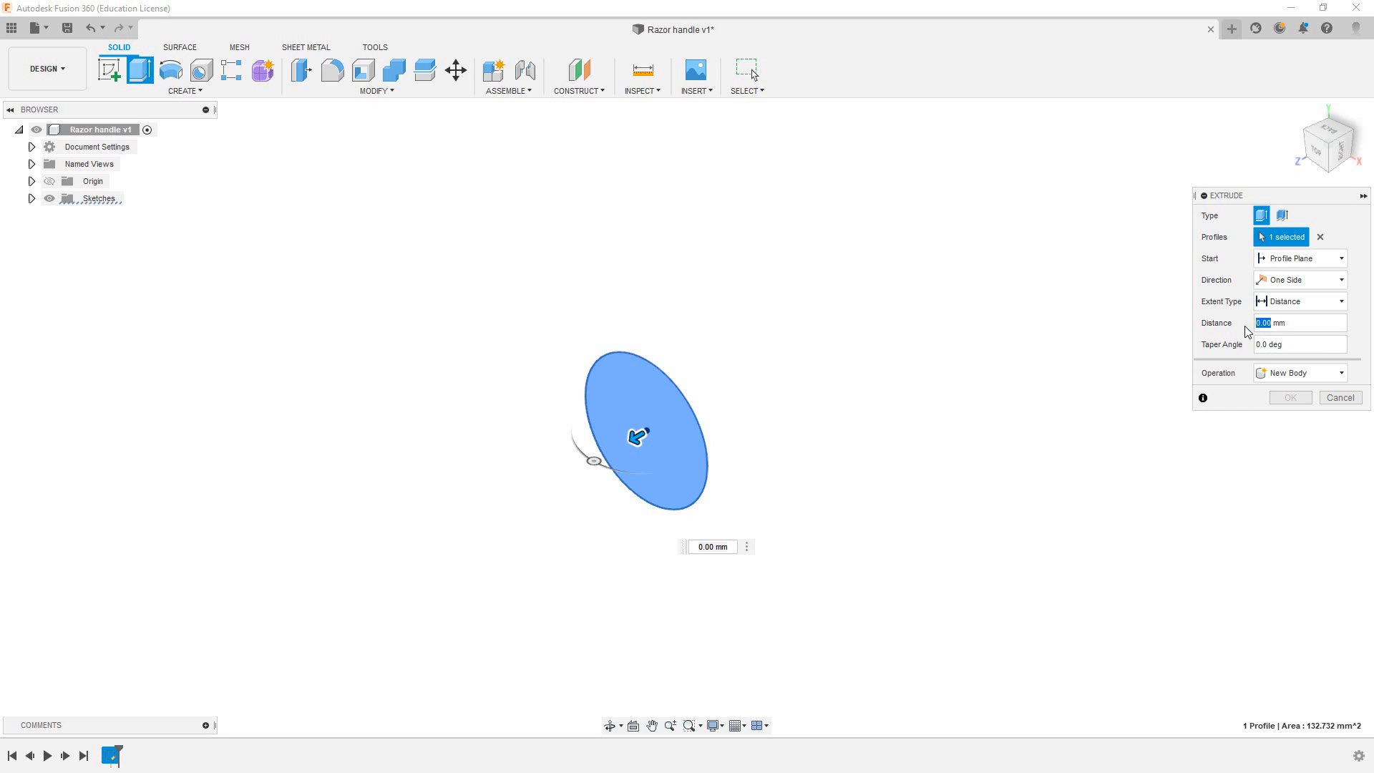
type("89.")
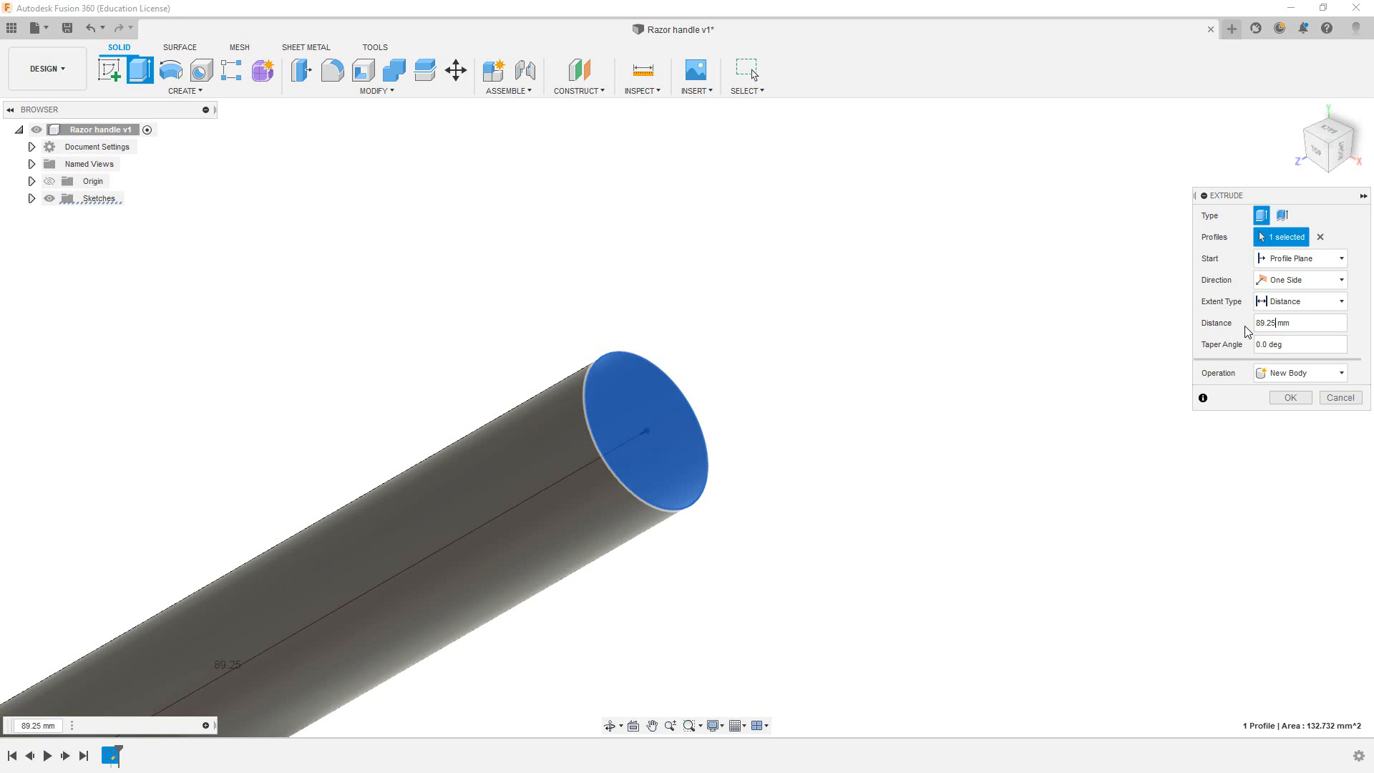
key("Return")
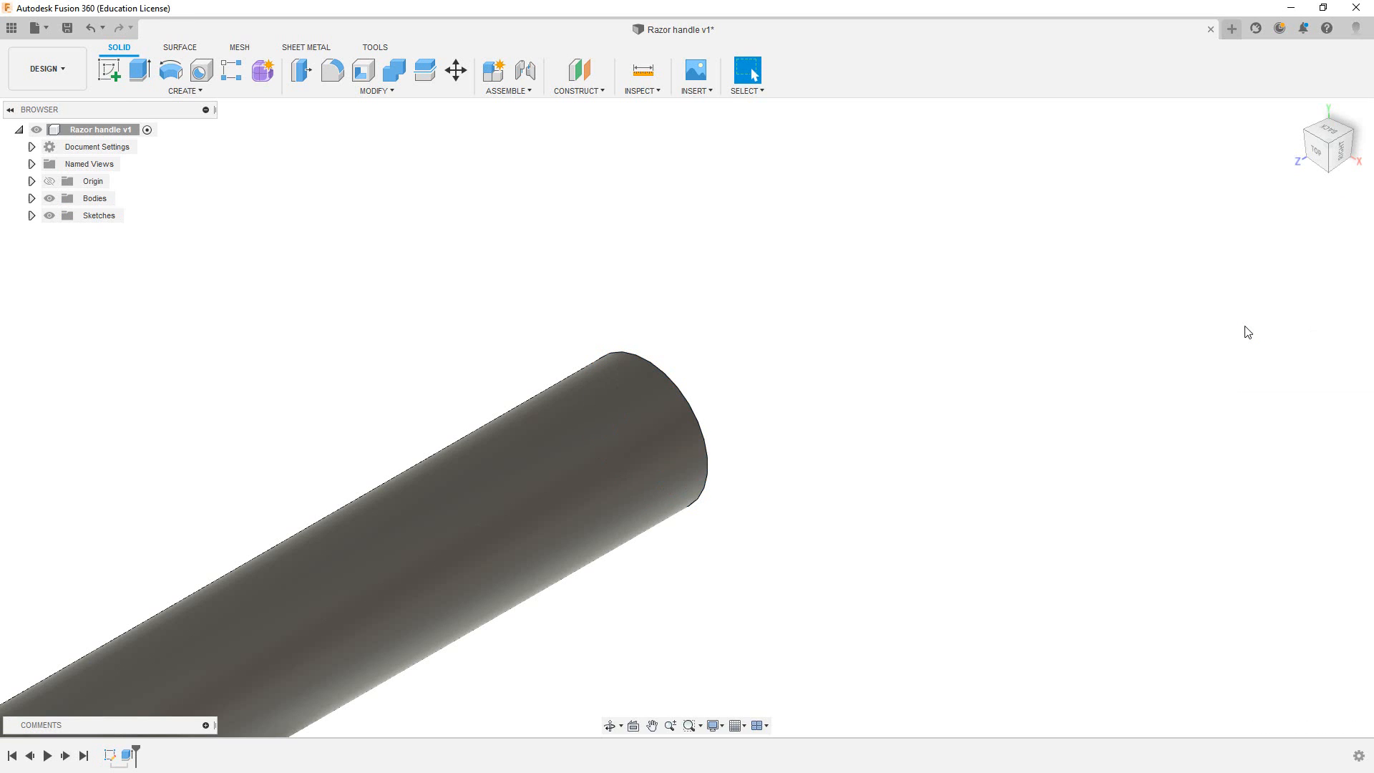
- Reorient the view so the whole cylinder stands upright, seen from an upper corner
scroll(651, 448, "down", 2)
scroll(639, 436, "up", 1)
scroll(640, 436, "up", 2)
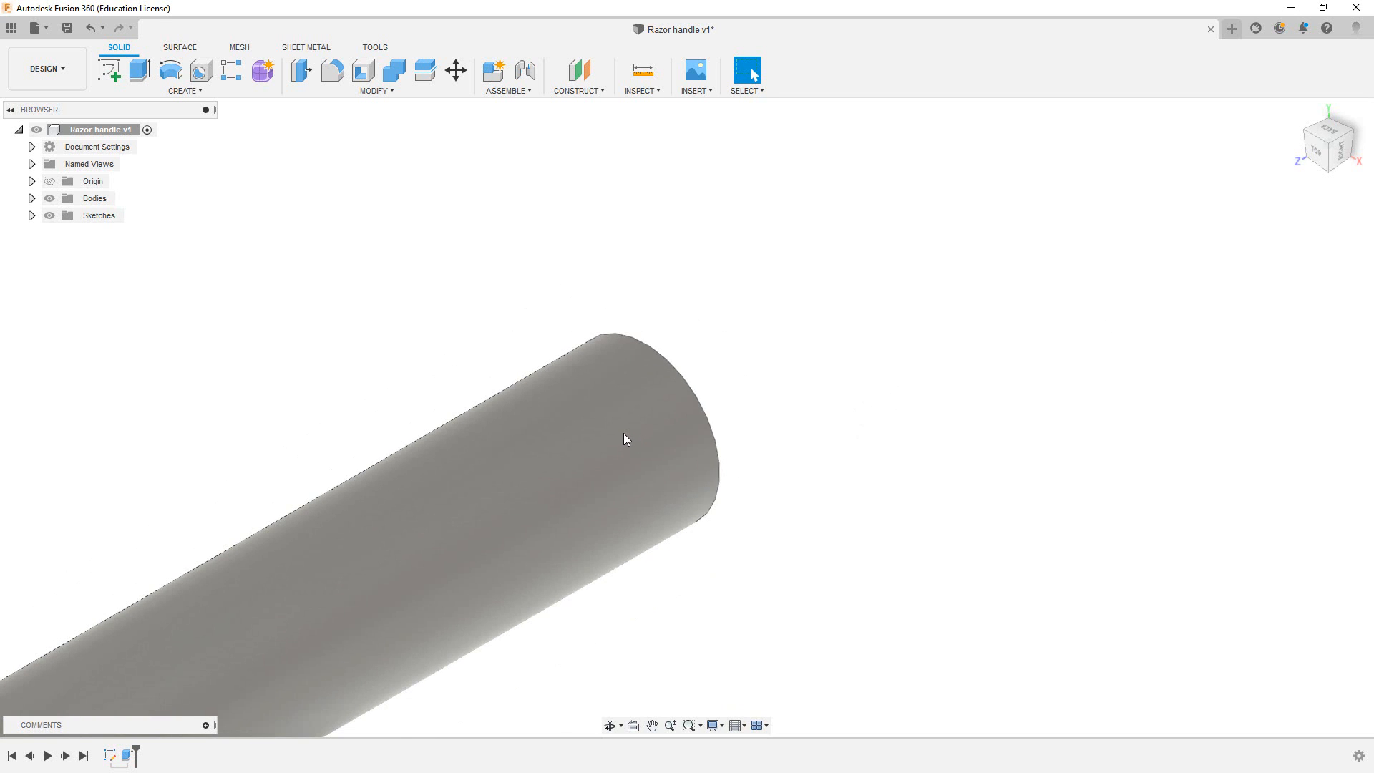
scroll(624, 438, "down", 3)
middle_click_drag(583, 483, 750, 309)
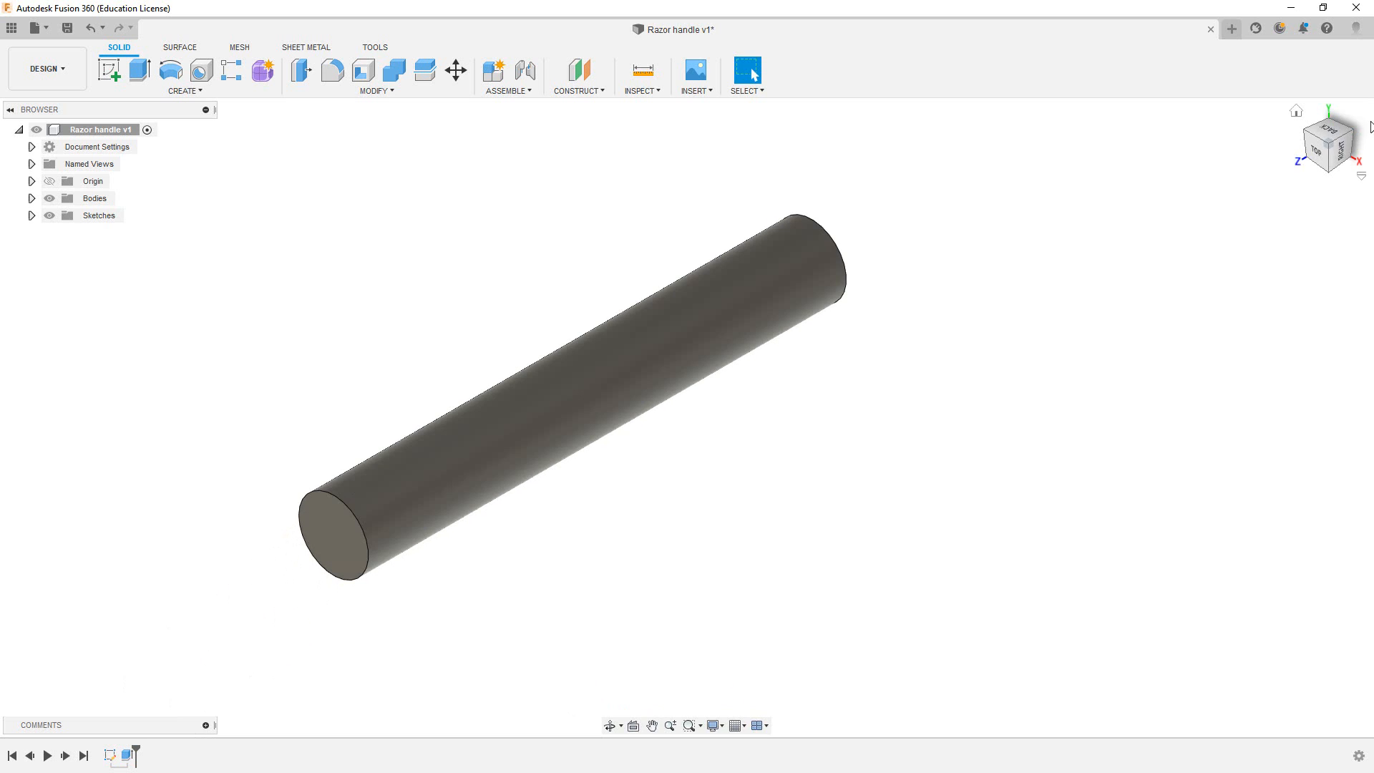
left_click(1343, 152)
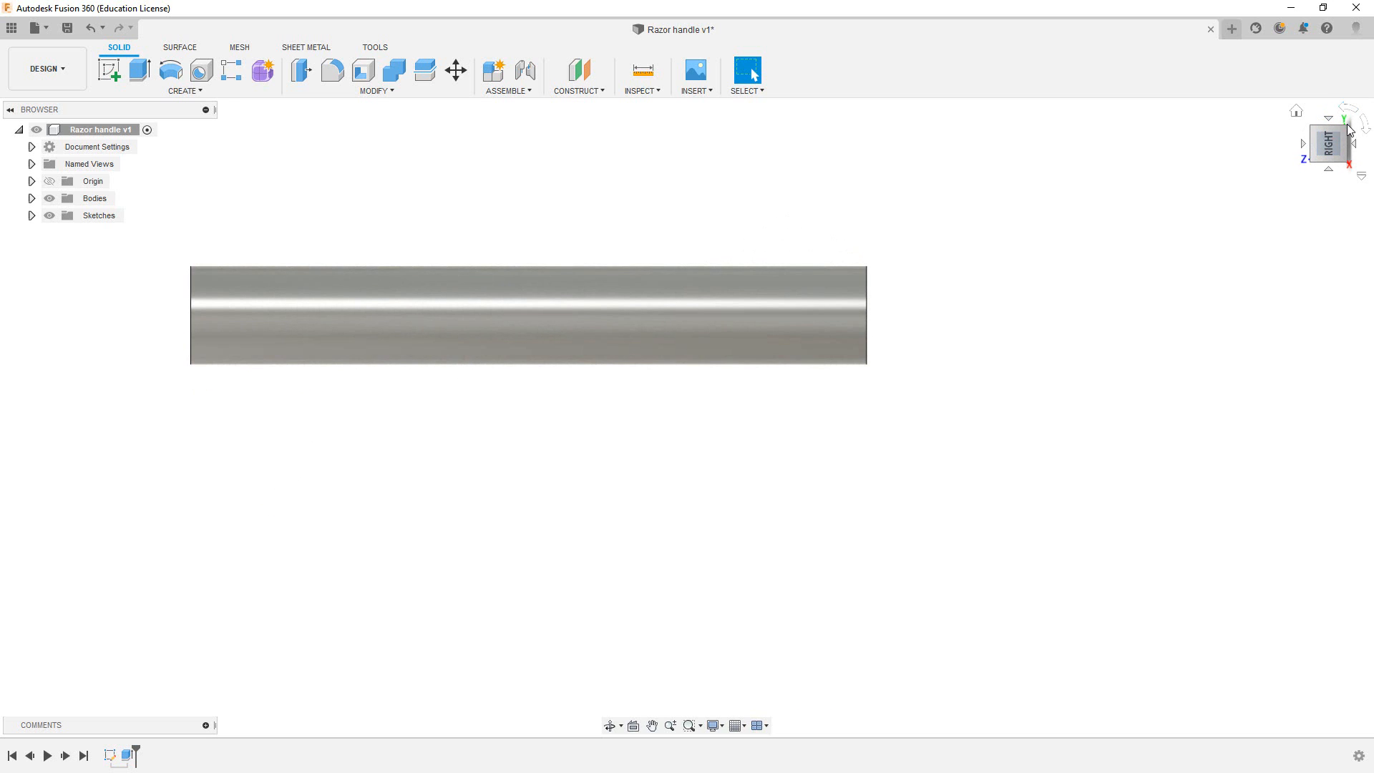
left_click(1365, 126)
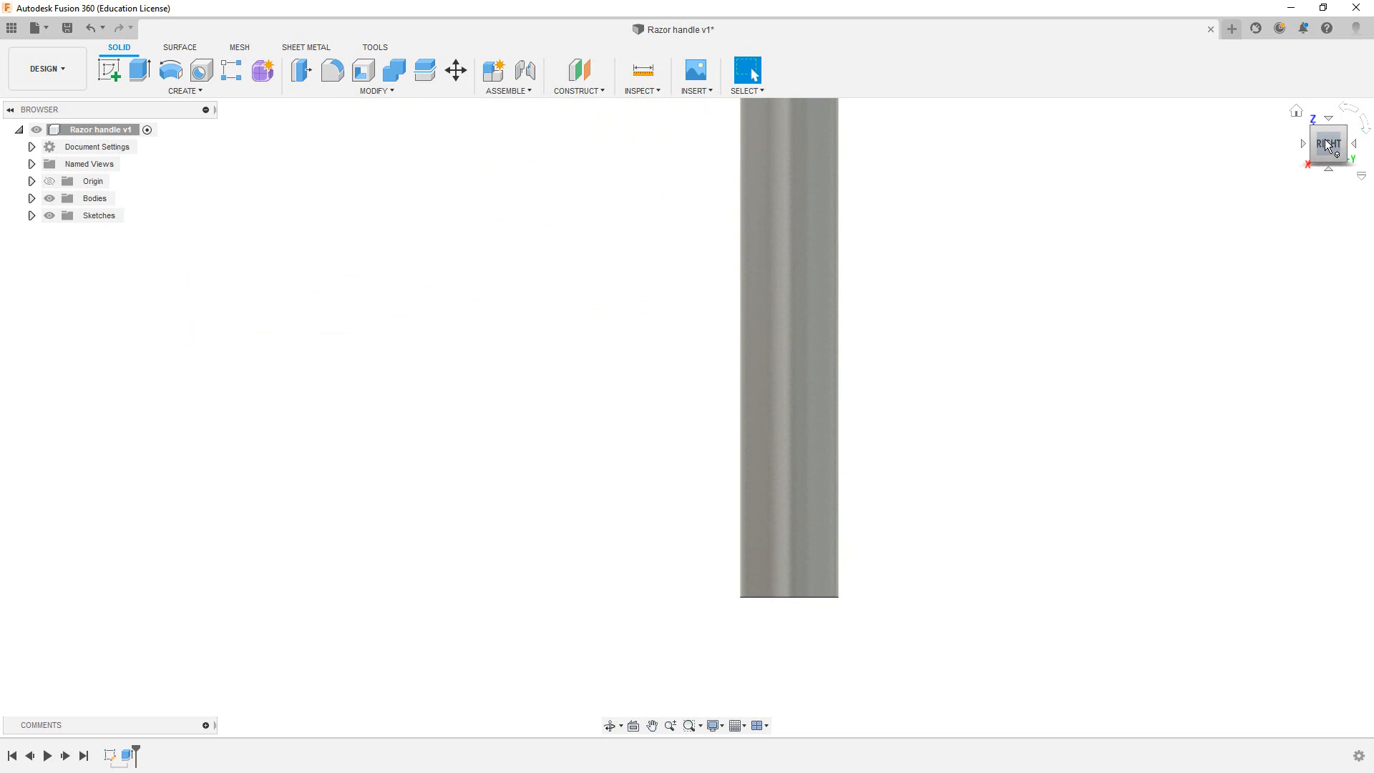
left_click(1343, 132)
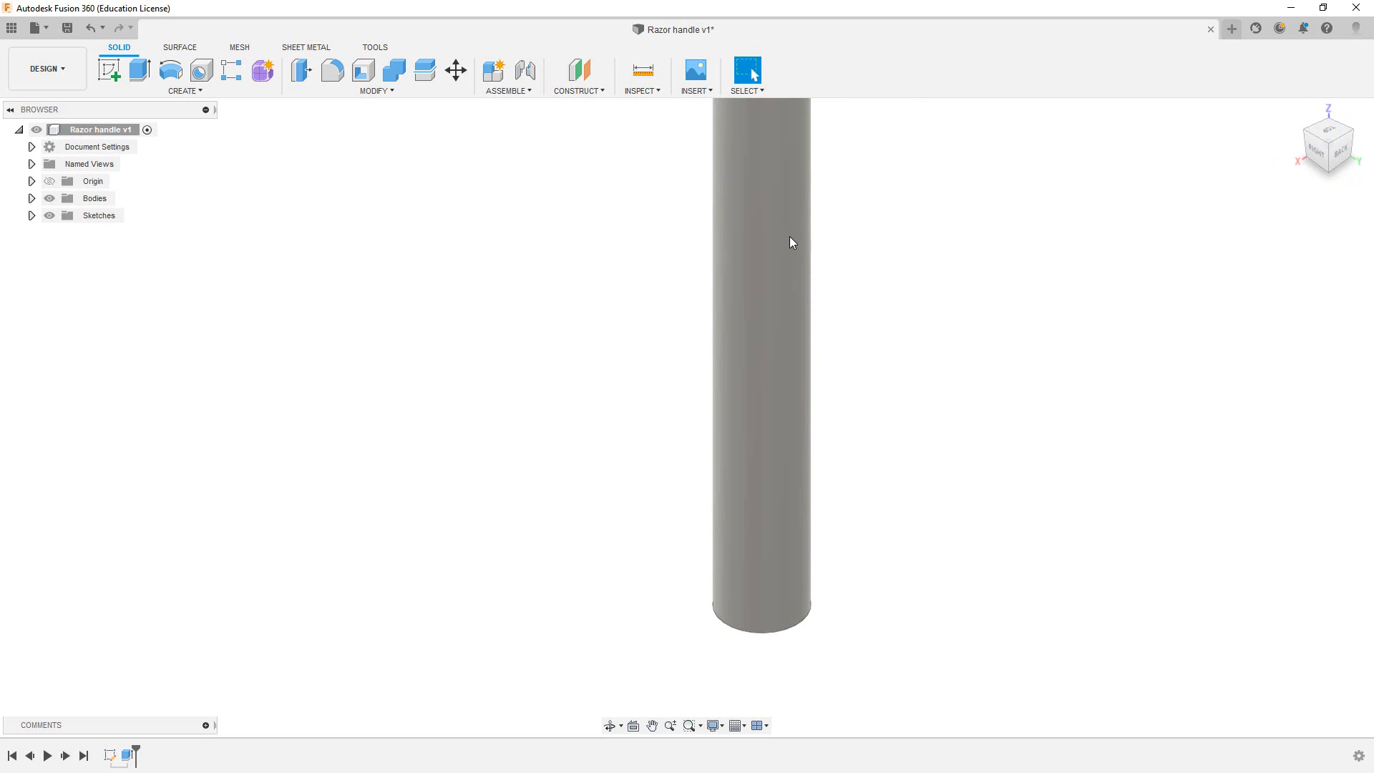
scroll(900, 254, "up", 1)
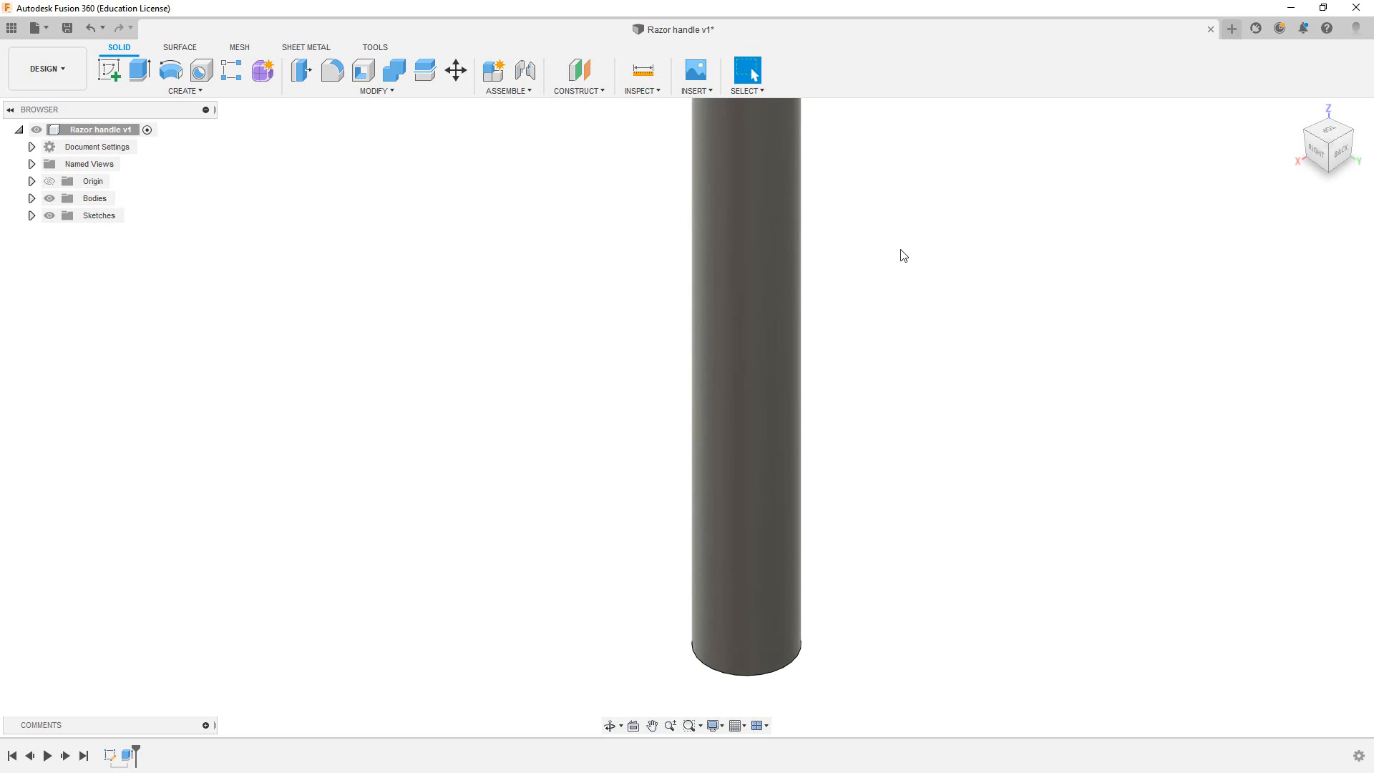
scroll(903, 256, "down", 3)
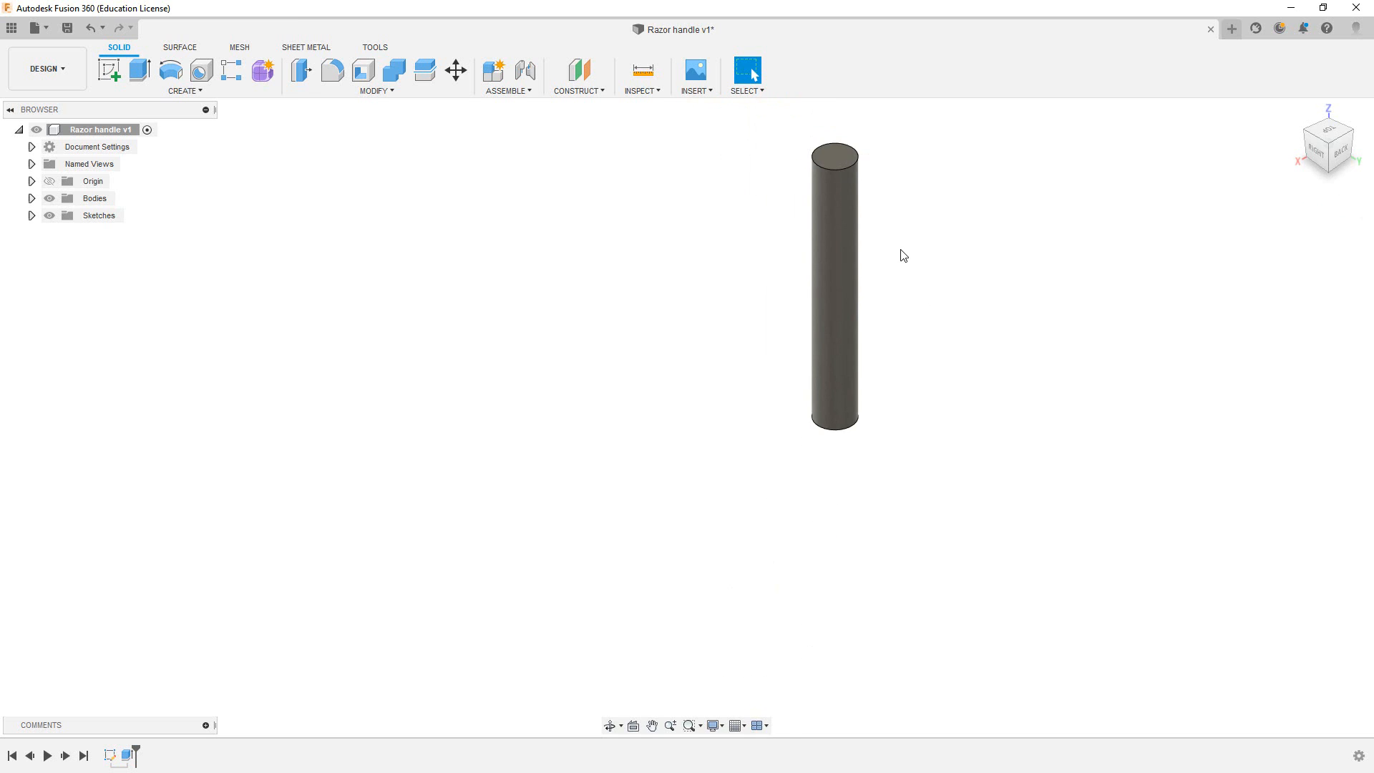
scroll(901, 254, "up", 1)
middle_click_drag(892, 243, 850, 355)
scroll(850, 355, "down", 2)
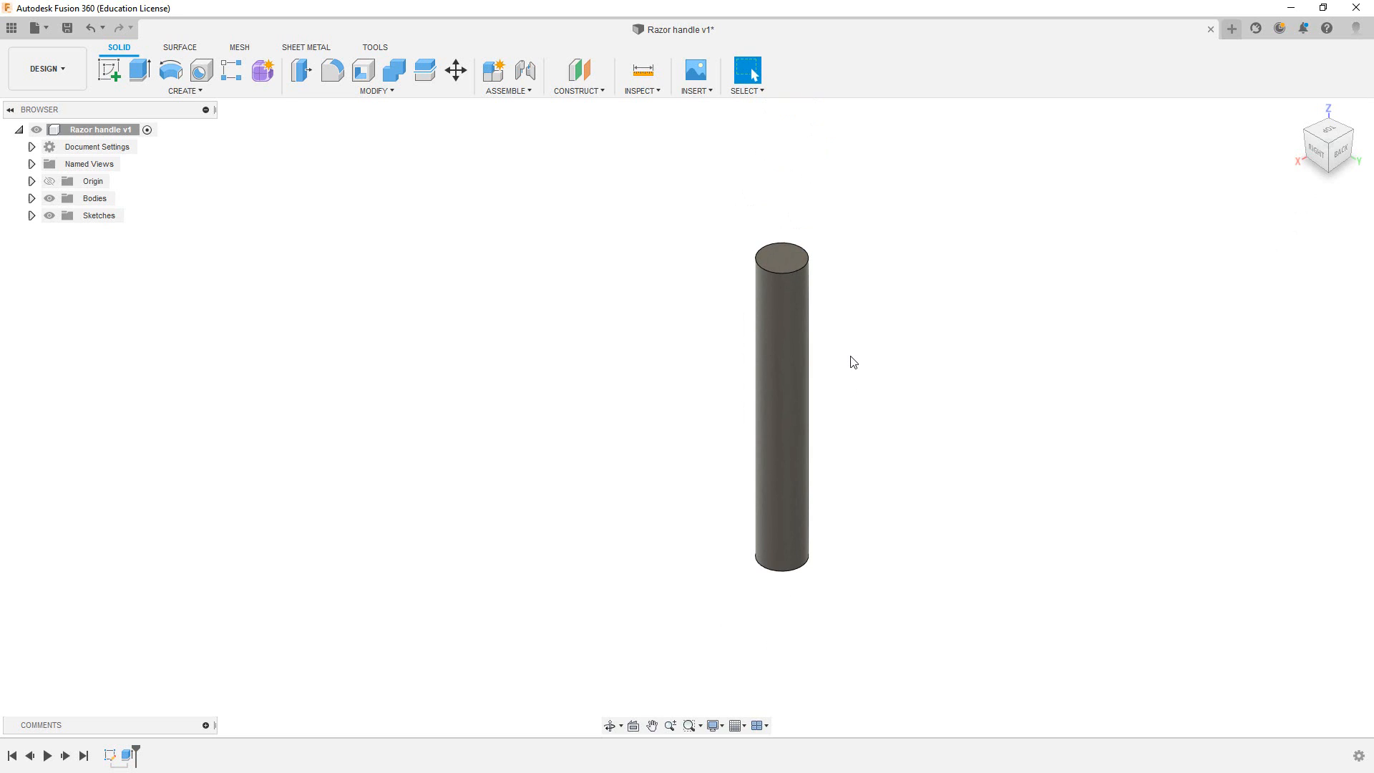
scroll(852, 361, "up", 2)
scroll(852, 361, "up", 1)
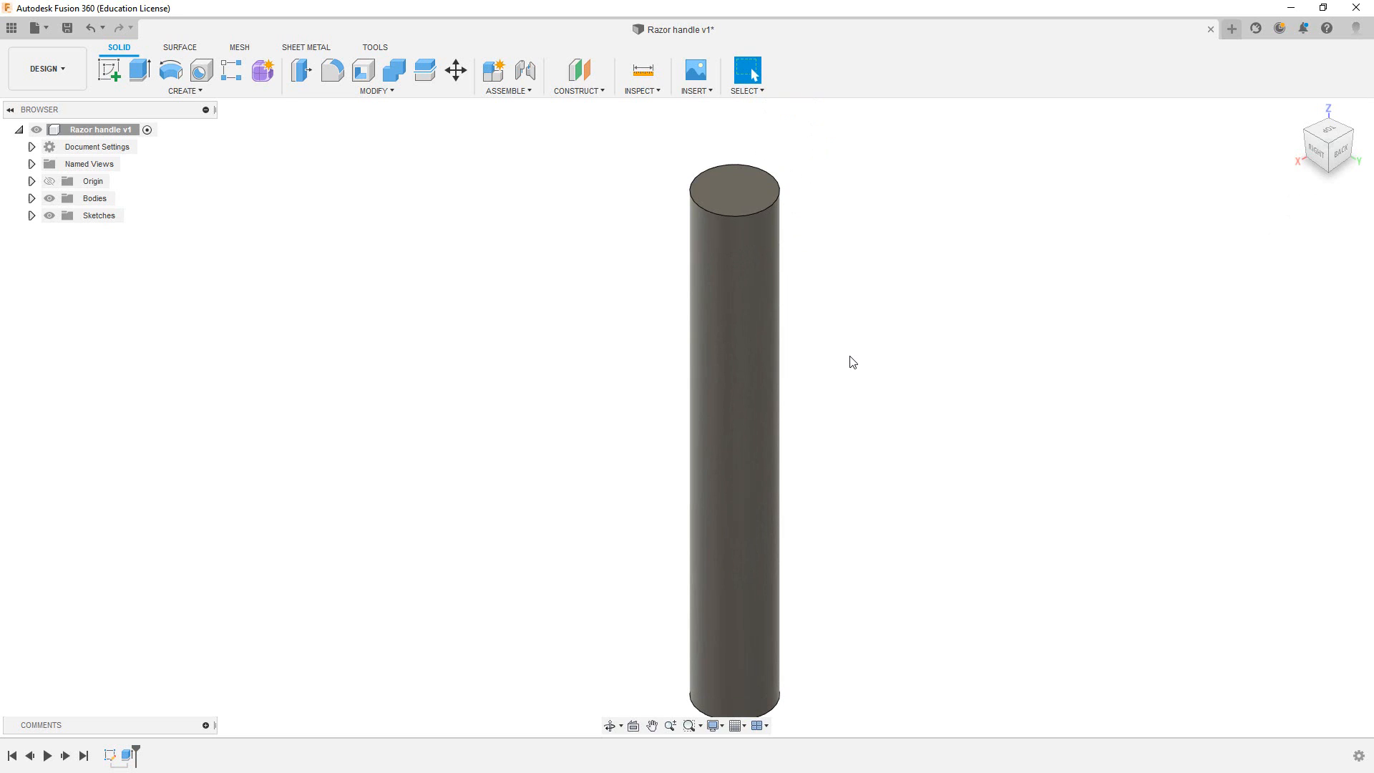
middle_click_drag(843, 367, 844, 350)
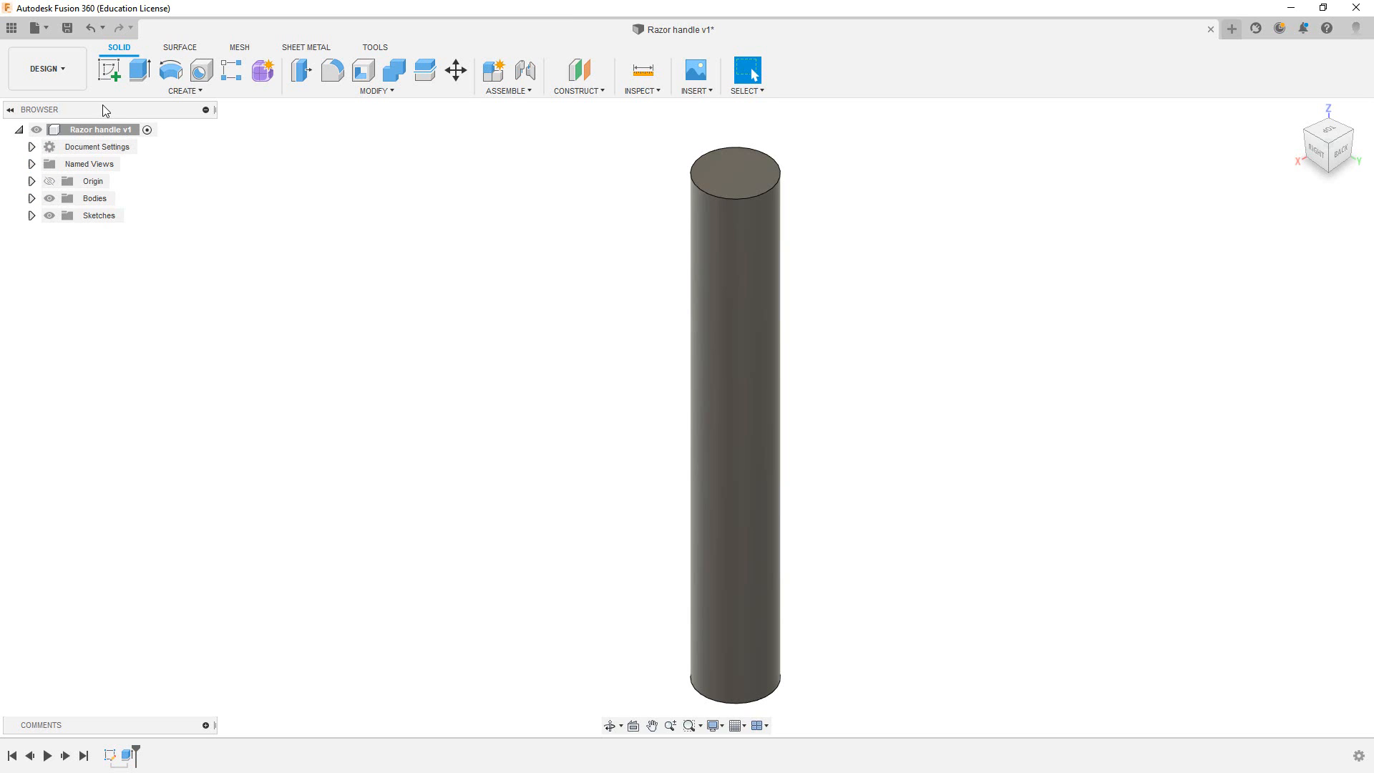
- Start a sketch on the vertical YZ plane through the cylinder's axis and turn on Slice
left_click(114, 70)
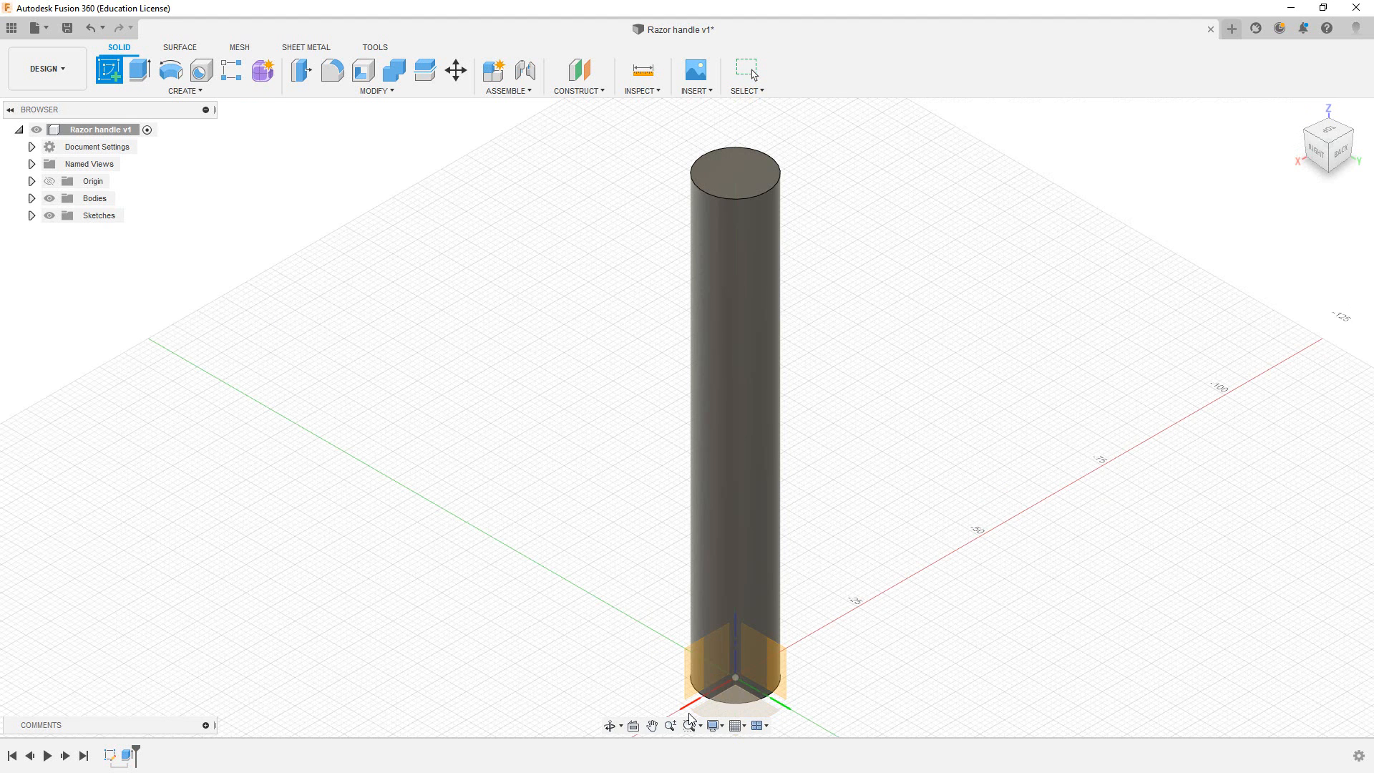
left_click(763, 667)
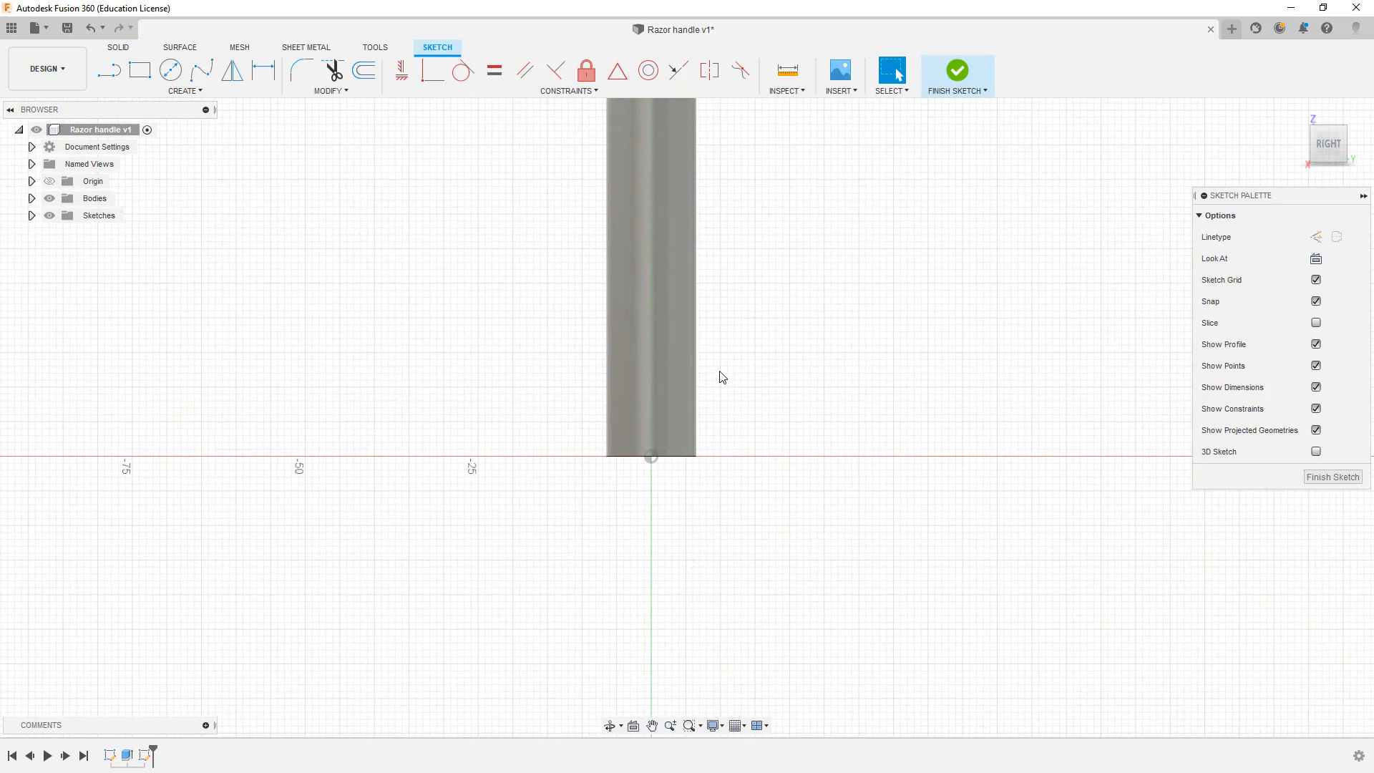
mouse_move(802, 309)
middle_mouse_down()
mouse_move(791, 513)
mouse_move(801, 546)
mouse_move(836, 576)
middle_mouse_up()
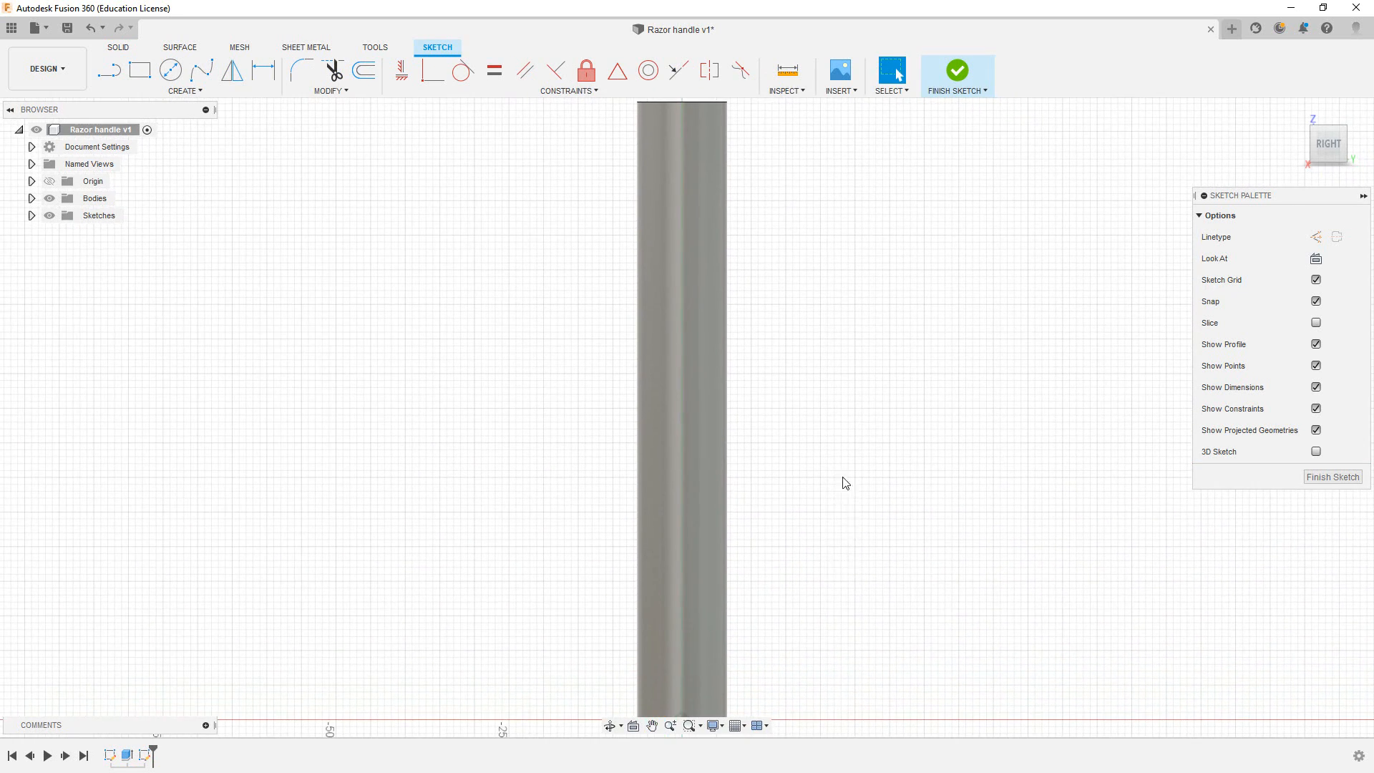
scroll(843, 476, "up", 3)
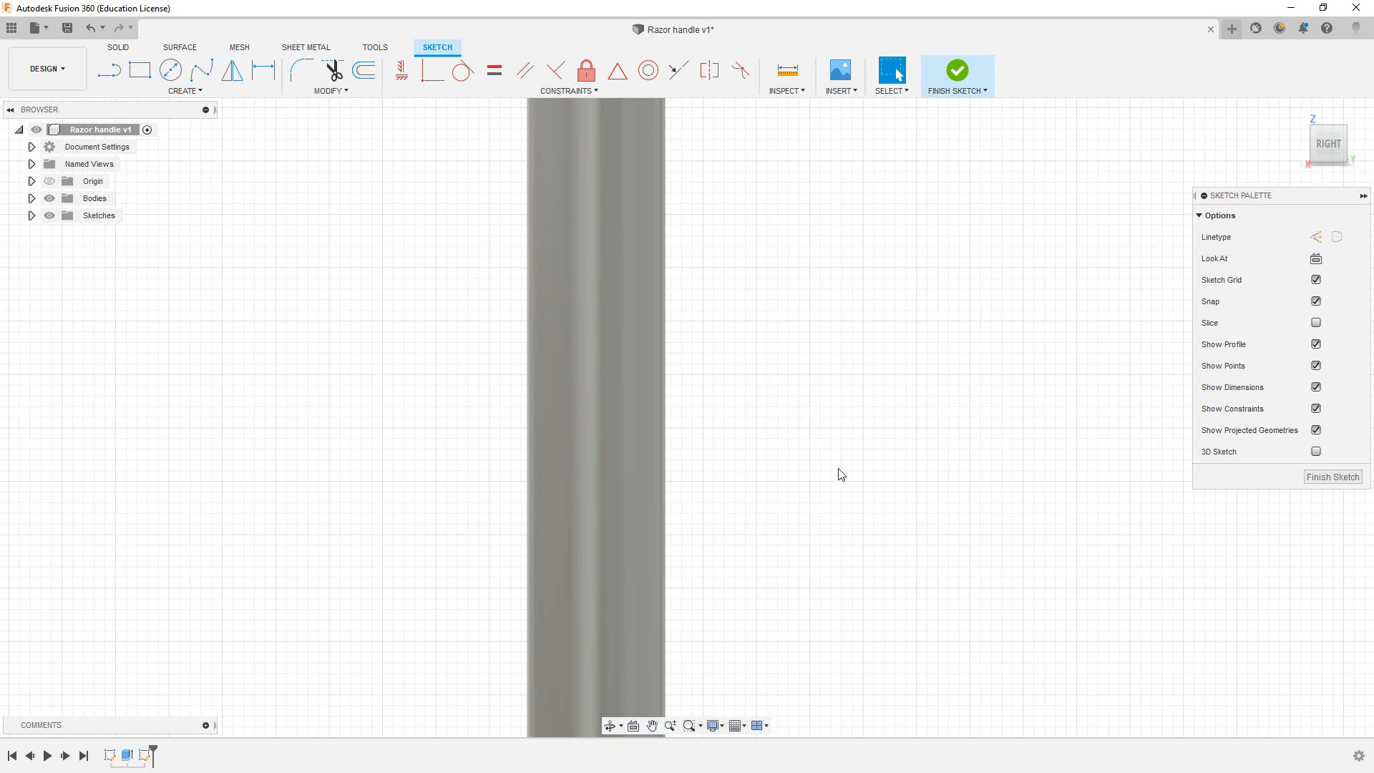
scroll(841, 475, "down", 3)
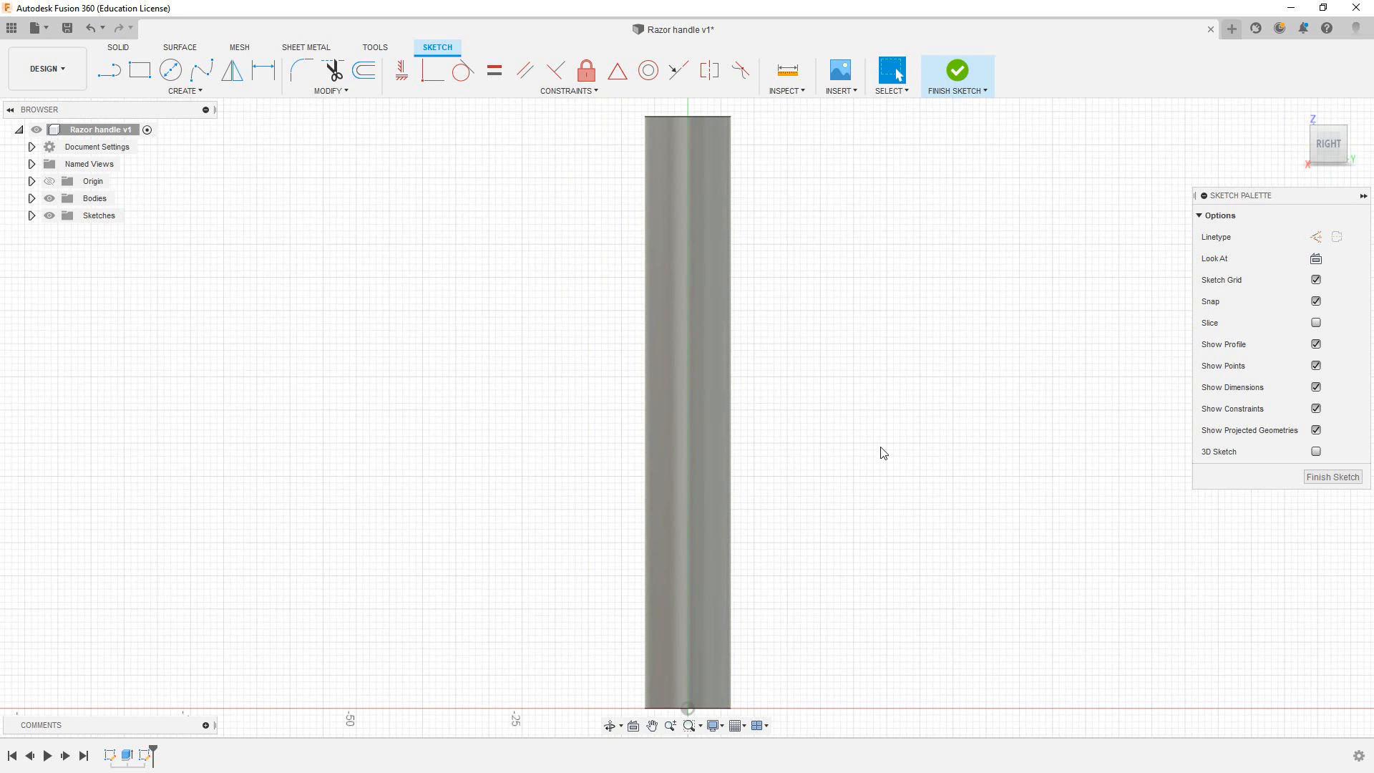
middle_click_drag(850, 470, 847, 432)
scroll(850, 441, "down", 1)
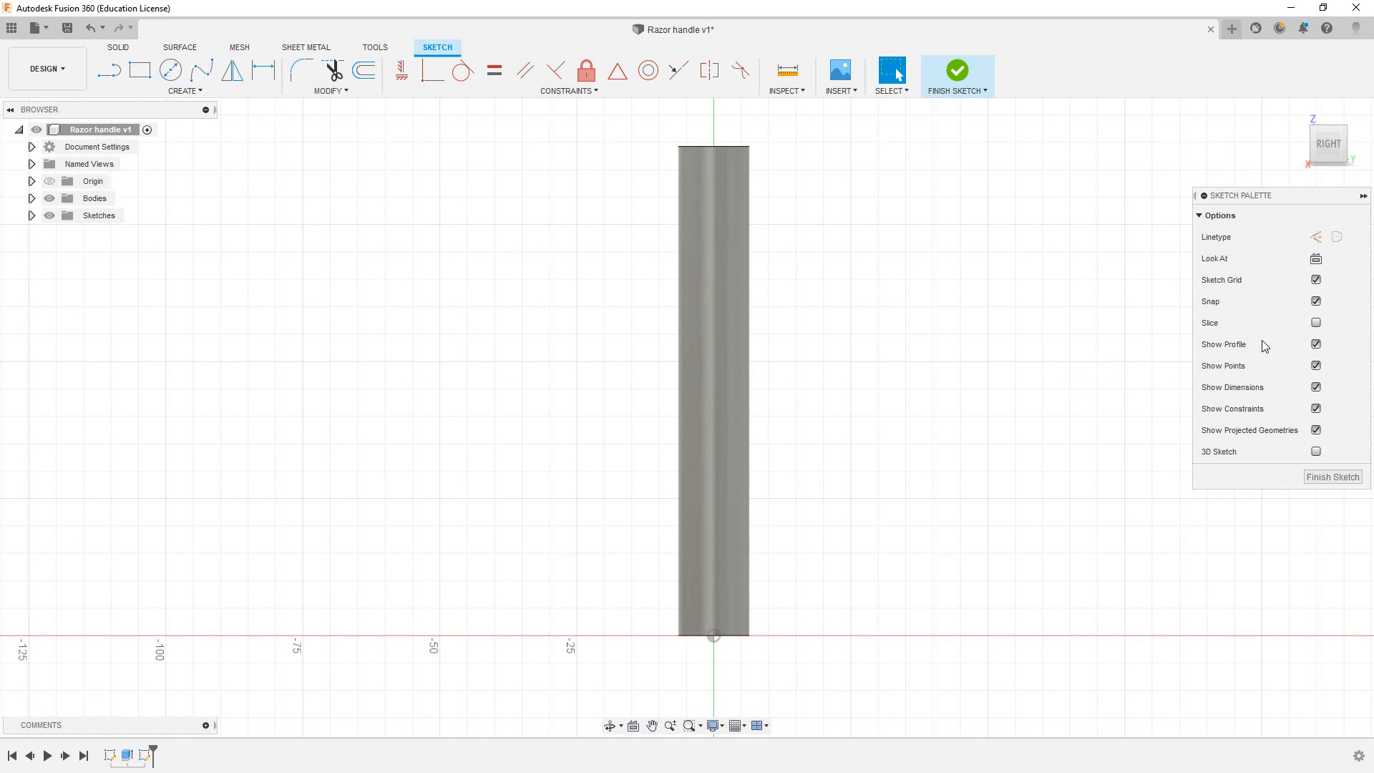
left_click(1316, 323)
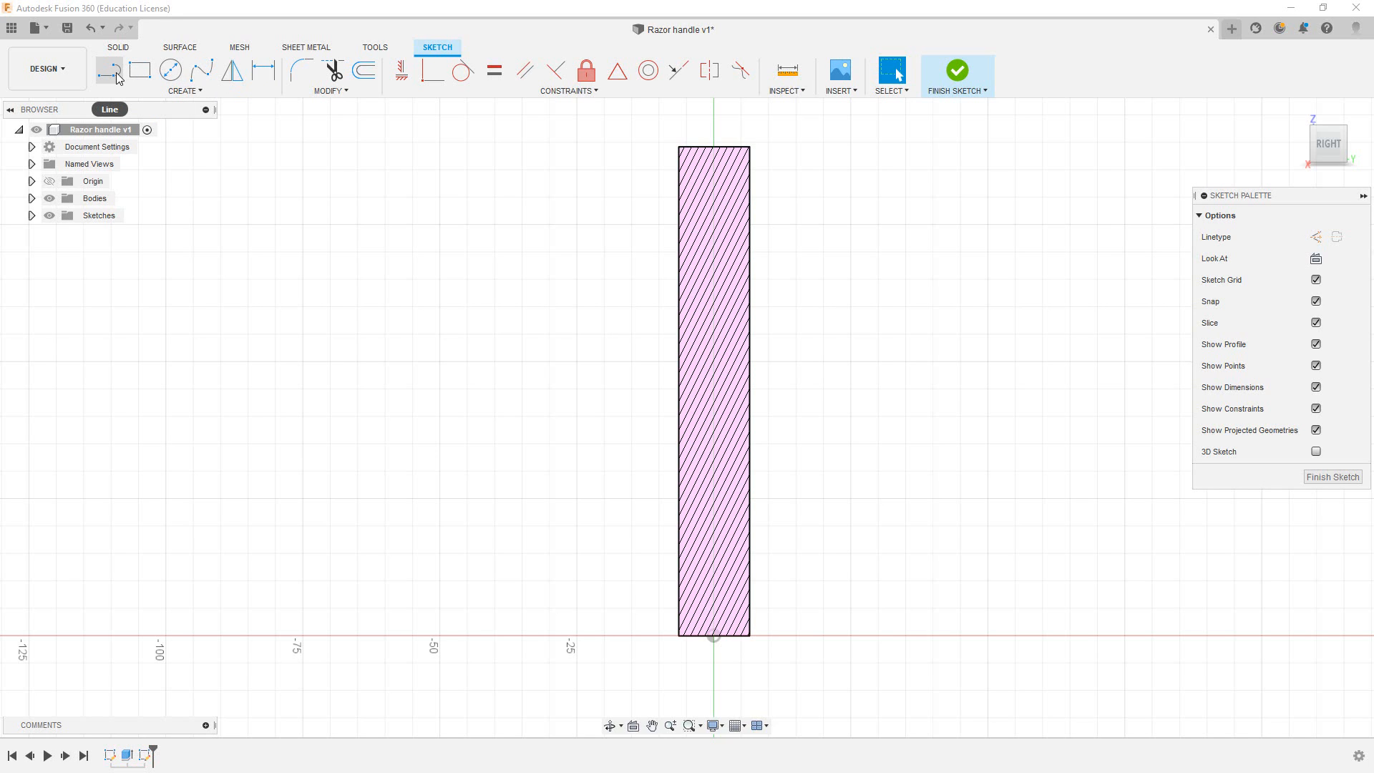
- Project the cylinder's outer face into the sketch with the projection link kept on
left_click(223, 92)
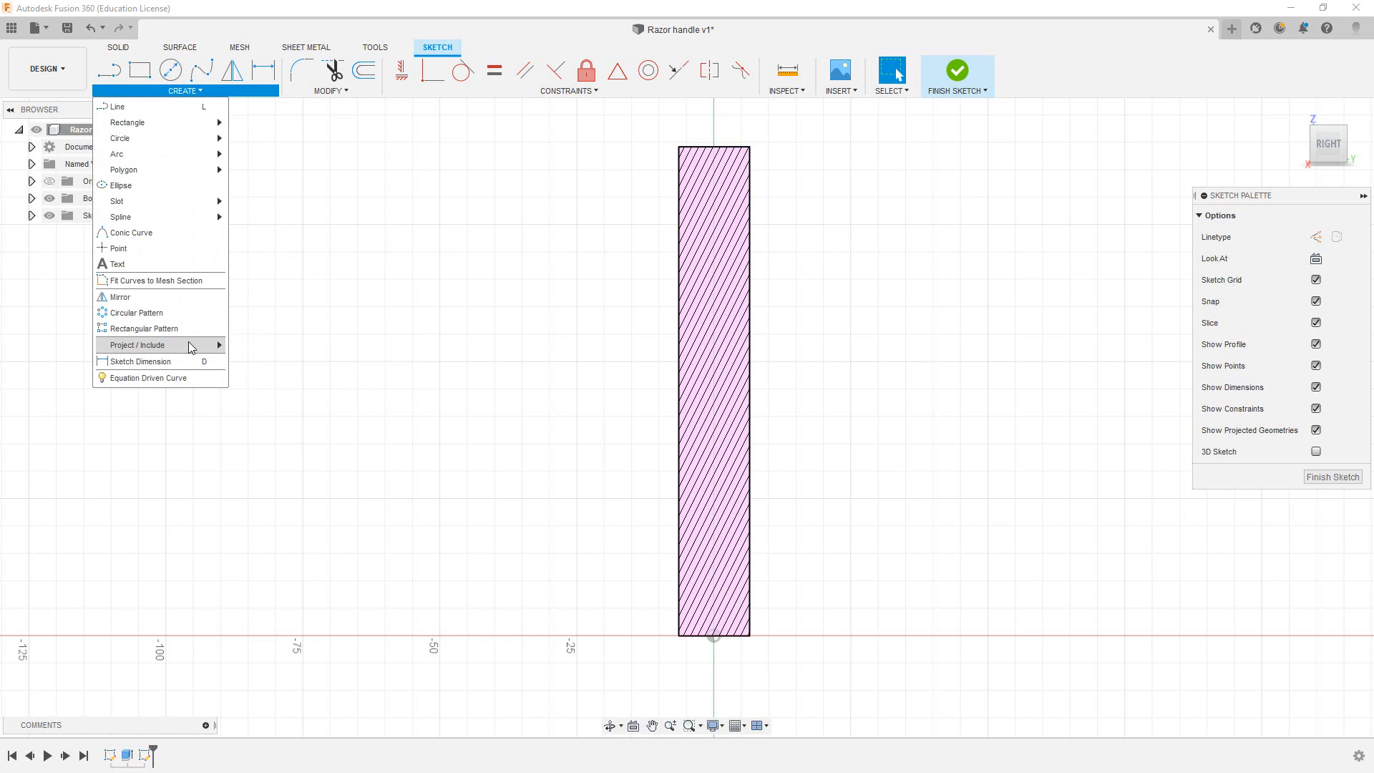
mouse_move(214, 349)
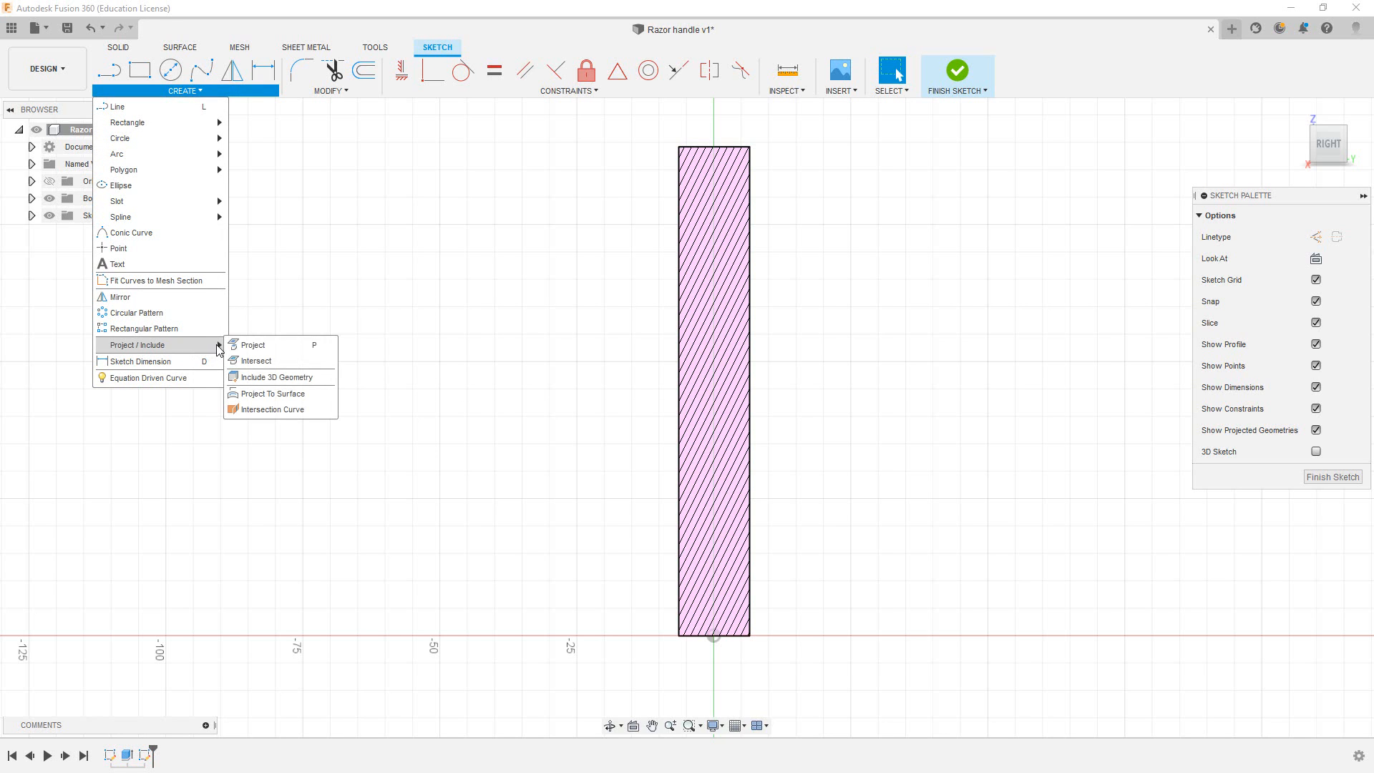
left_click(303, 348)
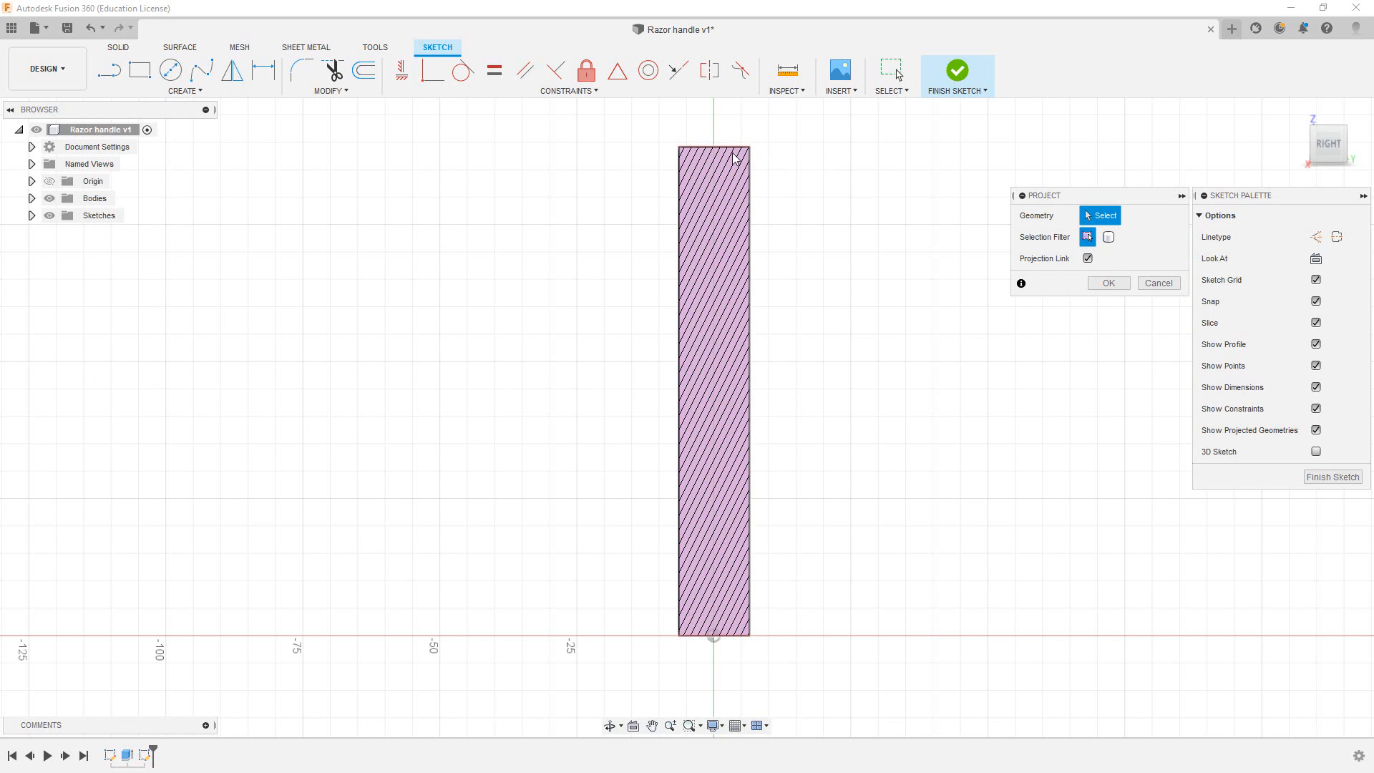
left_click(746, 175)
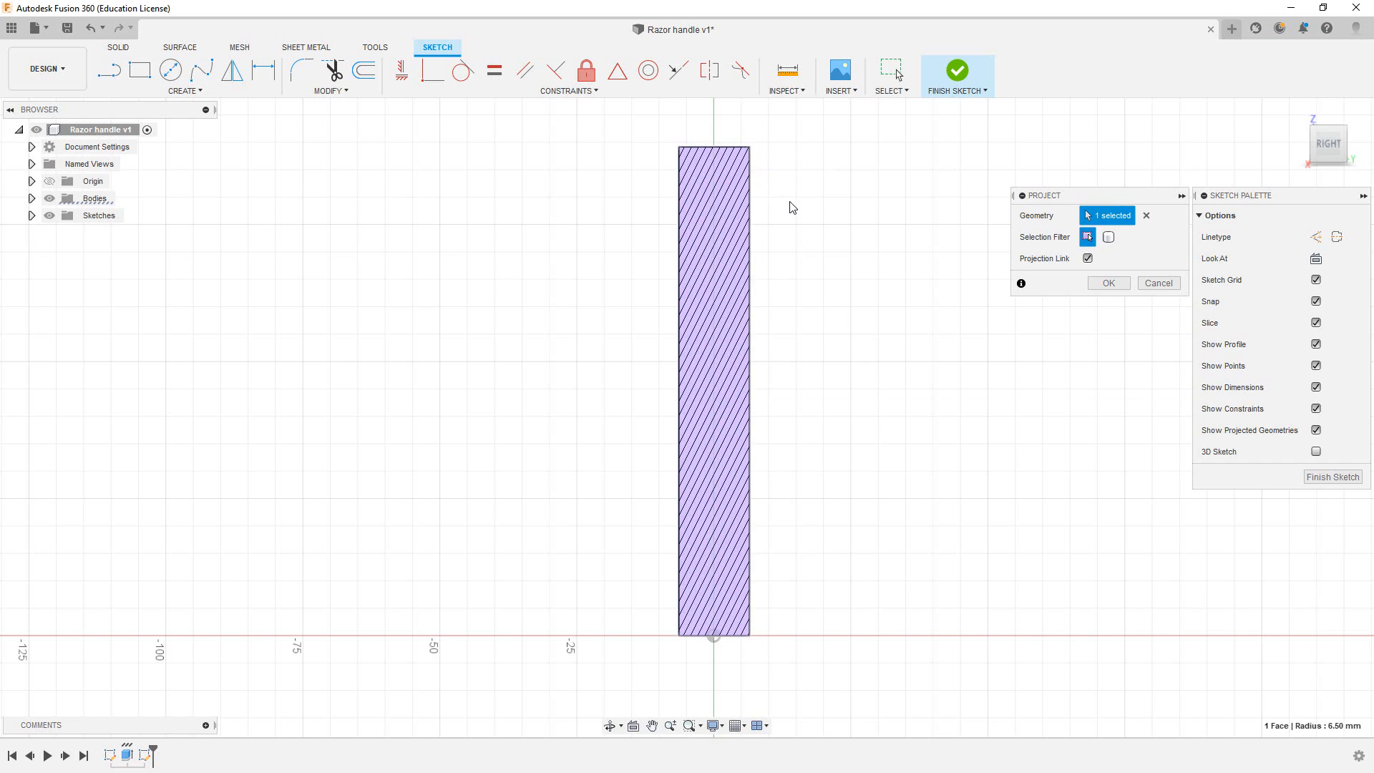
left_click(1108, 285)
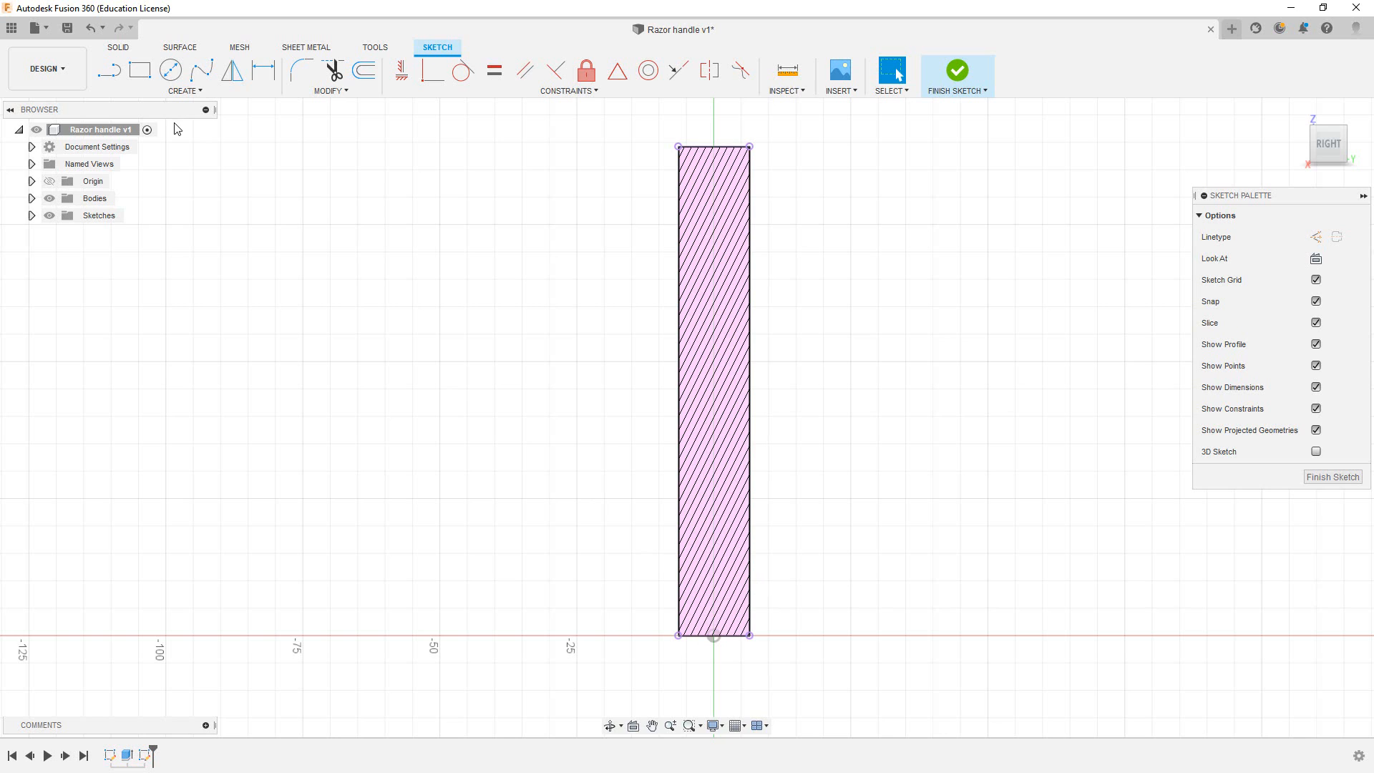
- Draw a vertical centre line from the midpoint of the cylinder's upper edge down to the origin
left_click(109, 70)
left_click(713, 147)
left_click(714, 635)
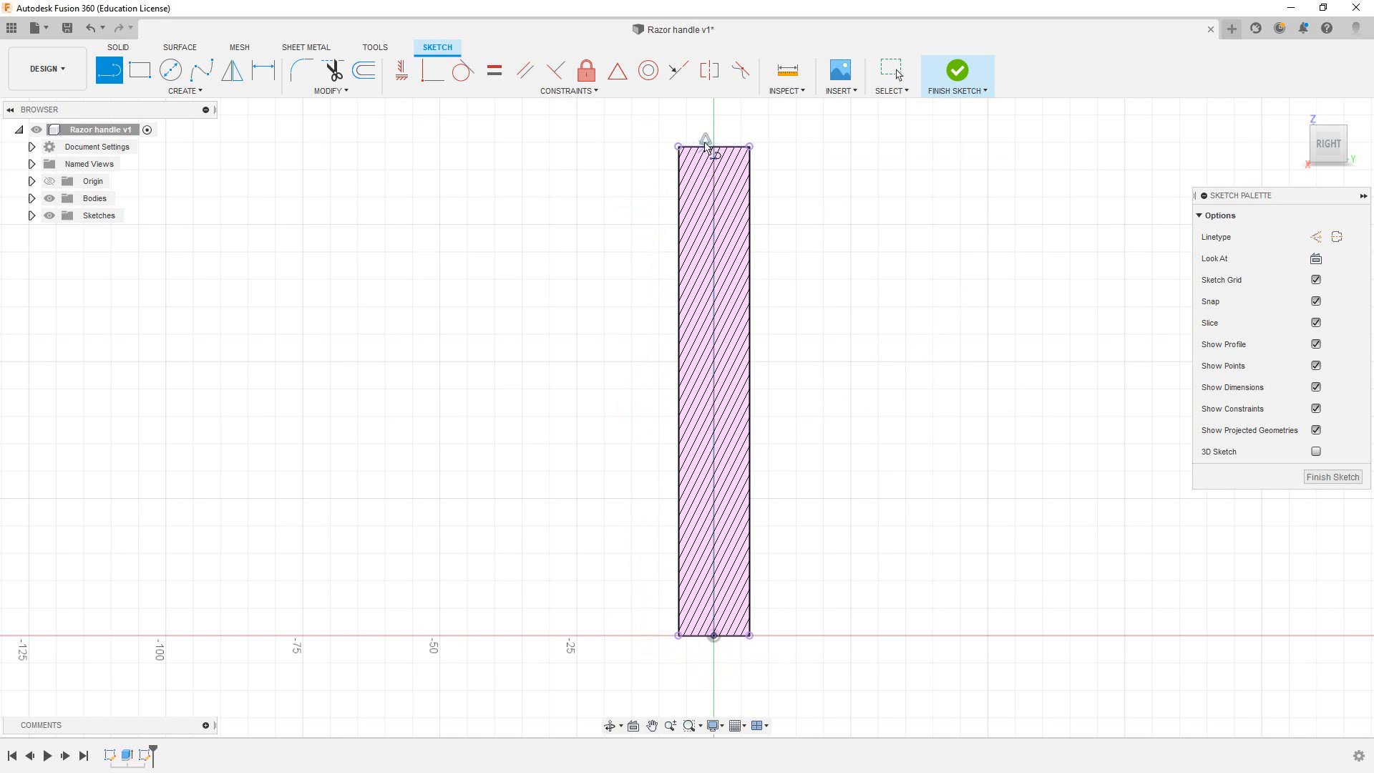
key("Escape")
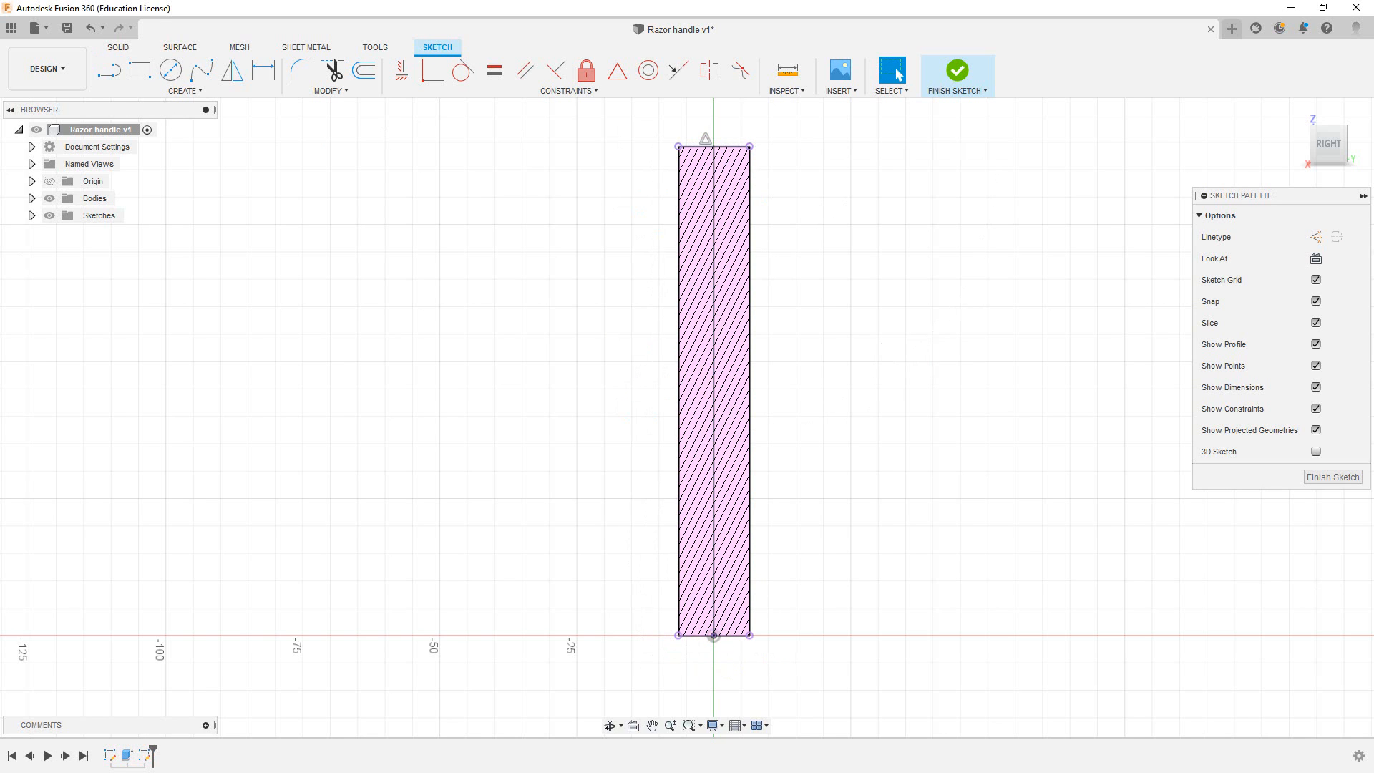
key("r")
left_click(702, 227)
scroll(749, 227, "up", 10)
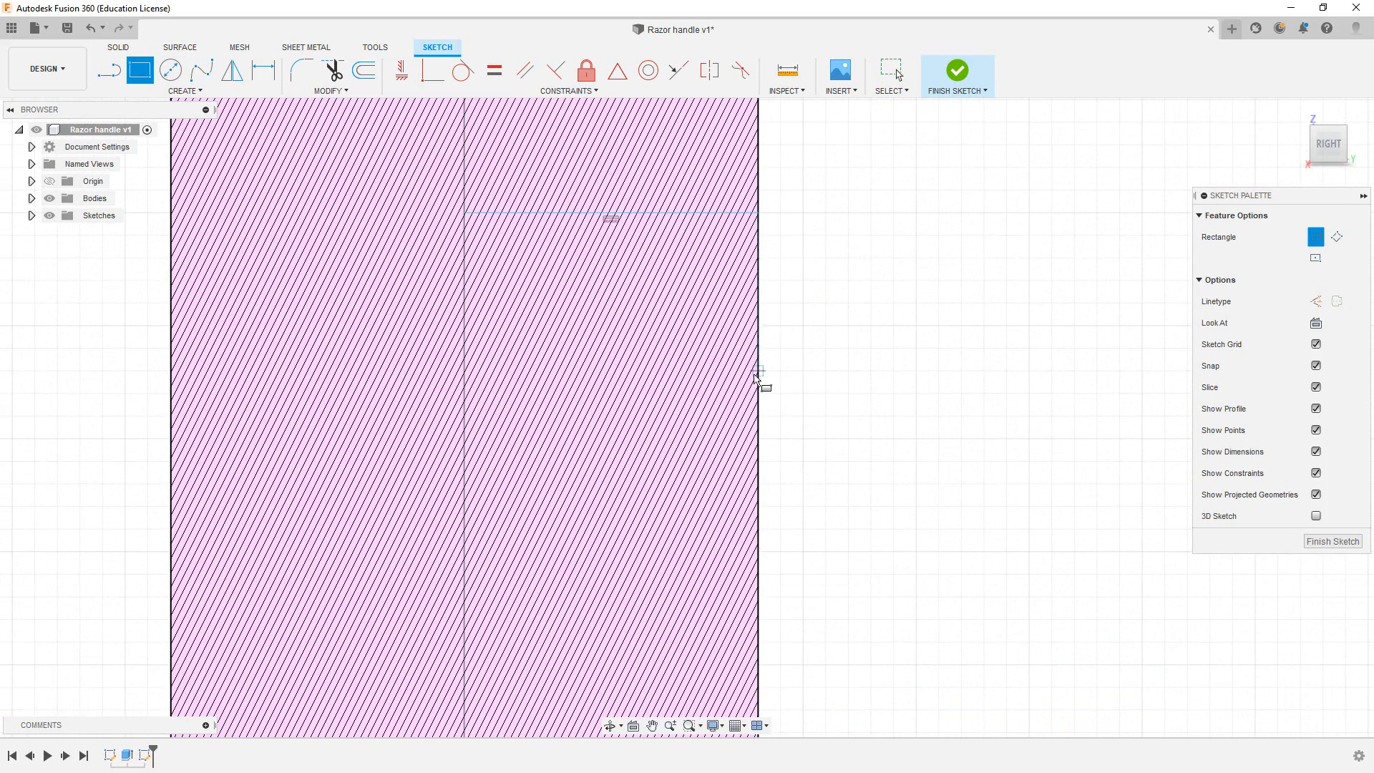
key("Escape")
key("ctrl+z")
- Draw a rectangle from the centre line to the cylinder's side near its upper end and dimension its height as 6.5 mm
left_click(140, 70)
left_click(464, 201)
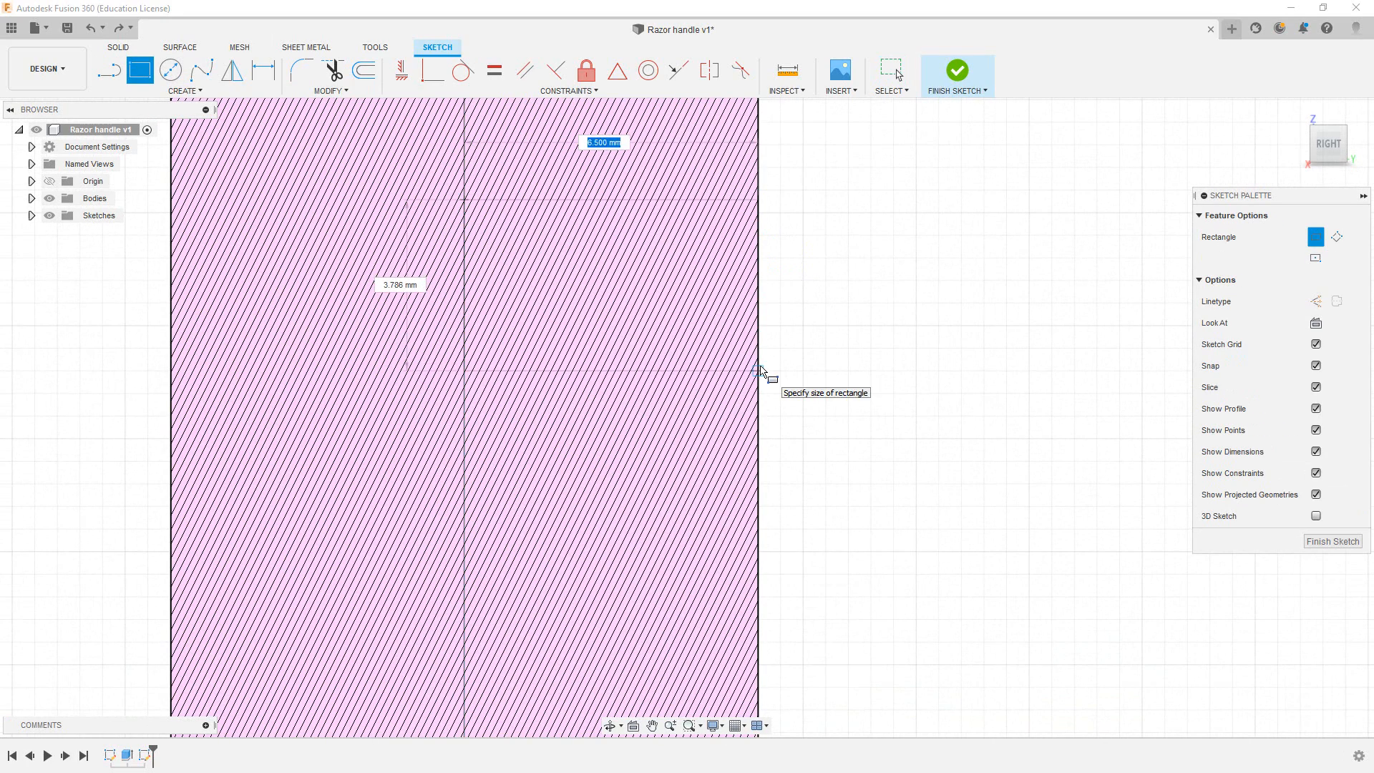
left_click(757, 371)
scroll(617, 315, "down", 5)
key("d")
left_click(633, 272)
left_click(630, 337)
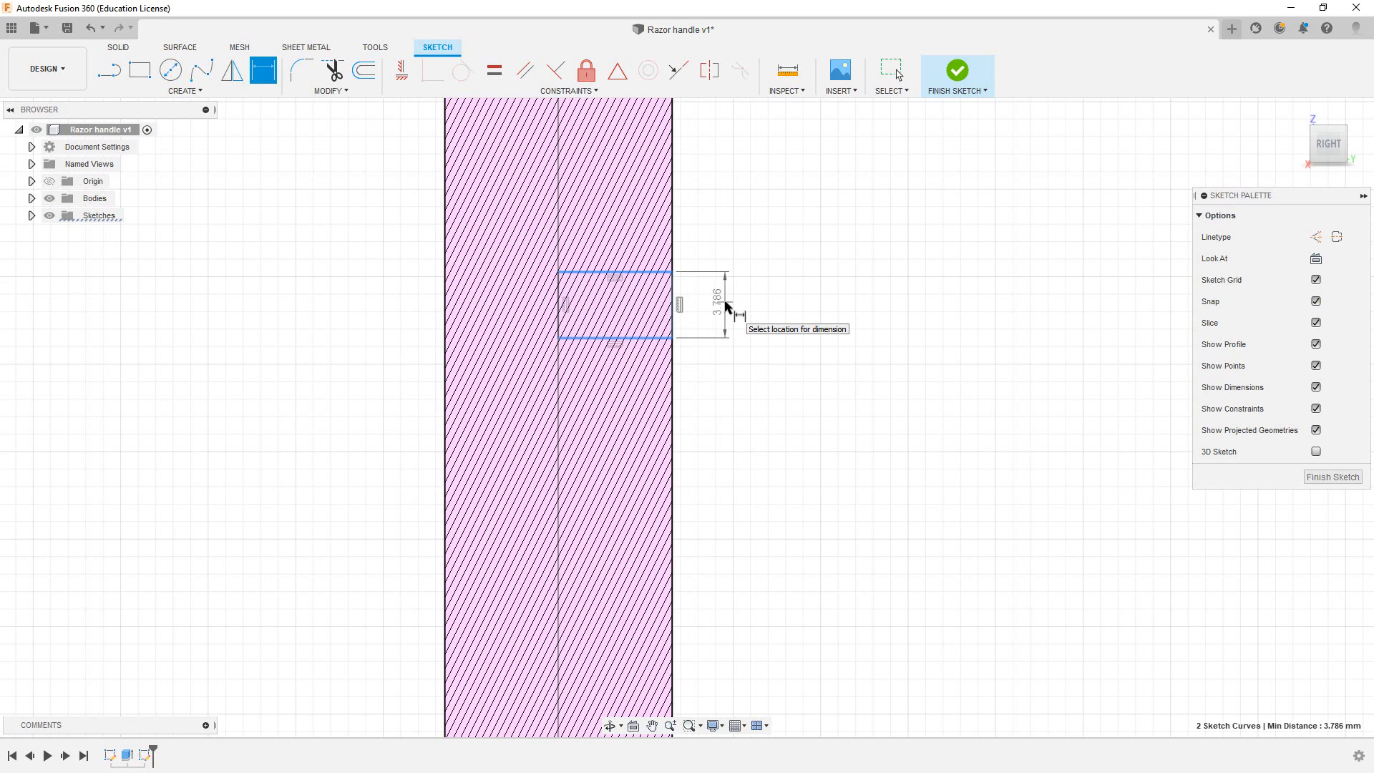
left_click(724, 304)
type("6.5")
key("Return")
- Draw a rectangle directly below the 6.5 mm one, from the centre line to the cylinder's side, and set its height to 45 mm
scroll(688, 345, "down", 2)
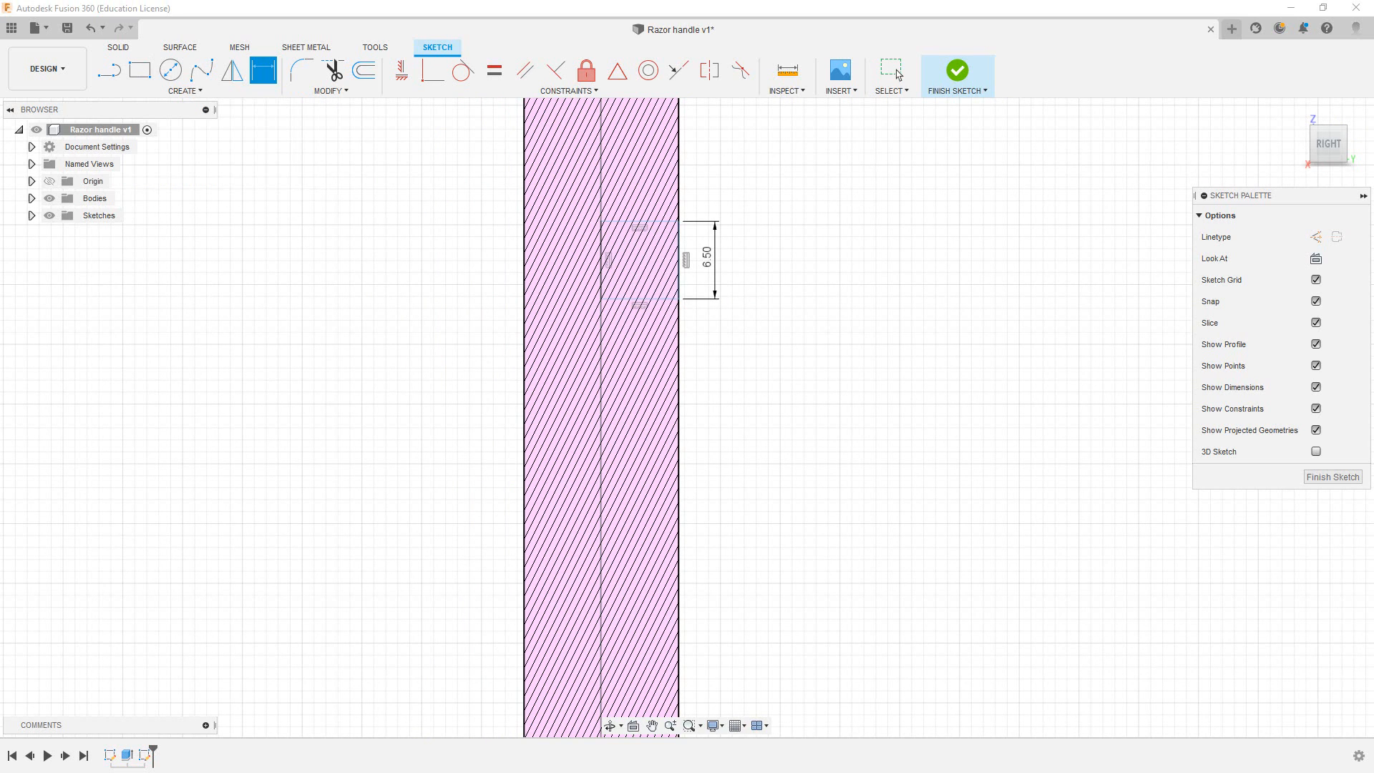
key("r")
left_click(602, 300)
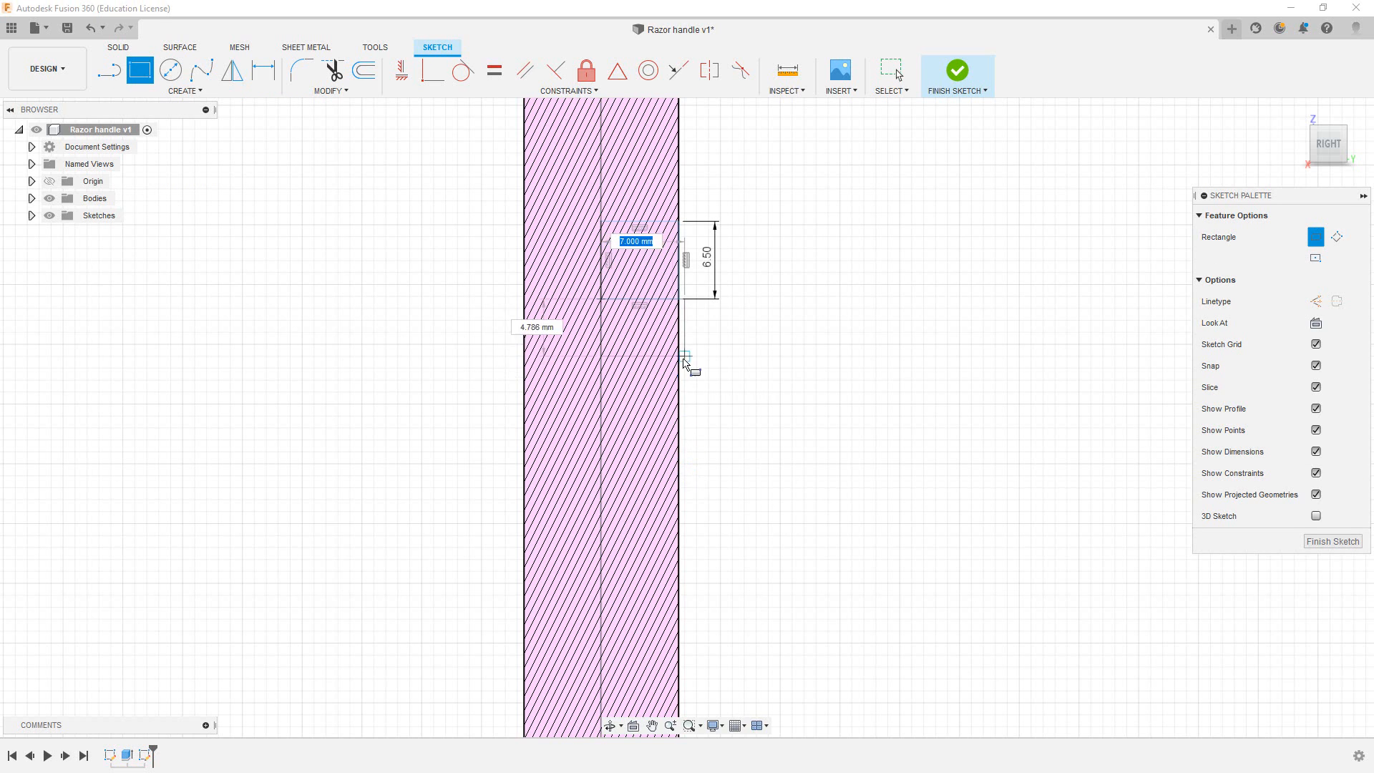
scroll(677, 501, "up", 5)
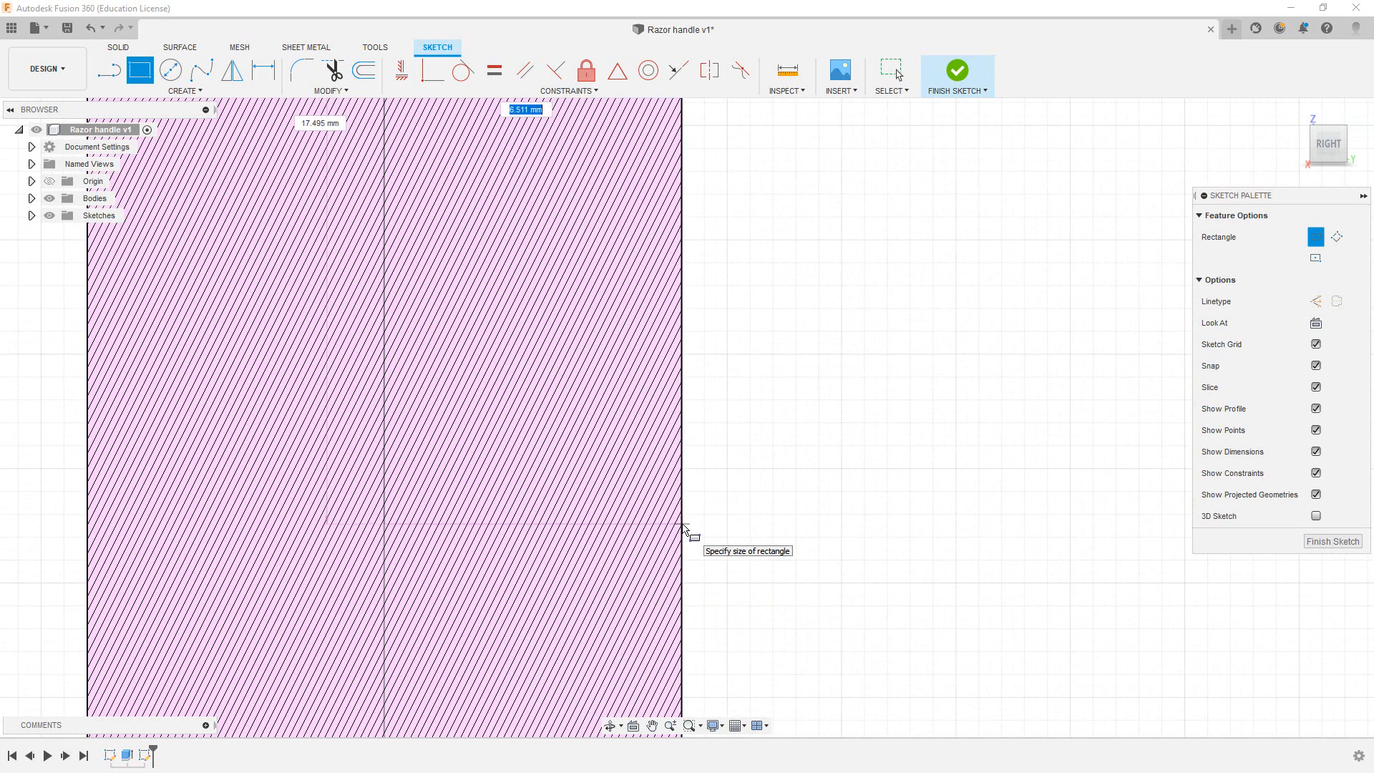
left_click(680, 428)
scroll(679, 429, "down", 4)
key("d")
left_click(630, 205)
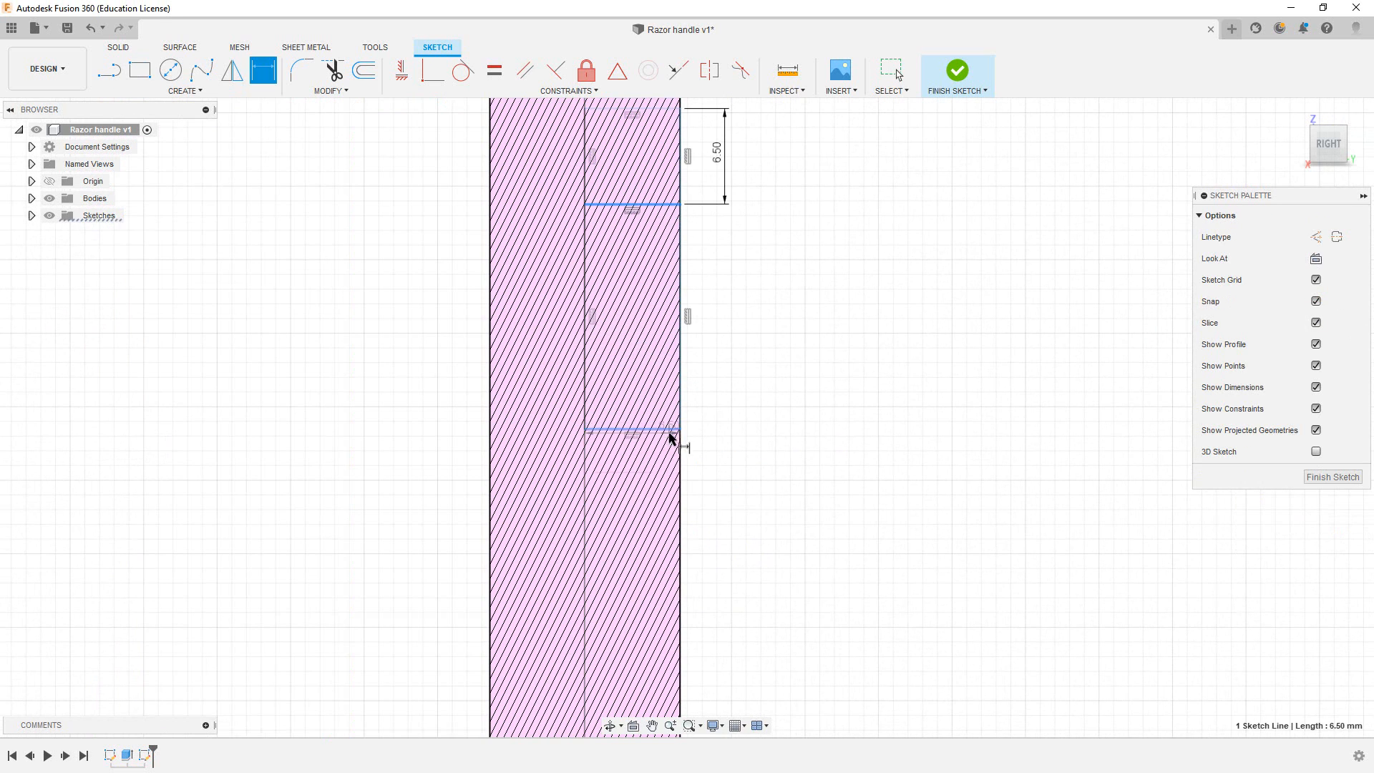
left_click(666, 429)
left_click(776, 362)
type("45")
key("Return")
- Draw a rectangle directly below the 45 mm one, spanning centre line to cylinder side, and set its height to 8.5 mm
middle_click_drag(883, 673, 895, 78)
key("r")
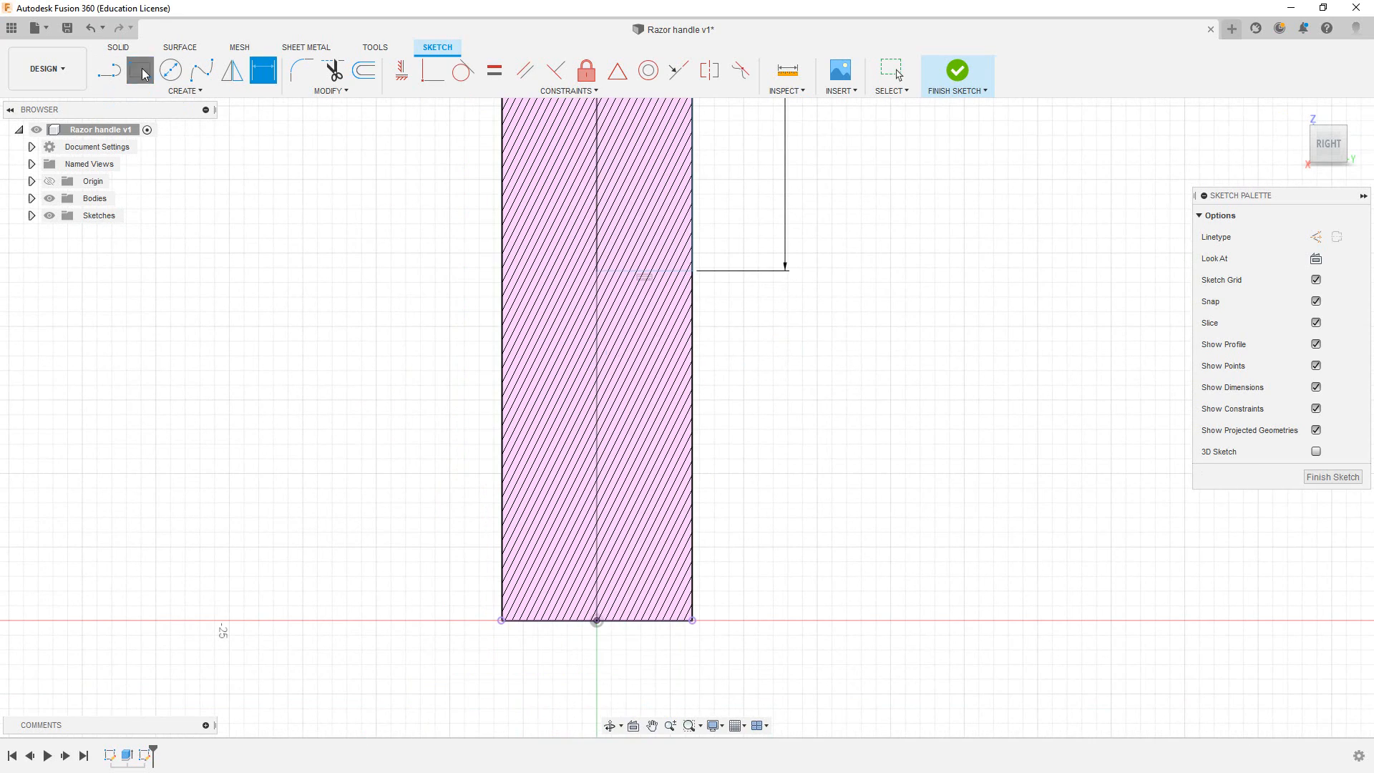
left_click(597, 270)
scroll(698, 438, "up", 5)
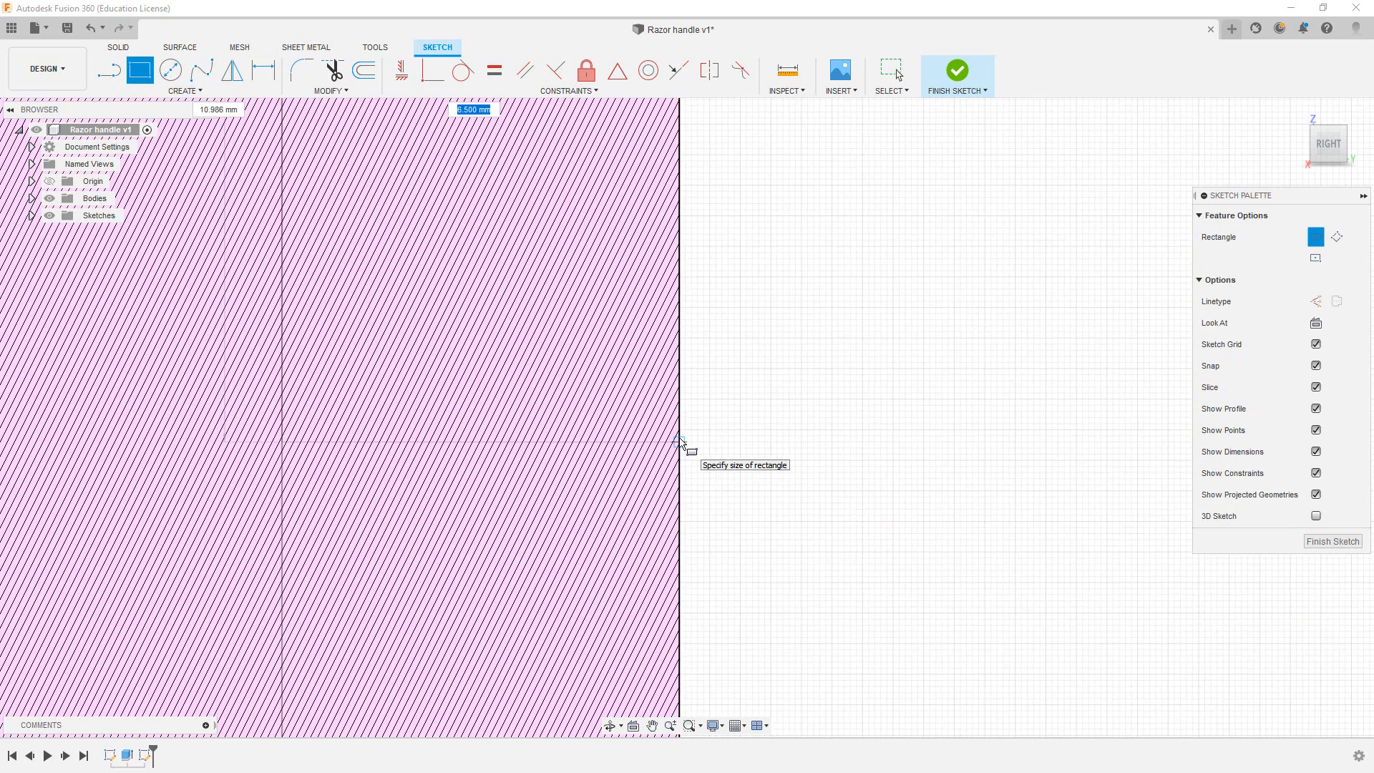
left_click(692, 432)
scroll(688, 429, "down", 4)
key("d")
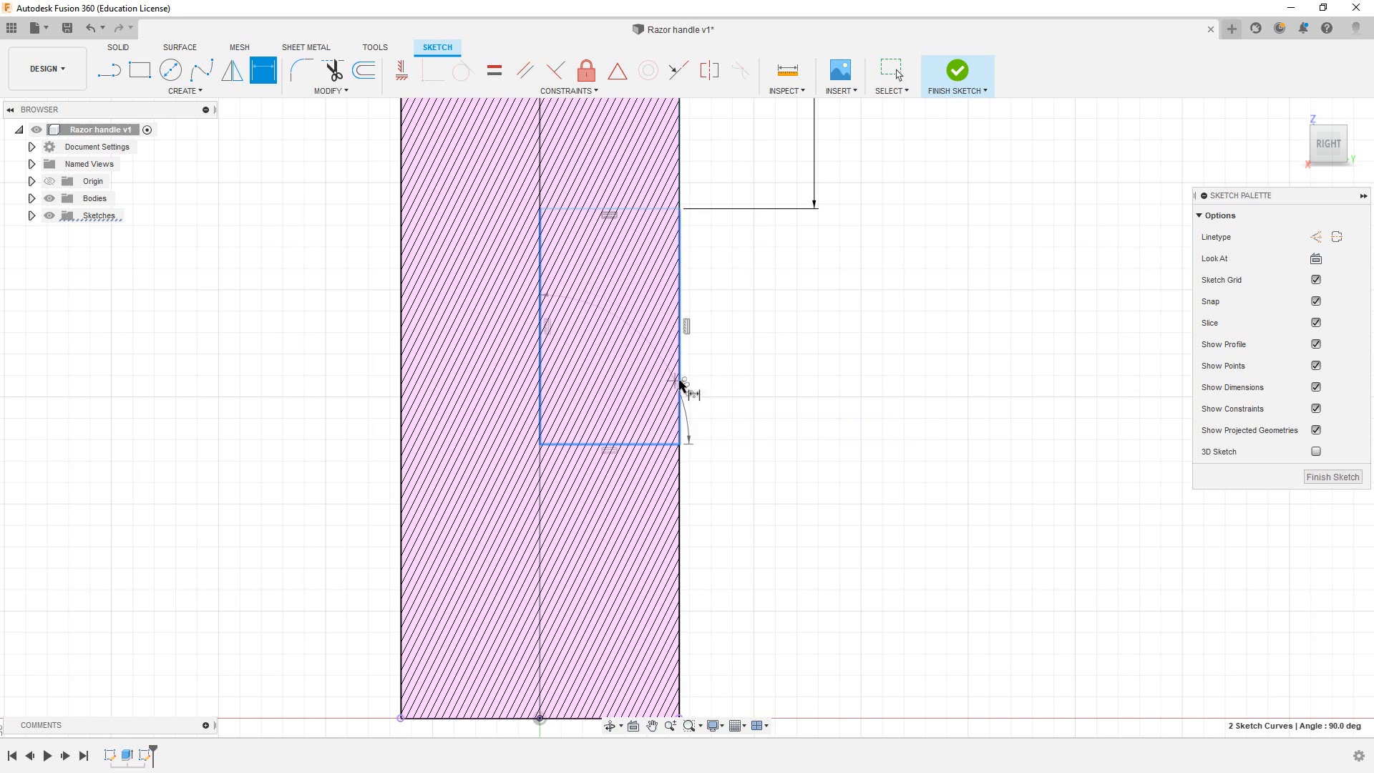
left_click(587, 444)
left_click(630, 209)
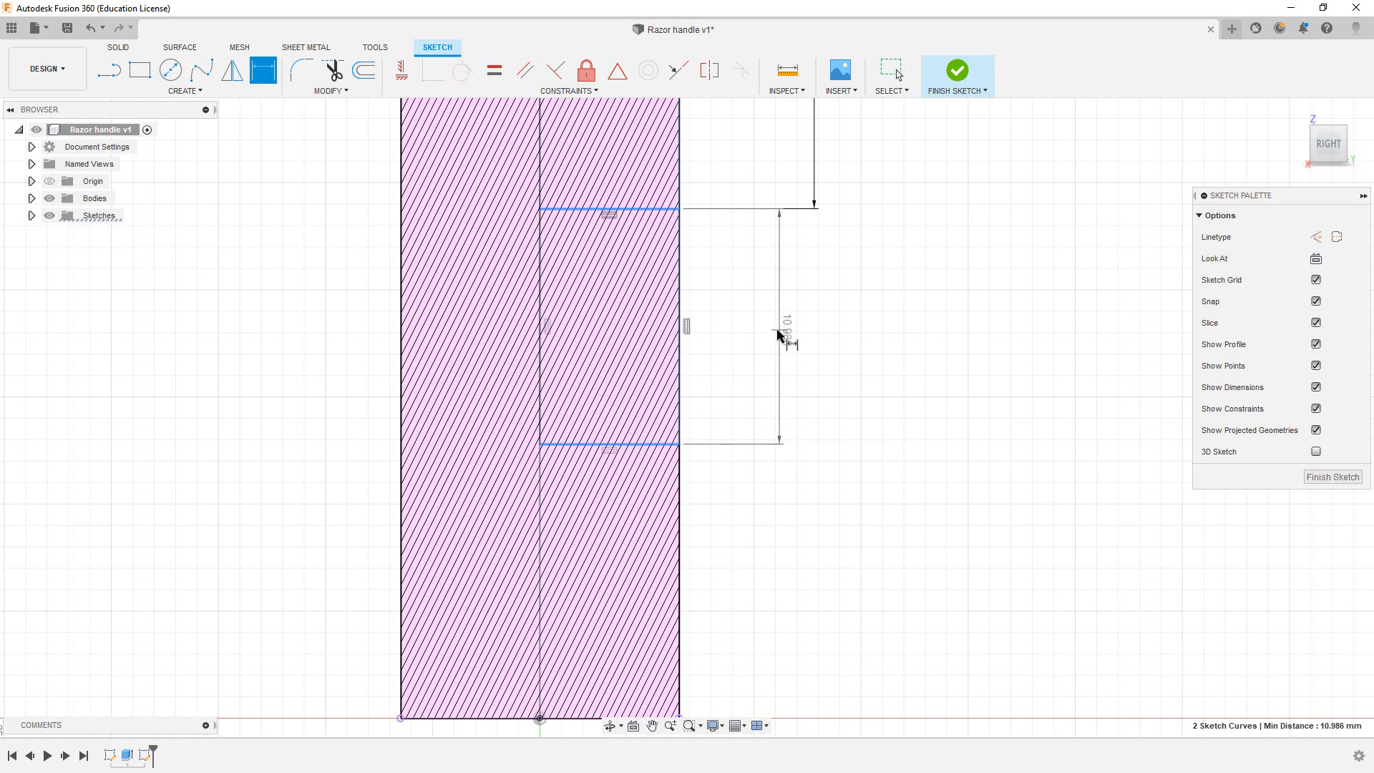
left_click(781, 329)
type("8.5")
key("Return")
- Draw three more stacked rectangles below the 8.5 mm one, each spanning from the centre line to the cylinder's side
key("r")
left_click(539, 390)
left_click(680, 568)
scroll(681, 568, "up", 3)
middle_click_drag(680, 569, 765, 366)
left_click(447, 365)
left_click(763, 583)
left_click(446, 584)
left_click(763, 657)
- Dimension the height of the first rectangle below the 8.5 mm one as 4.25 mm
key("d")
scroll(737, 578, "down", 3)
middle_click_drag(680, 231, 654, 371)
left_click(653, 368)
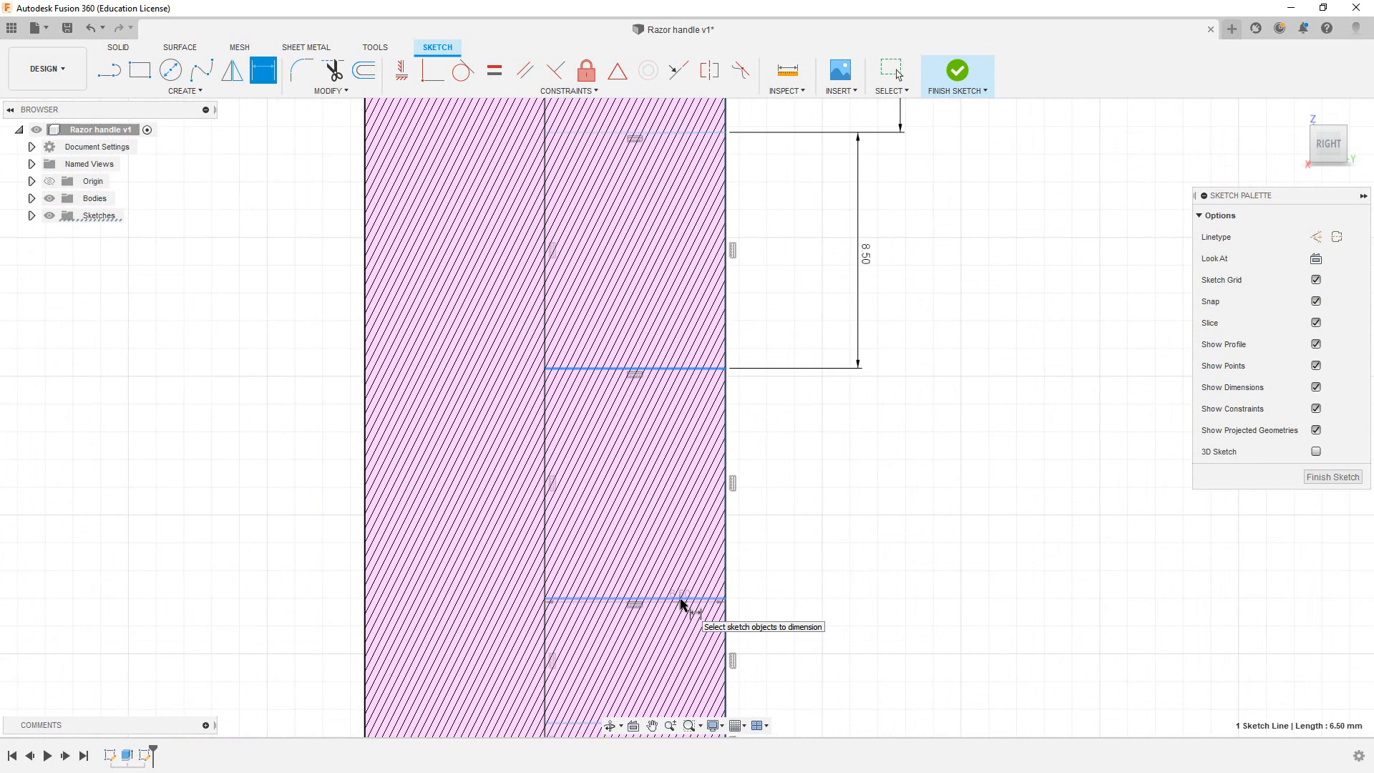
left_click(680, 598)
left_click(817, 478)
type("4.25")
key("Return")
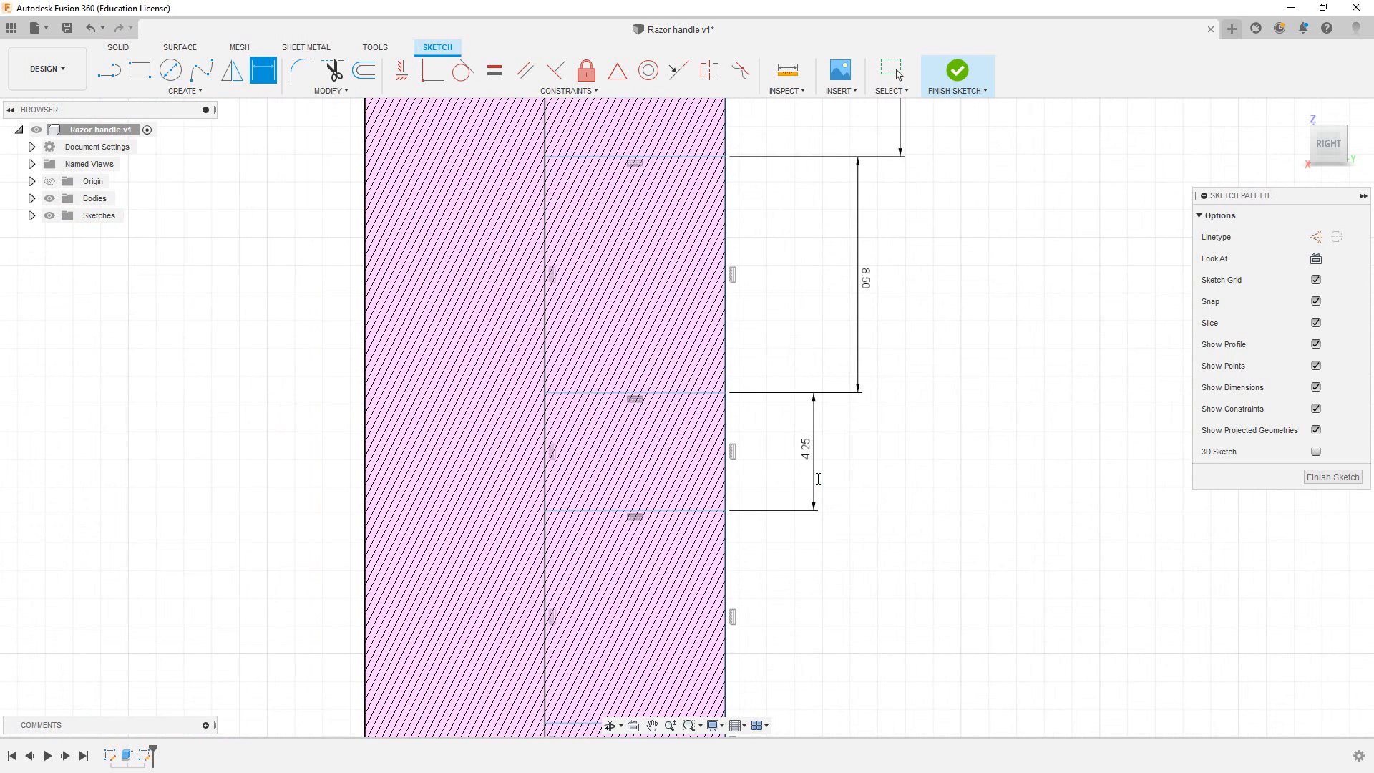
- Dimension the height of the rectangle below the 4.25 mm one as 1.5 mm
scroll(623, 583, "down", 3)
left_click(656, 455)
left_click(644, 587)
left_click(754, 533)
type("1.25")
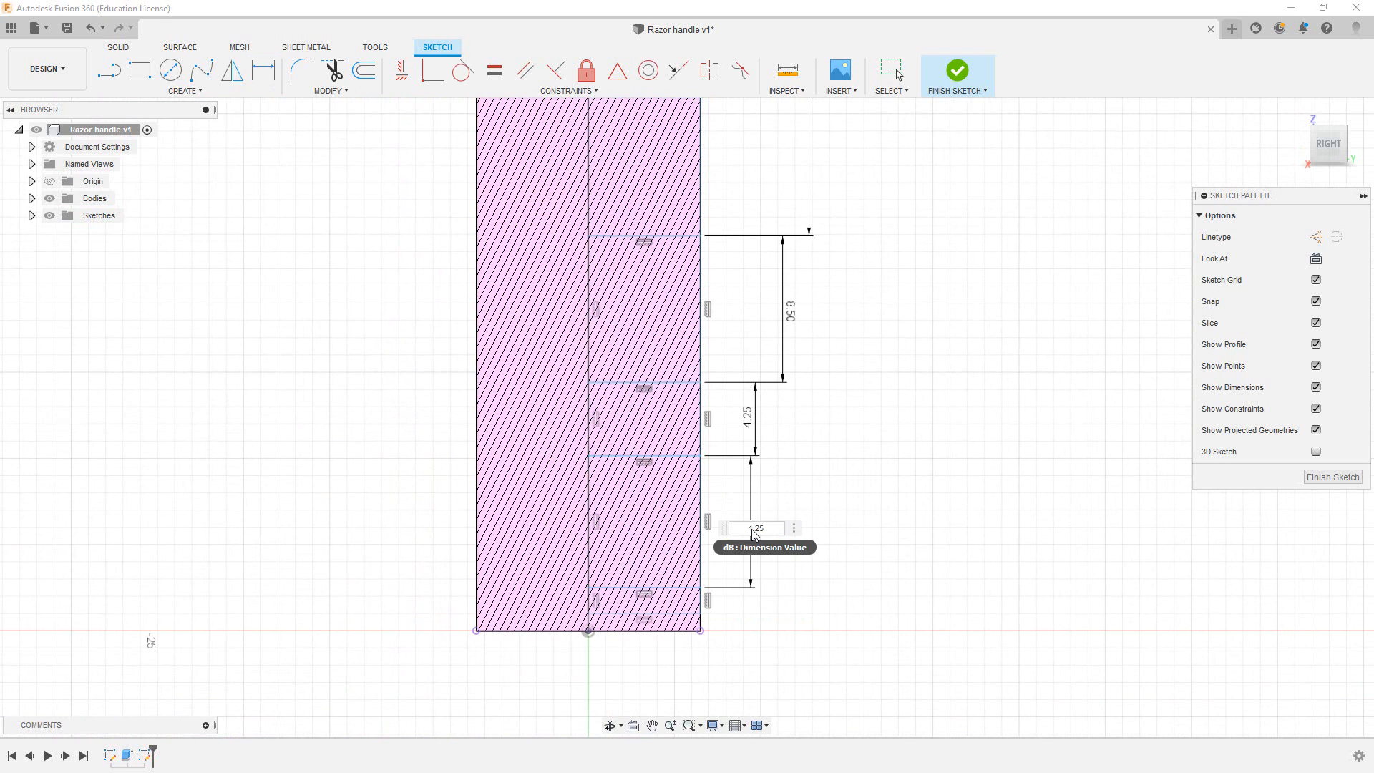
key("Return")
- Dimension the lowest rectangle's height and link its value to the existing 4.25 mm dimension
left_click(673, 500)
left_click(665, 614)
left_click(773, 557)
left_click(753, 443)
key("Return")
- Draw a rectangle below the linked 4.25 mm one and pull its lower outer corner slightly past the cylinder's side
key("r")
left_click(589, 573)
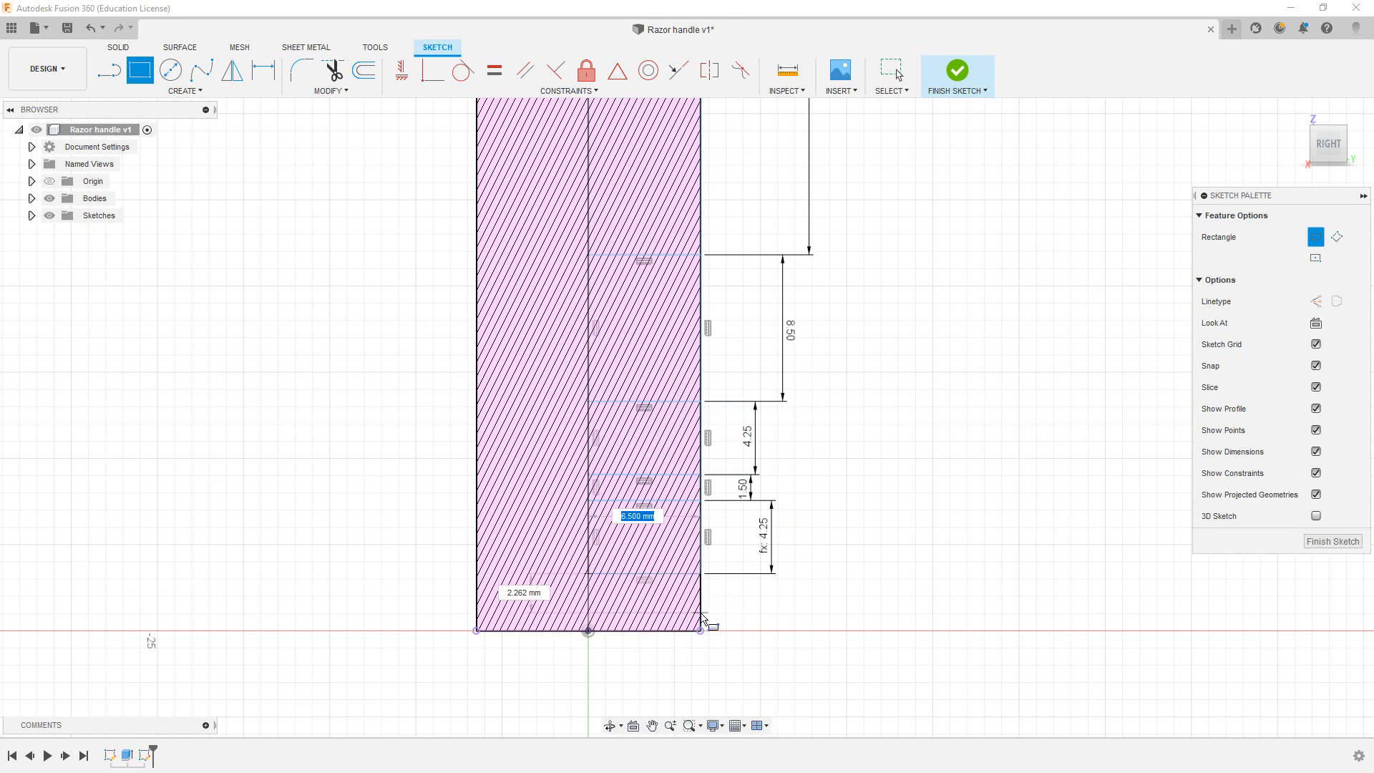
scroll(701, 612, "up", 5)
scroll(700, 573, "up", 4)
left_click(696, 578)
key("Escape")
scroll(706, 587, "down", 3)
left_click_drag(699, 586, 722, 585)
- Try an Equal constraint on the new rectangle's lower line
key("d")
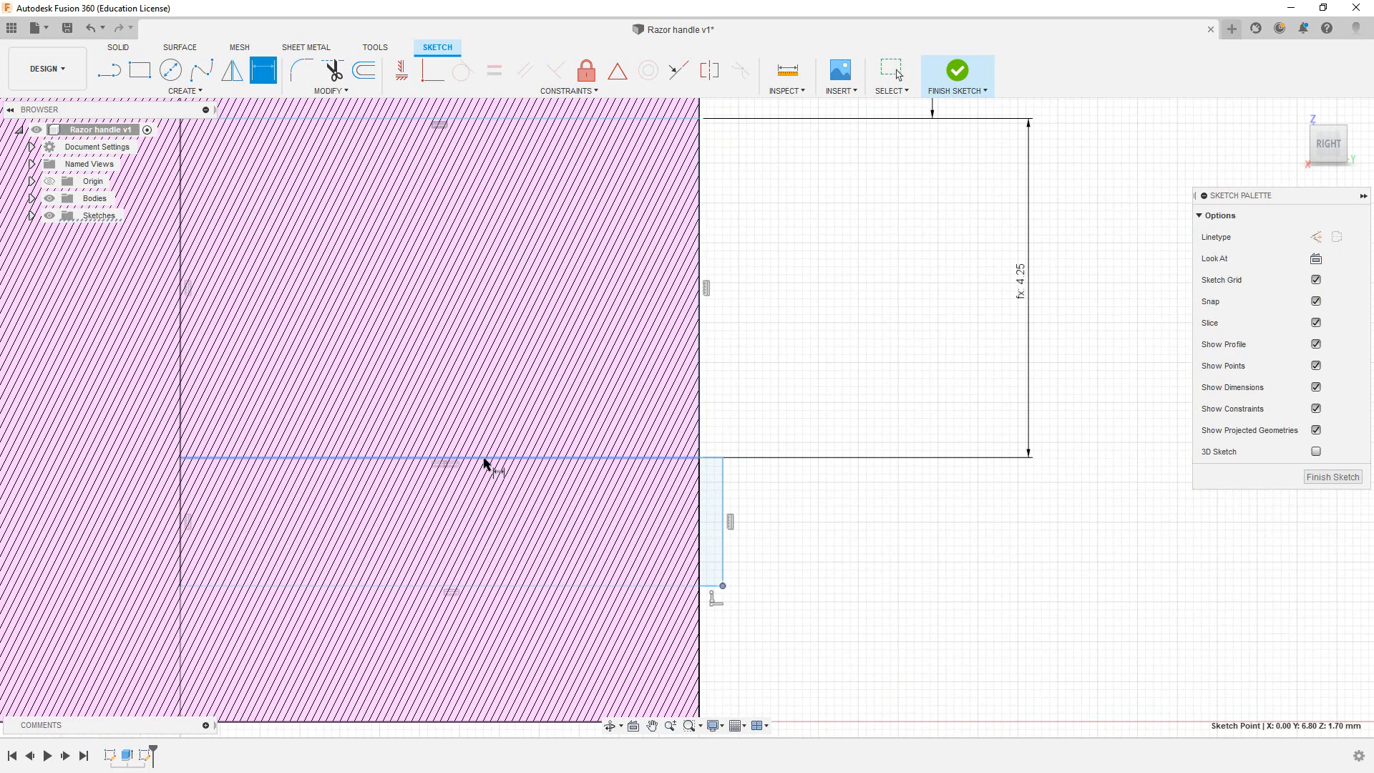
left_click(485, 457)
key("Escape")
left_click(570, 586)
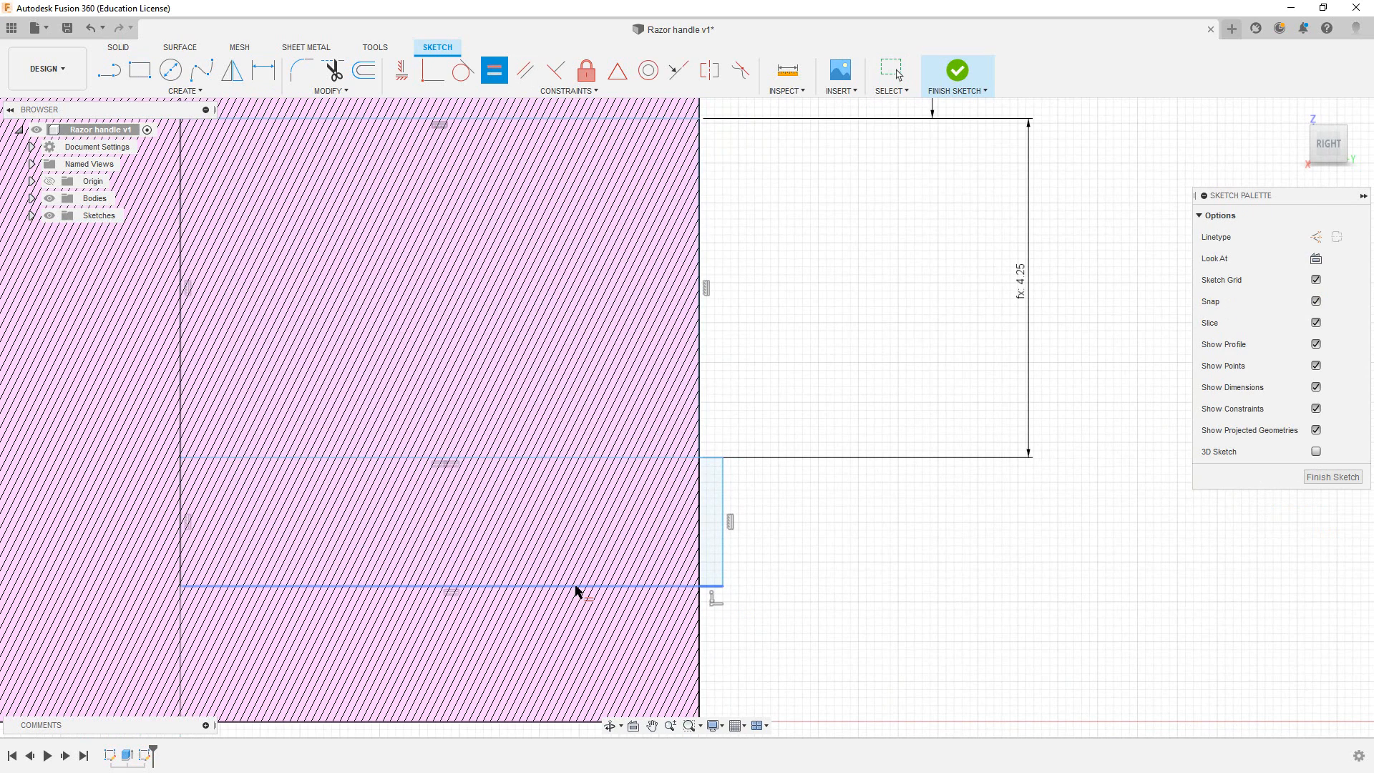
left_click(184, 464)
key("Escape")
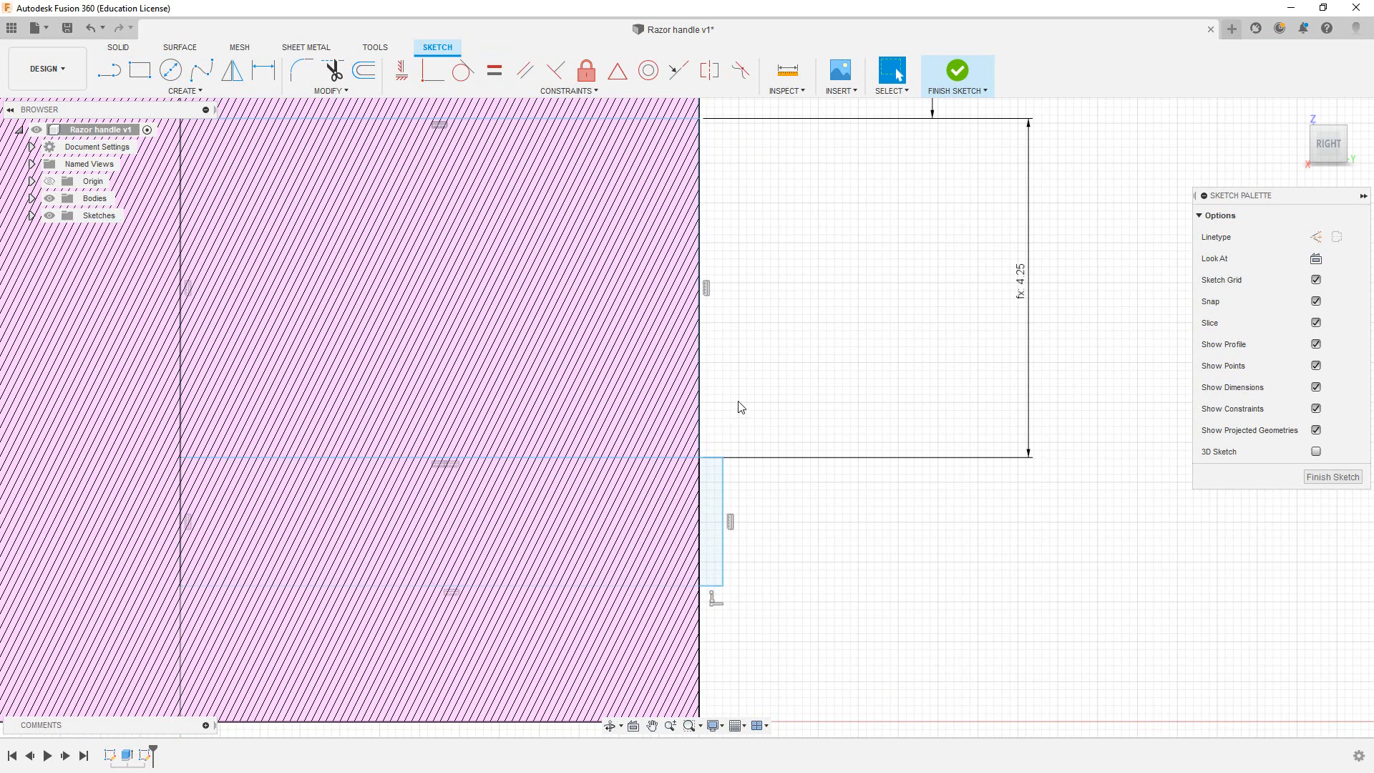
- Use Equal constraints to match the new rectangle's width to the rectangles above and its height to the 1.5 mm rectangle
left_click_drag(699, 578, 832, 609)
scroll(703, 430, "down", 2)
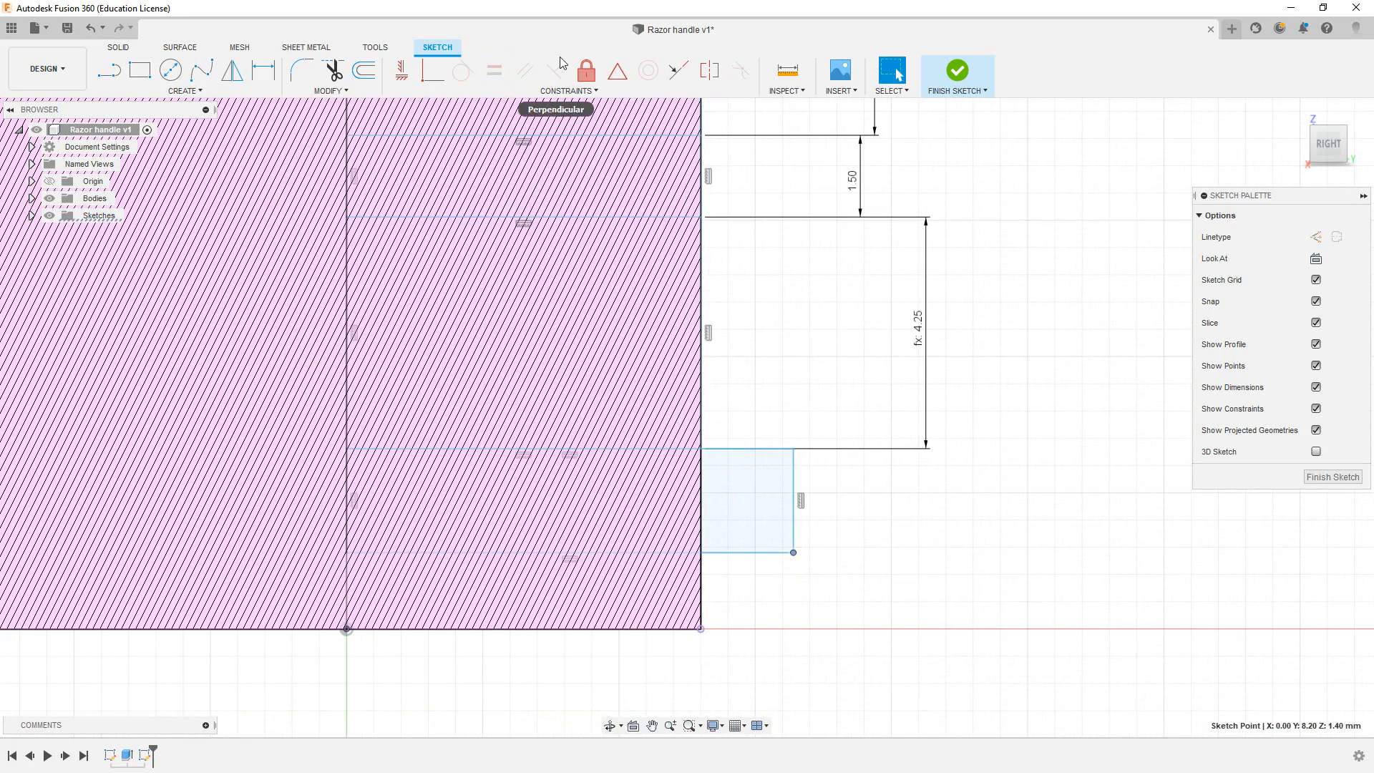
left_click(494, 70)
left_click(523, 217)
left_click(547, 551)
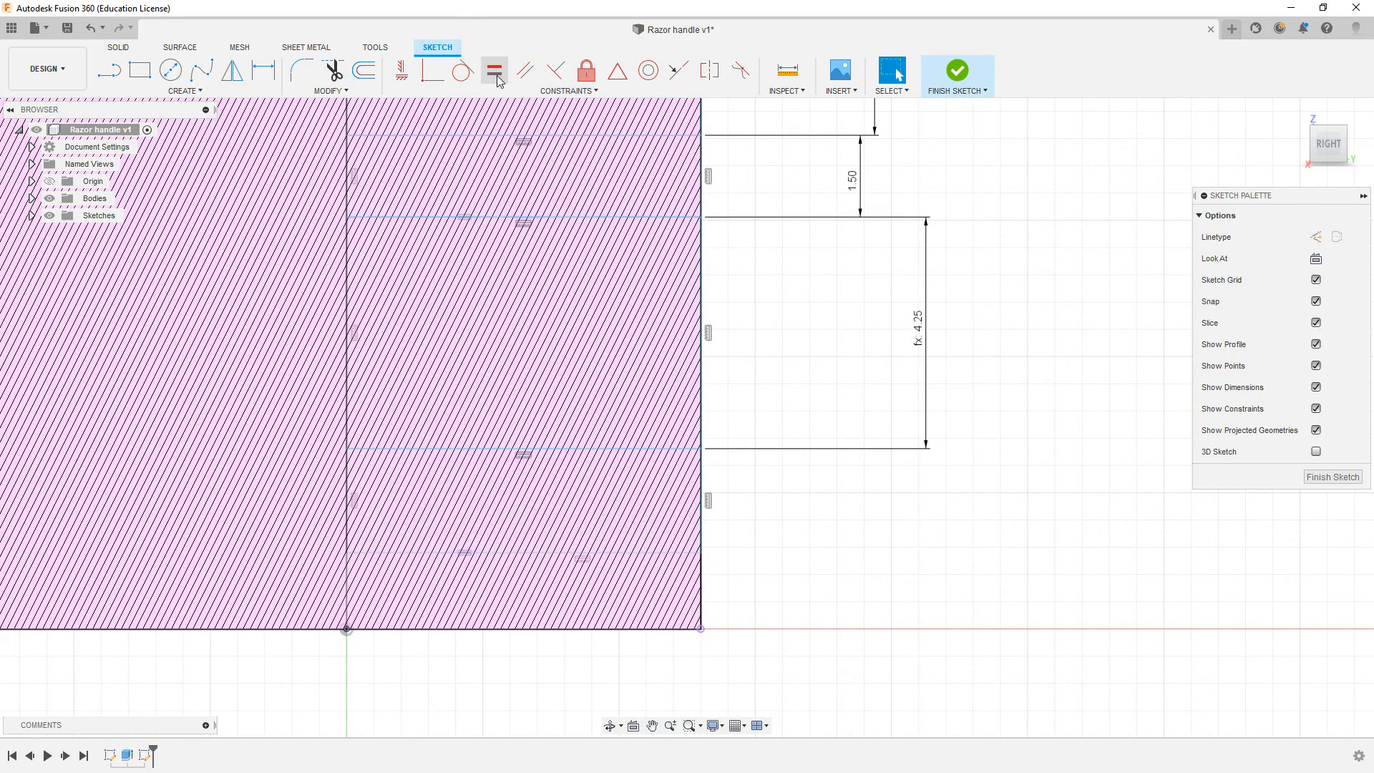
left_click(700, 188)
left_click(700, 501)
- Try to add a height dimension to the lowest rectangle's outer edge
key("d")
left_click(700, 473)
left_click(857, 491)
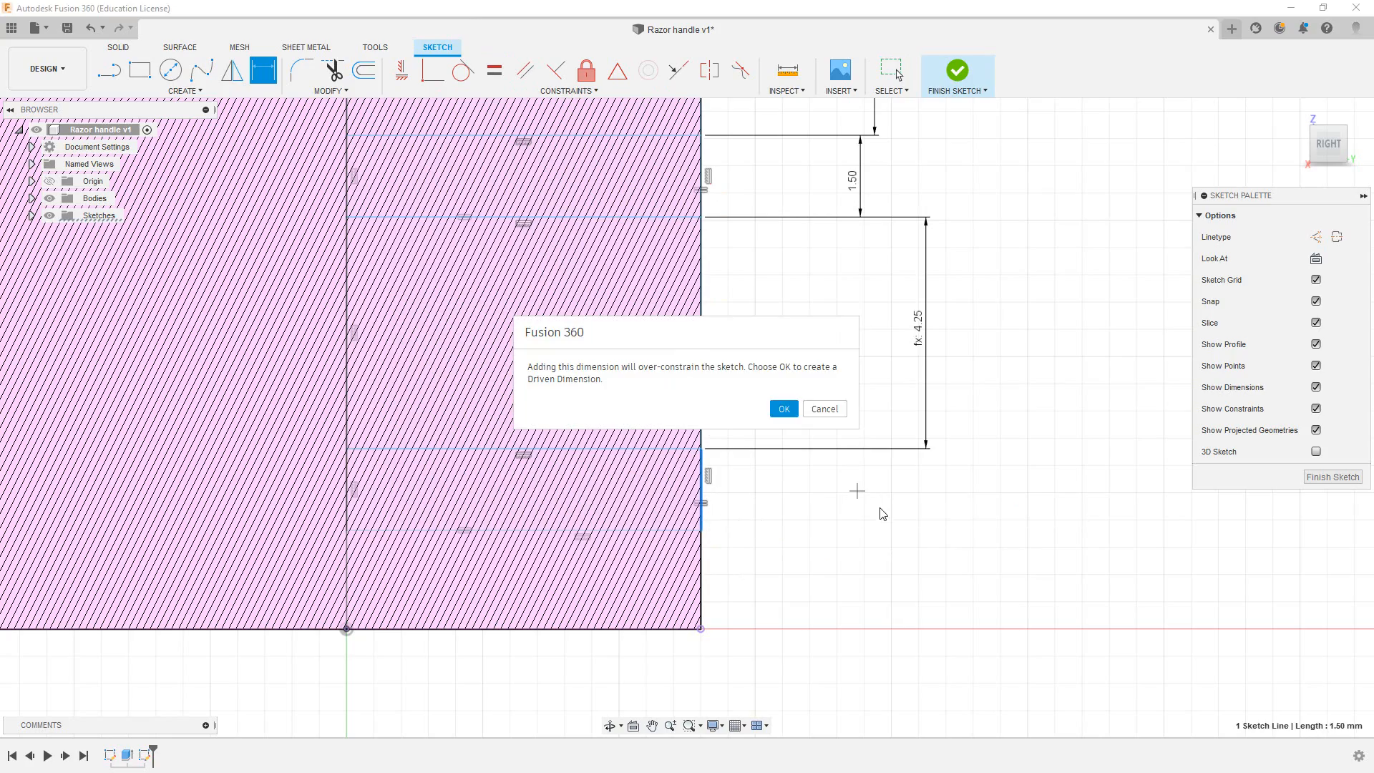
left_click(784, 409)
key("Escape")
- Draw another rectangle at the foot of the stack and make it equal in height and width to the linked 4.25 mm rectangle
scroll(787, 251, "down", 2)
middle_click_drag(786, 245, 735, 328)
left_click(139, 71)
left_click(434, 522)
left_click(676, 570)
key("d")
left_click(493, 70)
left_click(676, 450)
left_click(677, 548)
left_click(646, 522)
left_click(642, 466)
key("Escape")
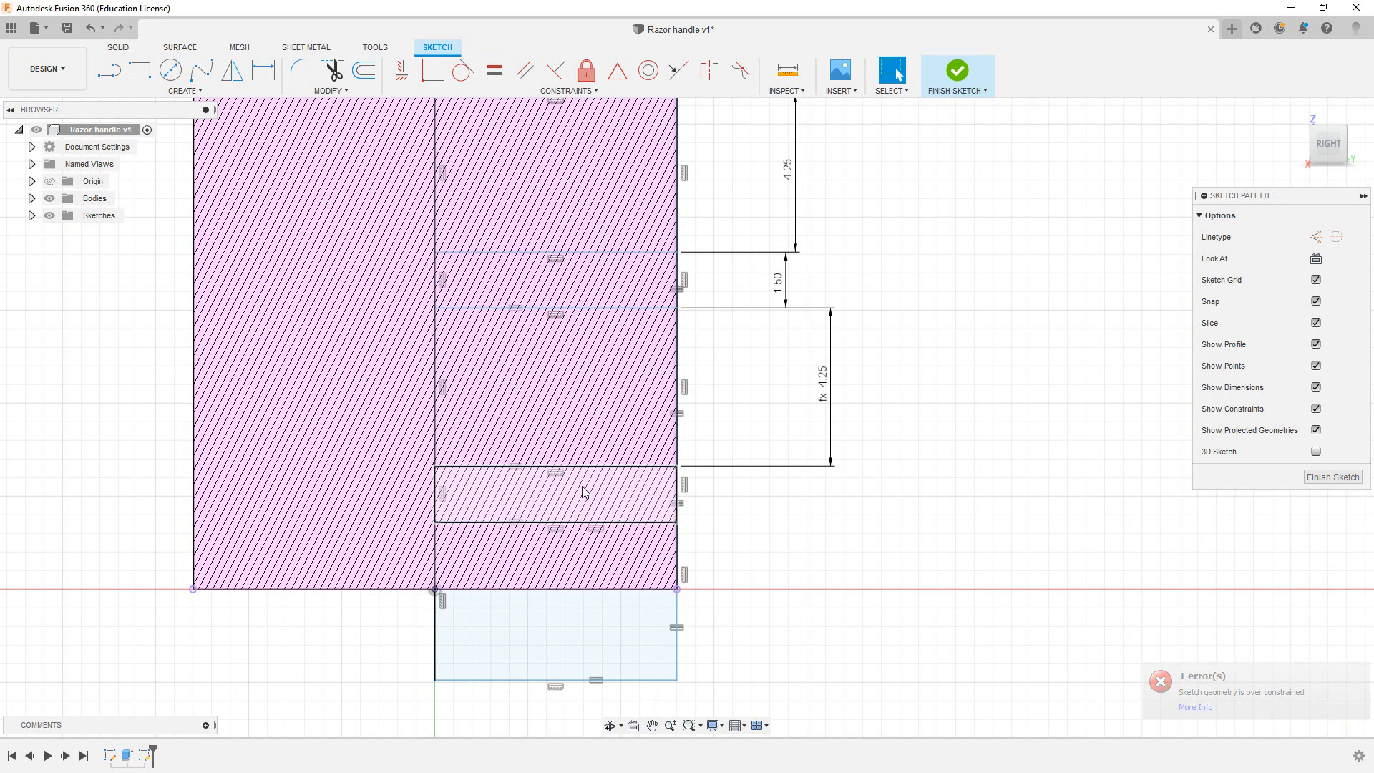
- Pull the lowest rectangle's outer corner outward and align it vertically with the cylinder's lower corner using a Horizontal/Vertical constraint
scroll(561, 602, "down", 2)
scroll(681, 603, "down", 5)
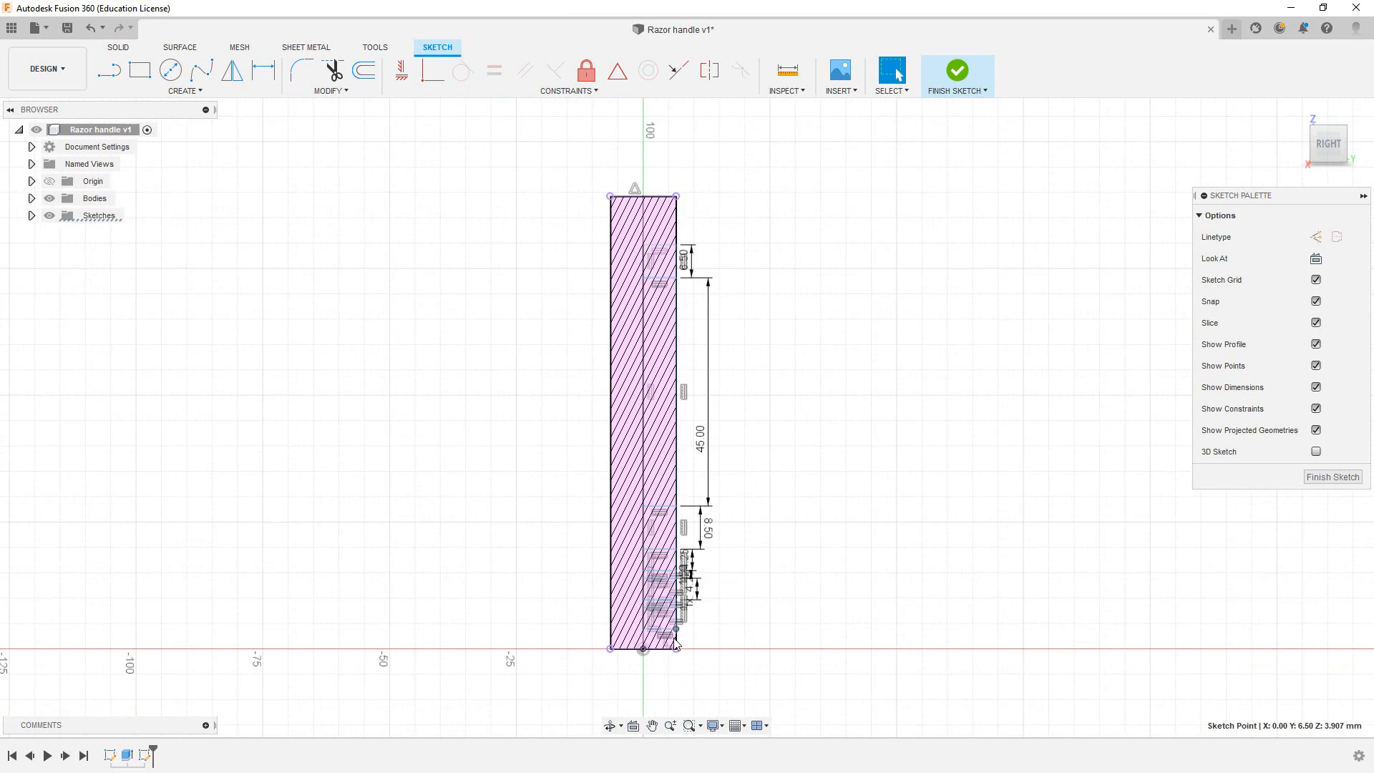
scroll(684, 626, "up", 4)
mouse_move(657, 516)
left_mouse_down()
mouse_move(625, 518)
mouse_move(697, 518)
mouse_move(649, 518)
left_mouse_up()
left_click(635, 574)
left_click(401, 75)
left_click(648, 517)
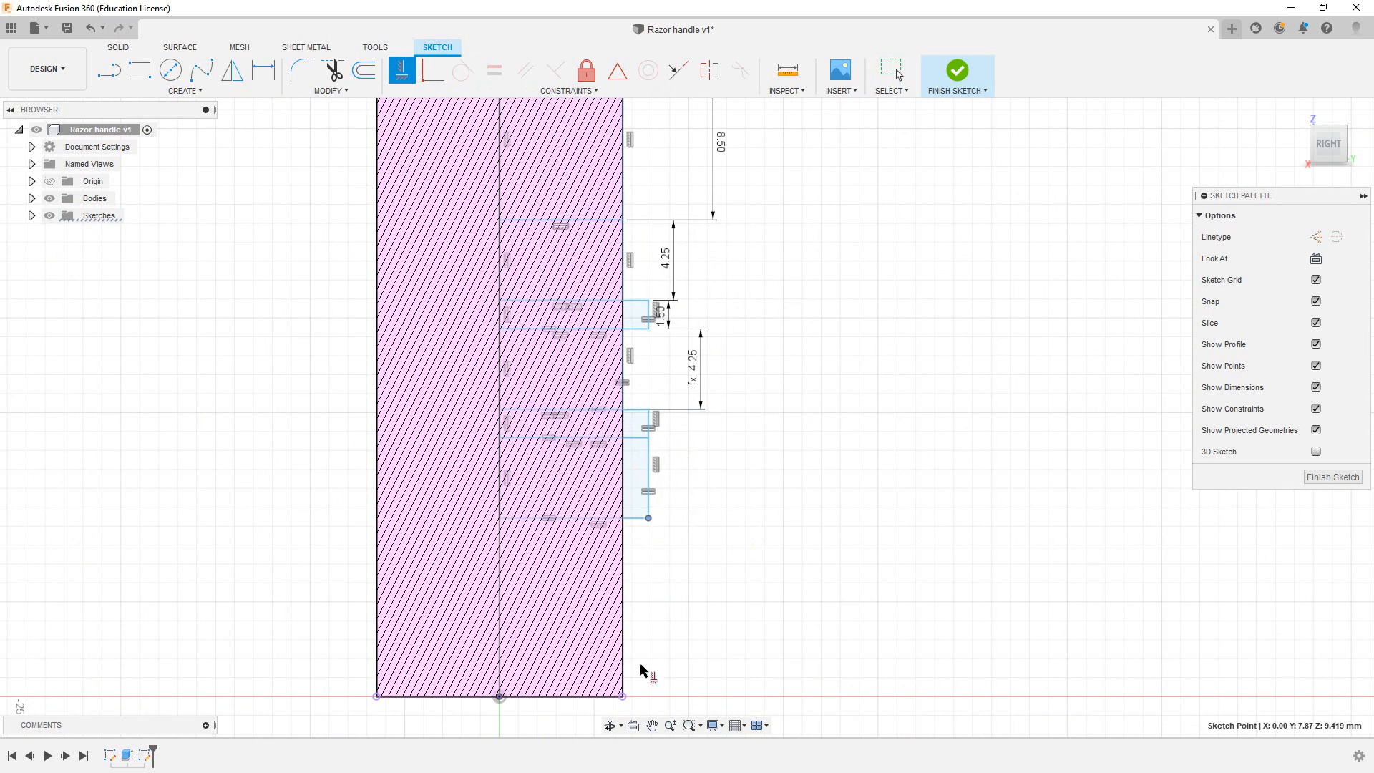
left_click(622, 696)
key("Escape")
- Pull the linked 4.25 mm rectangle's lower outer corner outward and constrain it vertically in line with the lowest rectangle's outer corner
middle_click_drag(653, 259, 650, 437)
scroll(648, 417, "down", 3)
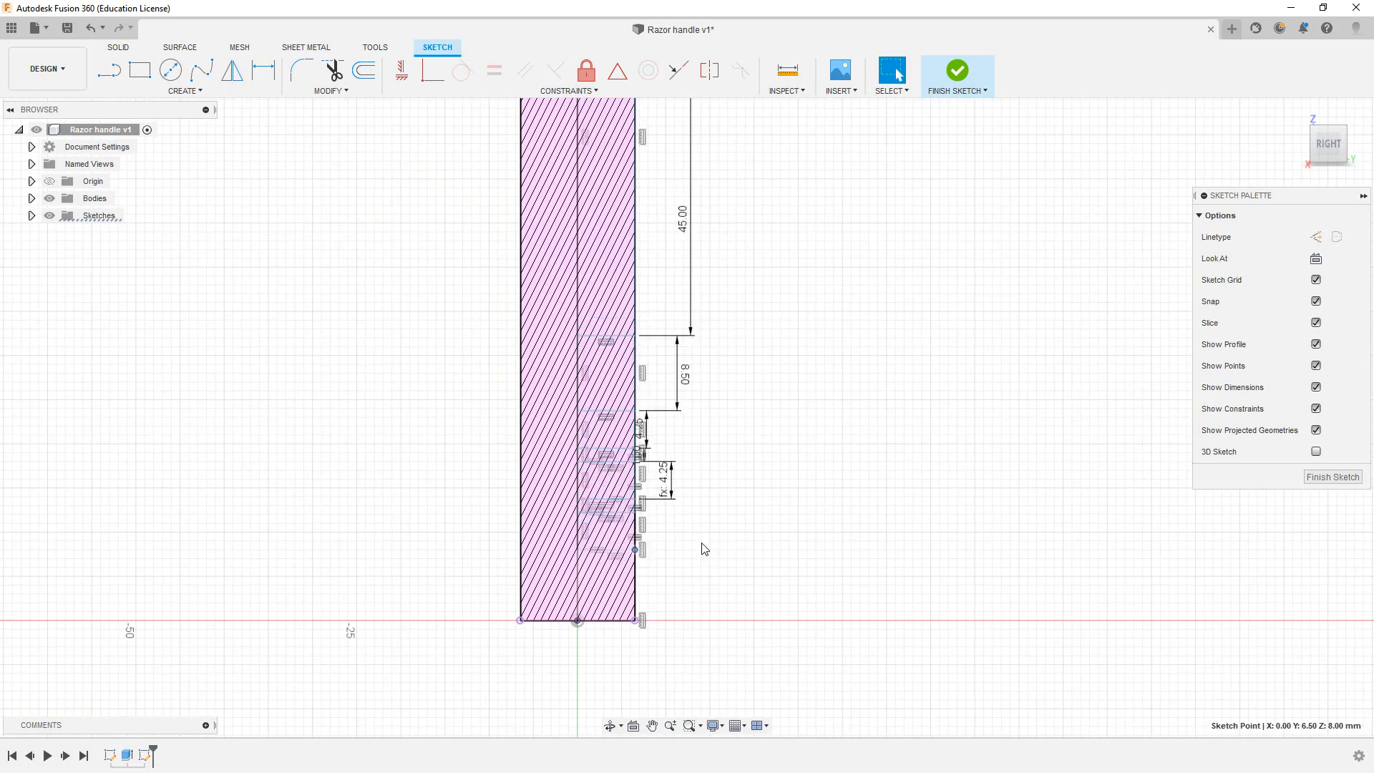
scroll(697, 555, "up", 5)
middle_click_drag(716, 527, 868, 430)
left_click(805, 571)
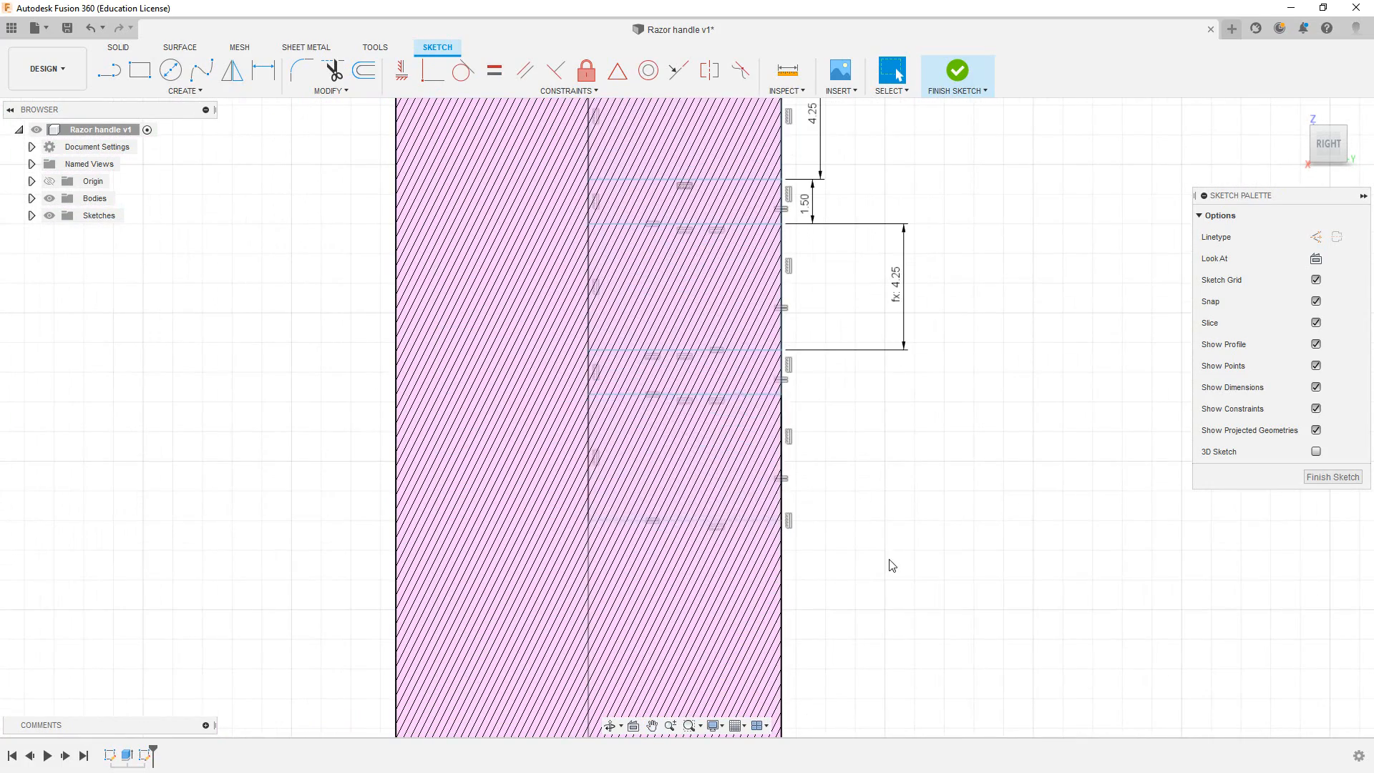
left_click_drag(781, 394, 849, 402)
left_click_drag(782, 350, 824, 363)
scroll(838, 425, "down", 3)
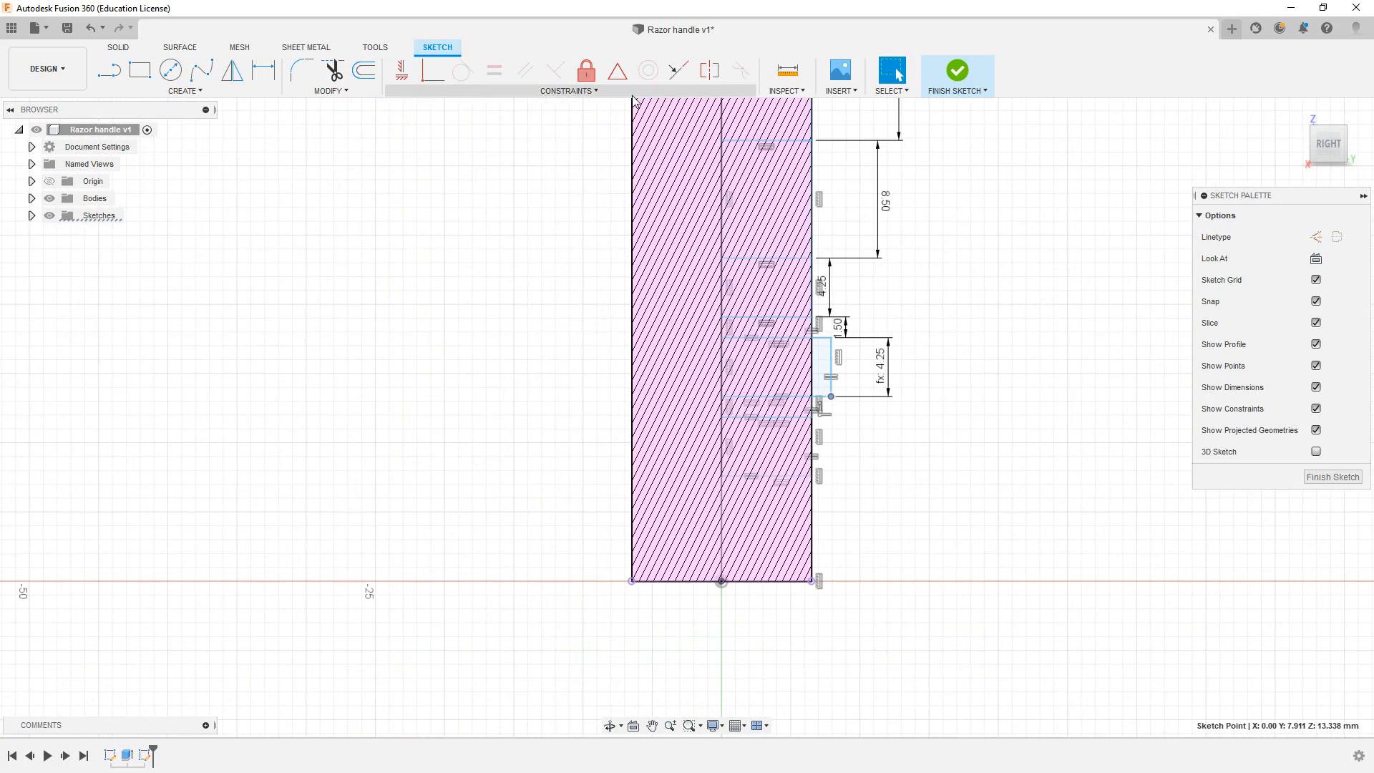
left_click(401, 71)
left_click(832, 397)
left_click(811, 476)
left_click(831, 397)
left_click(812, 476)
key("Escape")
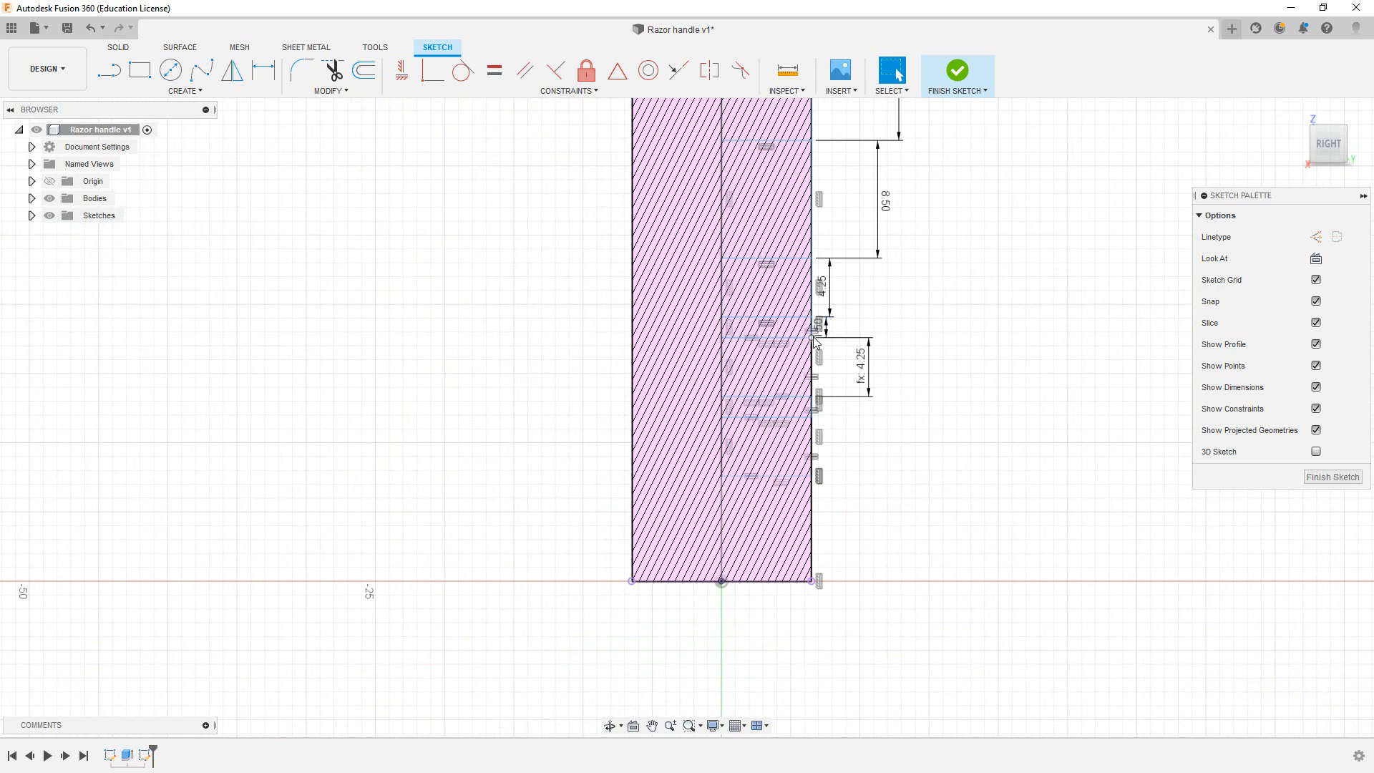
- Constrain the outer corners at both ends of the 8.5 mm rectangle vertically in line with the corners below them
left_click_drag(811, 257, 860, 265)
left_click(402, 72)
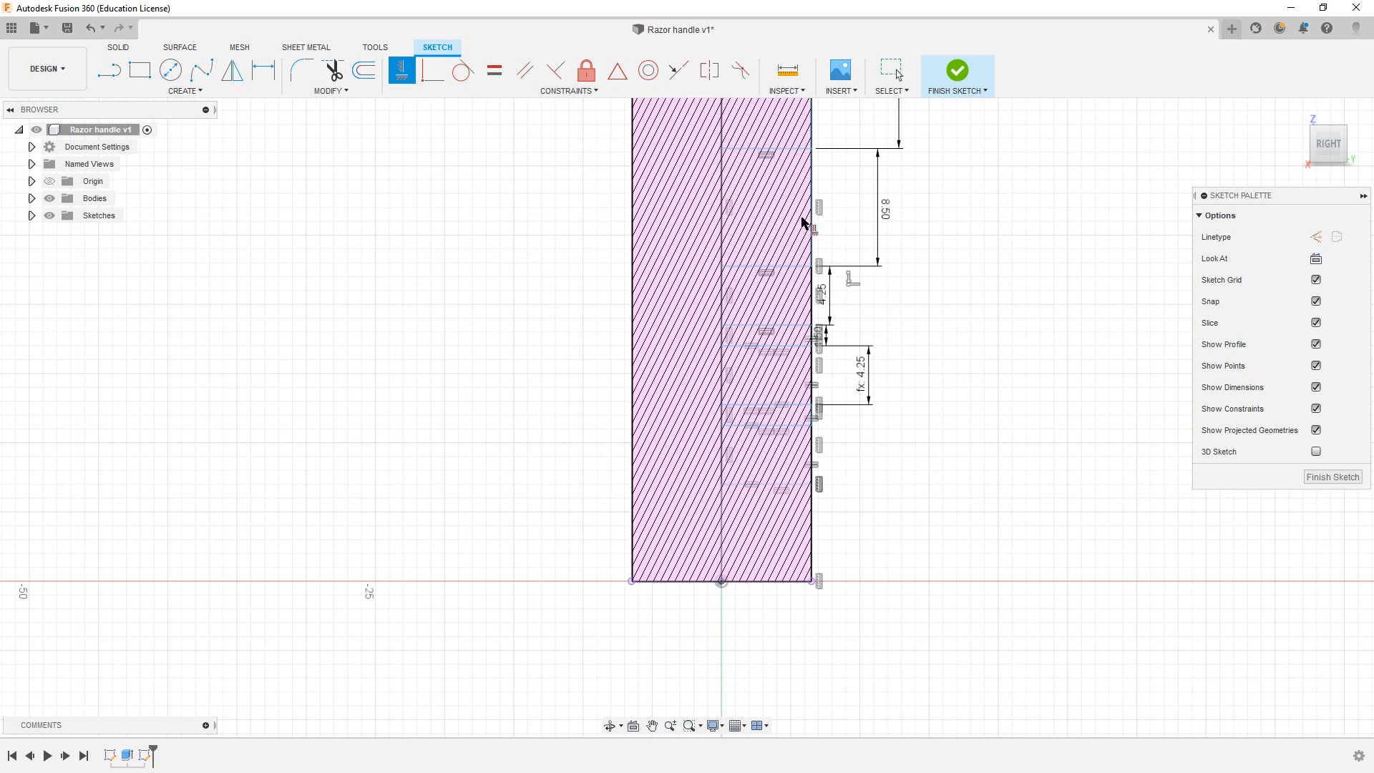
key("Escape")
left_click_drag(811, 148, 873, 151)
left_click_drag(810, 205, 861, 205)
left_click(405, 78)
left_click(859, 269)
left_click(812, 328)
left_click(873, 152)
left_click(811, 269)
- Constrain the outer corner between the 6.5 mm and 45 mm rectangles vertically in line with the corner below the 45 mm one
middle_click_drag(898, 205, 848, 610)
scroll(848, 610, "down", 2)
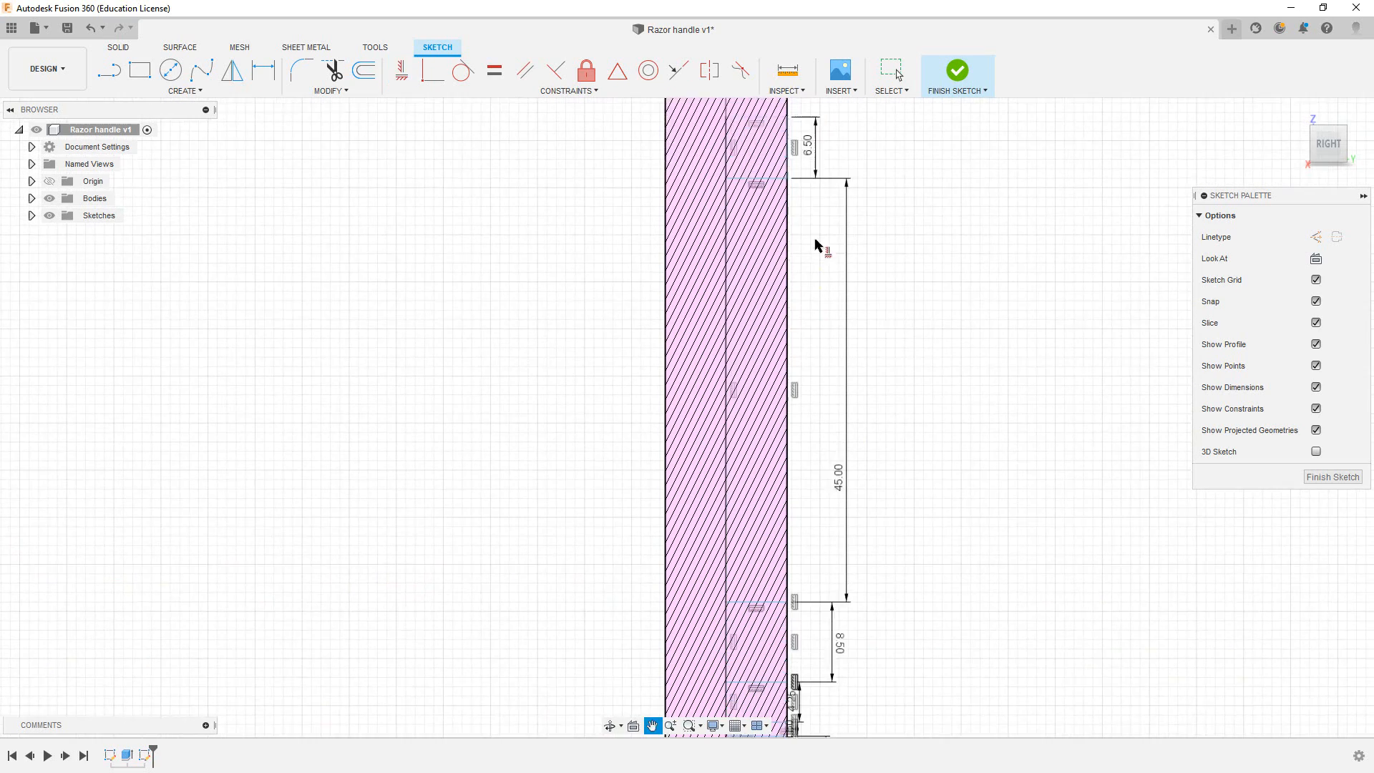
middle_click_drag(818, 252, 810, 415)
key("Escape")
left_click_drag(783, 314, 831, 315)
left_click(402, 75)
middle_click_drag(805, 705, 798, 411)
left_click(778, 439)
middle_click_drag(874, 227, 873, 500)
scroll(873, 499, "down", 1)
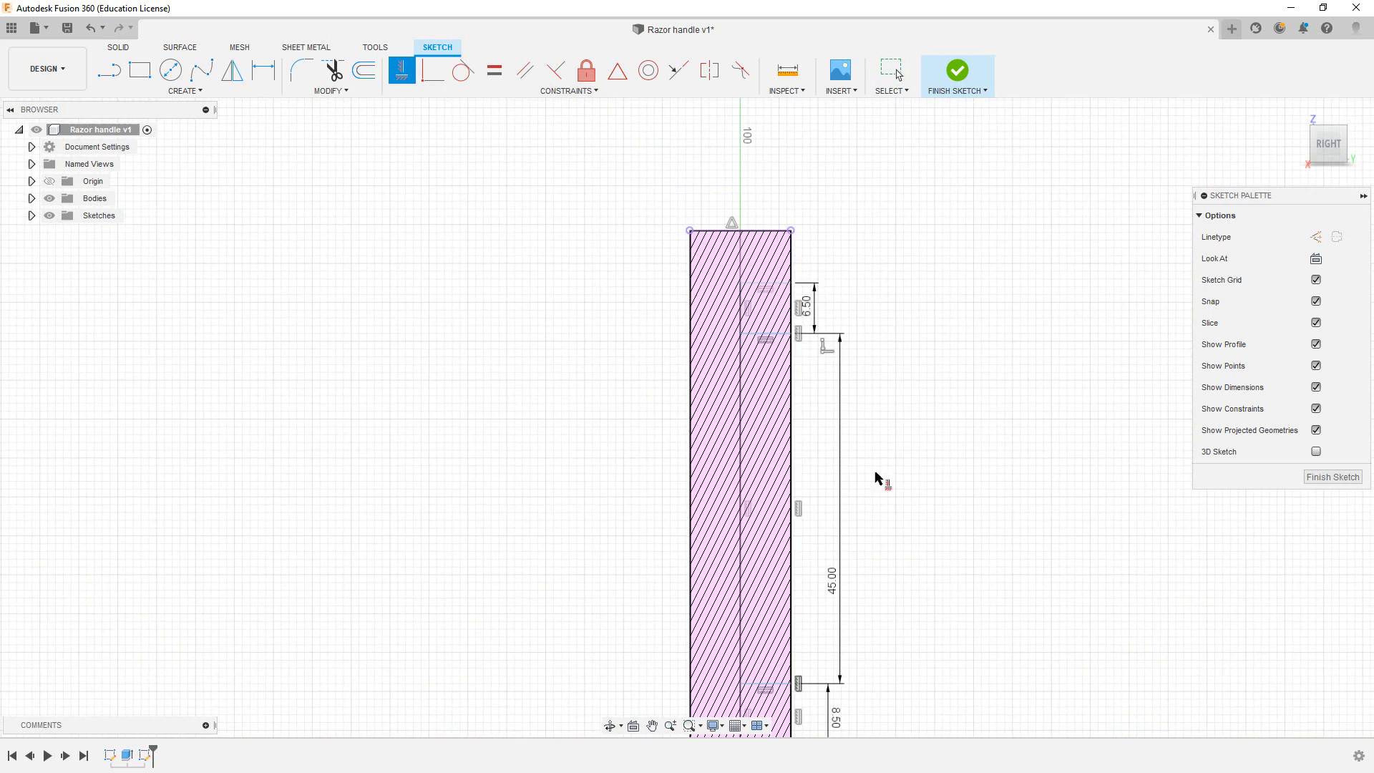
key("Escape")
- Move the stack of rectangles by its uppermost line, away from the cylinder's base
left_click_drag(765, 287, 765, 259)
middle_click_drag(865, 639, 766, 368)
scroll(766, 367, "up", 3)
middle_click_drag(650, 642, 683, 512)
scroll(731, 387, "up", 5)
scroll(716, 453, "down", 4)
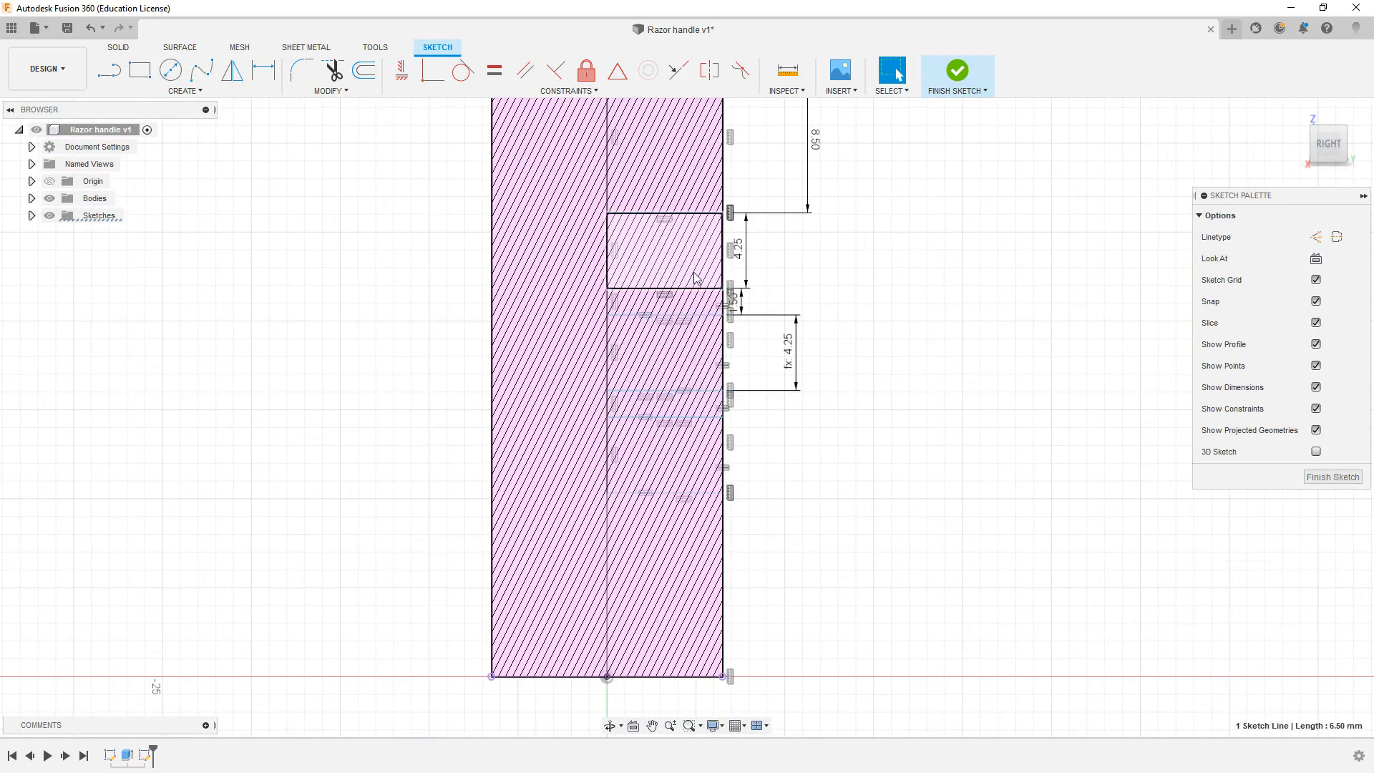
- Draw a rectangle from the stack's lower end to the cylinder's base corner and set its height to 1.25 mm
key("r")
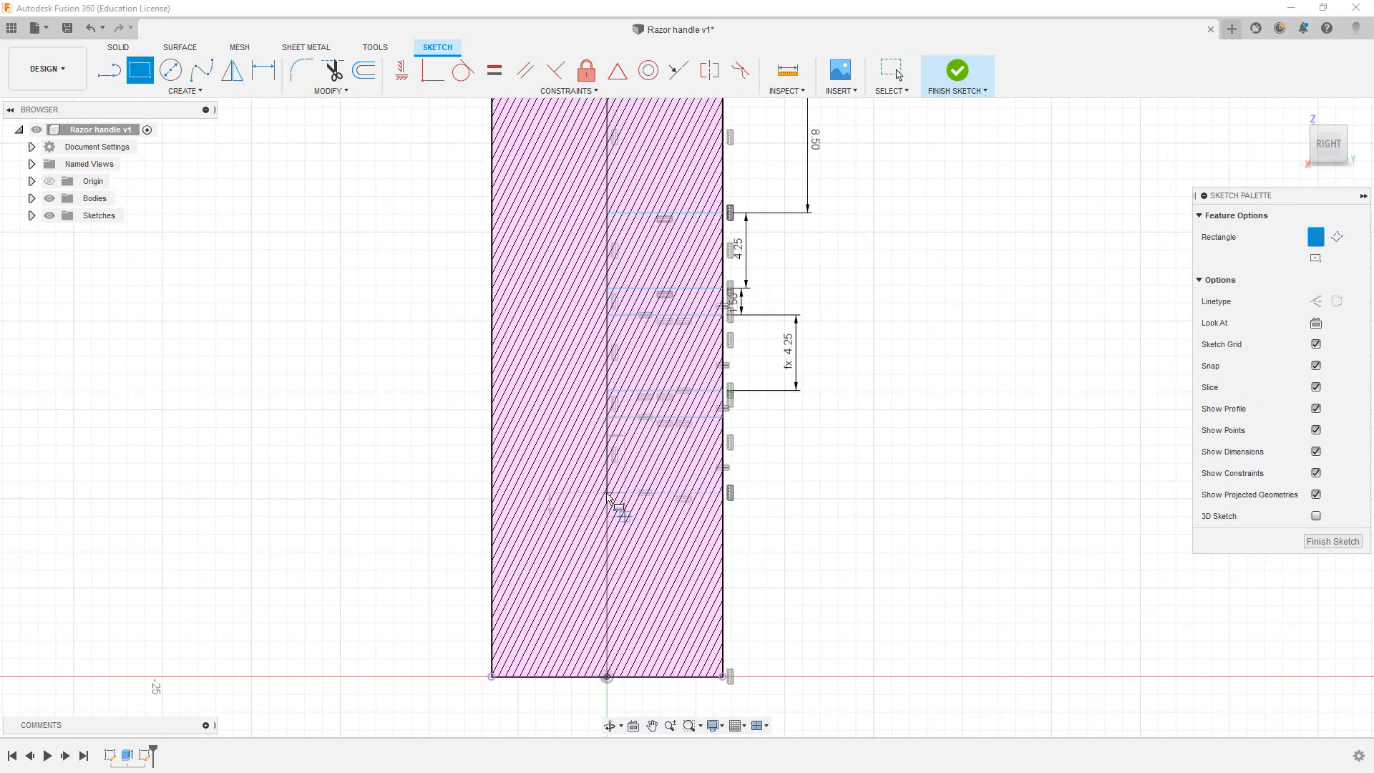
key("d")
left_click(722, 583)
left_click(796, 565)
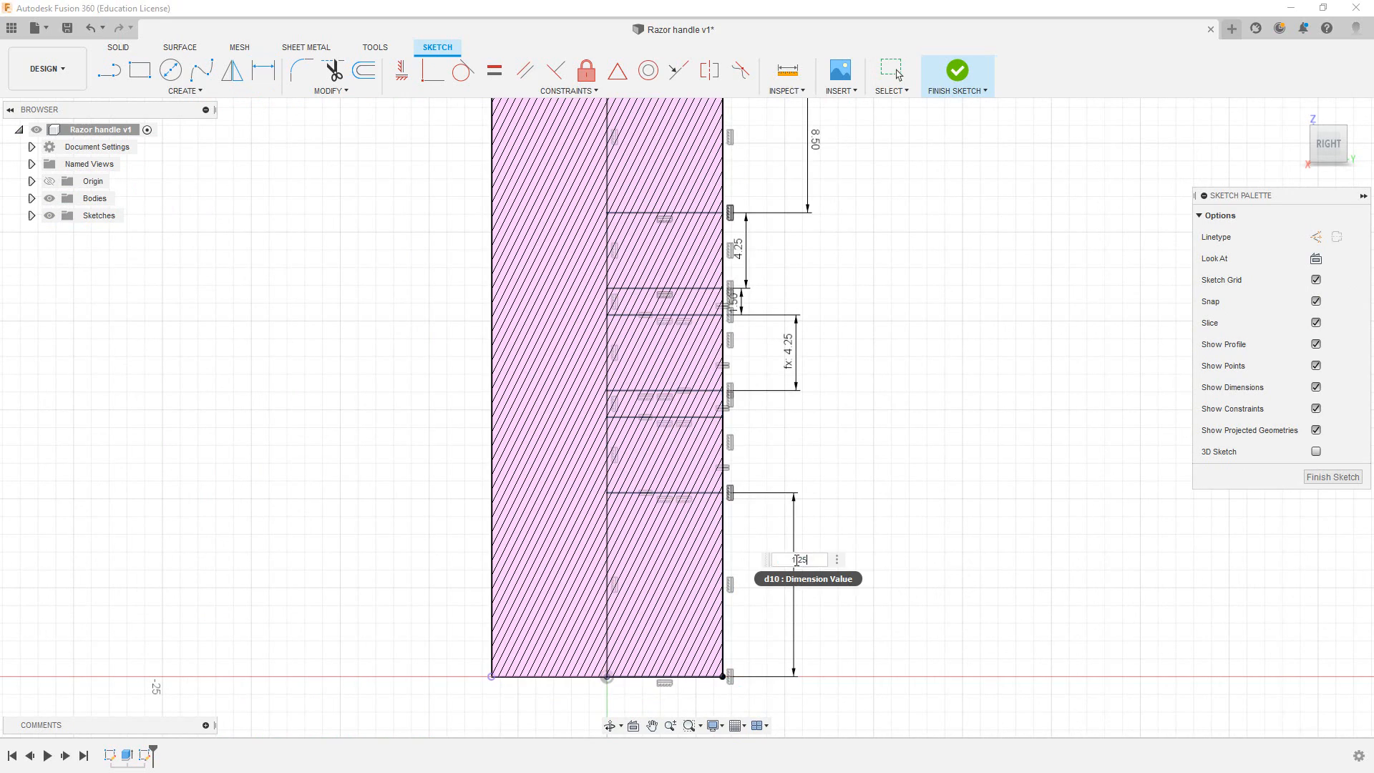
key("Return")
scroll(812, 573, "down", 4)
scroll(874, 527, "up", 5)
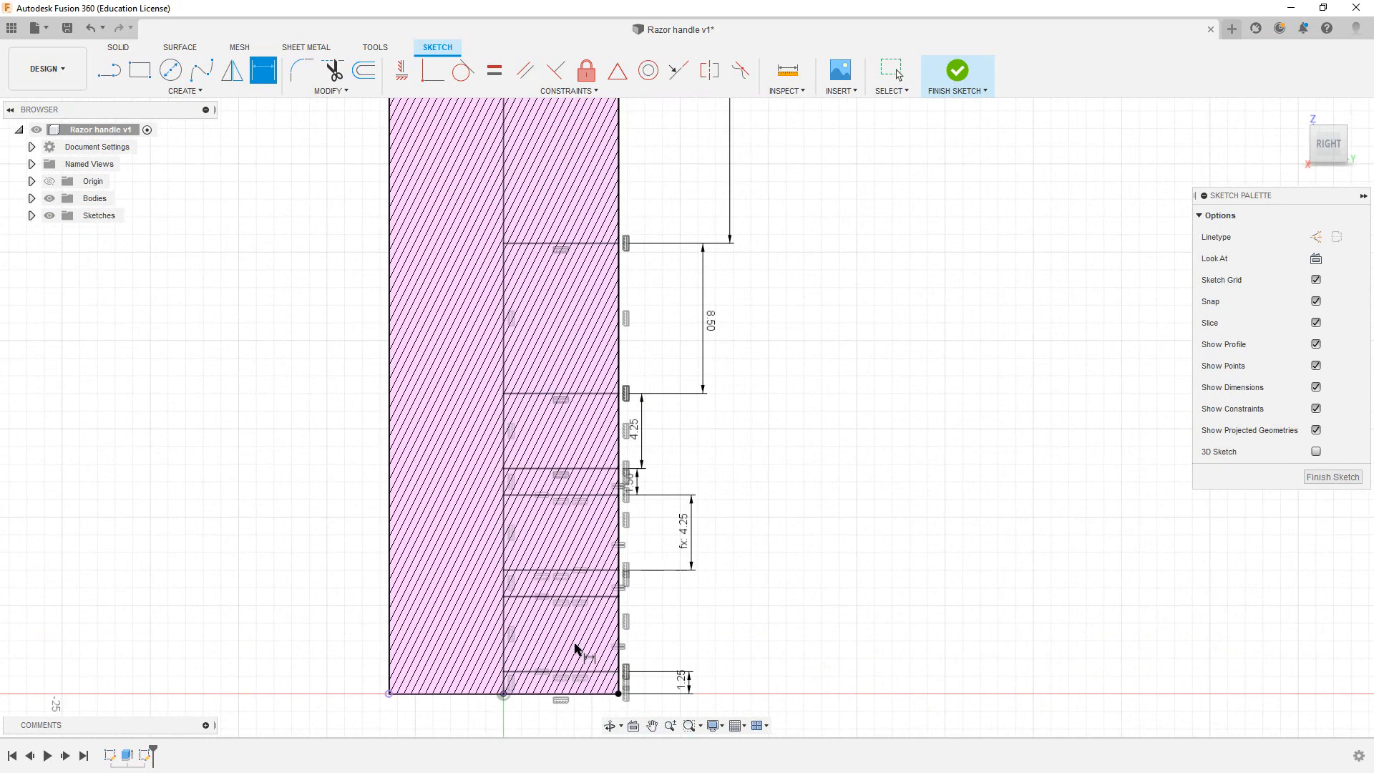
- Draw a line across the lower narrow rectangle between its two horizontal edges, about 1.06 mm inside the cylinder's outer edge
scroll(565, 300, "down", 5)
scroll(628, 389, "up", 6)
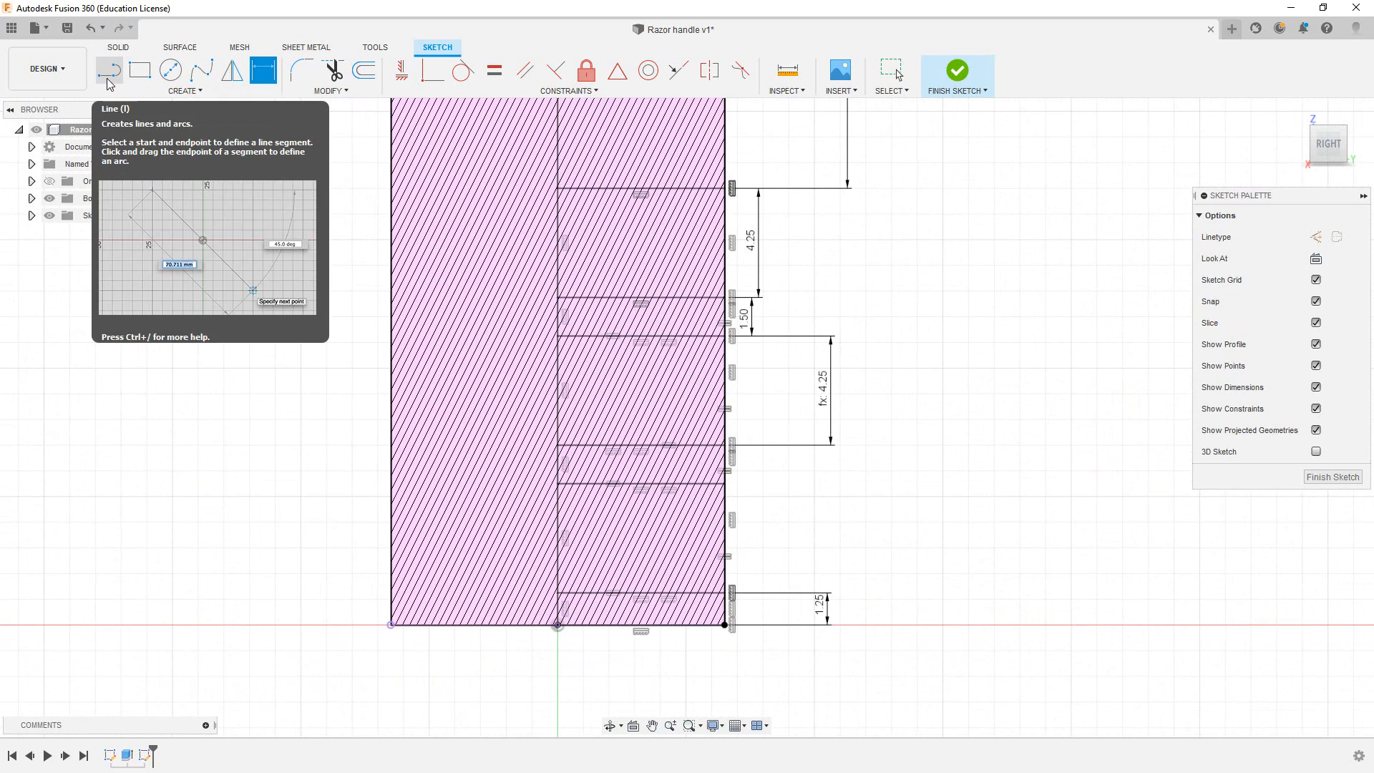
scroll(721, 447, "down", 2)
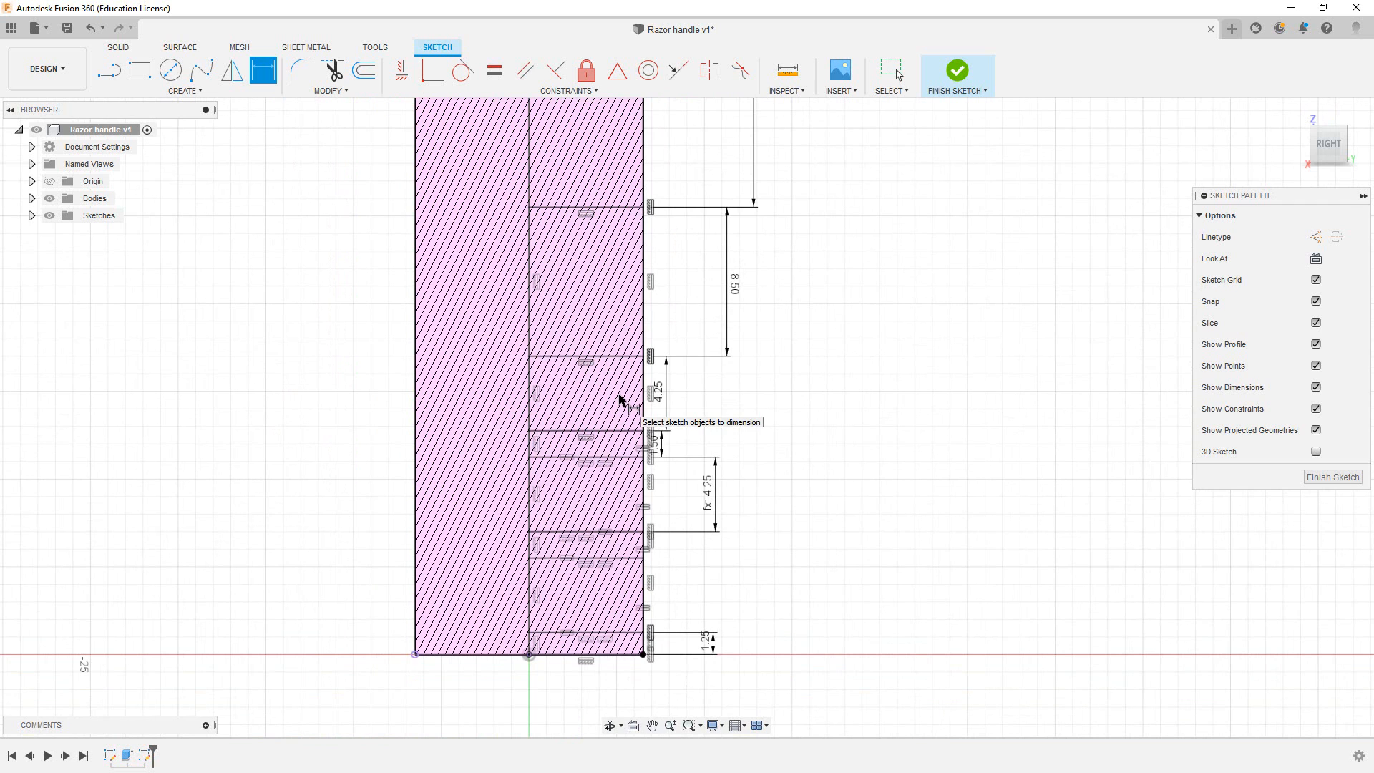
key("l")
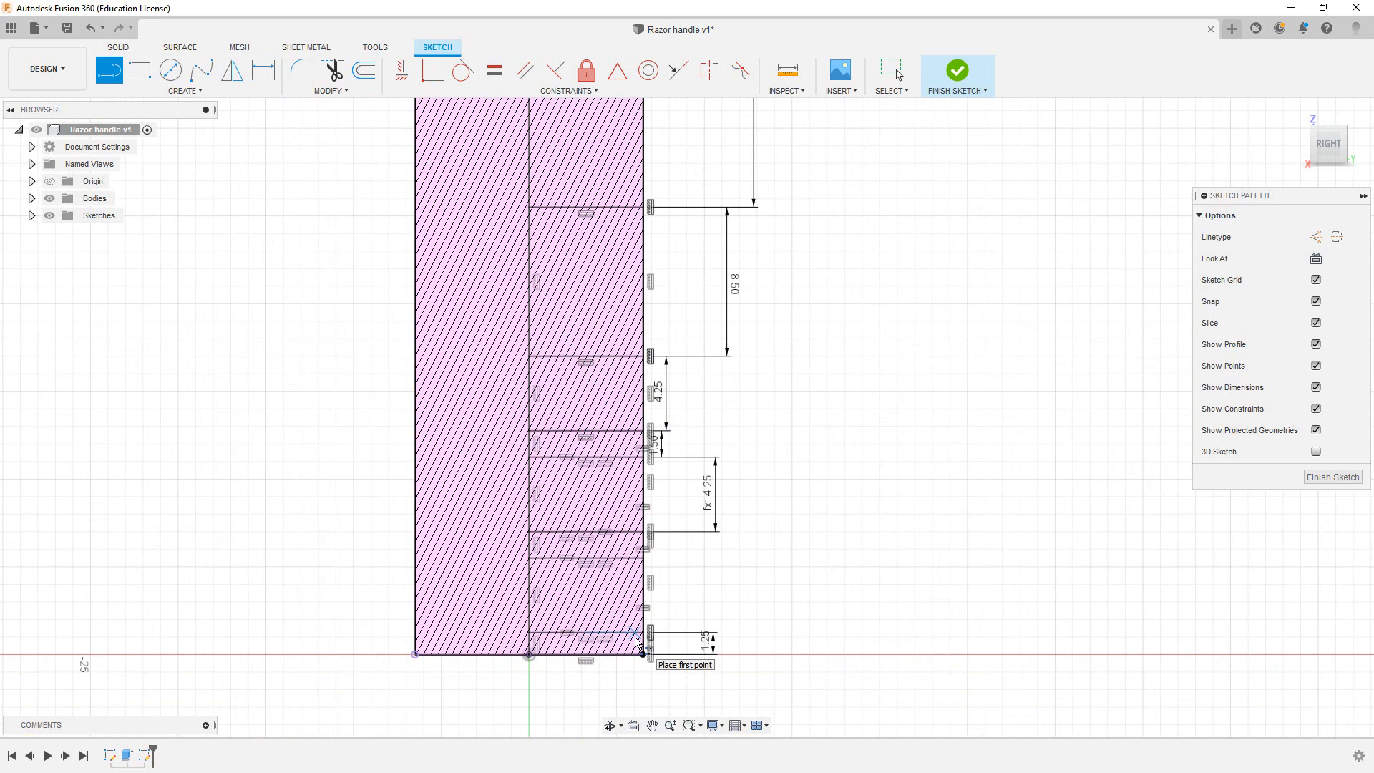
left_click(631, 557)
left_click(631, 531)
scroll(644, 554, "up", 5)
key("Escape")
left_click(586, 582)
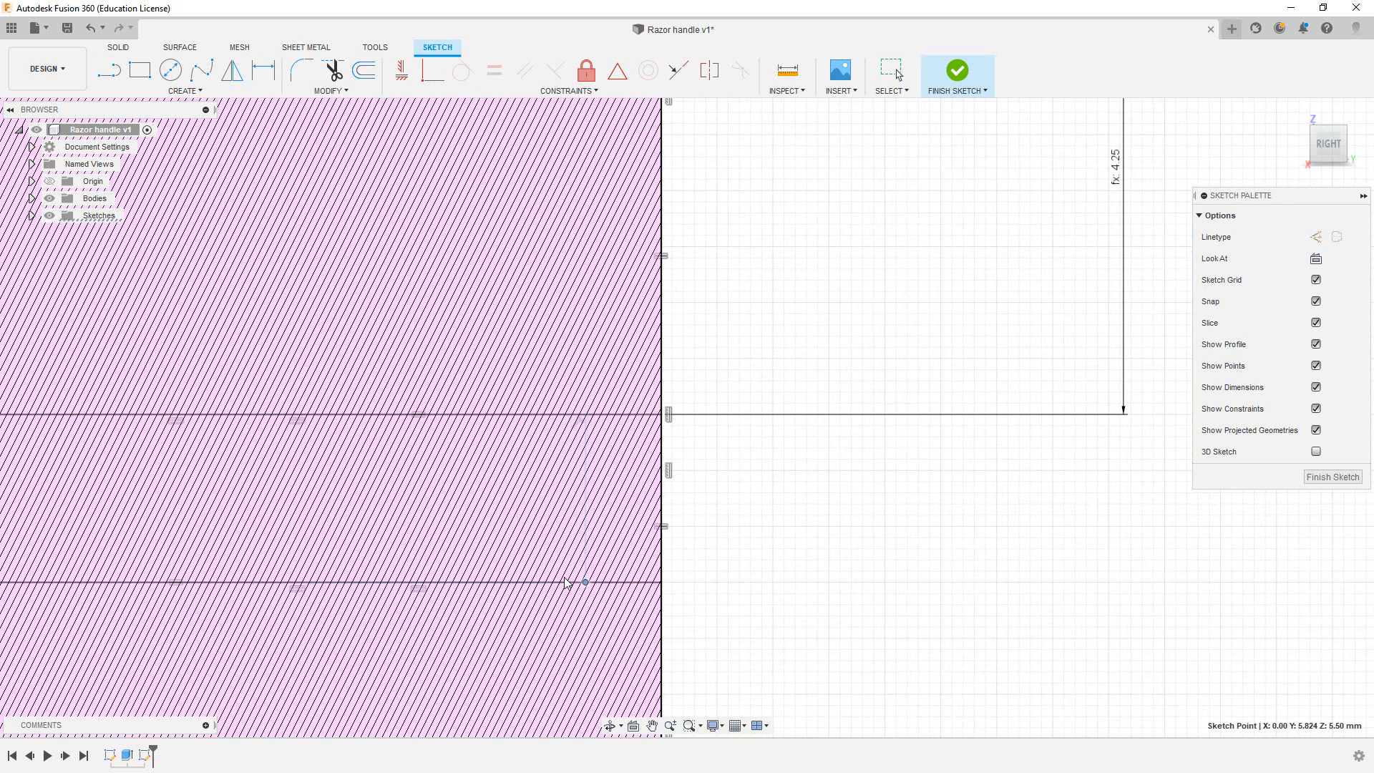
left_click_drag(585, 416, 544, 478)
scroll(684, 496, "up", 2)
scroll(679, 497, "down", 4)
- Dimension the short line's distance from the cylinder's outer edge and set it to 0.2 mm
key("d")
left_click(606, 505)
left_click(667, 500)
left_click(774, 503)
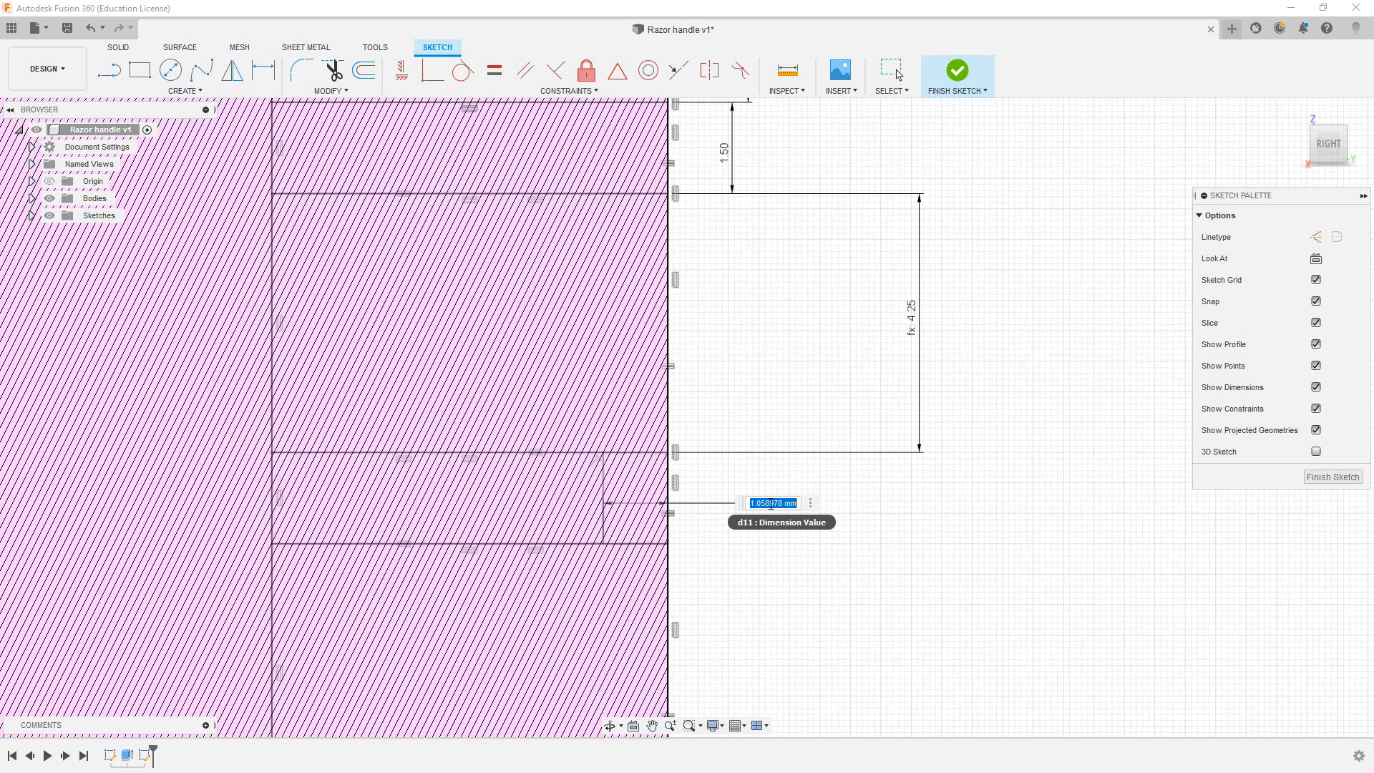
type("2")
key("BackSpace")
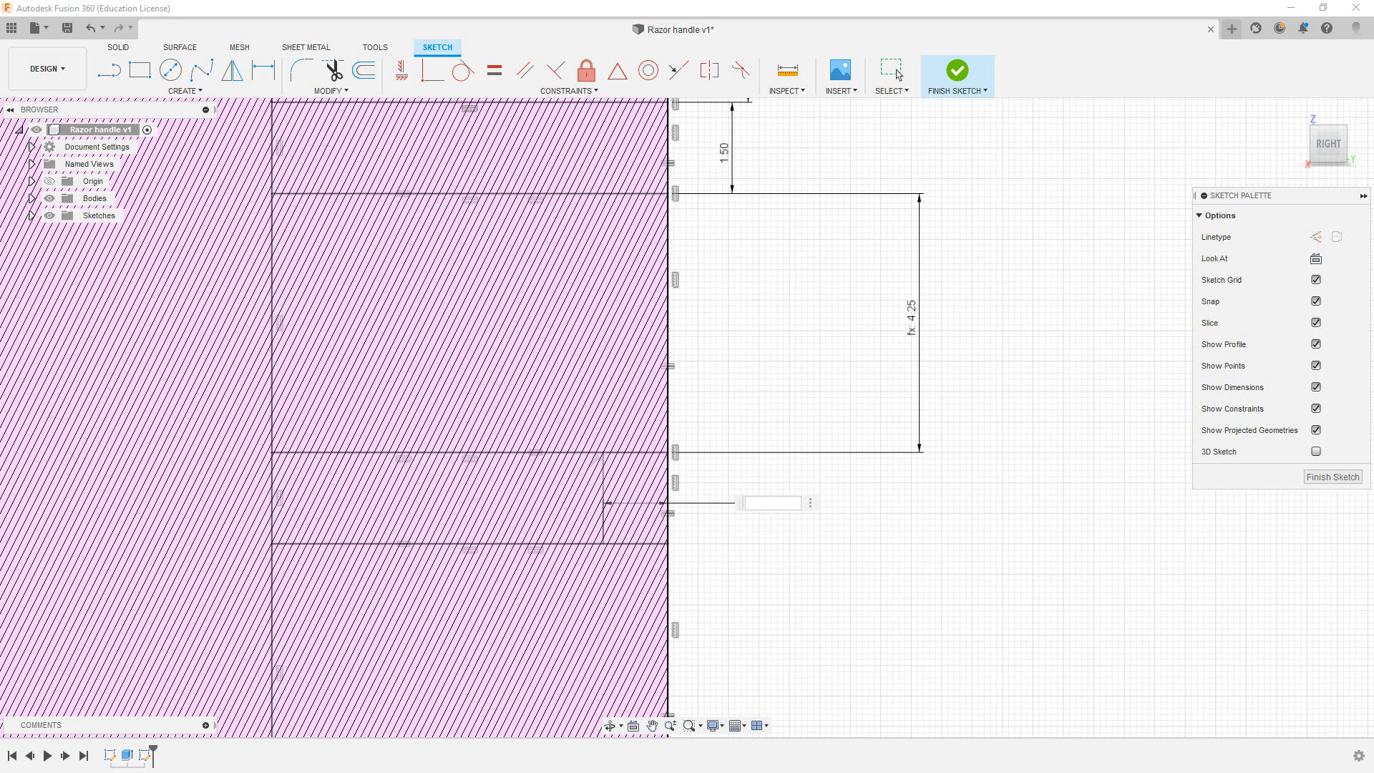
type(".2")
key("Return")
- Draw similar lines just inside the outer edge across the upper 1.5 mm, the 8.5 mm and the 6.5 mm rectangles
scroll(773, 576, "down", 4)
key("l")
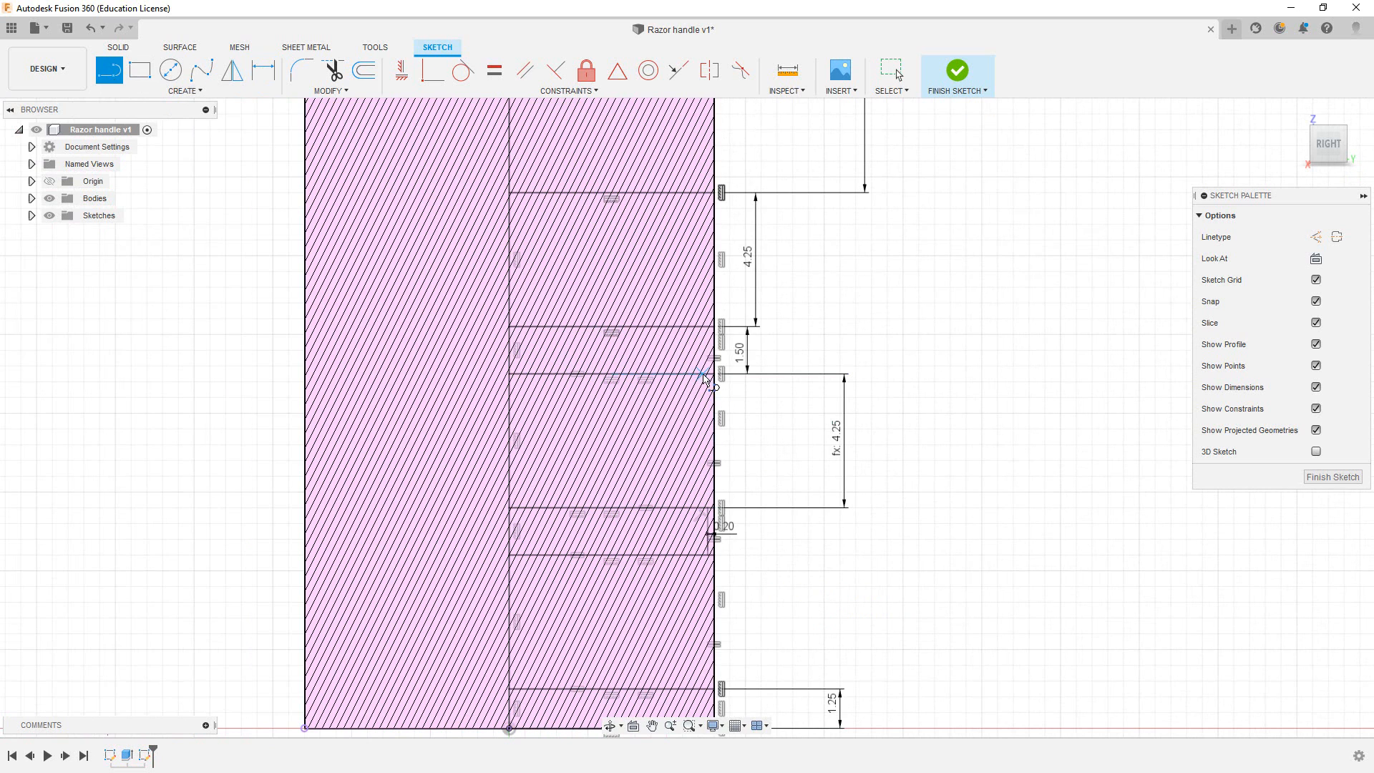
scroll(680, 386, "down", 3)
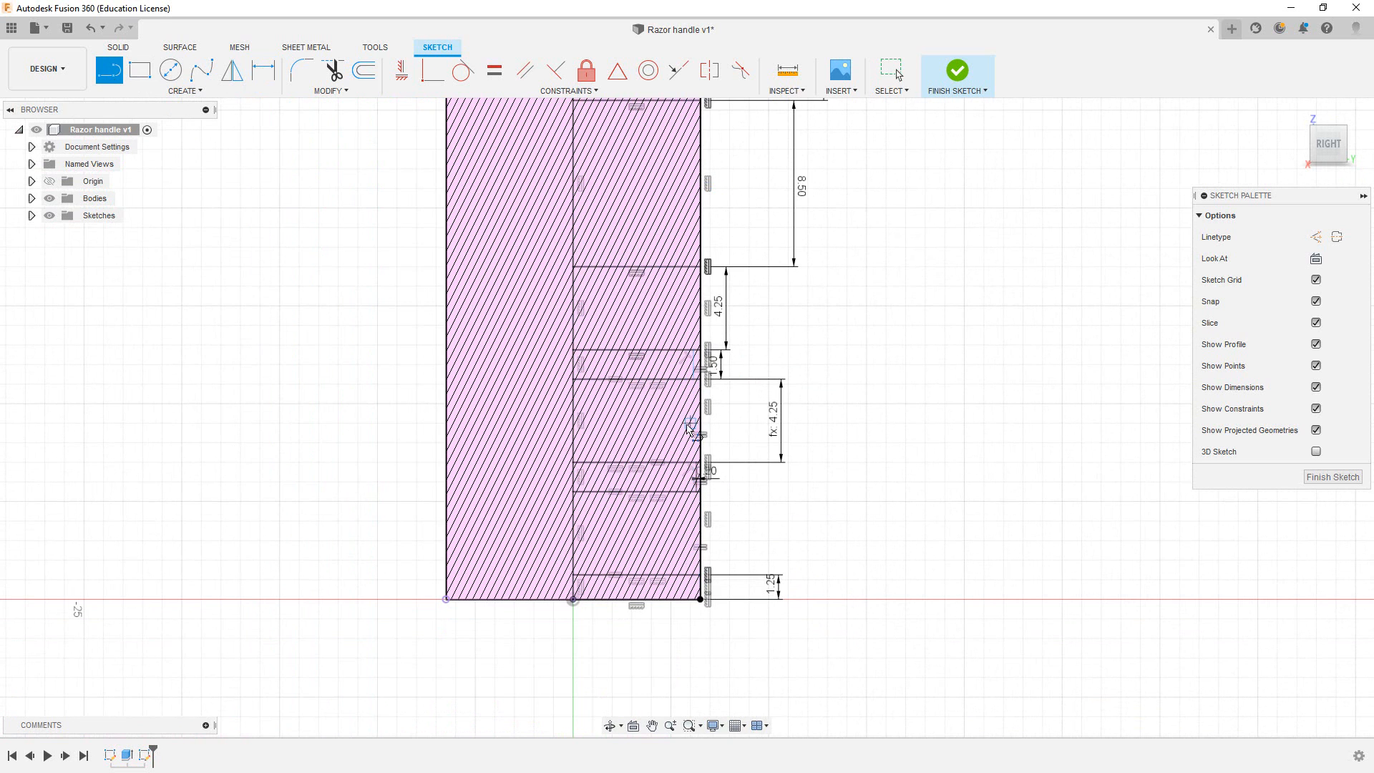
middle_click_drag(695, 367, 685, 590)
left_click(681, 325)
left_click(679, 492)
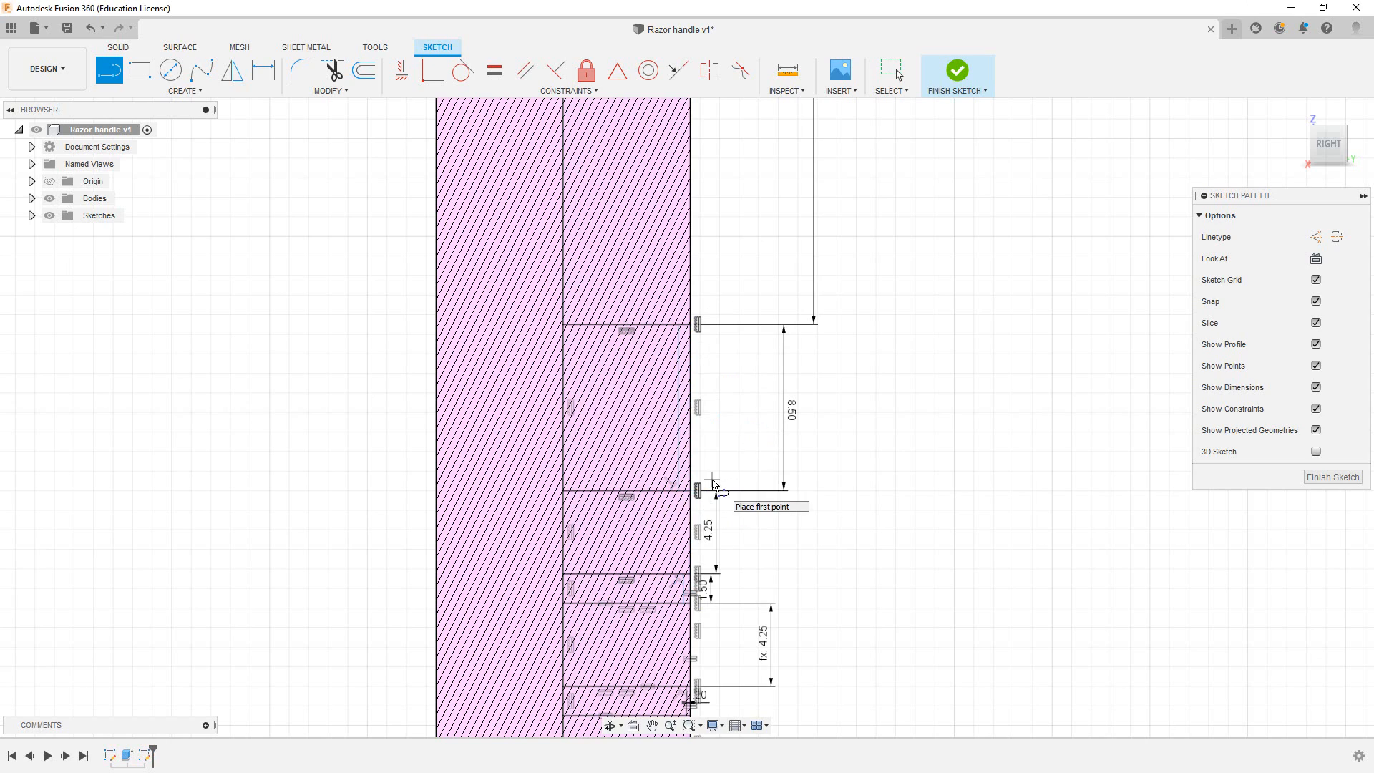
middle_click_drag(705, 214, 663, 614)
middle_click_drag(639, 236, 567, 662)
left_click(562, 136)
left_click(576, 260)
scroll(661, 180, "down", 4)
key("Escape")
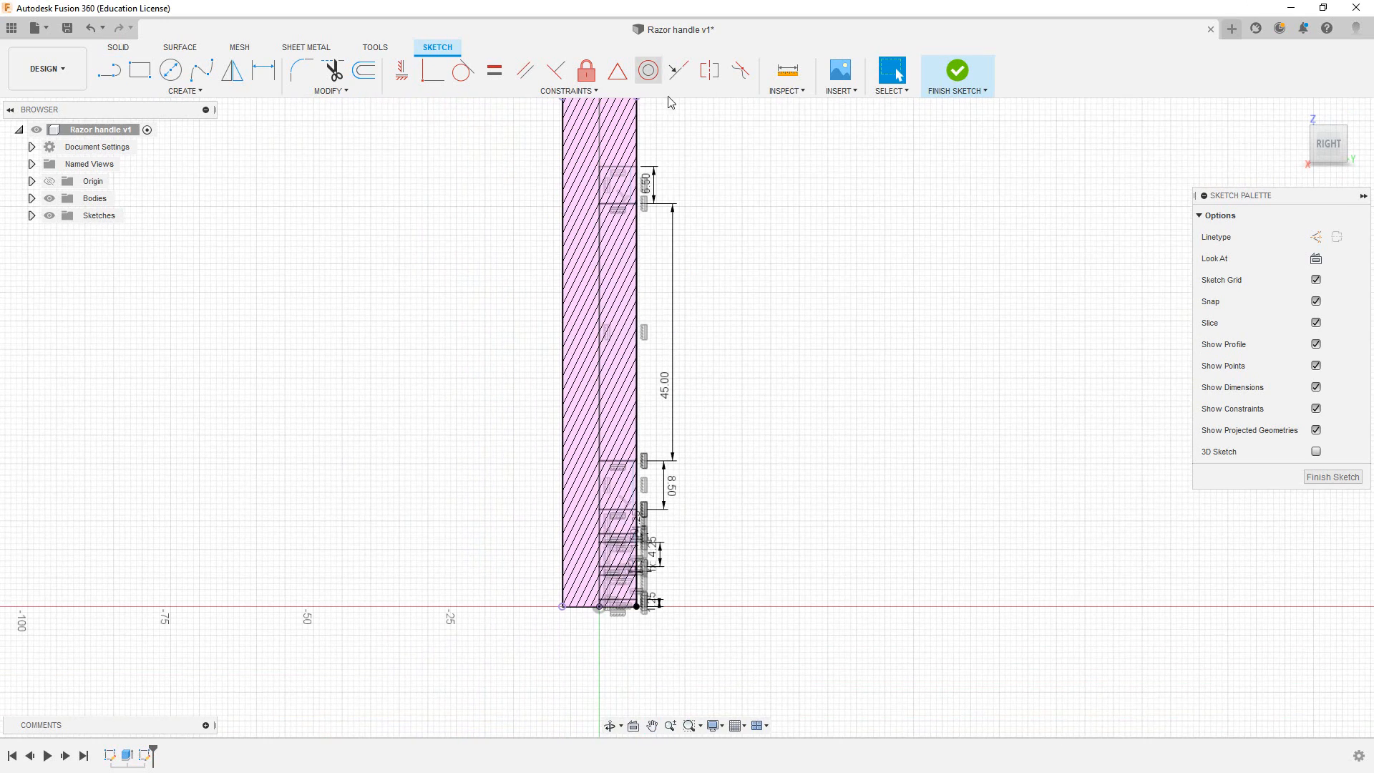
- Constrain the ends of the new inner lines vertically in line with one another and with the 0.2 mm offset line
left_click(401, 70)
scroll(632, 202, "up", 3)
left_click(637, 208)
left_click(634, 647)
middle_click_drag(737, 711, 747, 480)
left_click(647, 499)
scroll(650, 538, "down", 6)
scroll(650, 538, "up", 7)
left_click(641, 531)
left_click(639, 595)
middle_click_drag(647, 701, 610, 349)
left_click(605, 424)
scroll(678, 445, "down", 6)
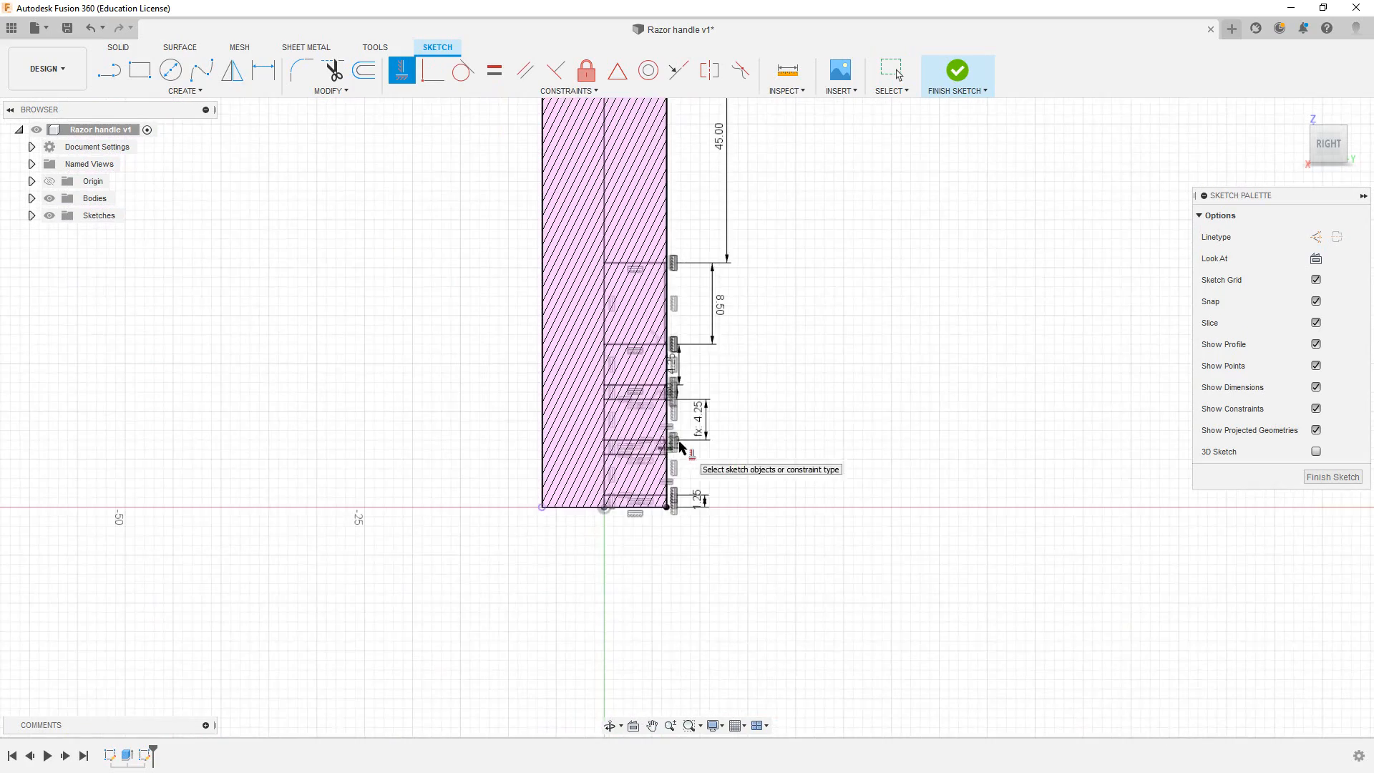
middle_click_drag(744, 136, 722, 314)
scroll(722, 314, "up", 3)
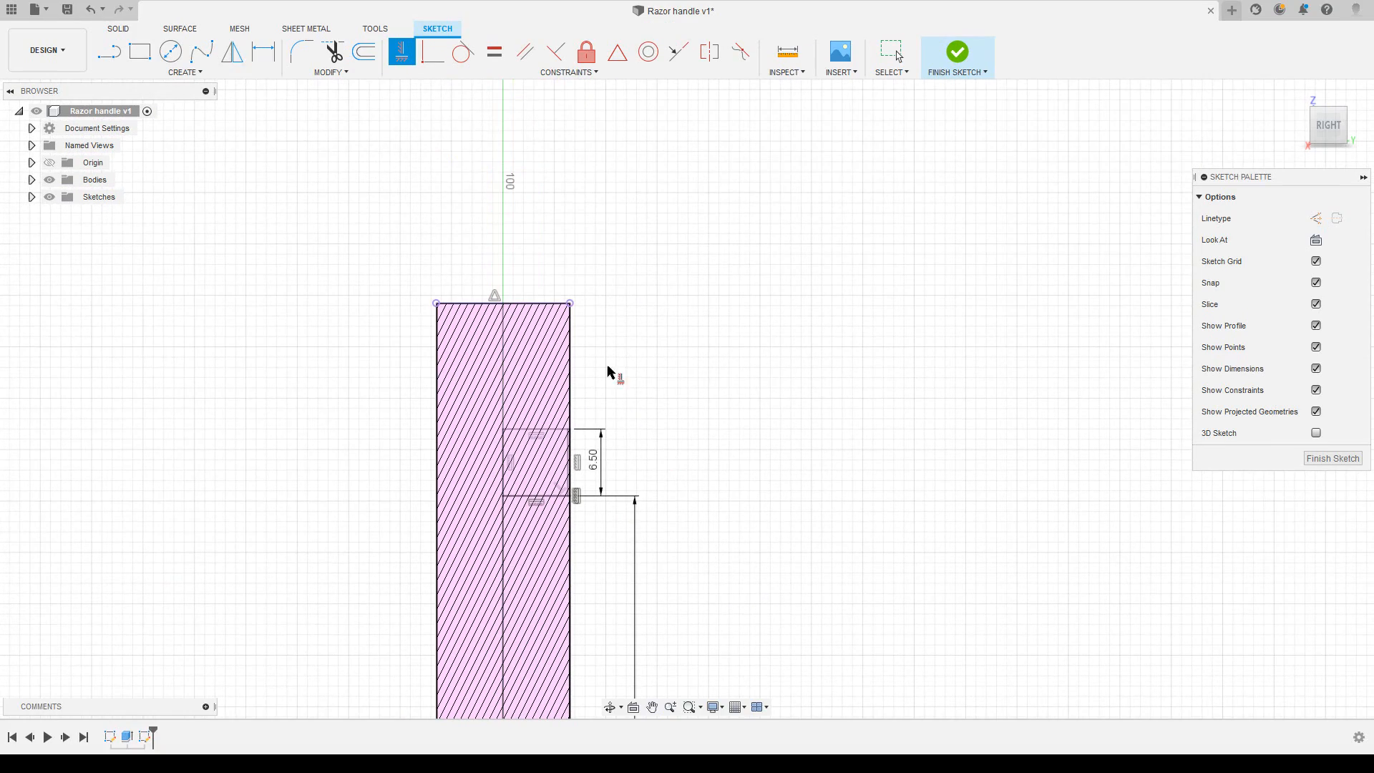
key("c")
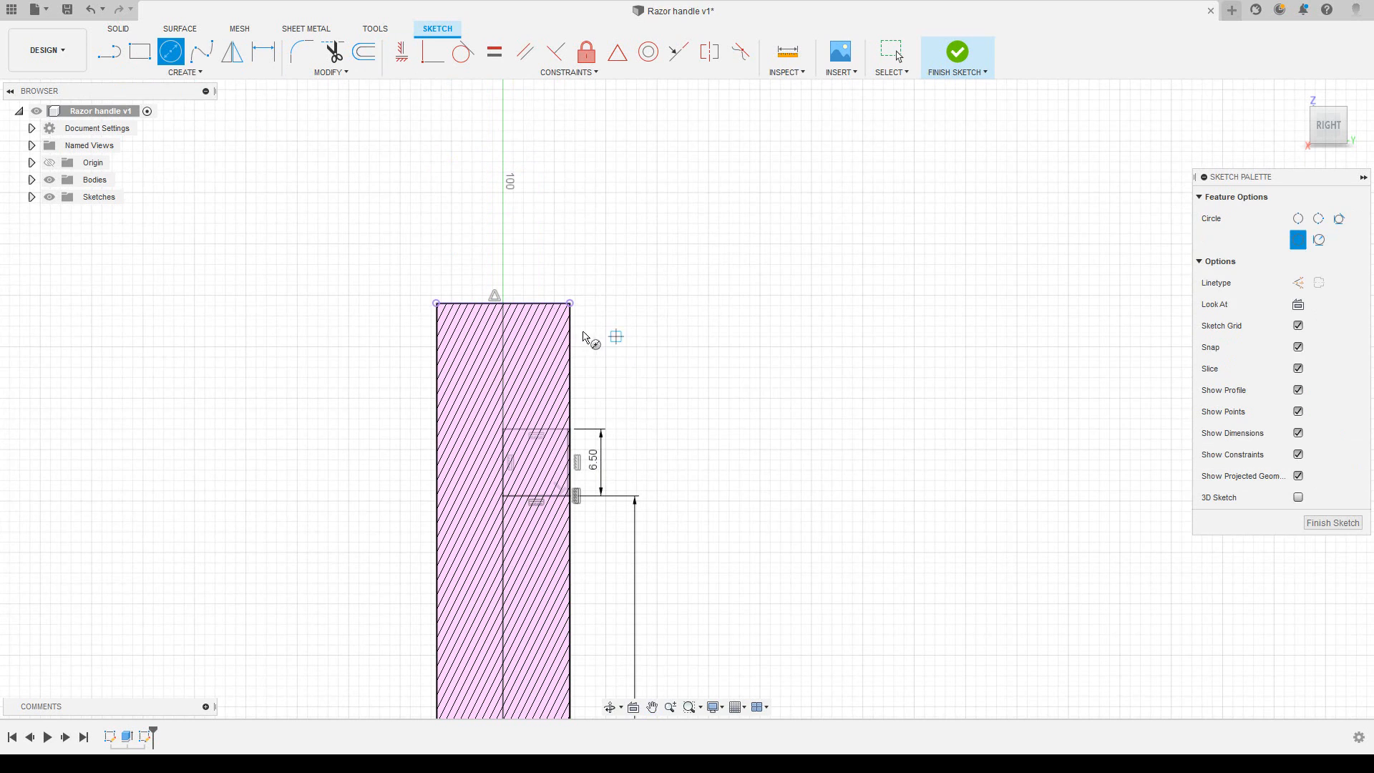
left_click(190, 72)
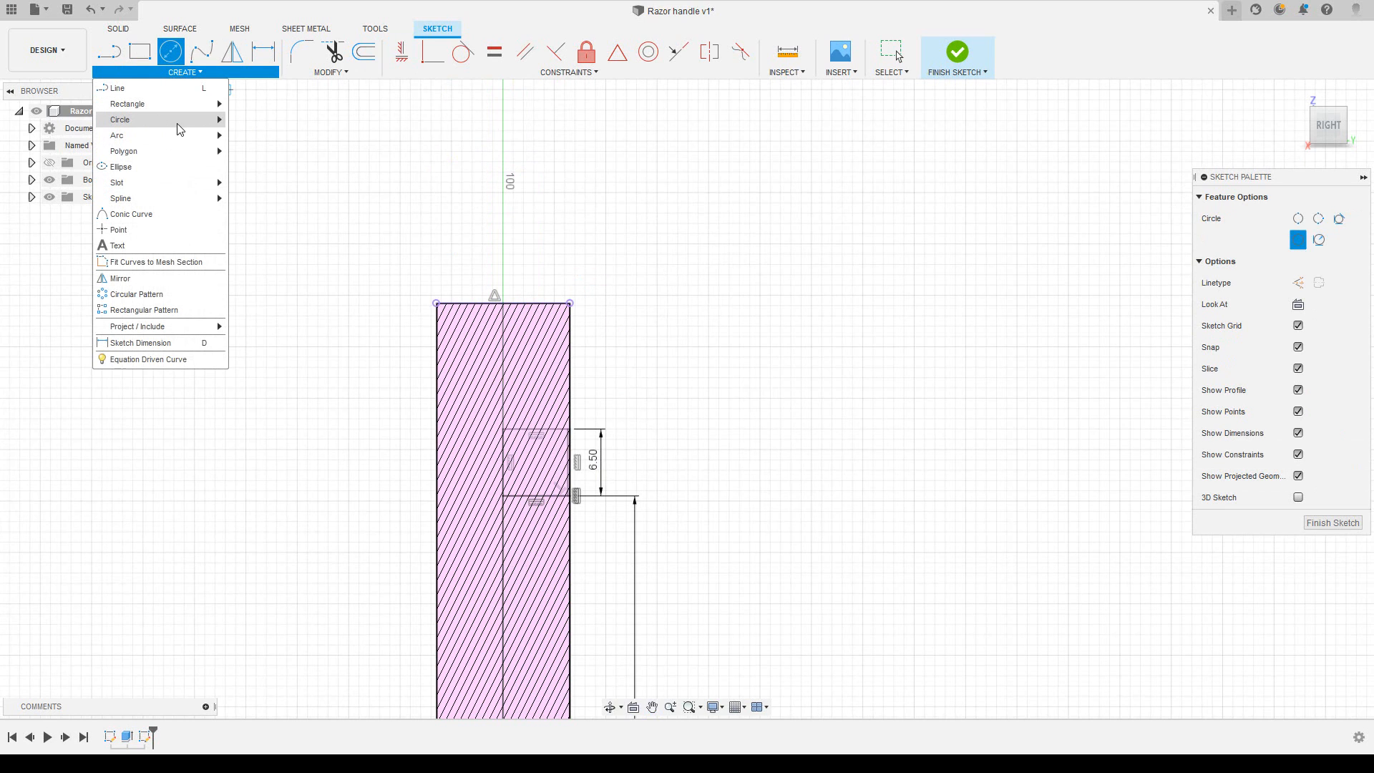
mouse_move(176, 120)
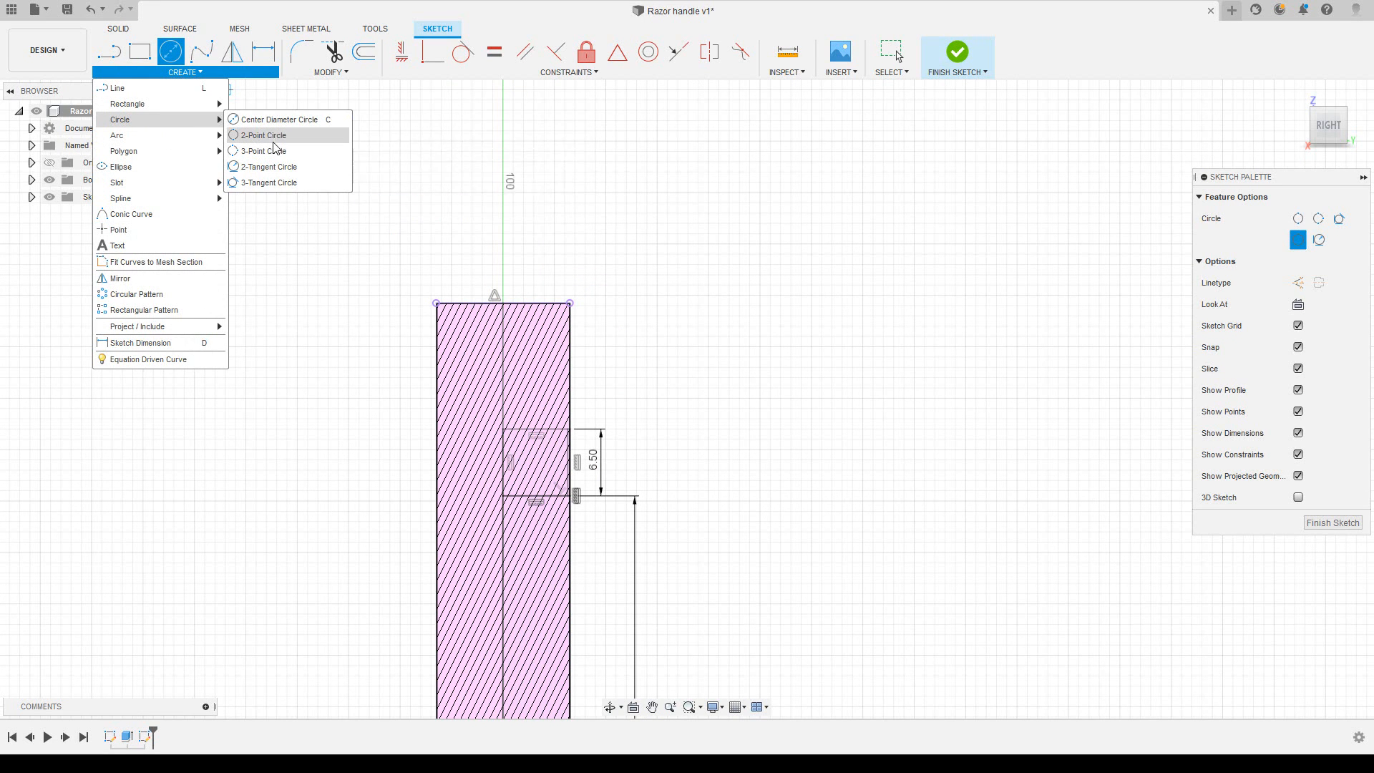
left_click(274, 137)
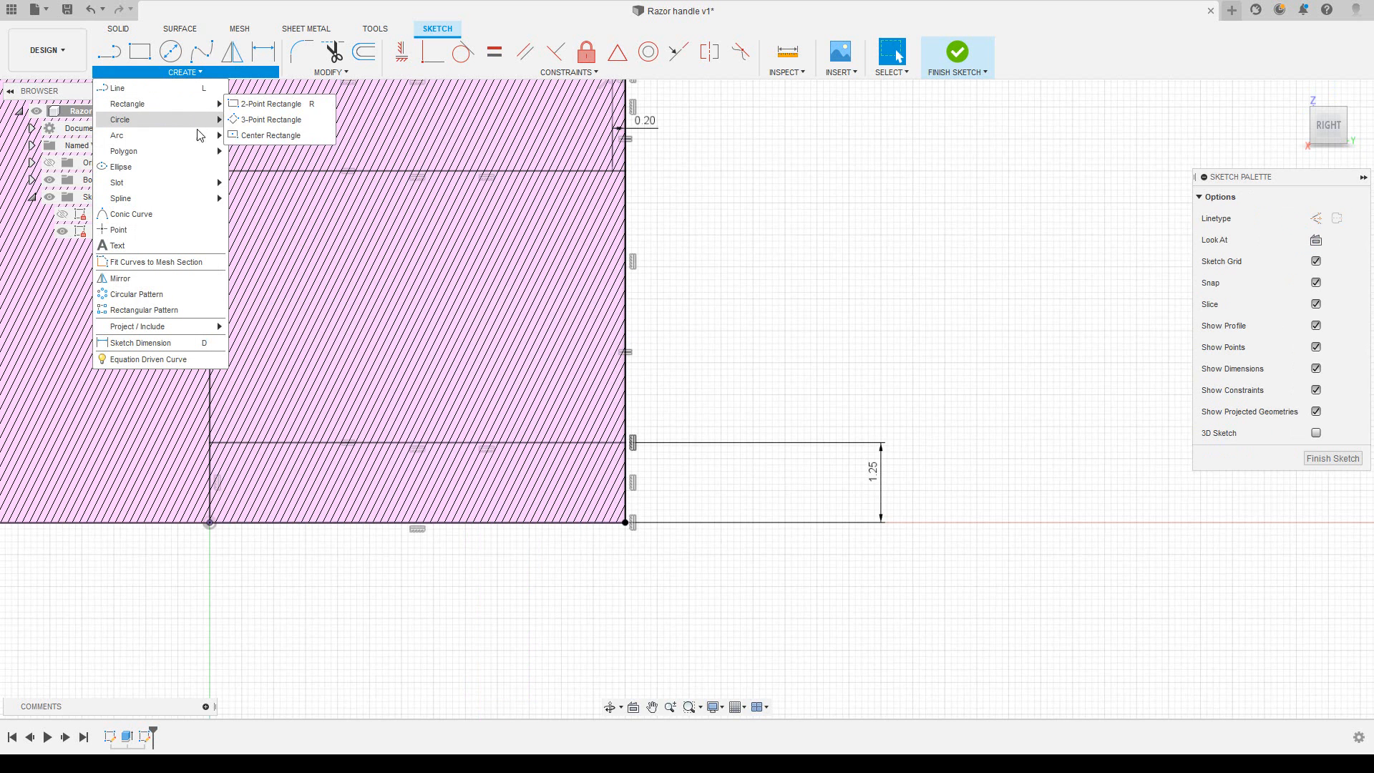
- Draw a fit point spline from the axis point at the base through the 1.25 mm rectangle's upper outer corner to a point outside the cylinder
mouse_move(200, 154)
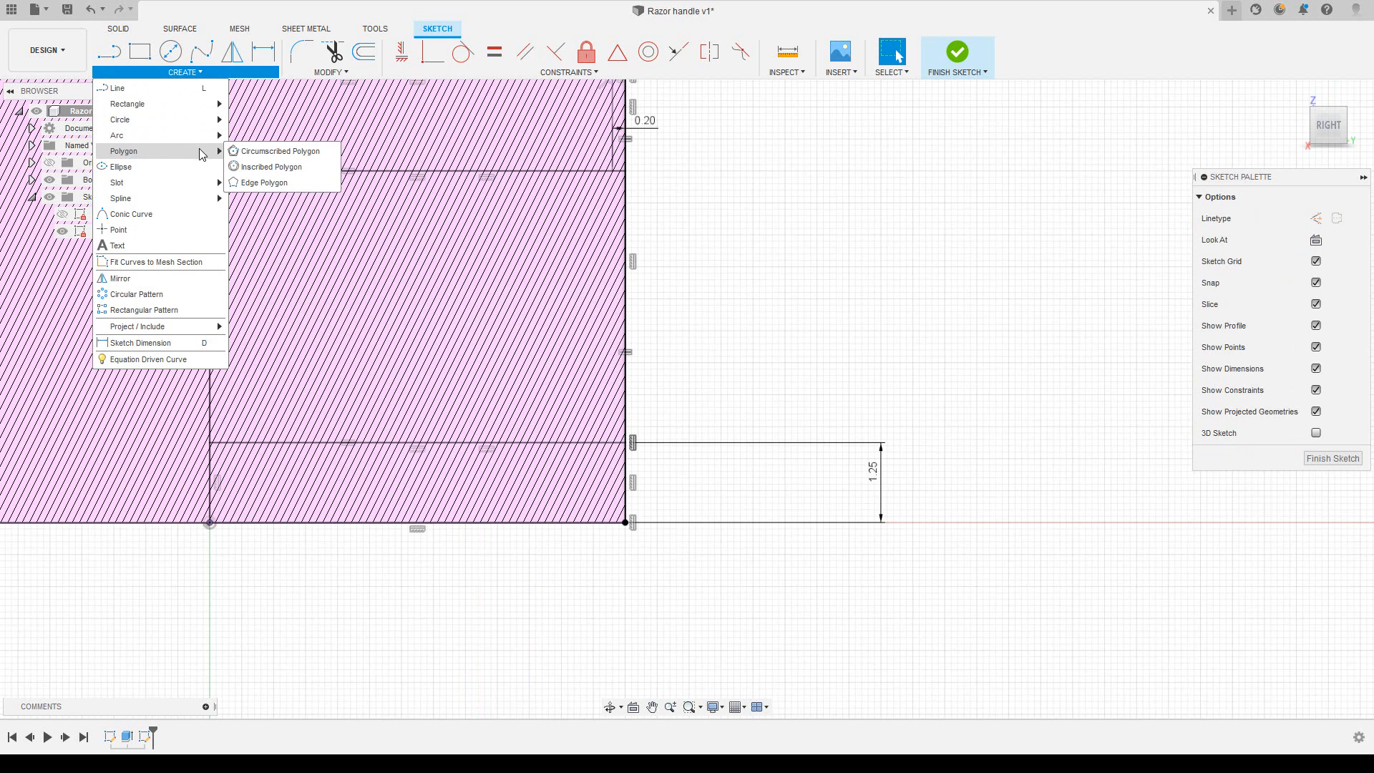
mouse_move(202, 199)
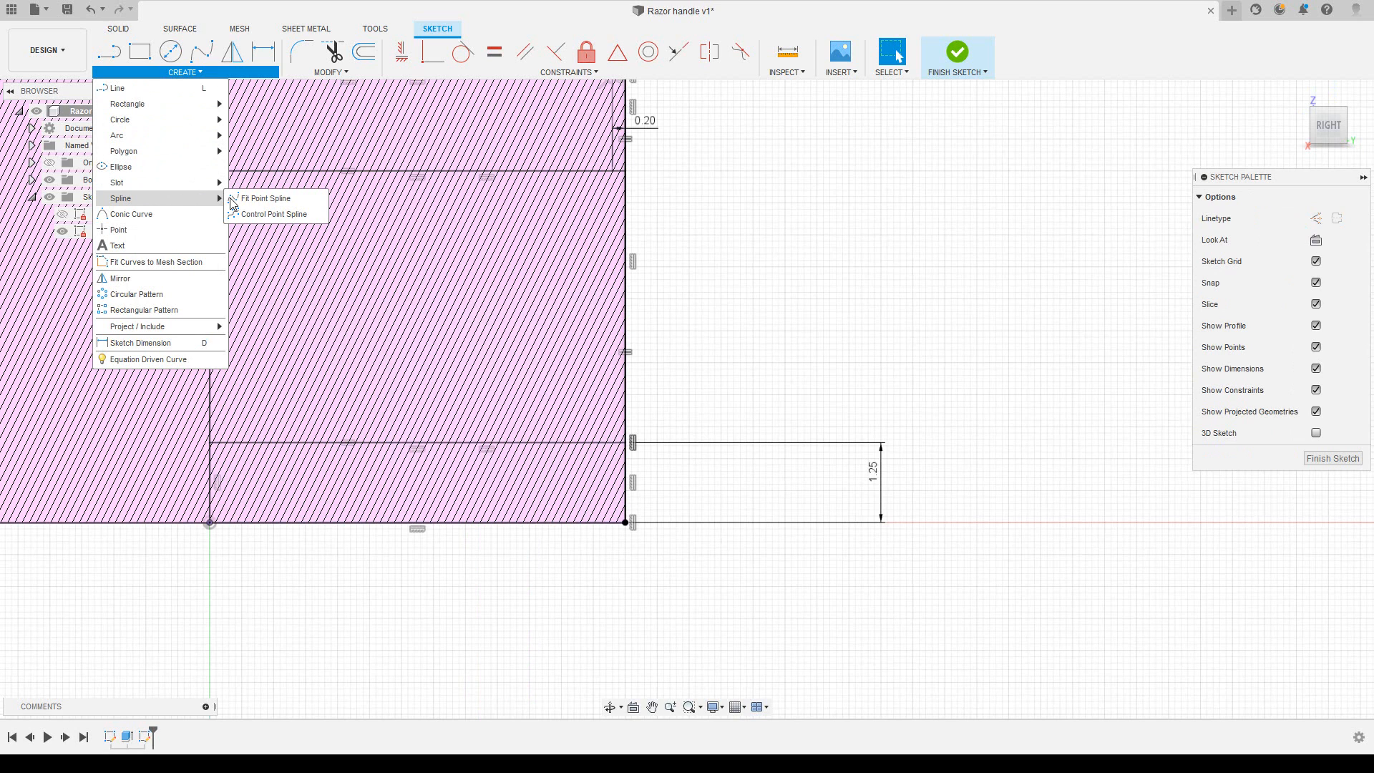
left_click(273, 200)
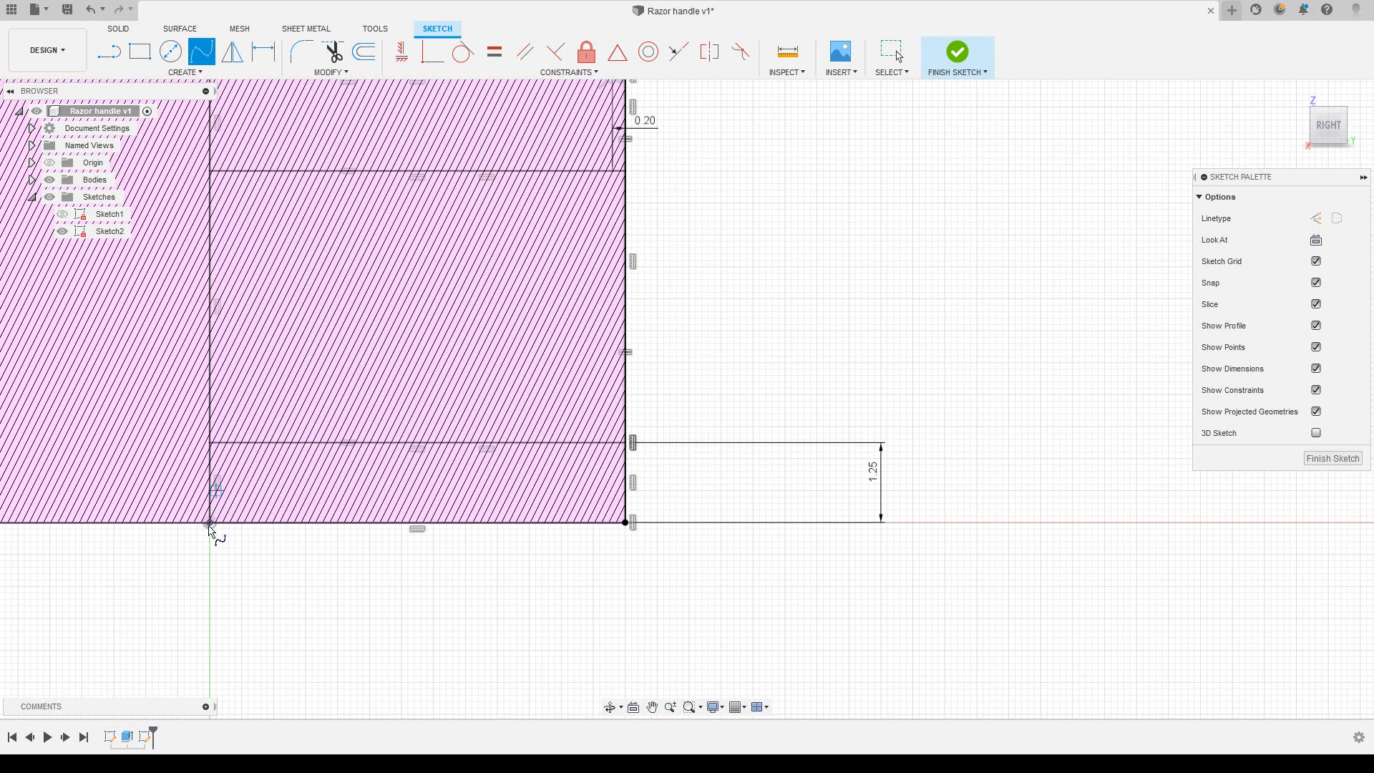
scroll(214, 528, "down", 2)
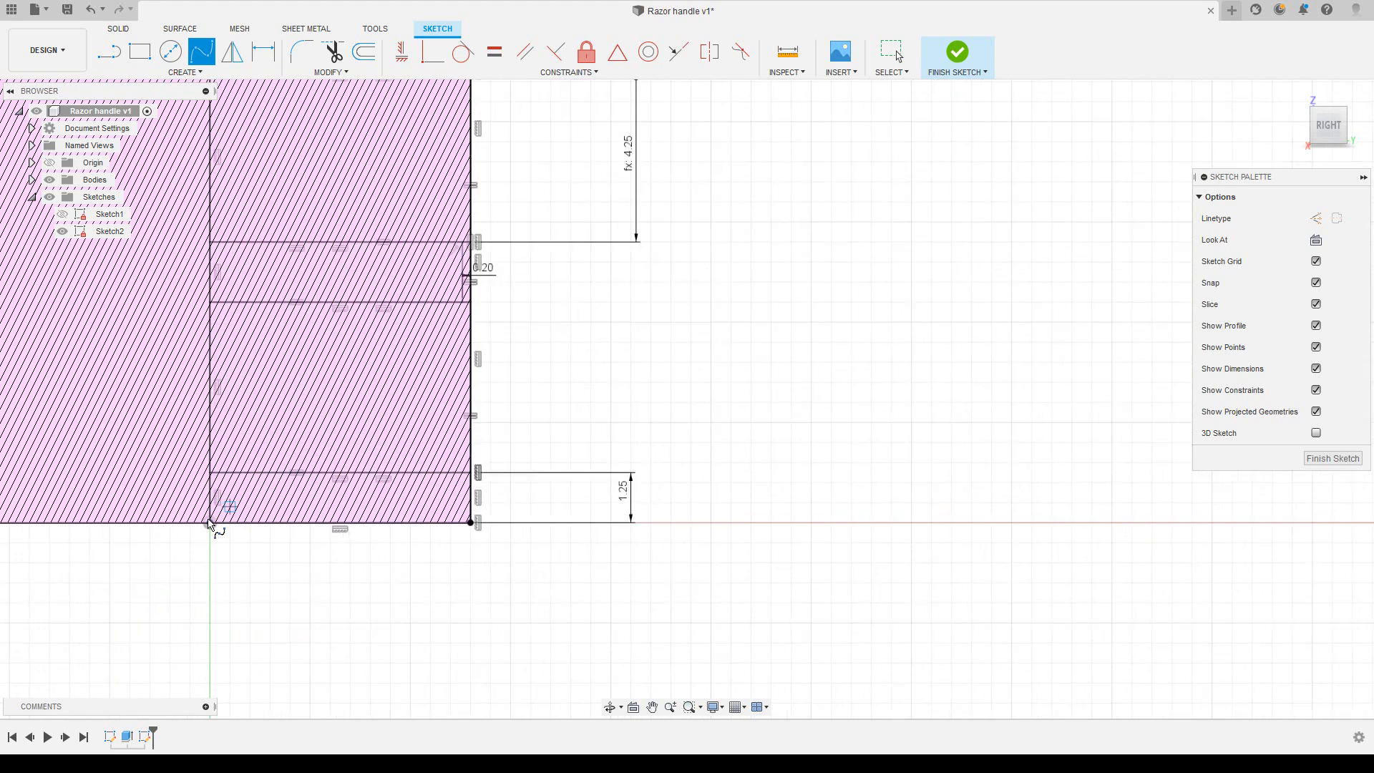
scroll(213, 529, "up", 5)
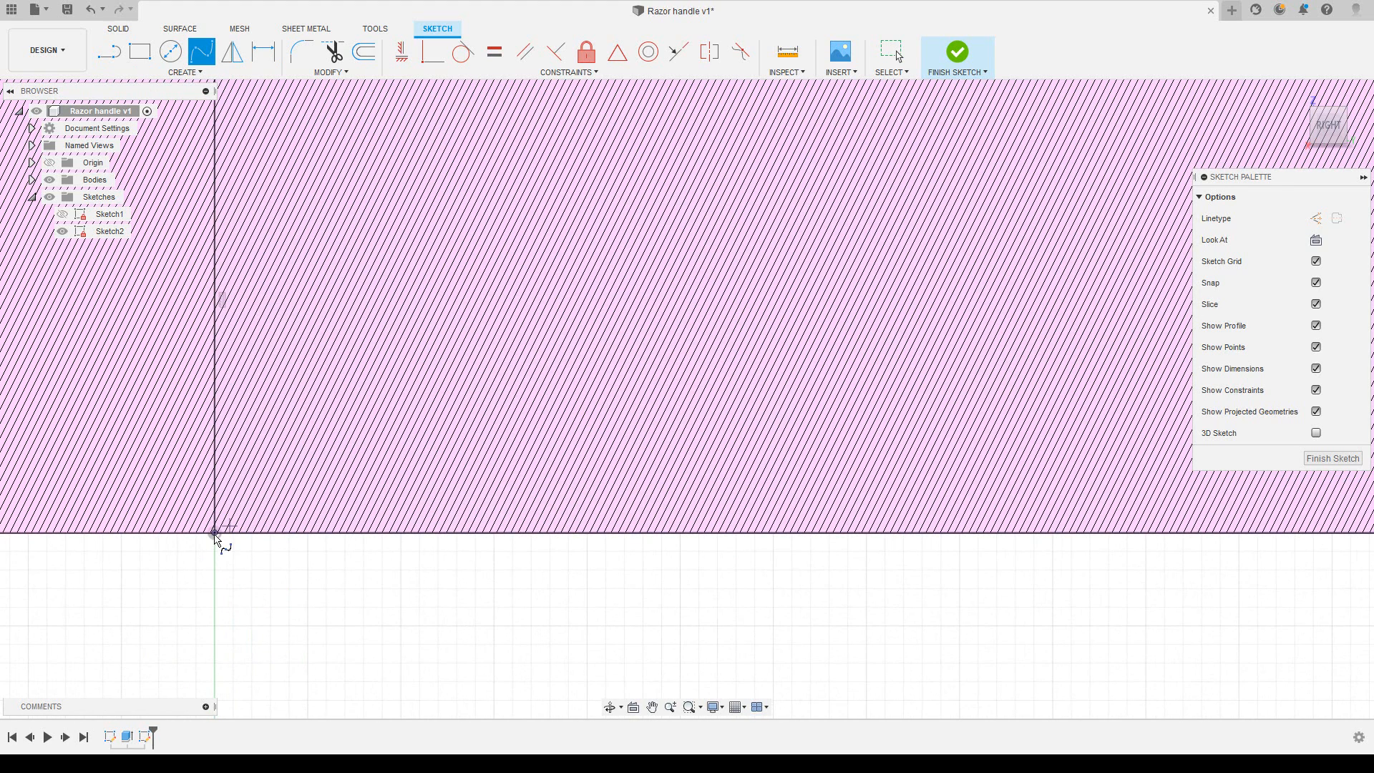
left_click(215, 533)
scroll(662, 500, "down", 5)
middle_click_drag(714, 487, 115, 463)
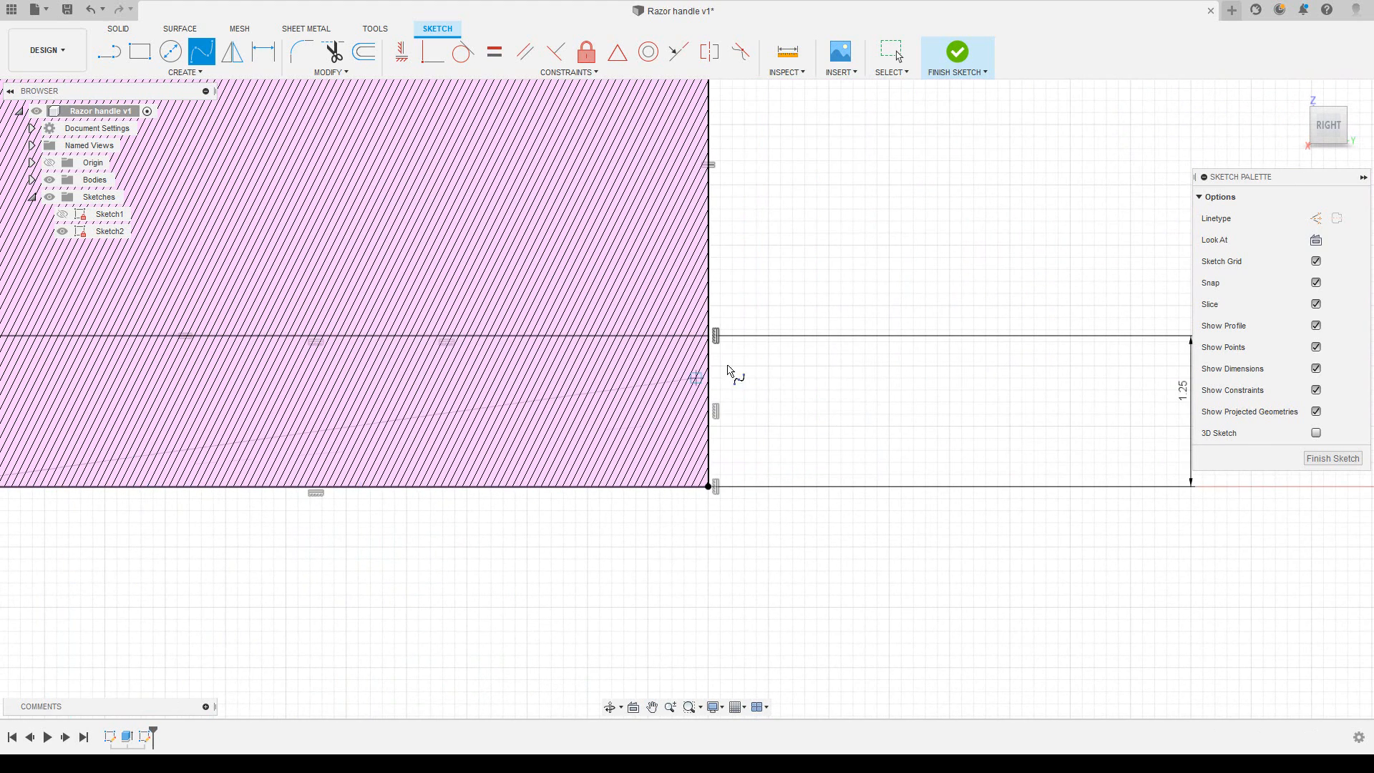
left_click(713, 336)
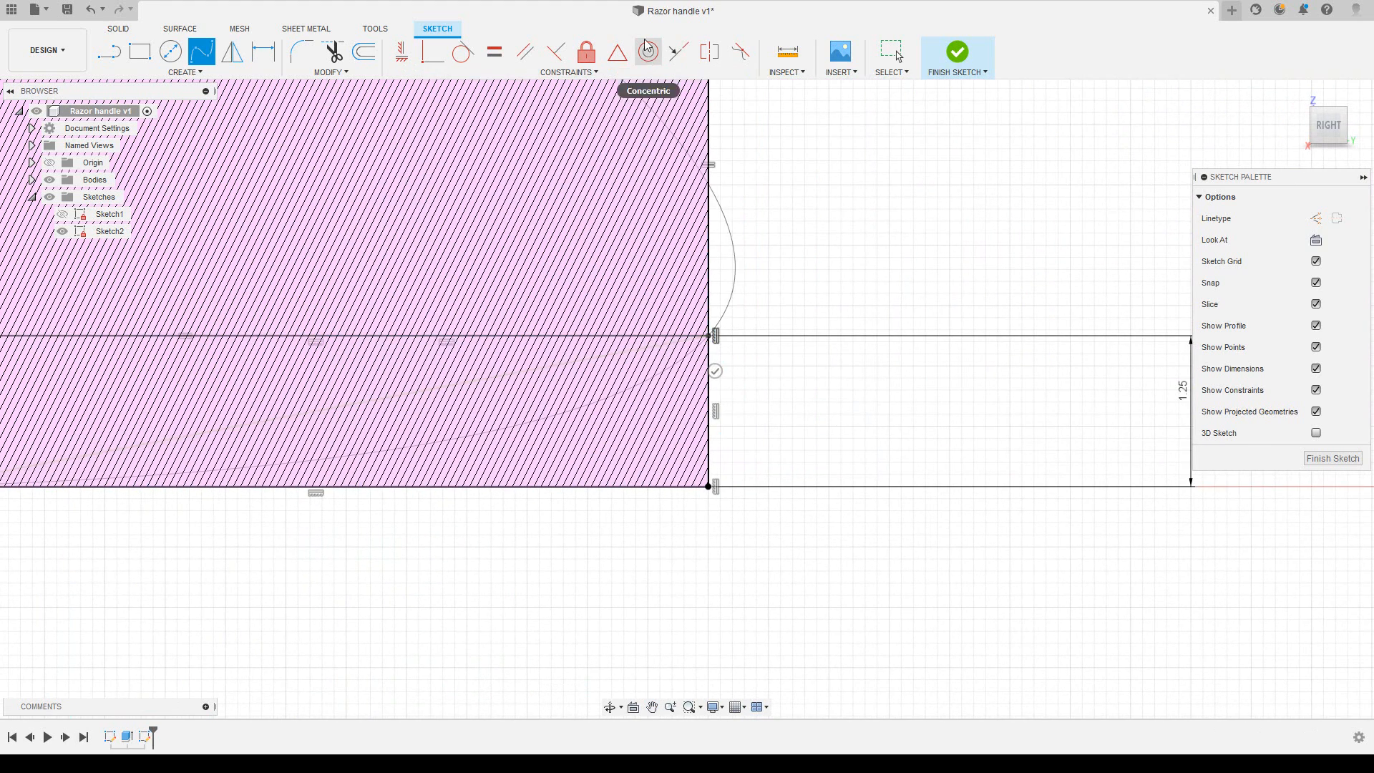
scroll(797, 120, "down", 3)
middle_click_drag(795, 116, 774, 386)
scroll(774, 386, "down", 2)
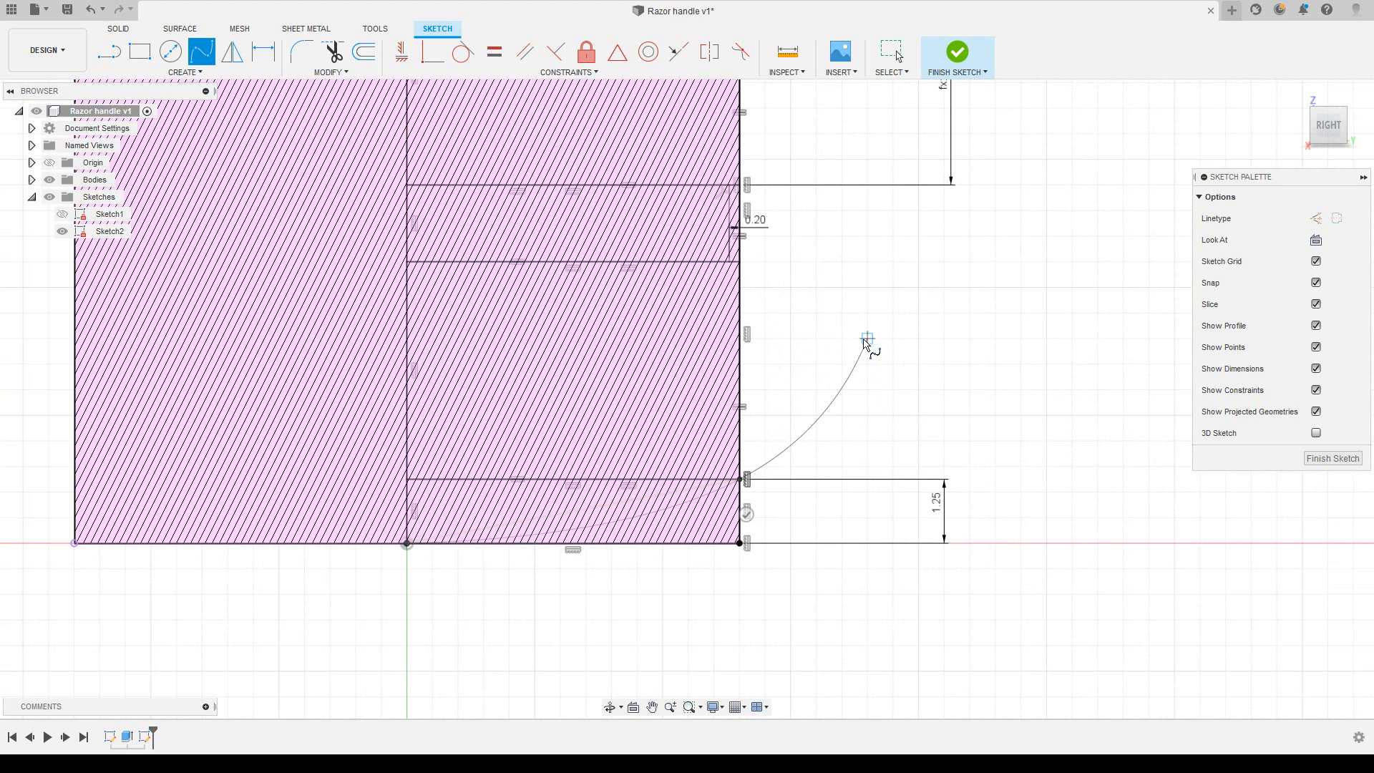
left_click(852, 307)
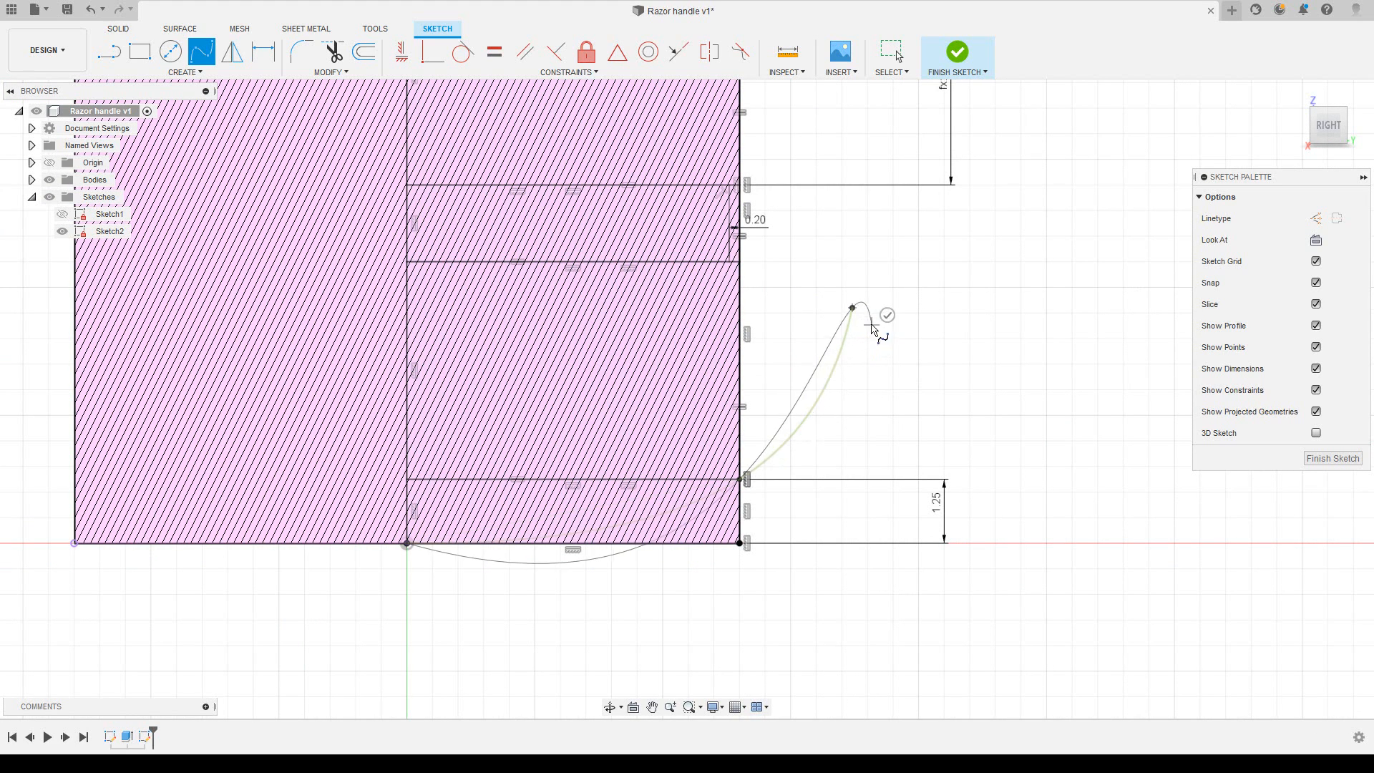
left_click(887, 316)
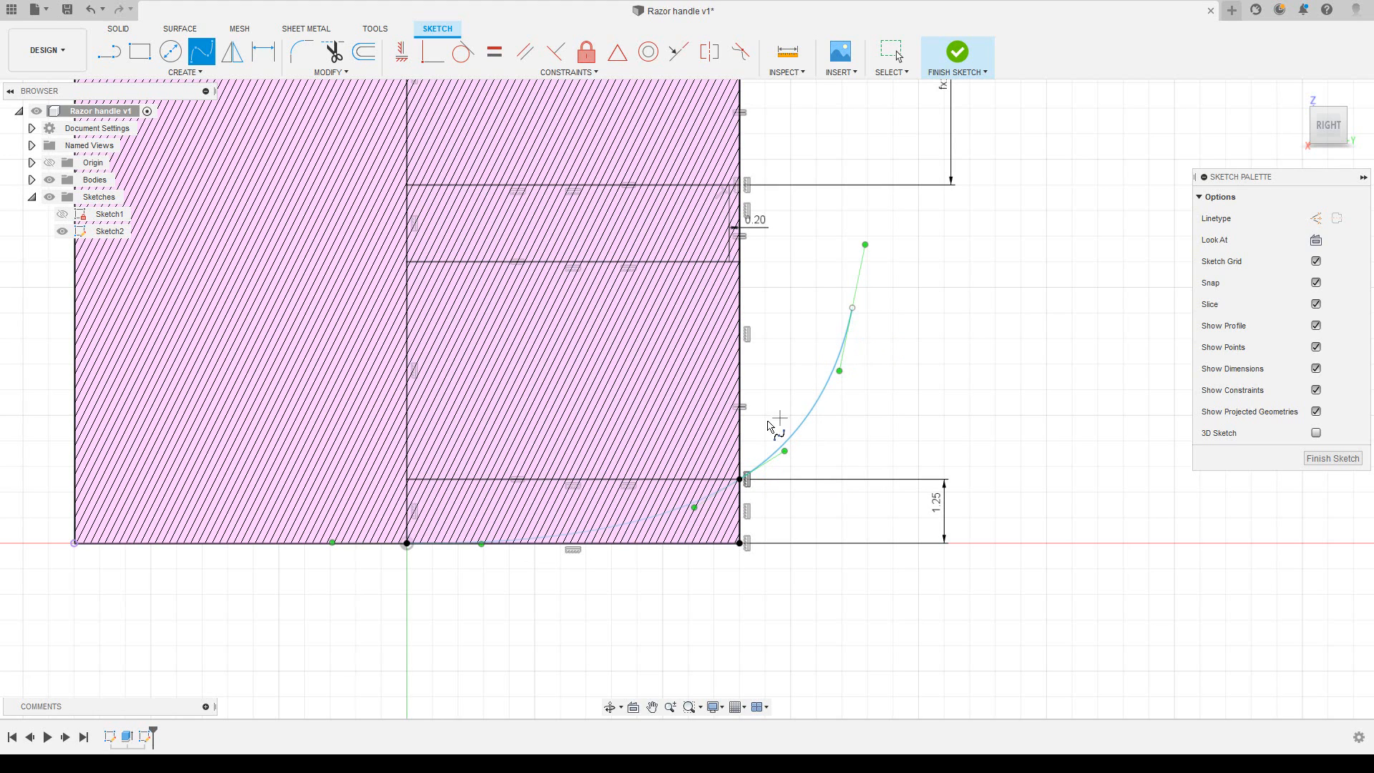
key("Escape")
- Move the spline's free outer end to about Y 8.99, Z 4.67 mm and finish the sketch
mouse_move(853, 309)
left_mouse_down()
mouse_move(872, 318)
mouse_move(831, 282)
mouse_move(765, 262)
mouse_move(813, 269)
mouse_move(877, 319)
mouse_move(866, 304)
left_mouse_up()
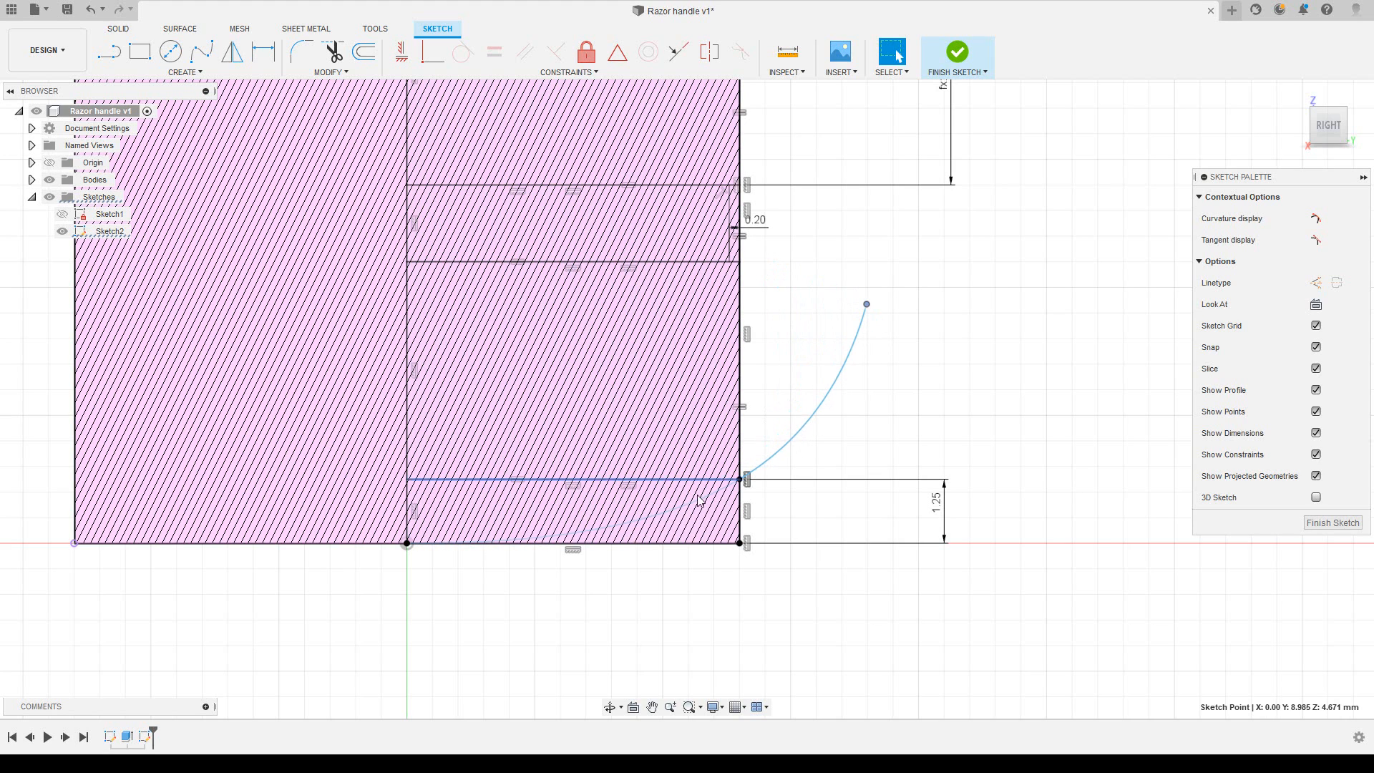
right_click(735, 575)
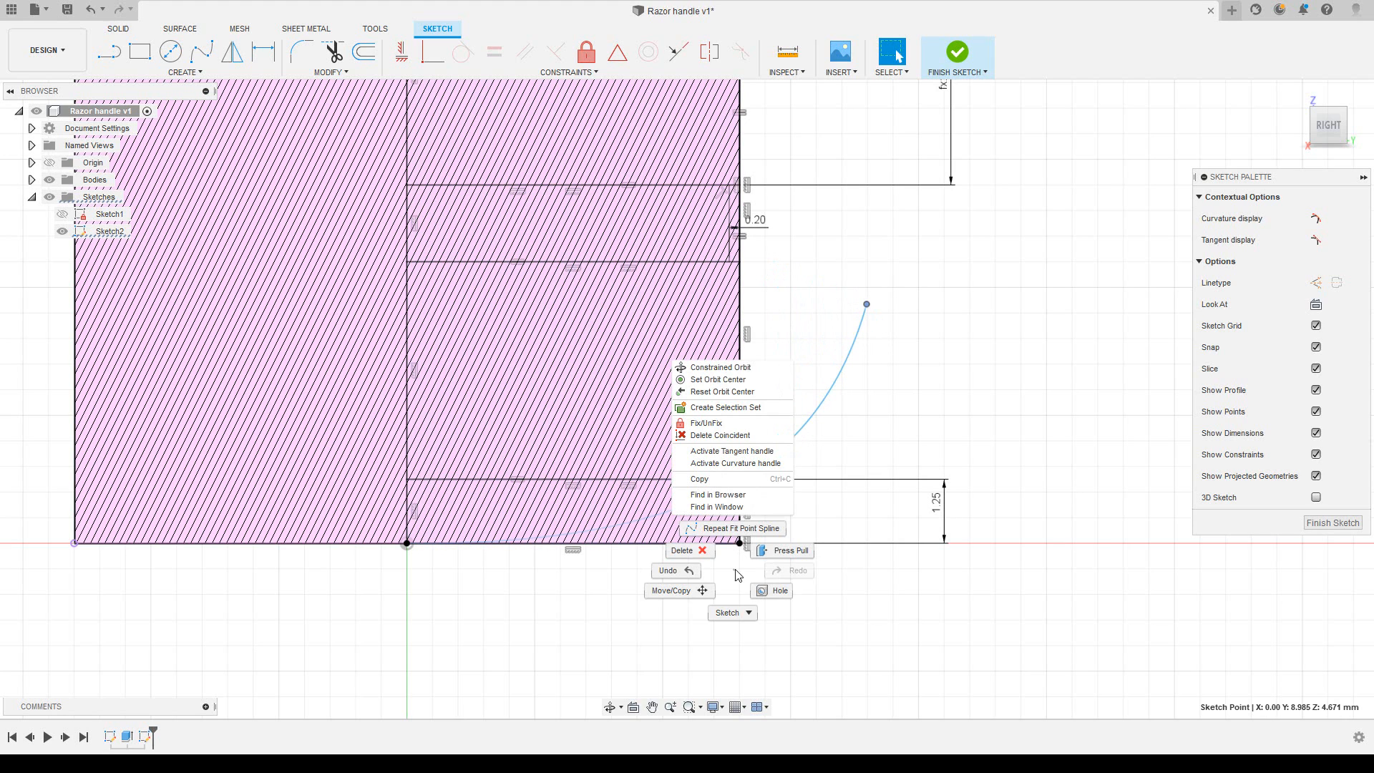
left_click(862, 613)
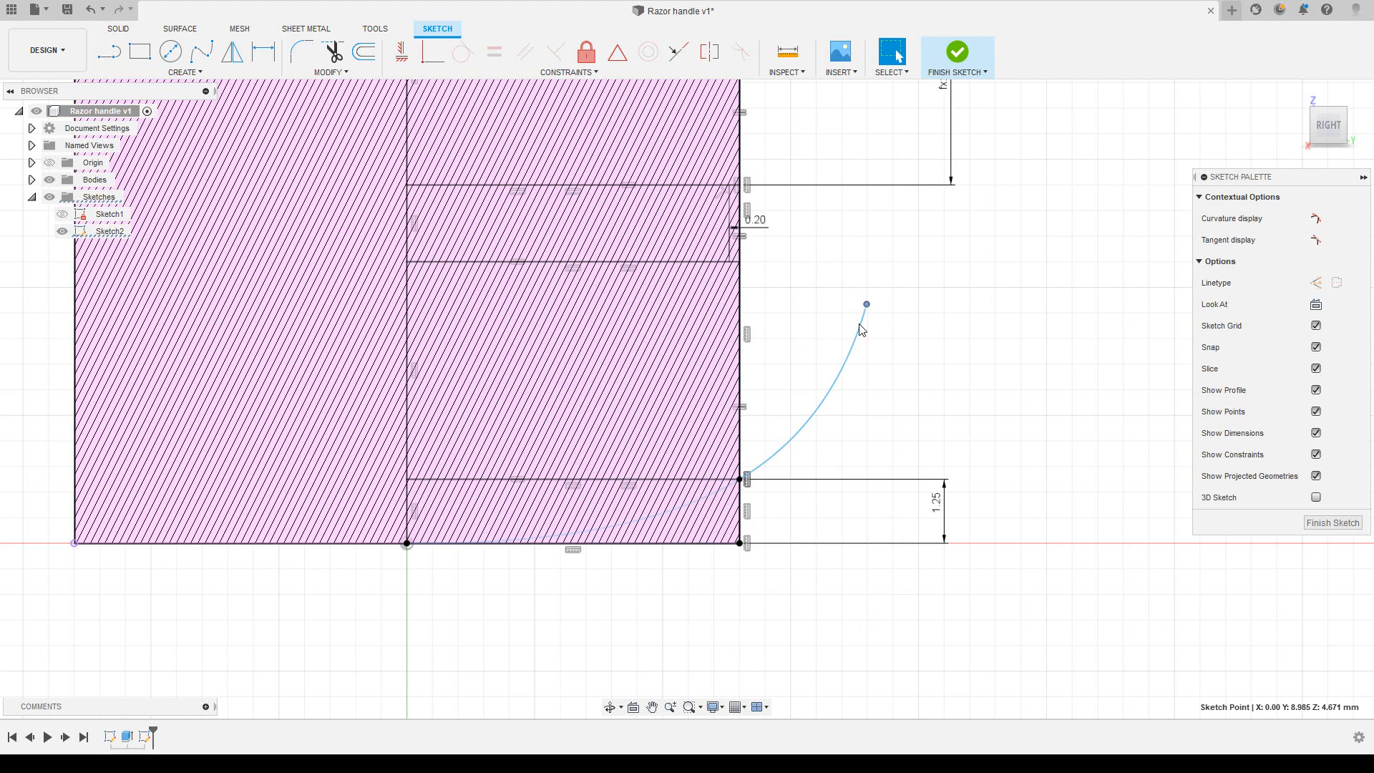
left_click(957, 52)
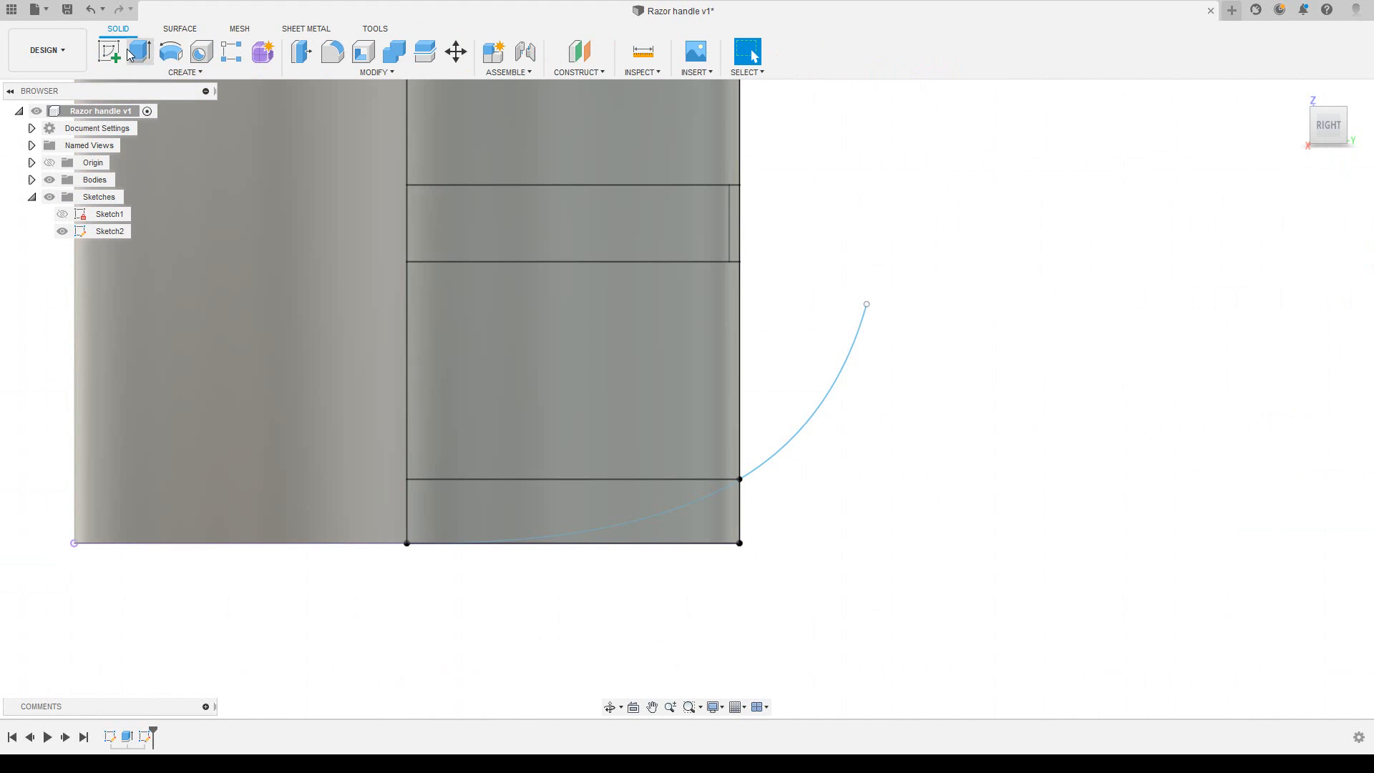
left_click(170, 51)
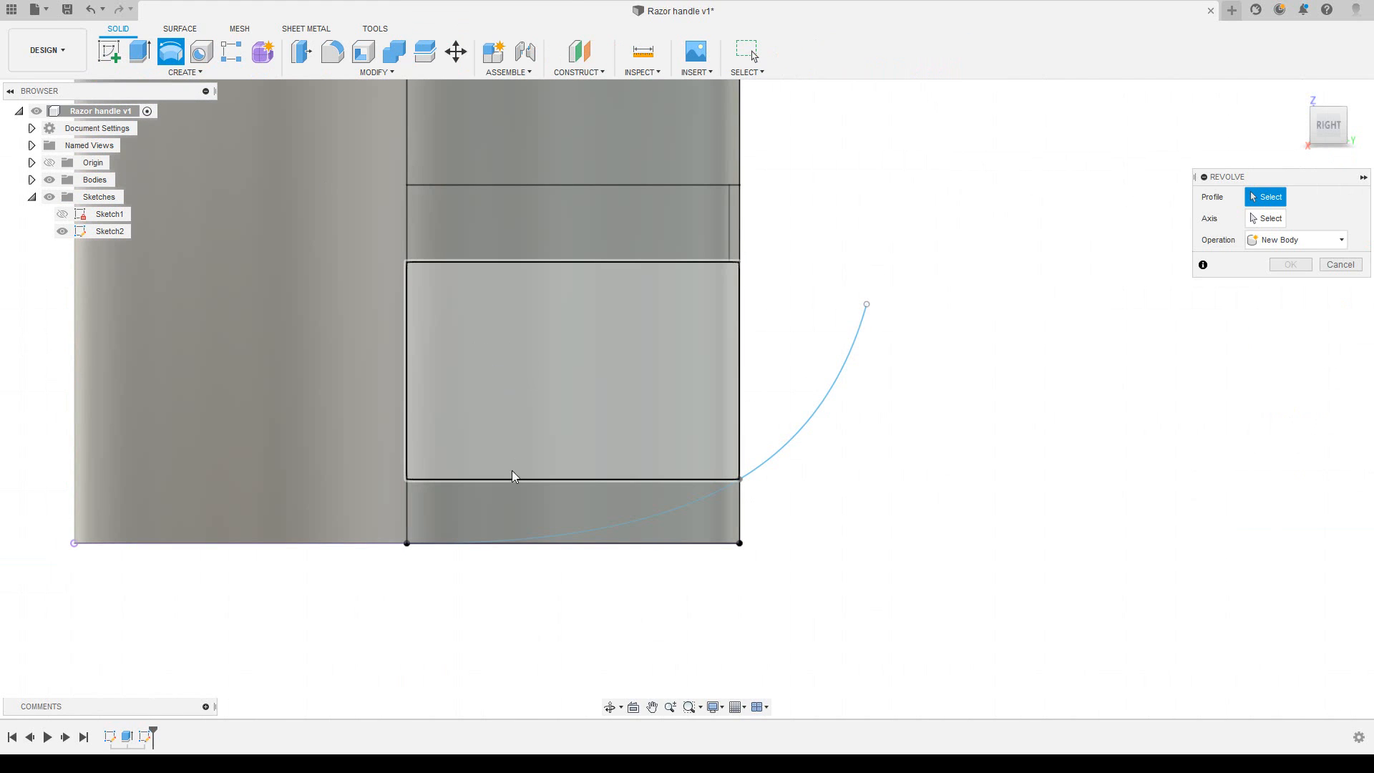
left_click(512, 505)
left_click(538, 358)
scroll(563, 208, "down", 3)
left_click(574, 253)
left_click(578, 178)
middle_click_drag(654, 212, 649, 574)
left_click(582, 434)
left_click(582, 362)
left_click(595, 199)
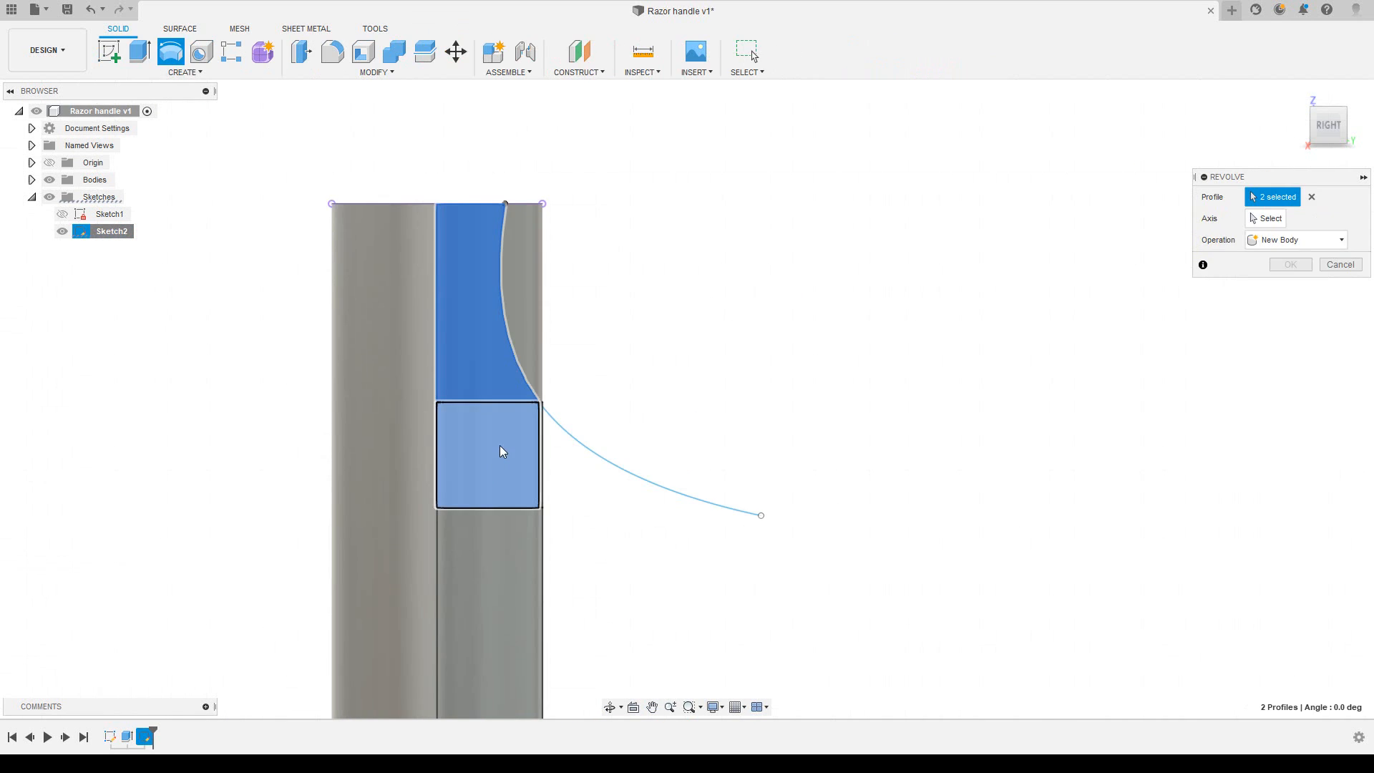
- Select the remaining revolve profiles down to the handle's base, leaving out the thin outer groove strips and the corner outside the spline
mouse_move(499, 445)
middle_mouse_down()
mouse_move(589, 443)
mouse_move(579, 115)
middle_mouse_up()
left_click(495, 285)
middle_click_drag(680, 708, 640, 258)
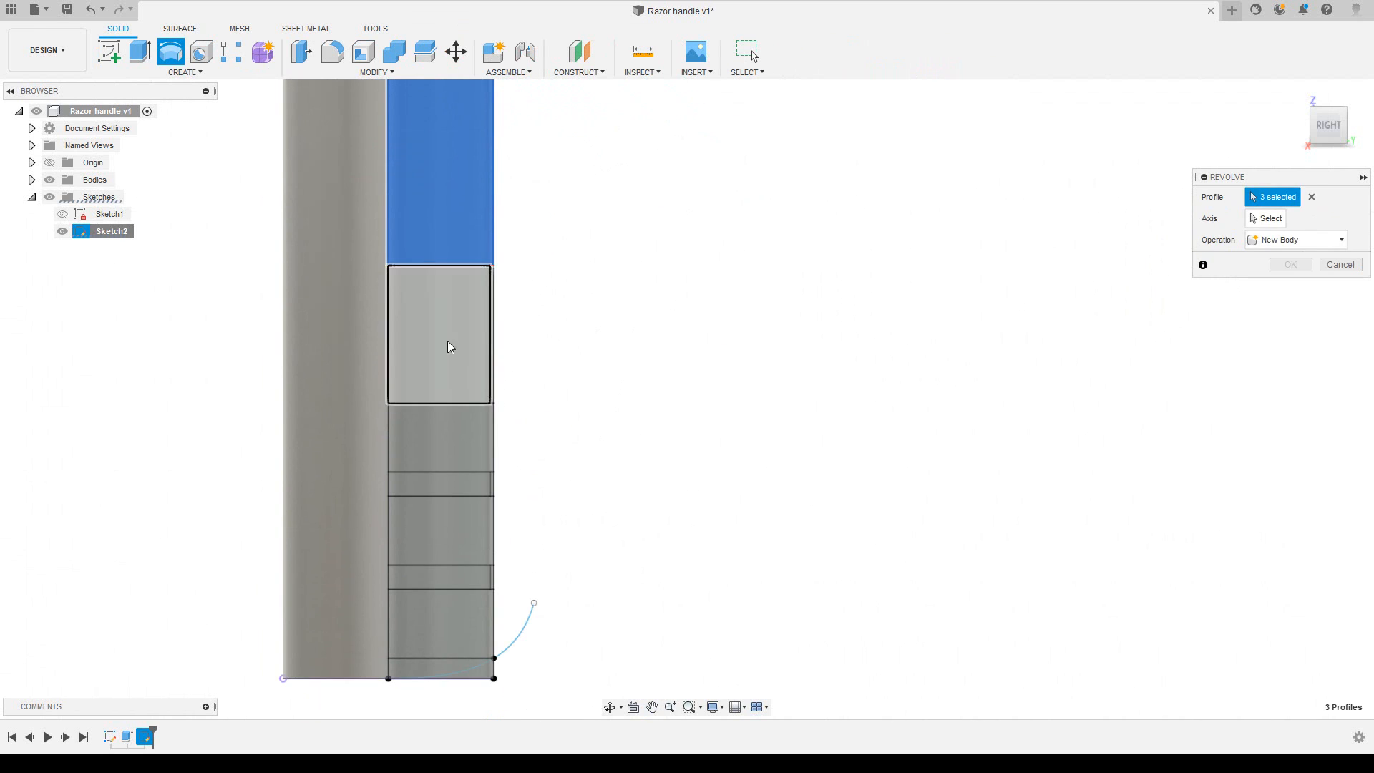
left_click(447, 347)
left_click(443, 437)
left_click(439, 482)
left_click(441, 529)
left_click(447, 576)
left_click(455, 626)
left_click(439, 664)
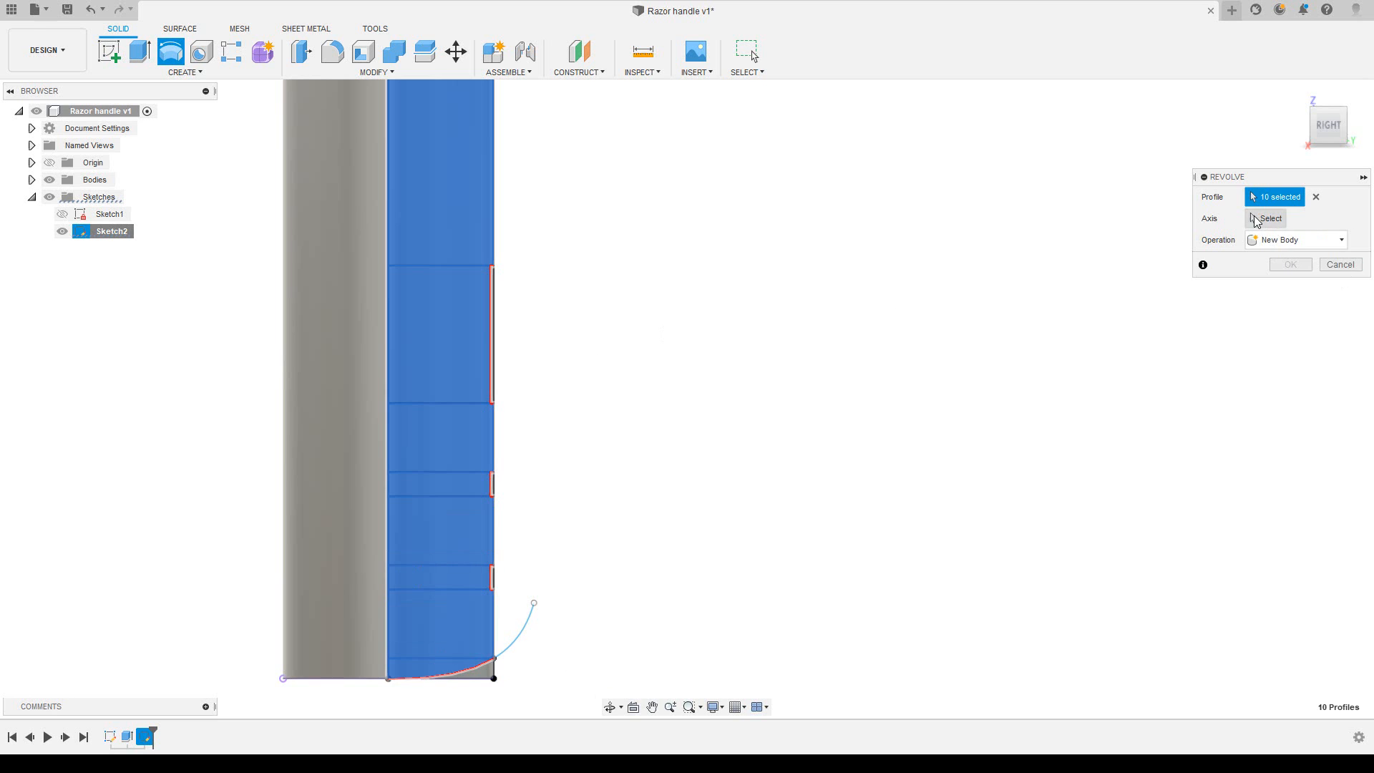
- Set the cylinder's vertical centre line as the revolve axis
left_click(1264, 219)
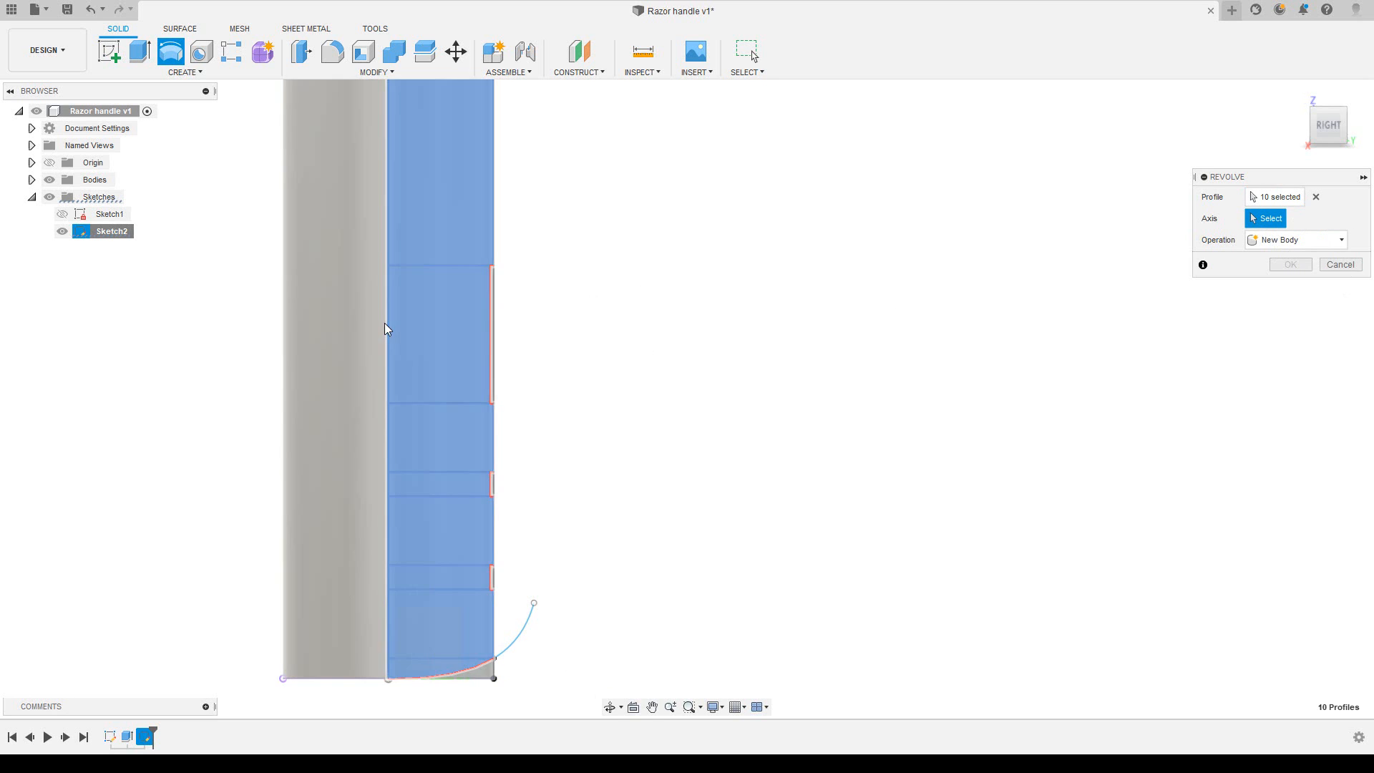
scroll(512, 288, "down", 3)
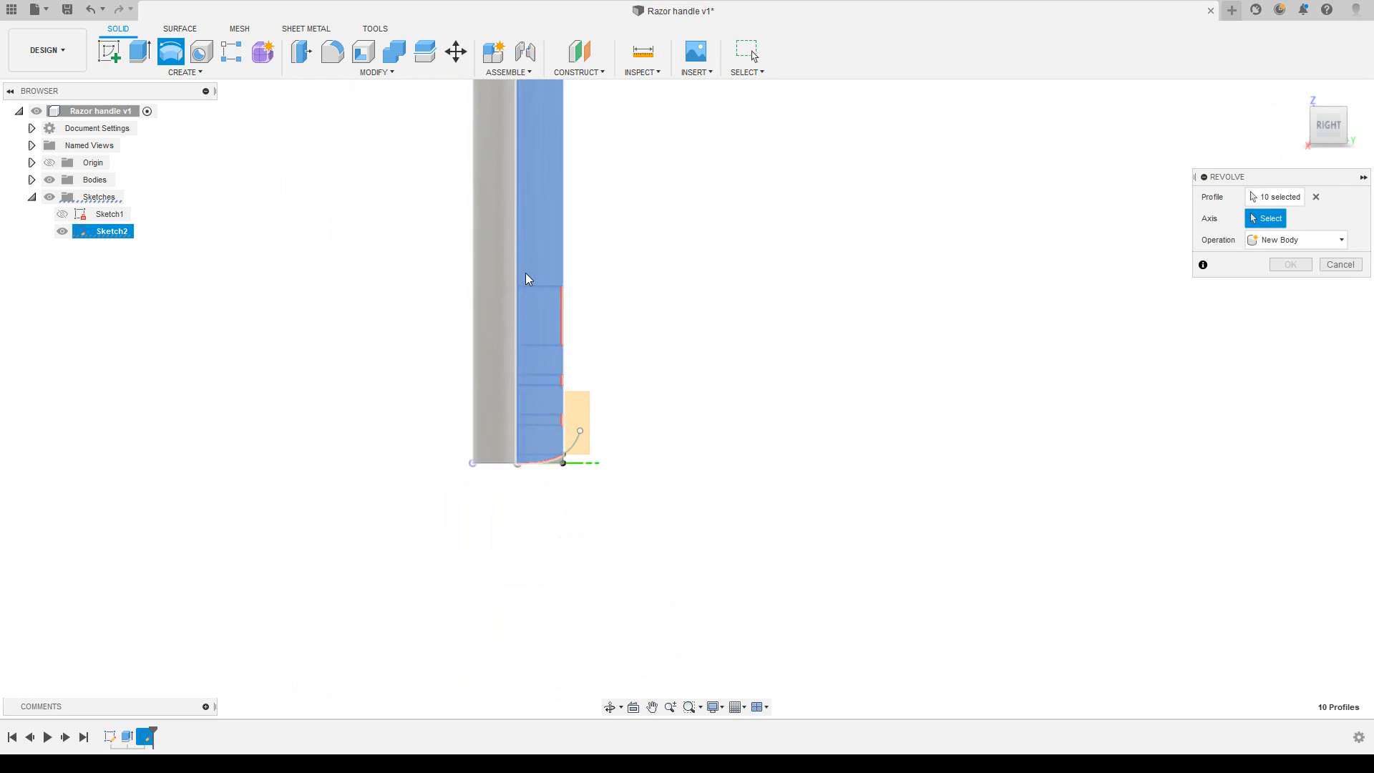
middle_click_drag(515, 282, 521, 426)
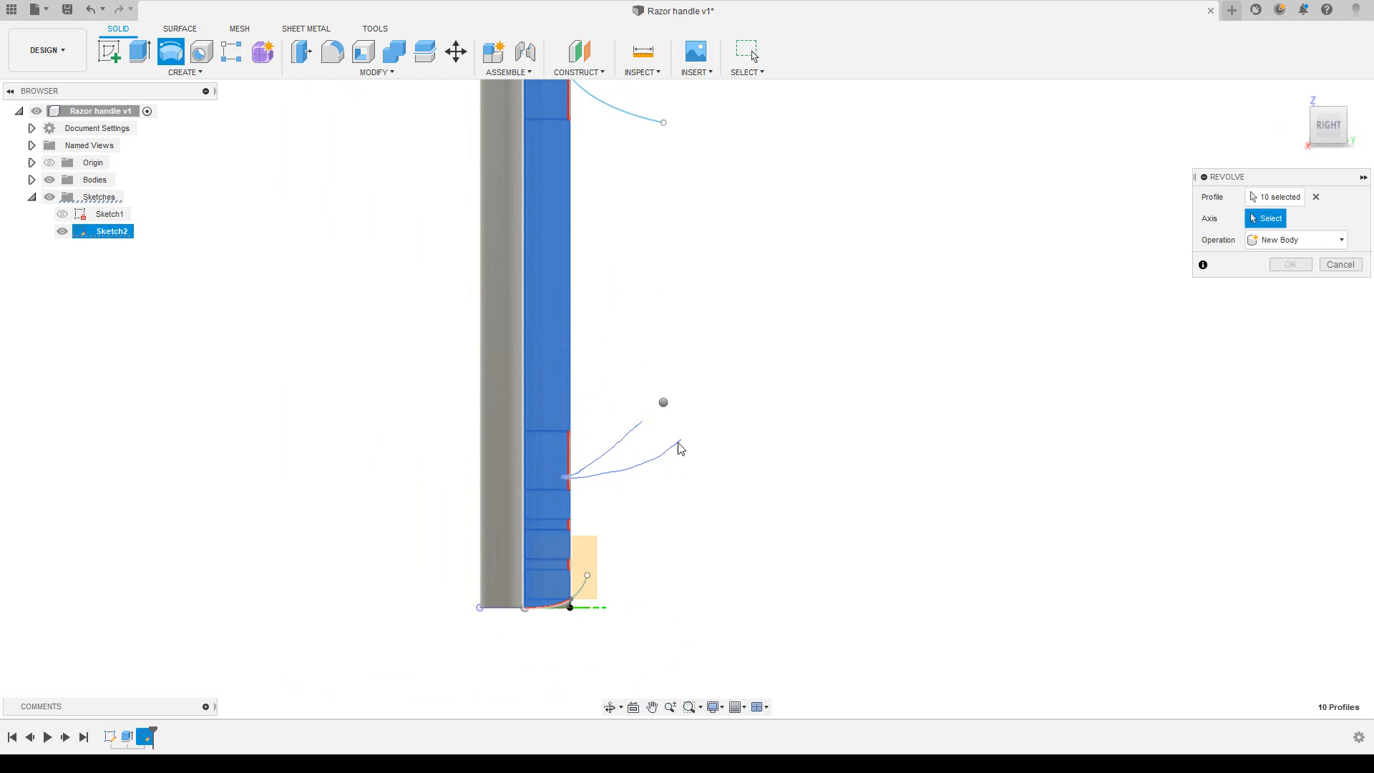
left_click(1342, 133)
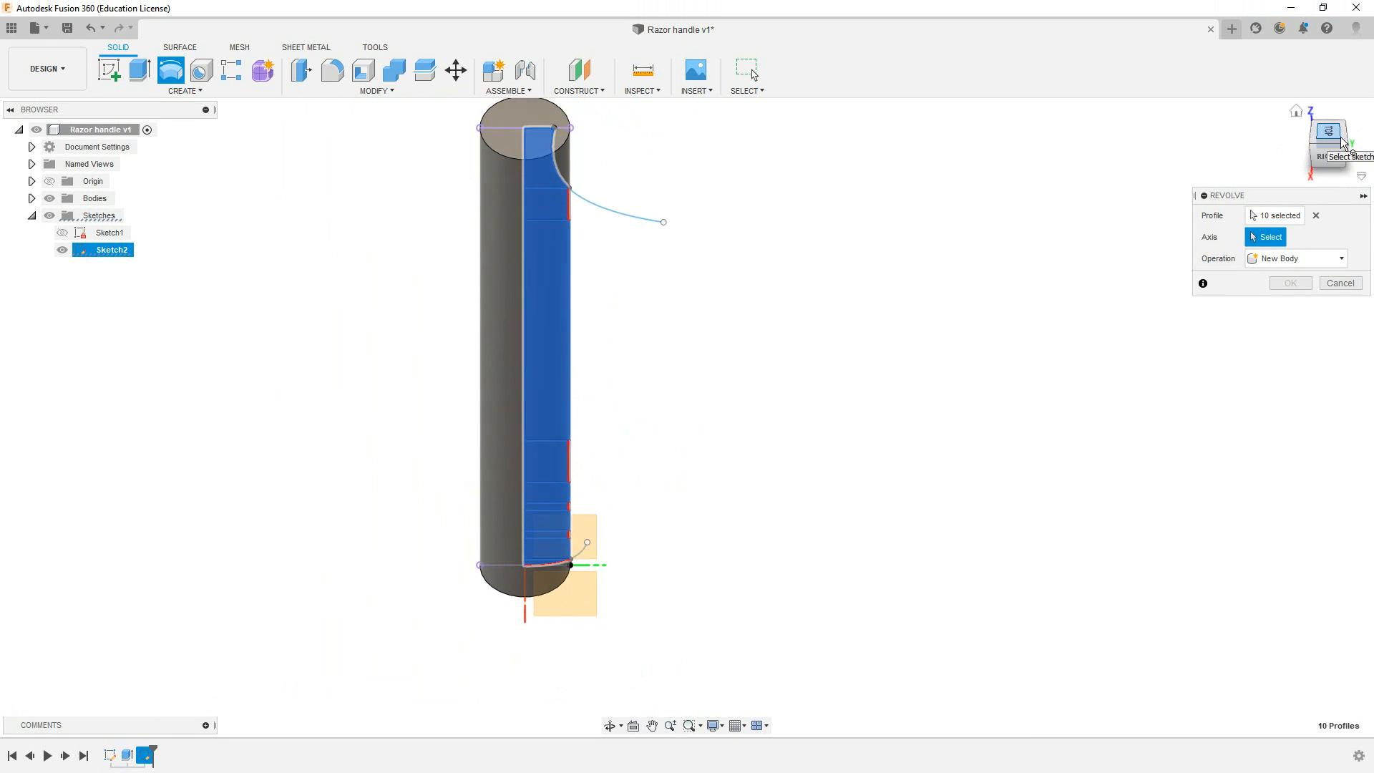
left_click(1319, 158)
left_click(1310, 146)
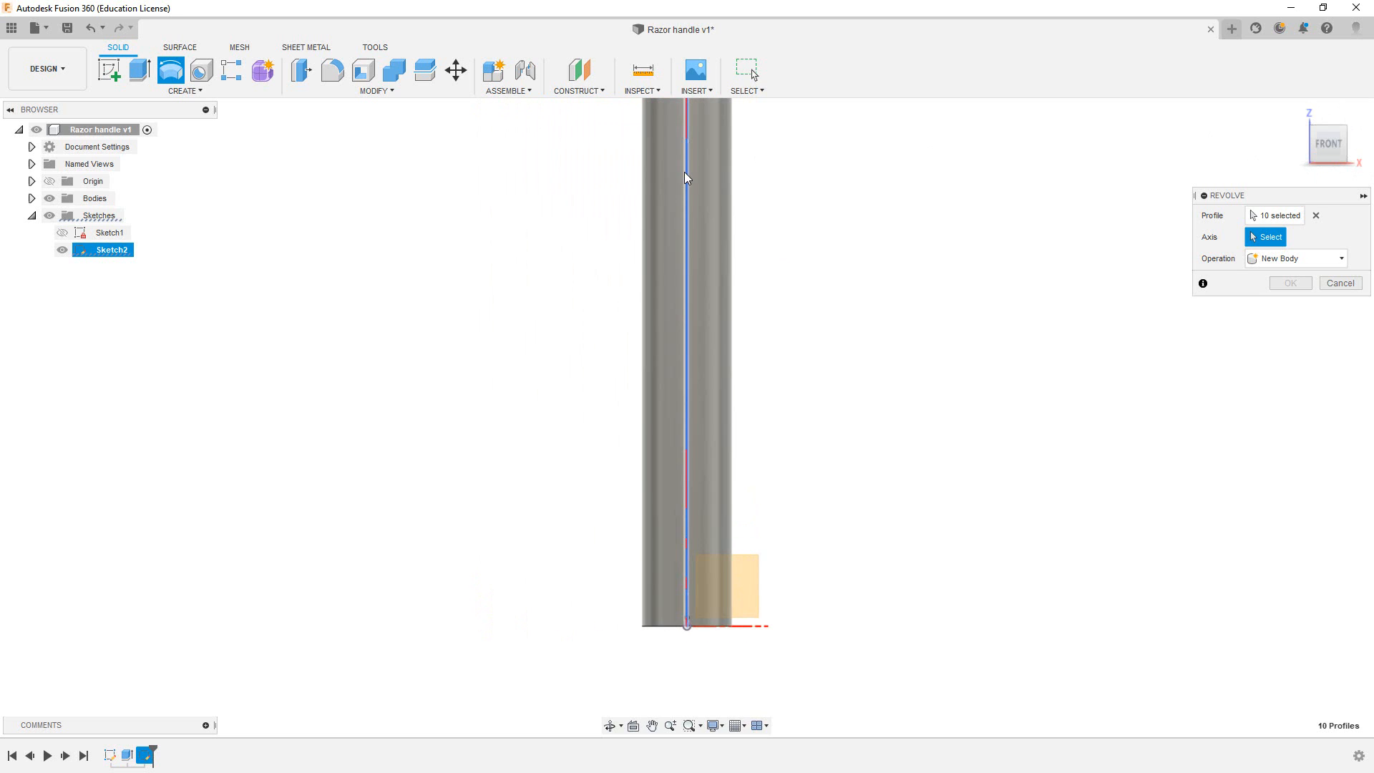
left_click(686, 181)
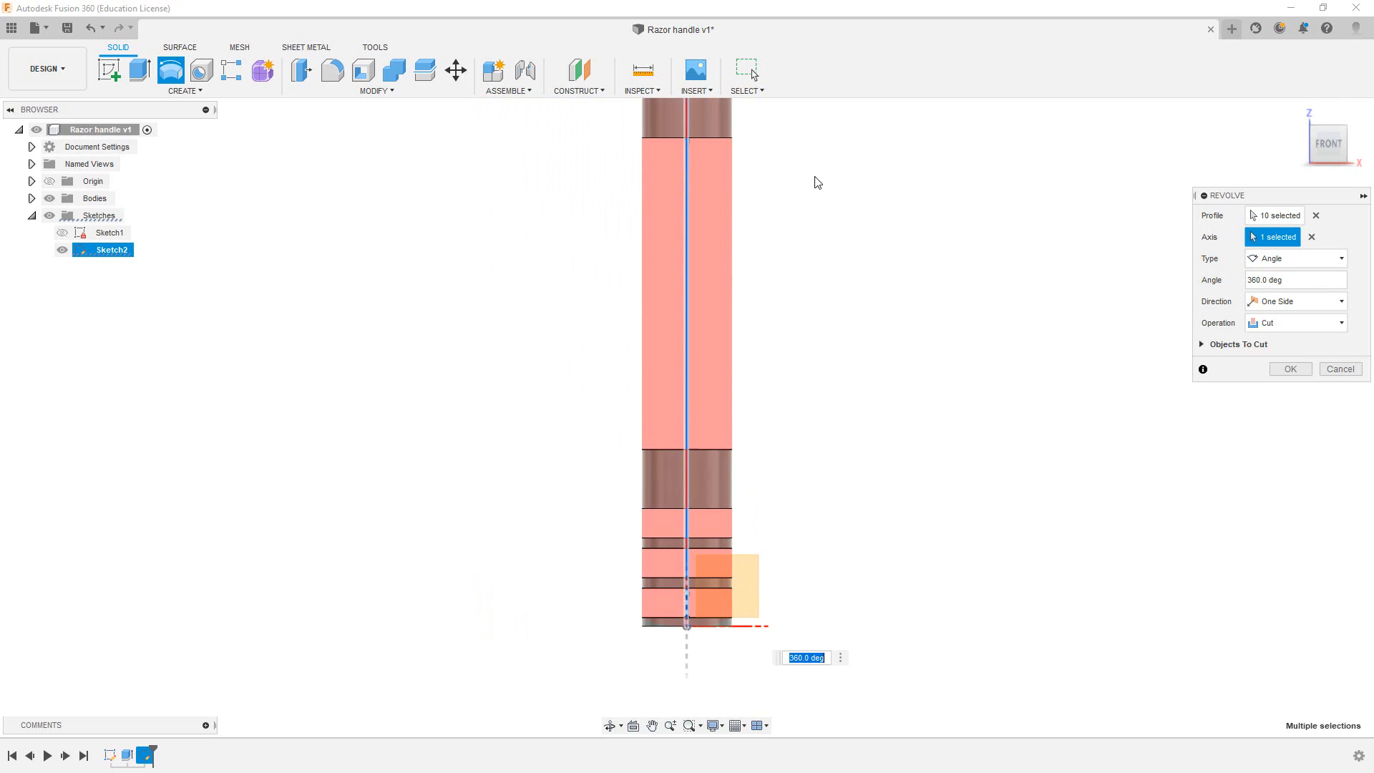
- Set the 360 degree revolve's operation to Intersect and create the feature
left_click(1344, 132)
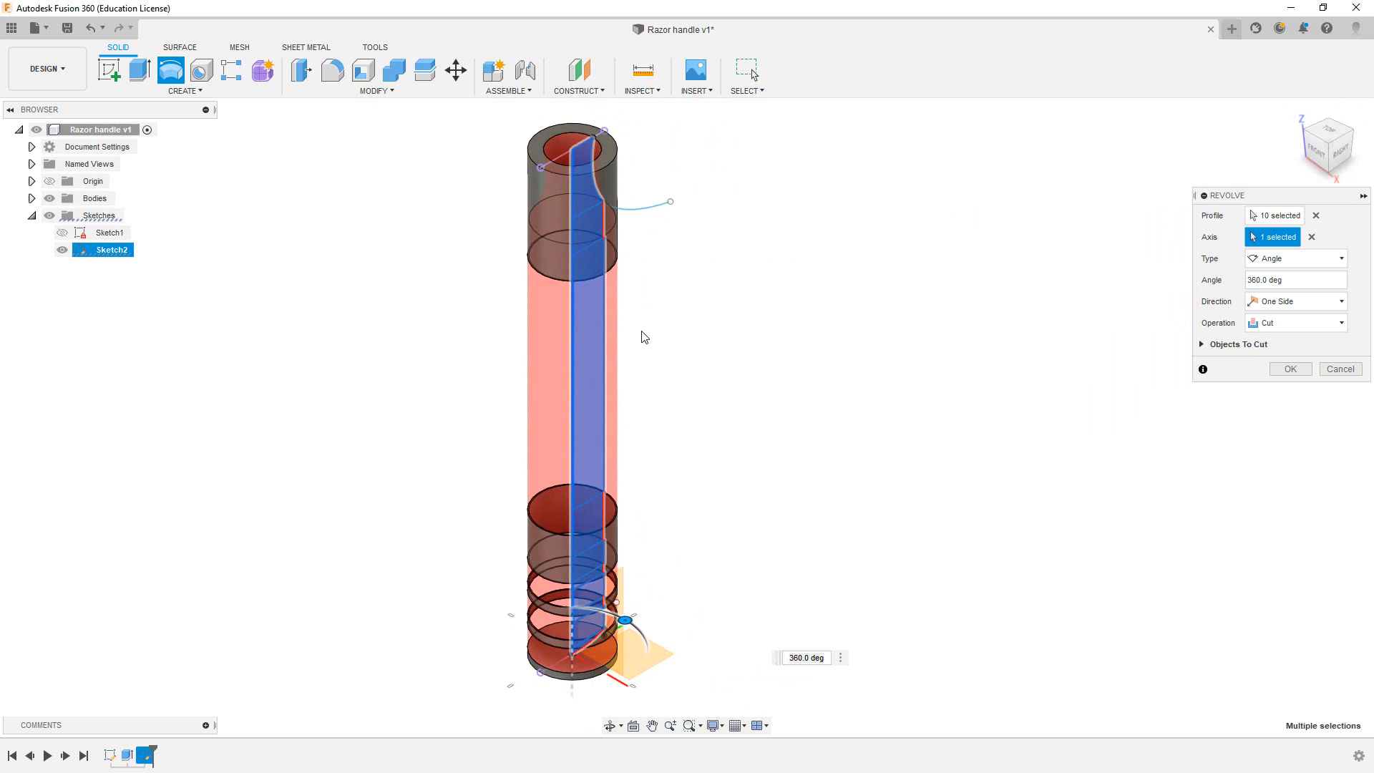
left_click(1295, 323)
left_click(1277, 373)
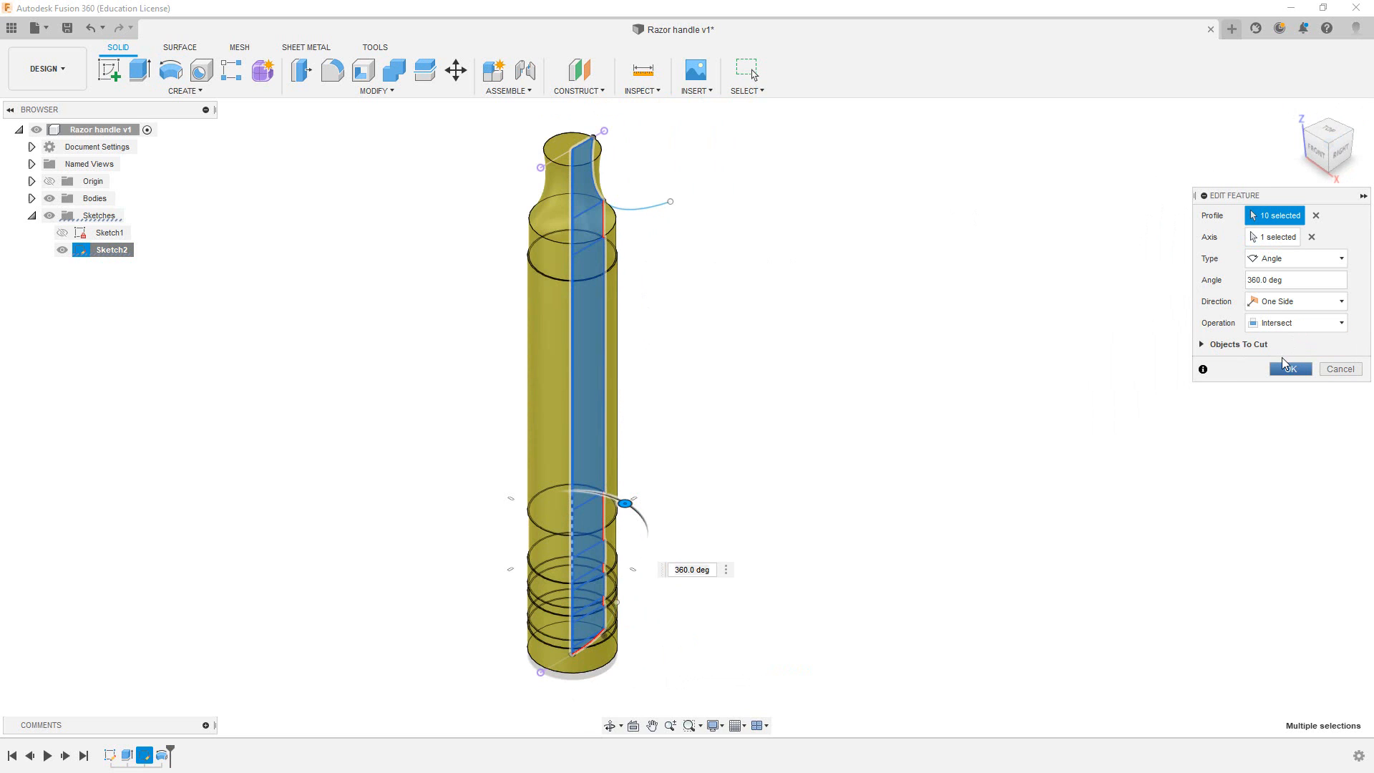
left_click(1290, 368)
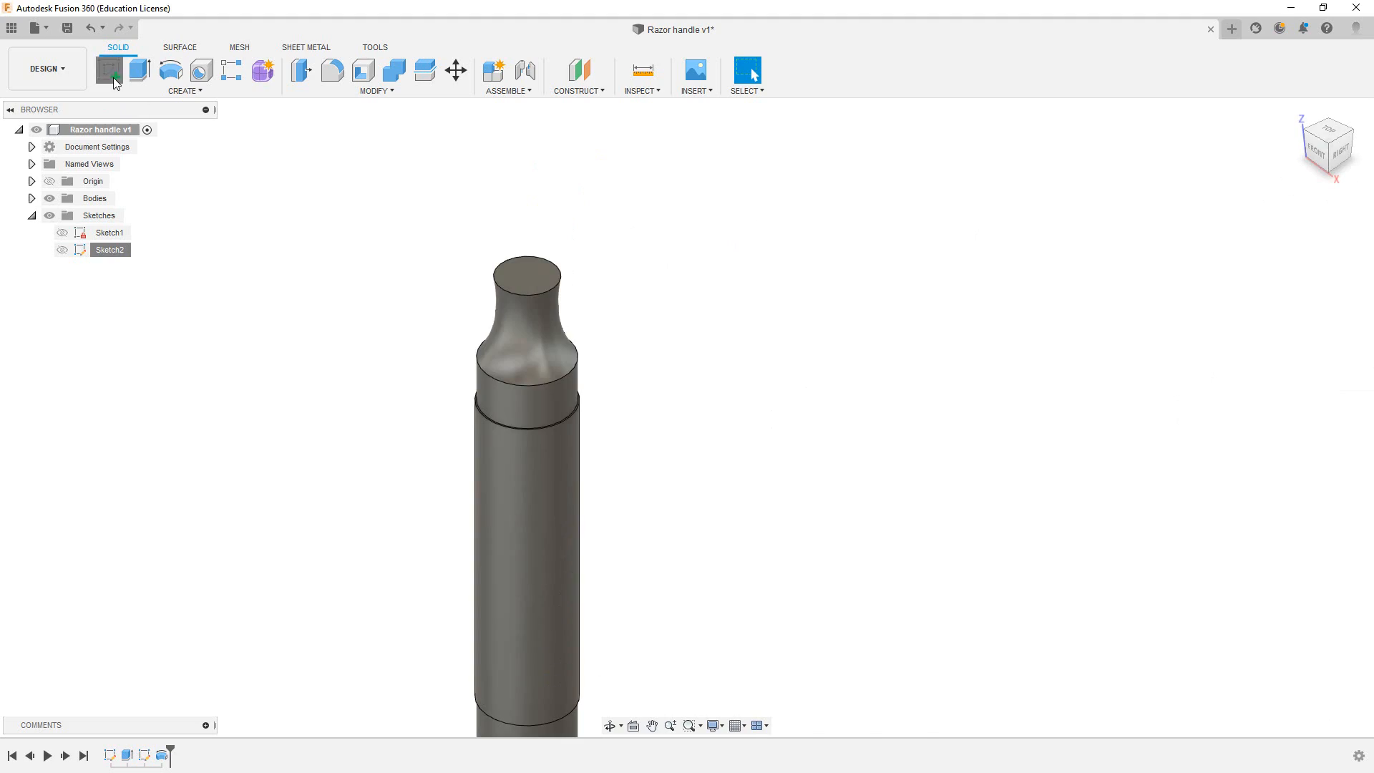
- Sketch a single point at the centre of the handle's top face and finish the sketch
left_click(113, 75)
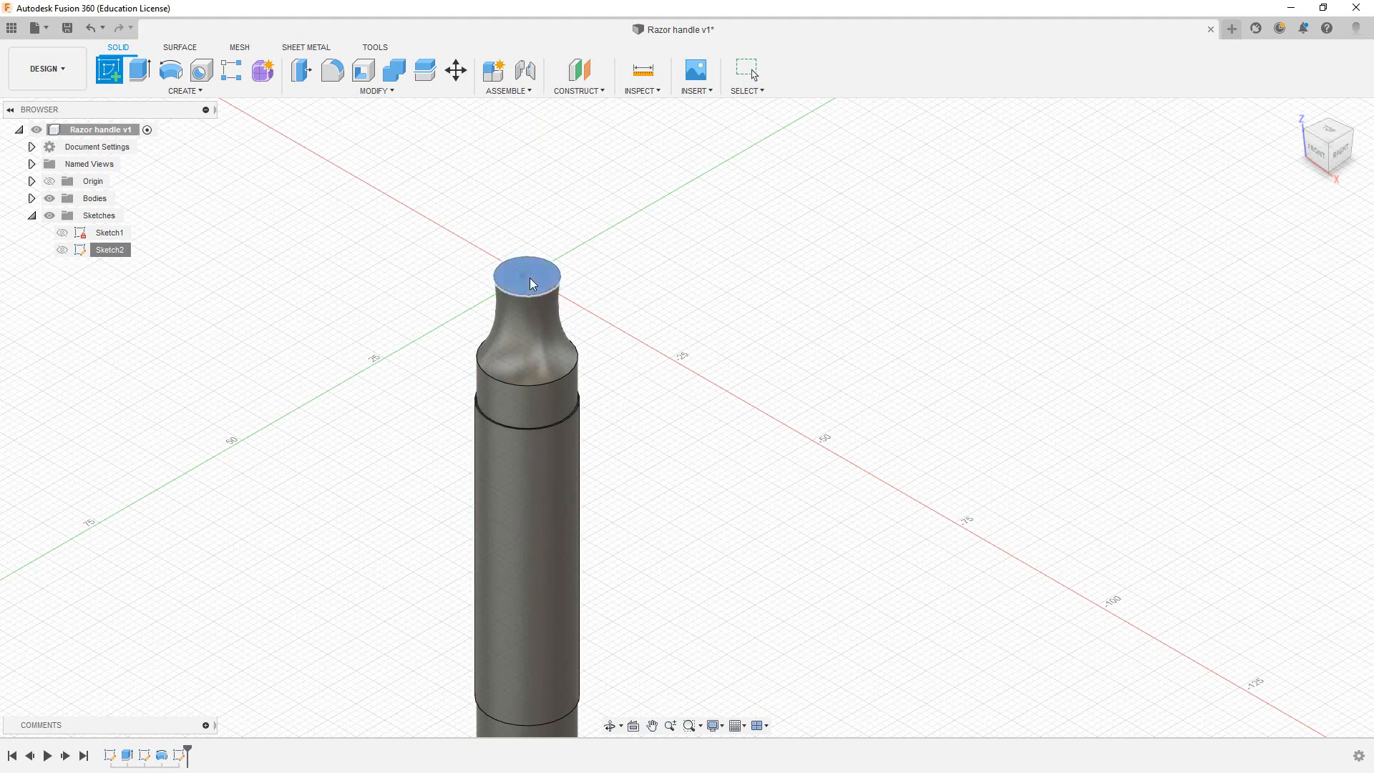
left_click(531, 284)
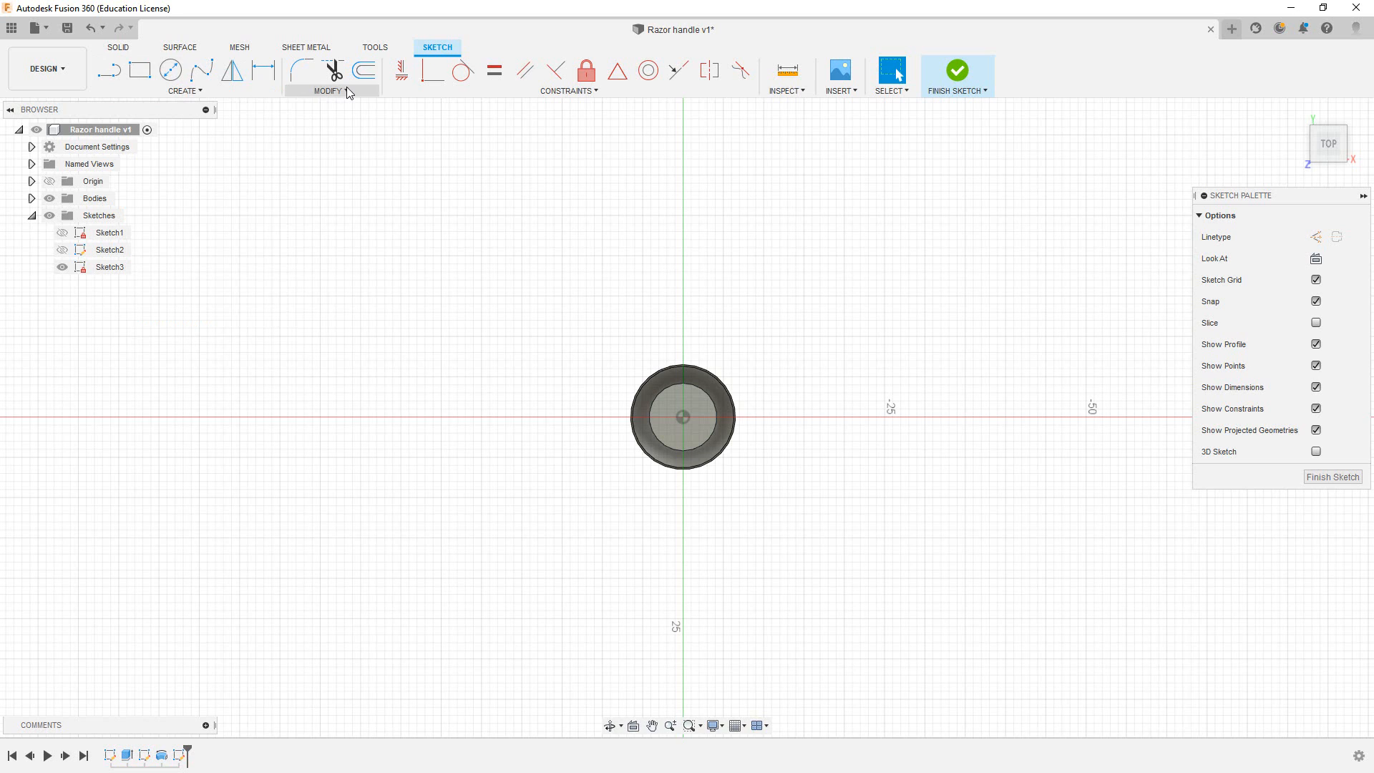
left_click(187, 91)
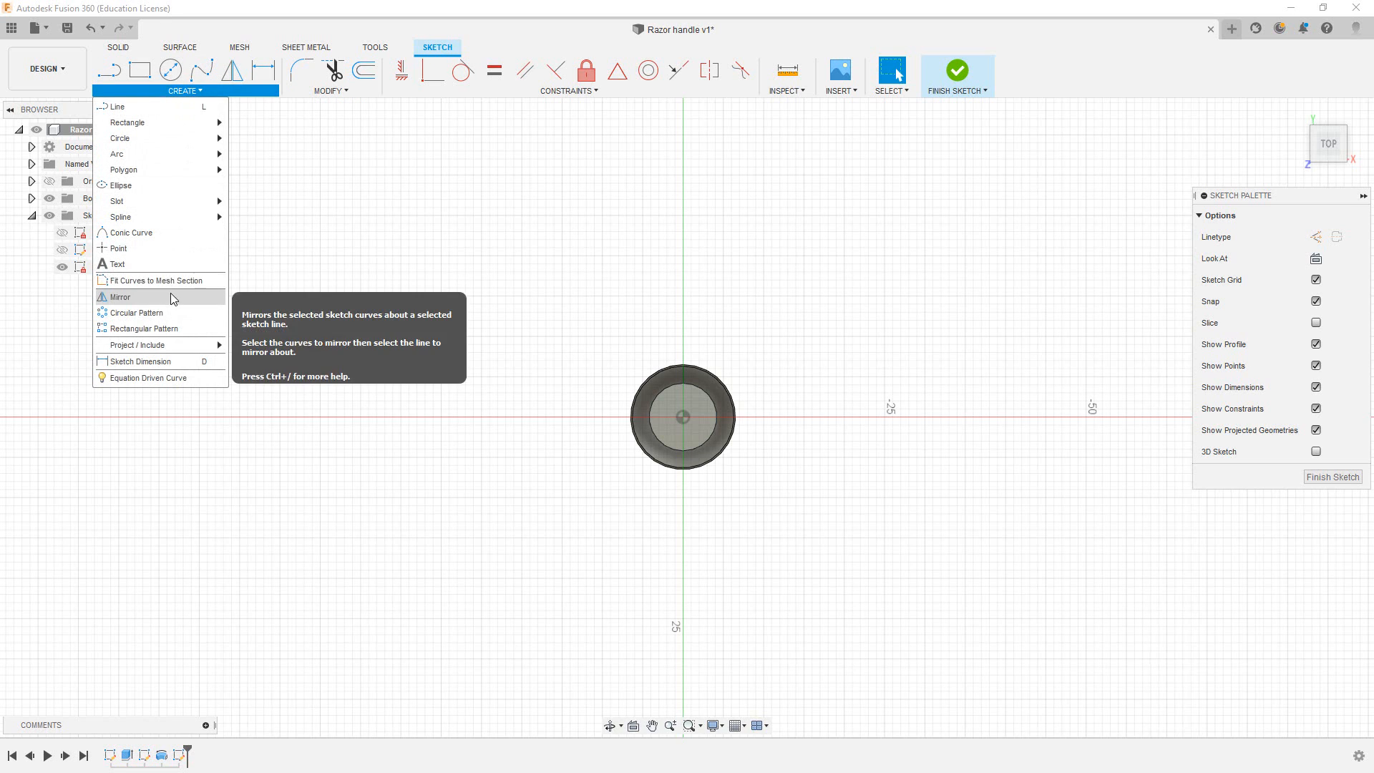
left_click(173, 248)
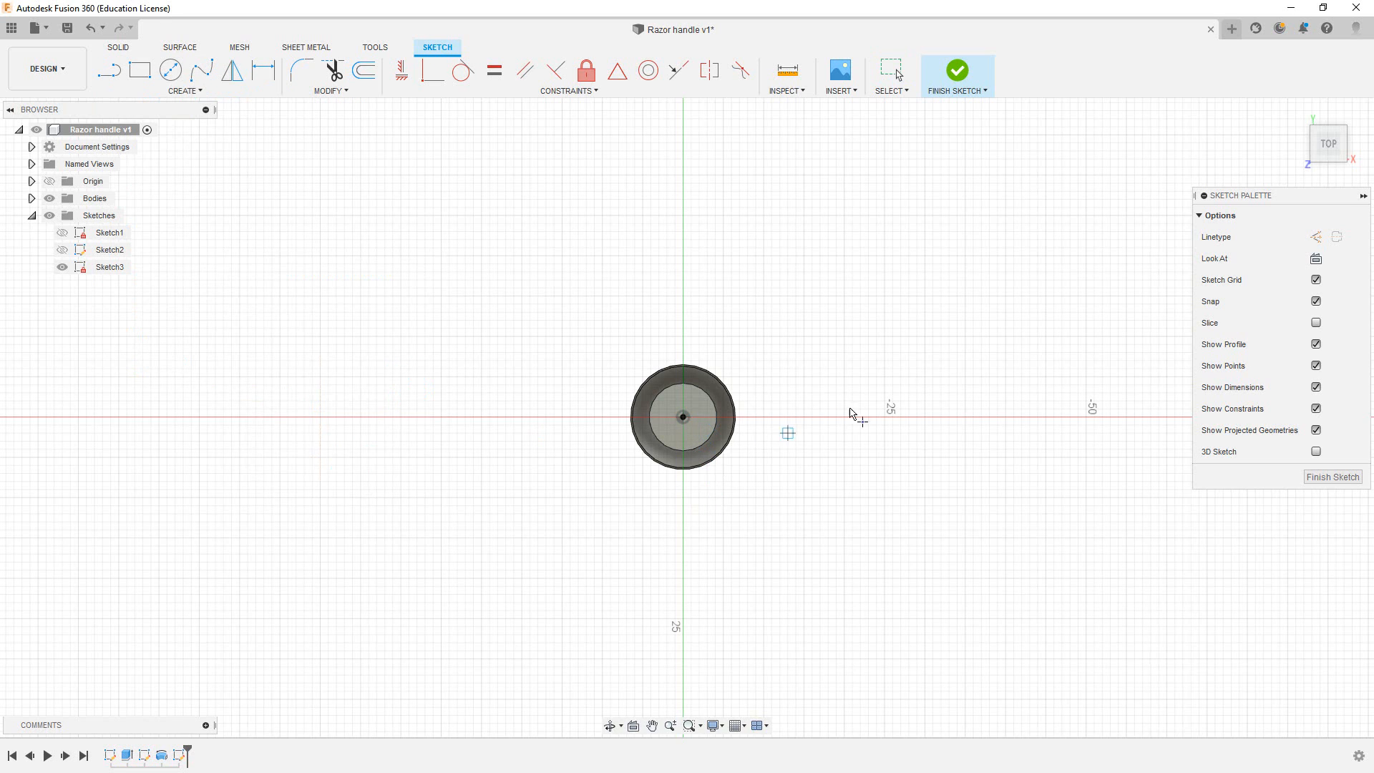
left_click(957, 75)
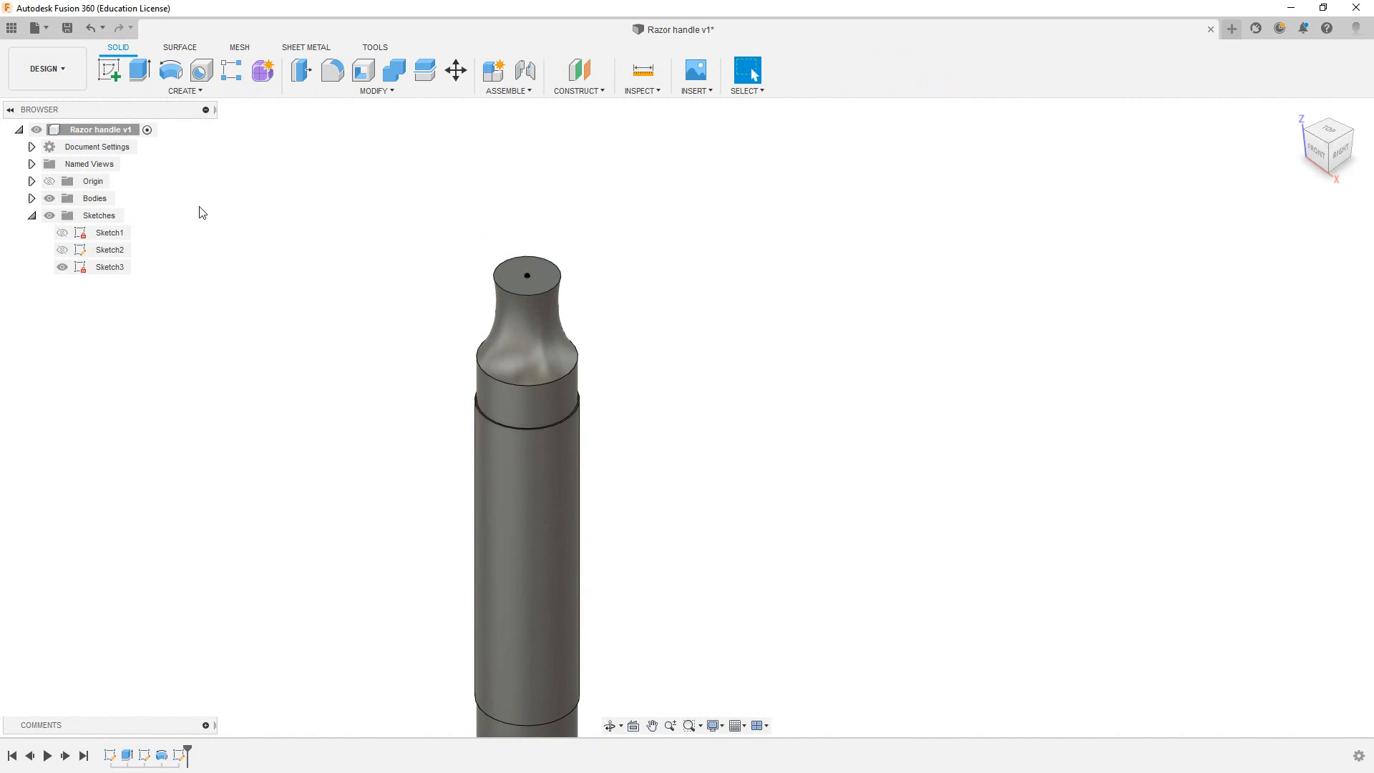
- Start a simple tapped hole at the top face's sketch point, with full thread offset and a flat drill point
left_click(185, 91)
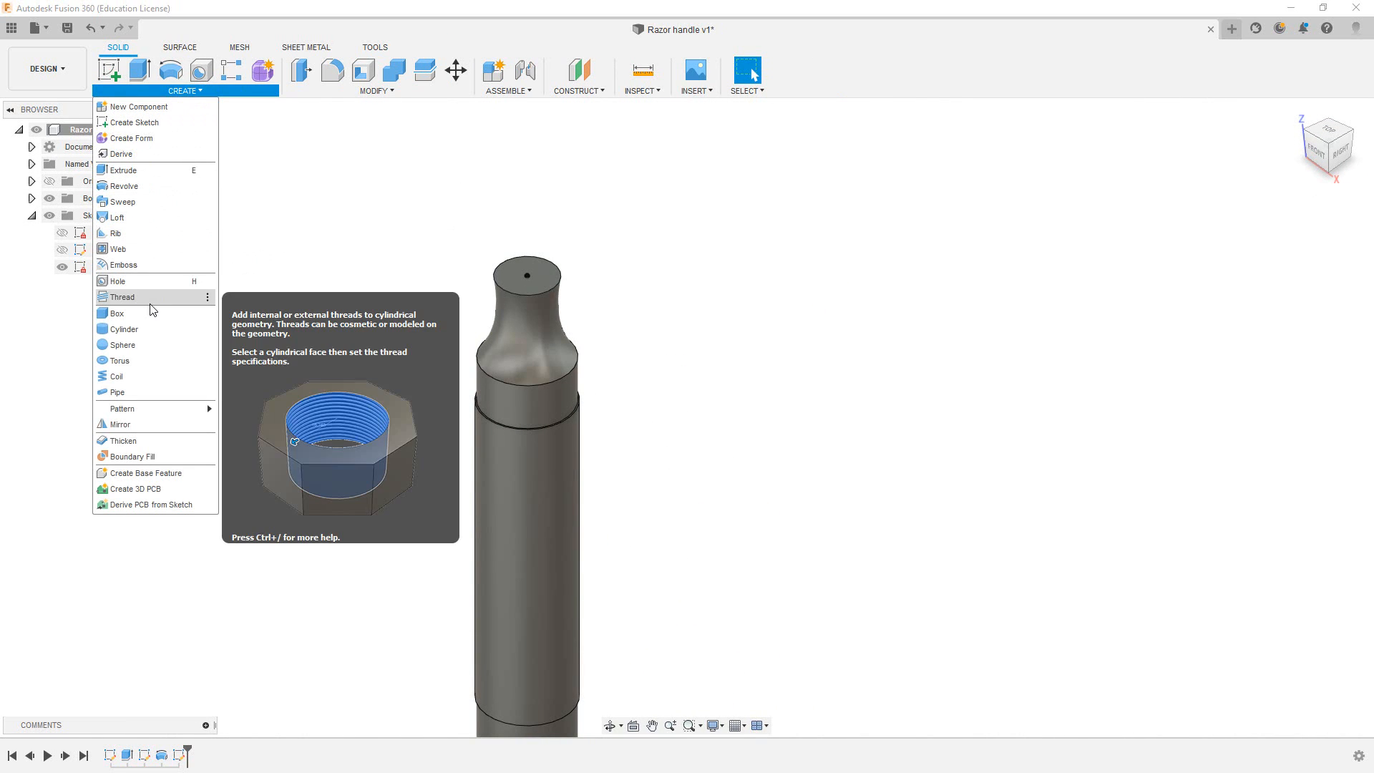
left_click(150, 281)
left_click(526, 275)
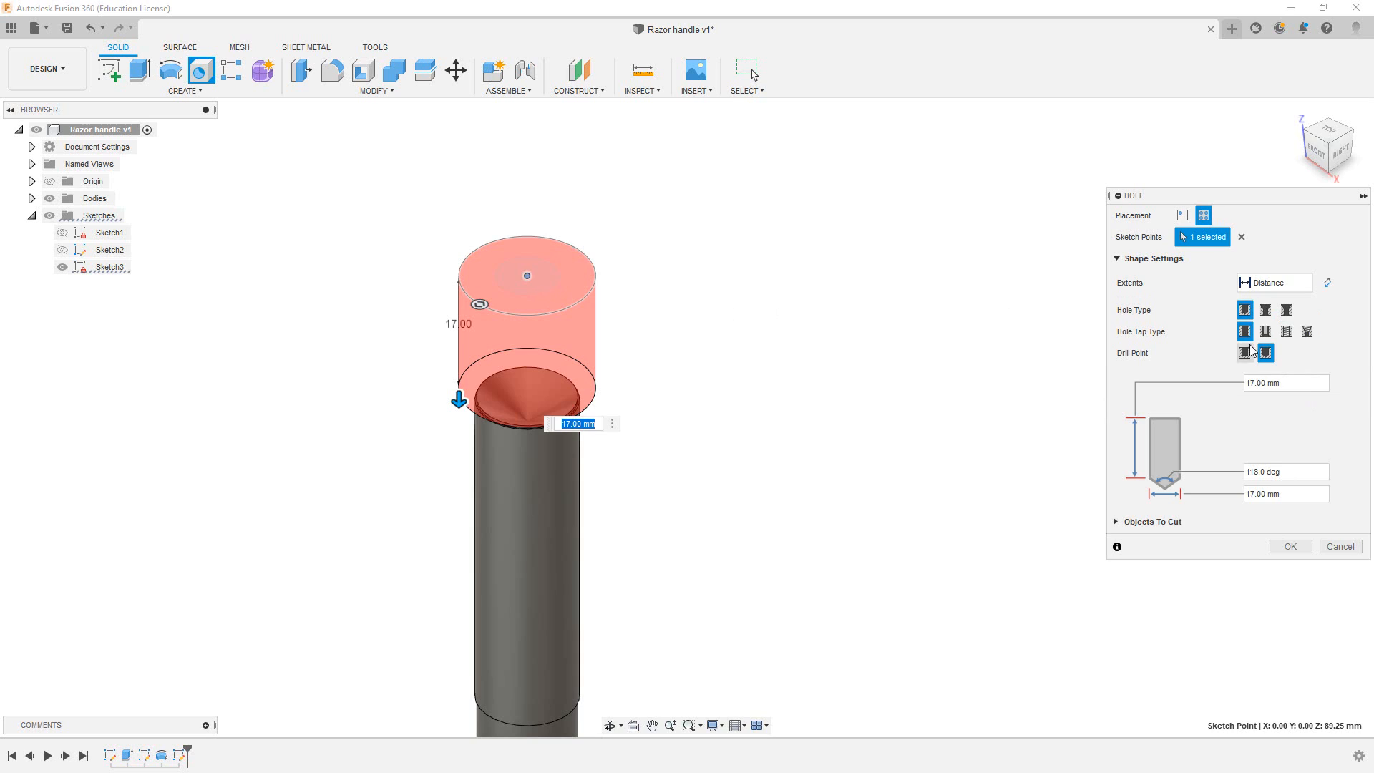
left_click(1248, 335)
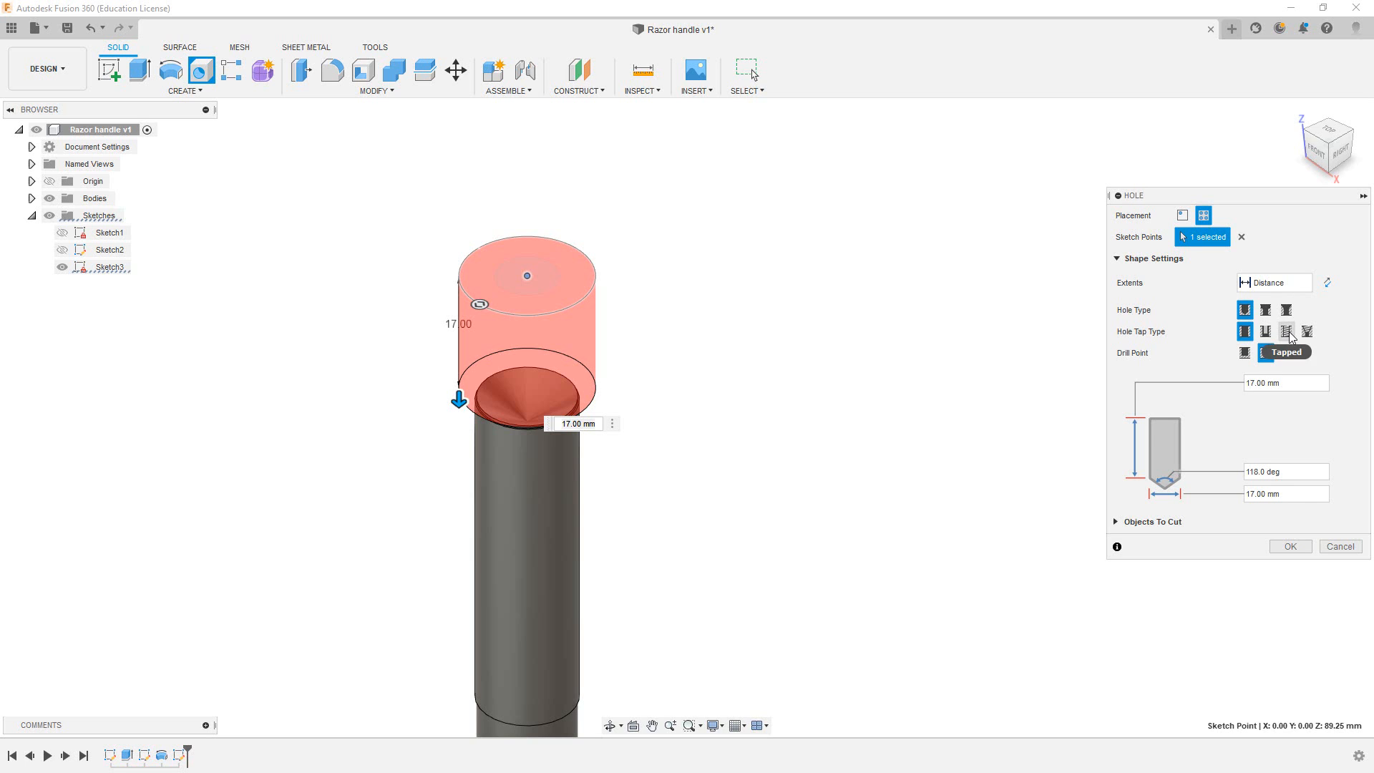
left_click(1288, 334)
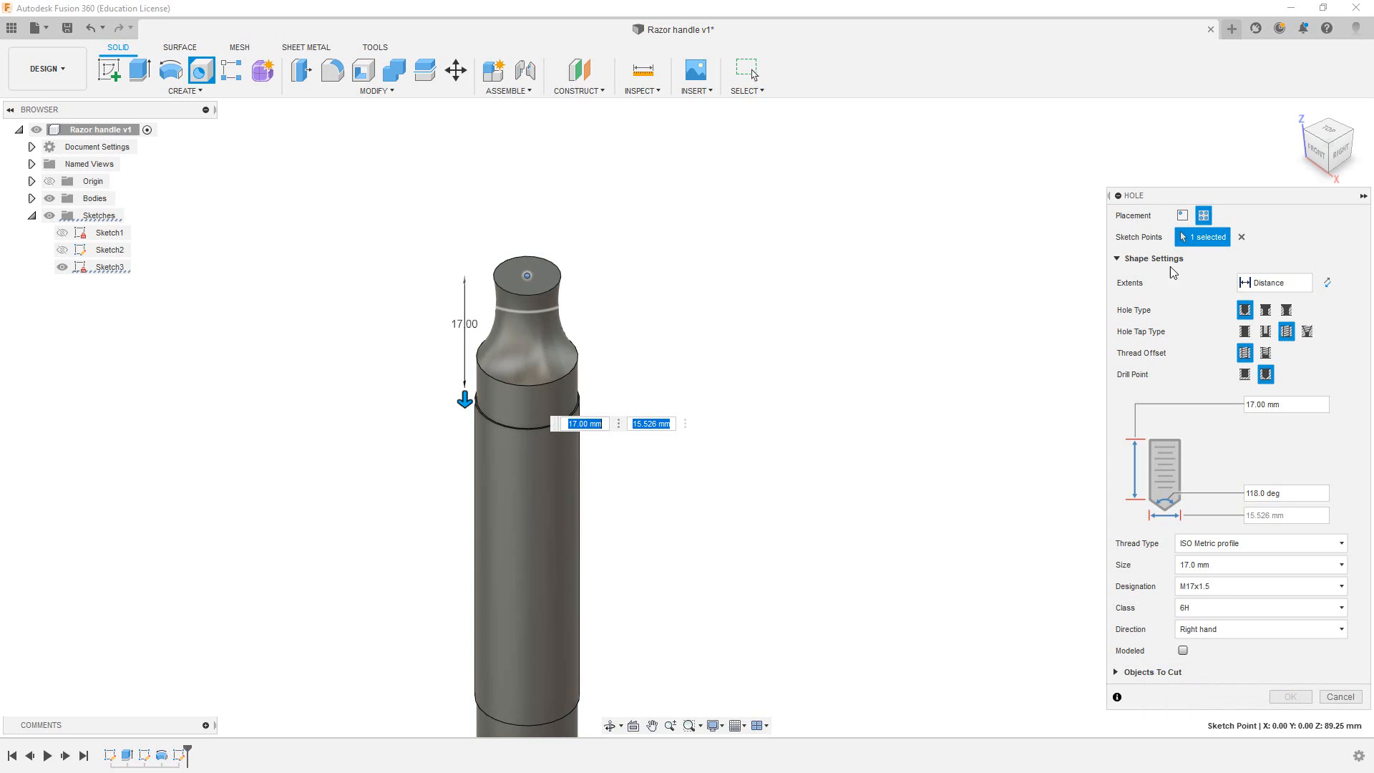
left_click(1245, 374)
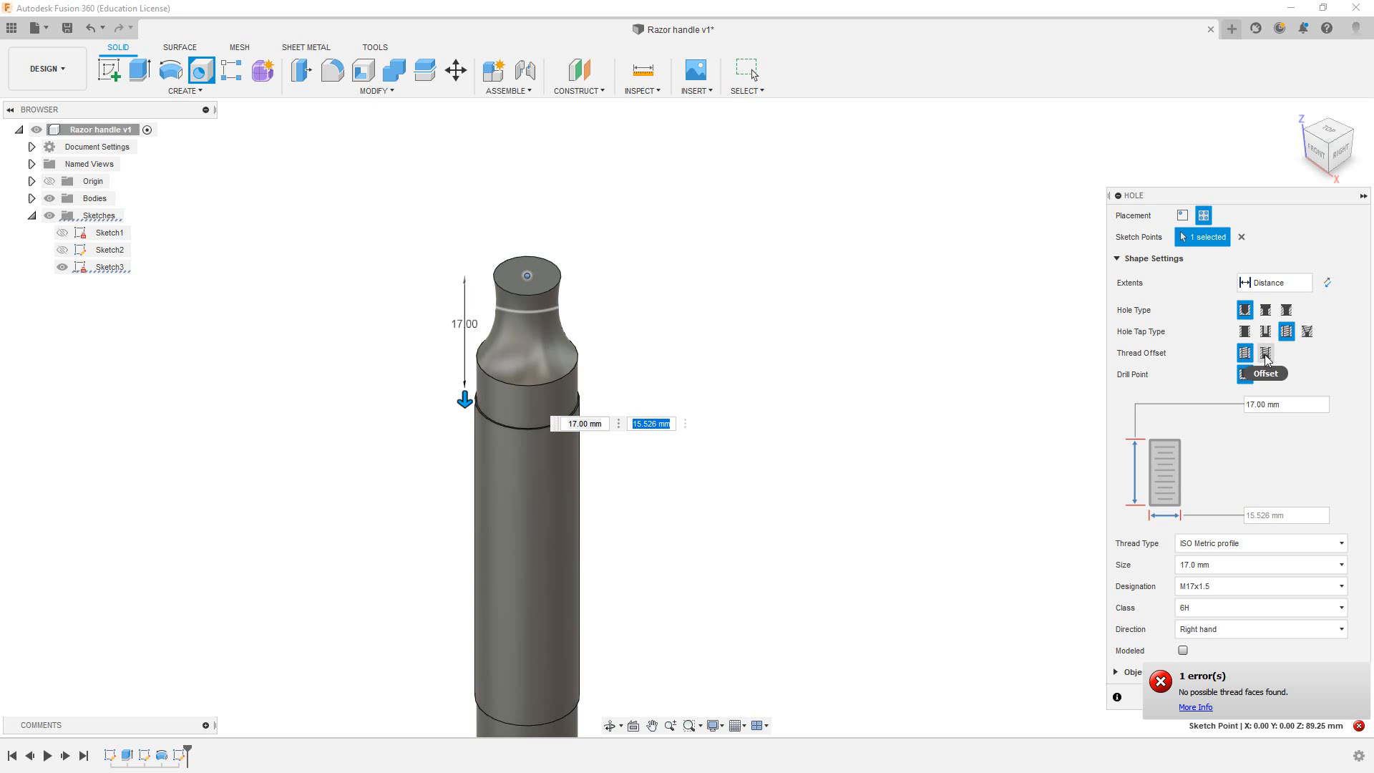
left_click(1265, 354)
left_click(1245, 353)
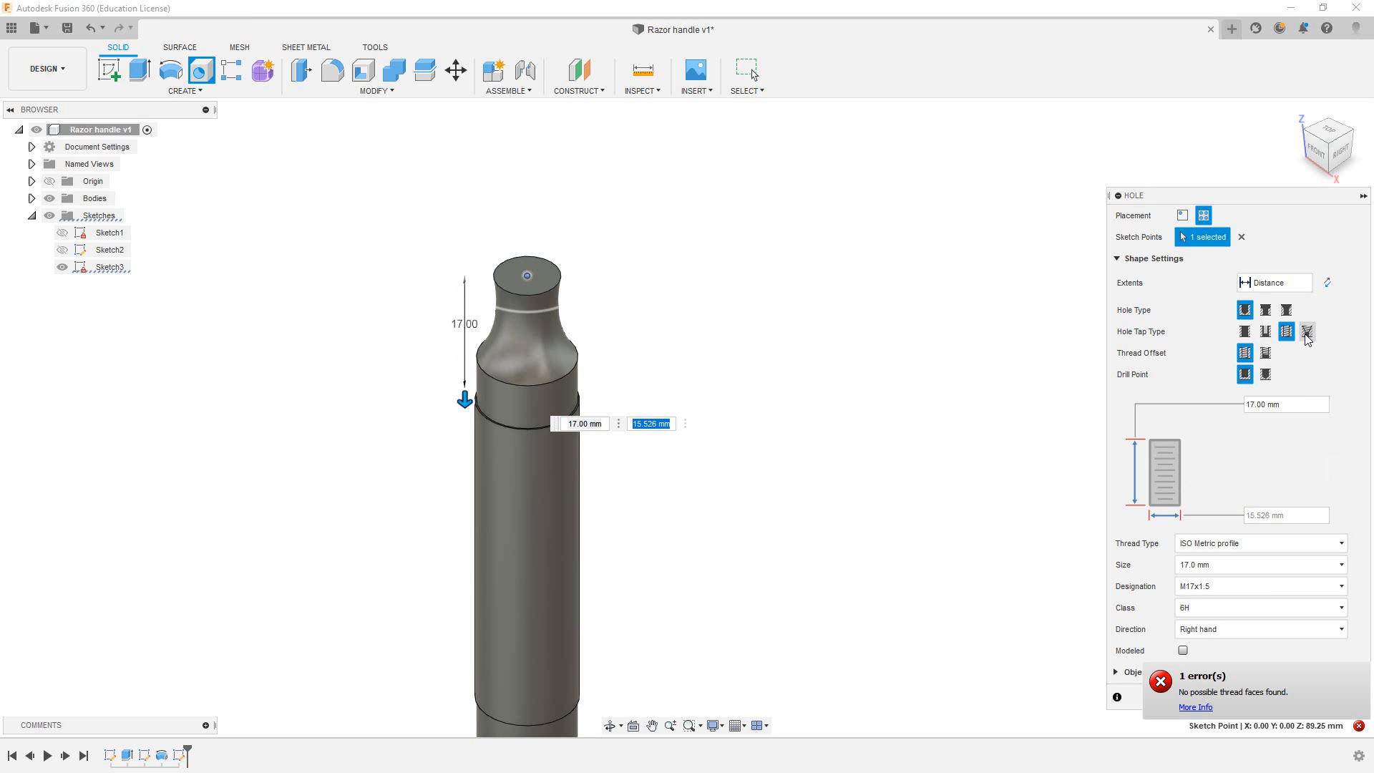
- Set the hole's ISO Metric thread size to 4.0 mm with the M4x0.7 designation
scroll(1255, 569, "down", 3)
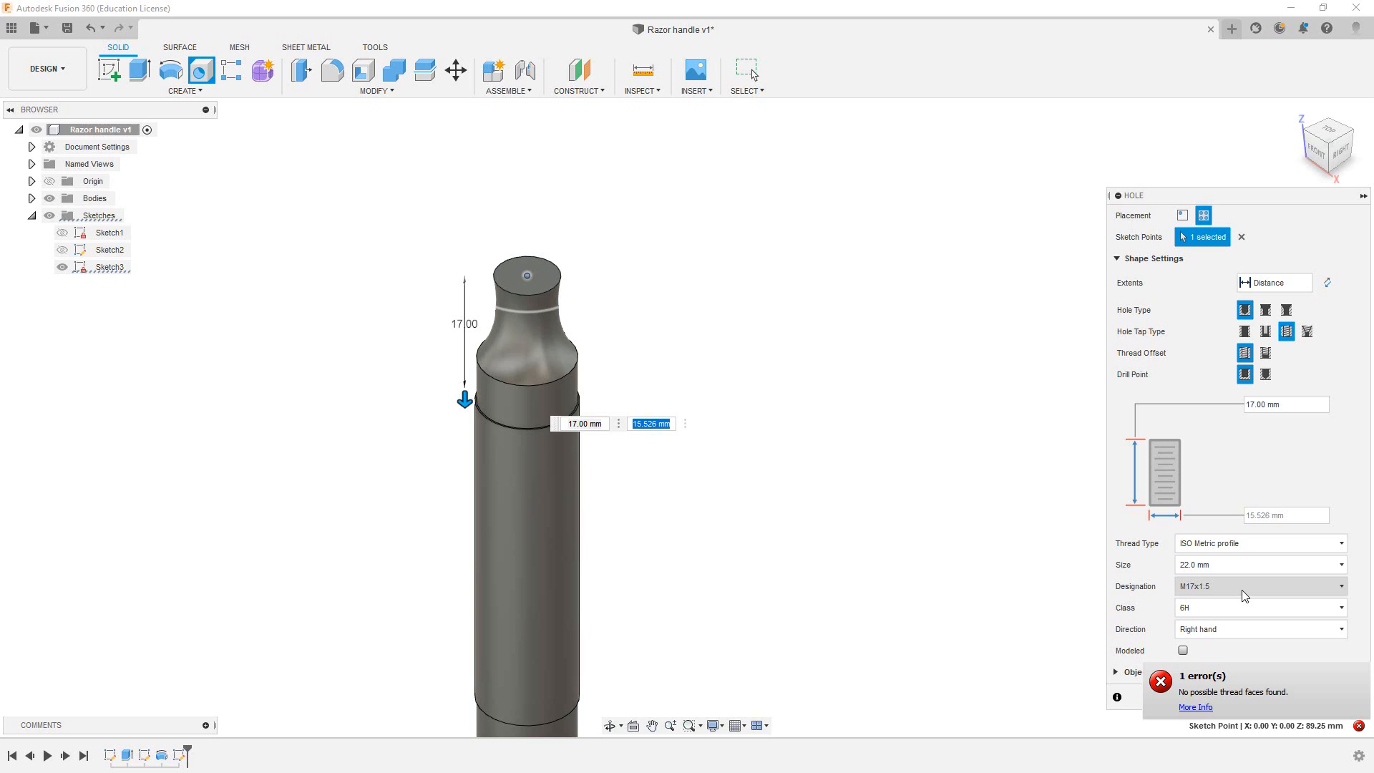
left_click(1242, 589)
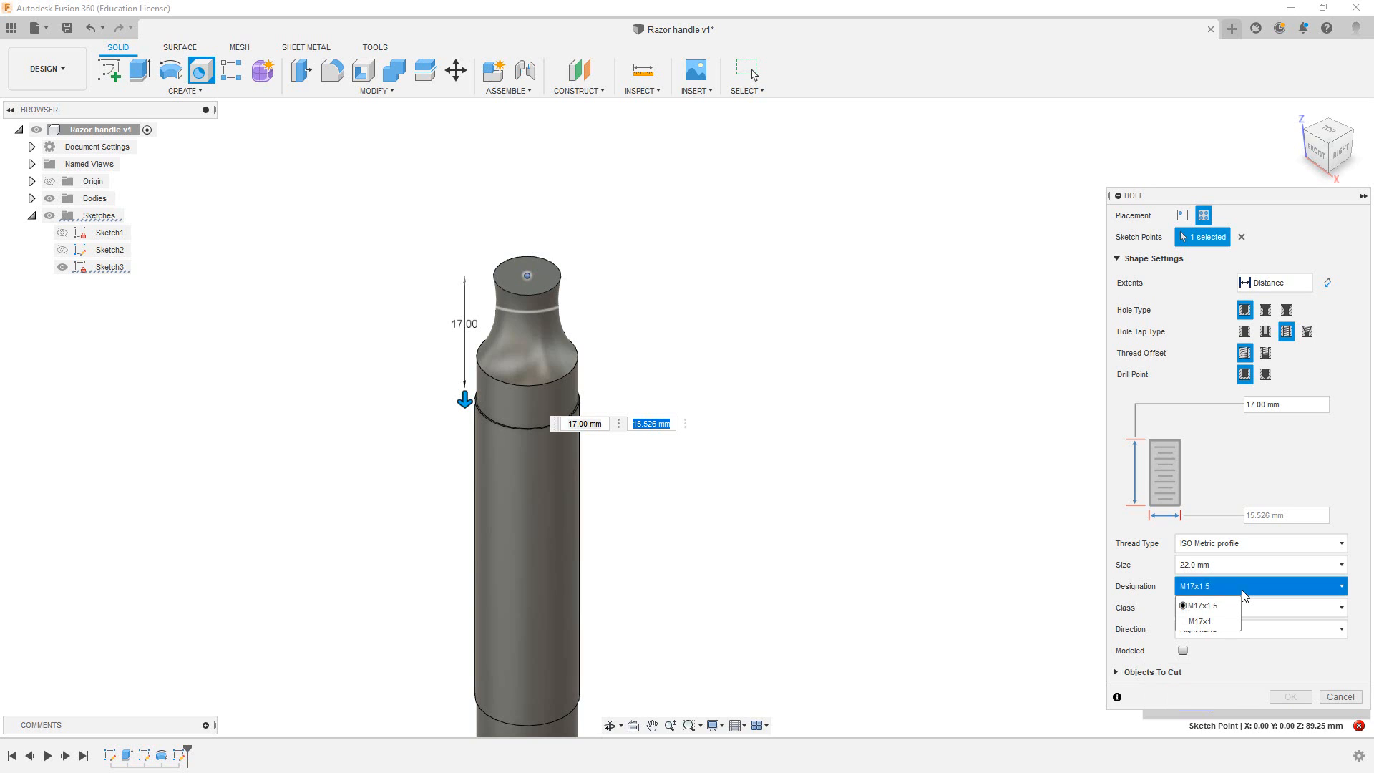
left_click(1249, 592)
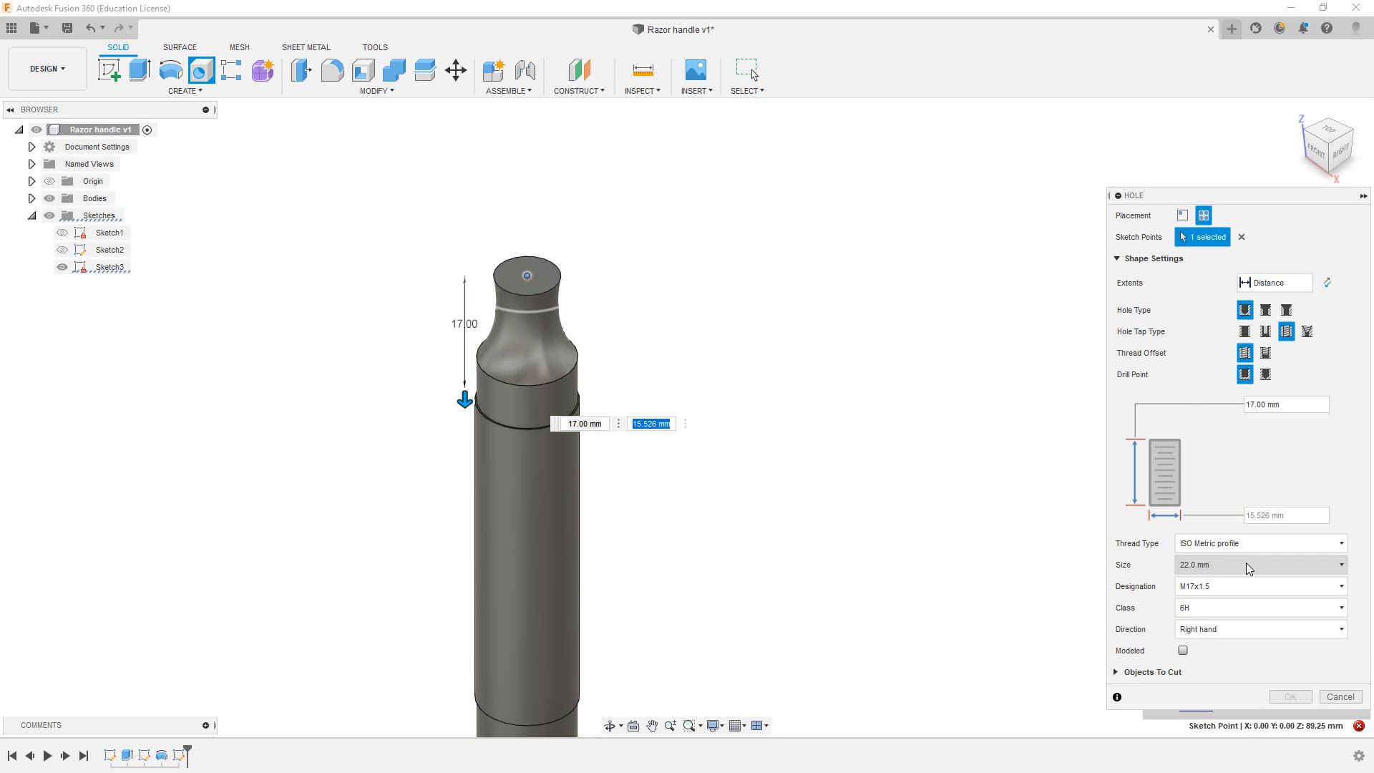
left_click(1247, 564)
left_click(1238, 348)
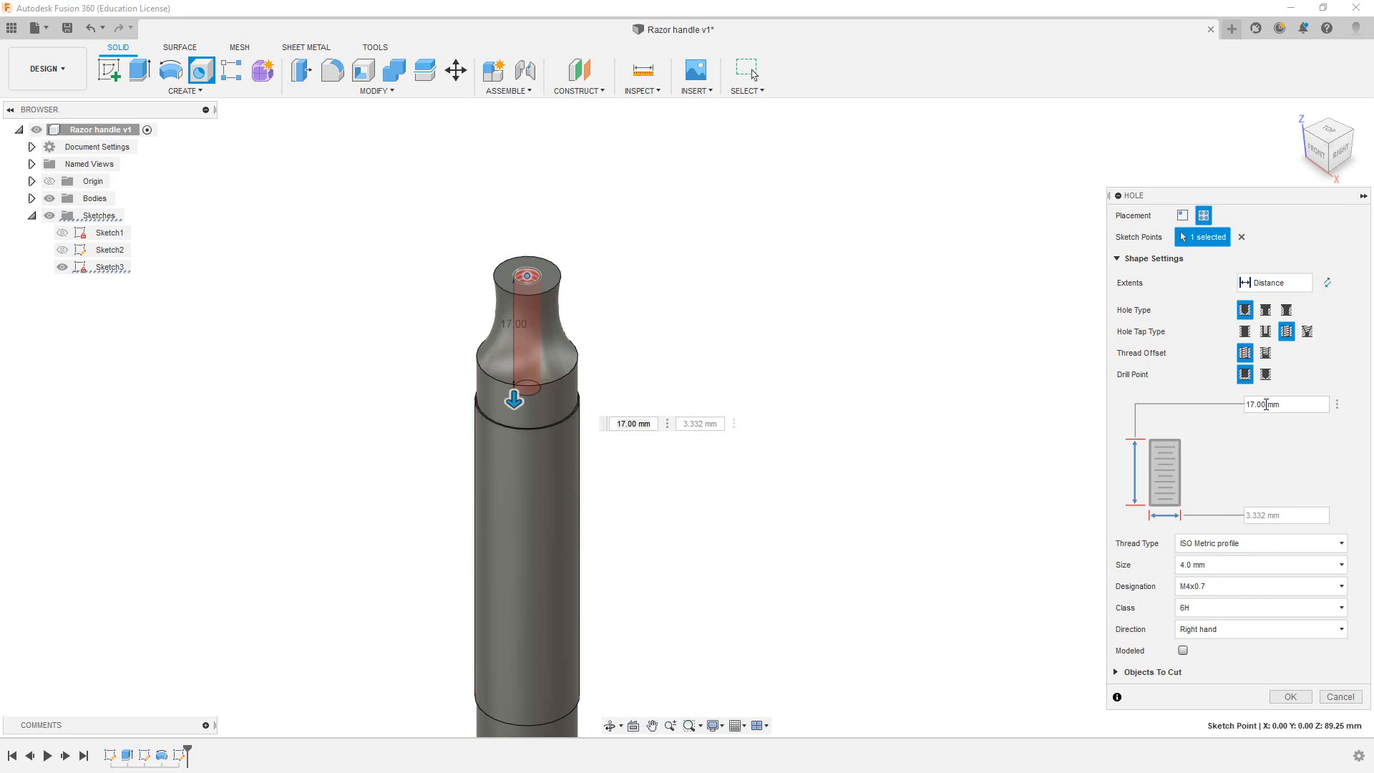
- Set the tapped hole's depth to 16 mm
mouse_move(1243, 406)
left_mouse_down()
mouse_move(1265, 406)
mouse_move(1249, 407)
left_mouse_up()
right_click(1245, 407)
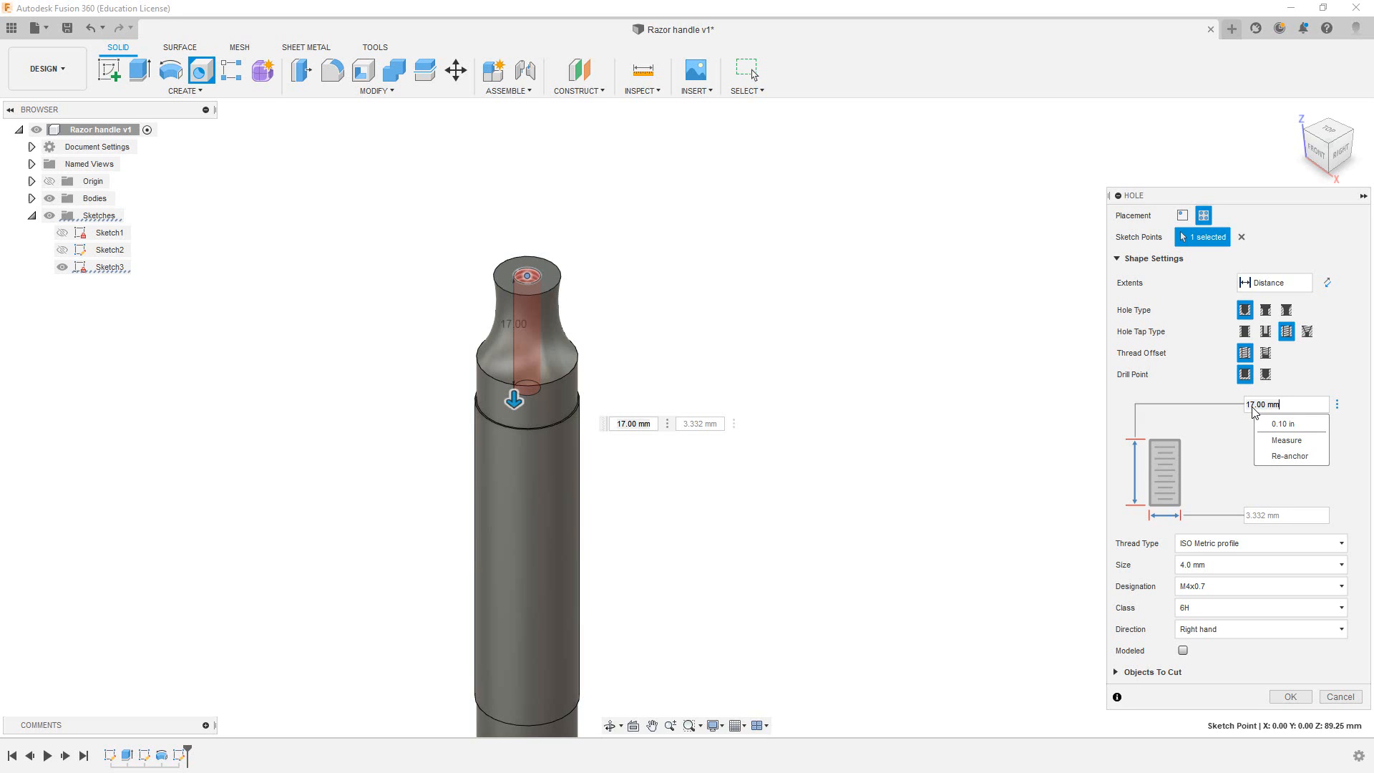
left_click(1265, 407)
left_click(1263, 405)
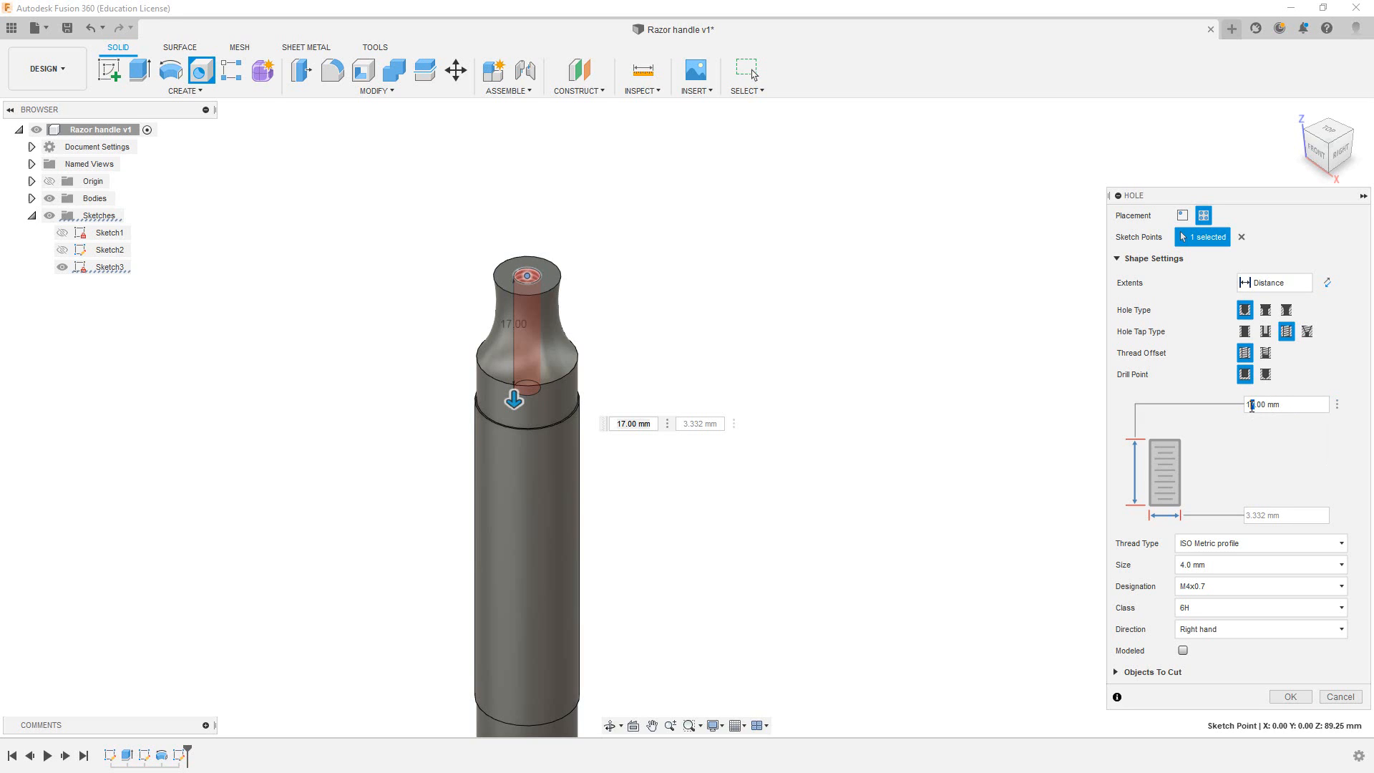
type("2")
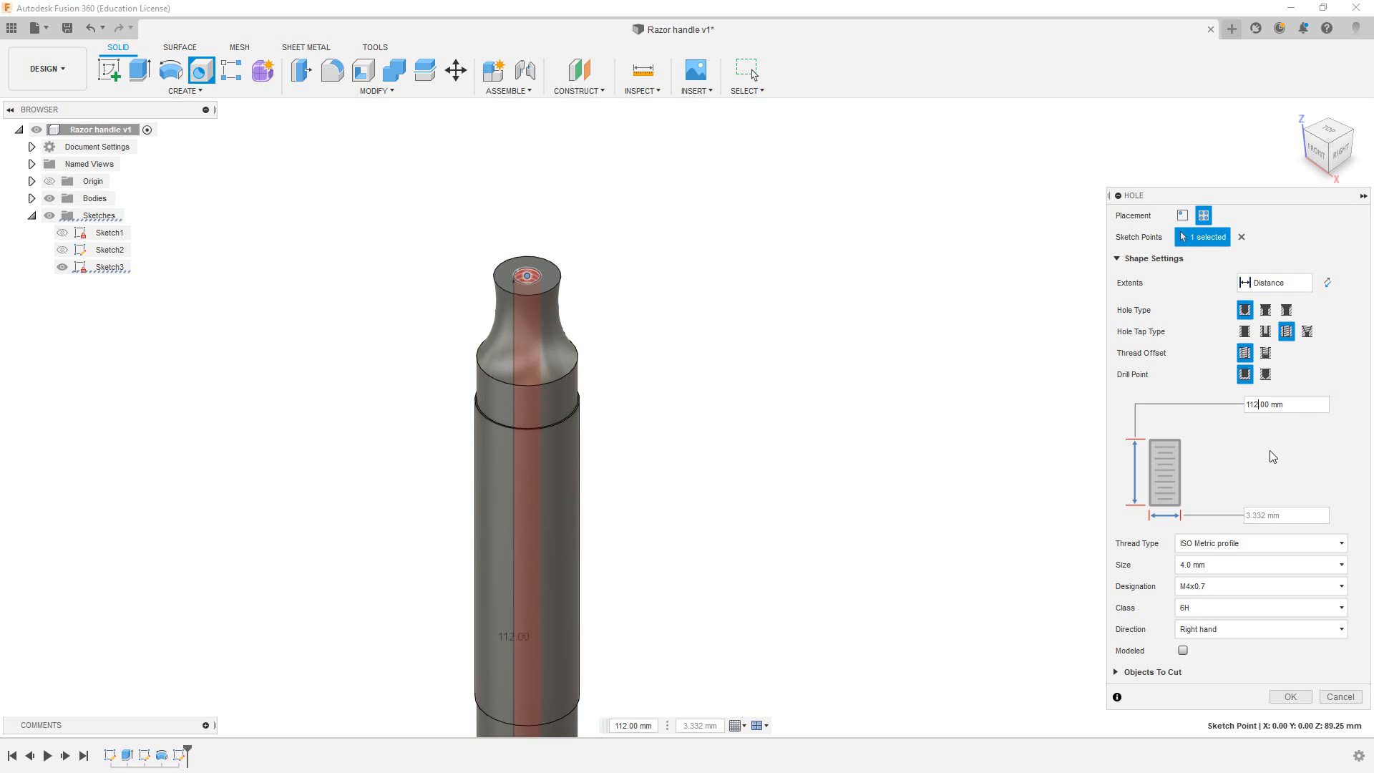
key("BackSpace")
key("BackSpace")
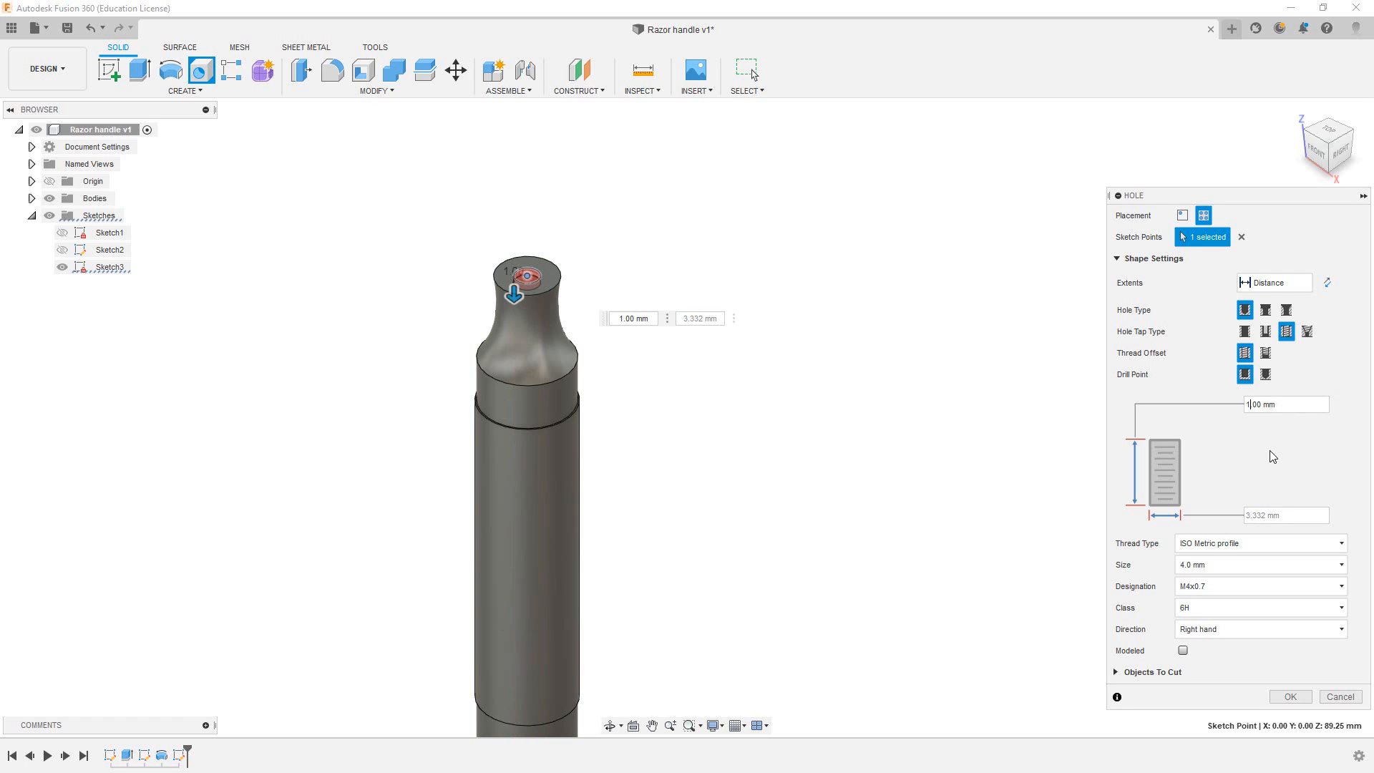
type("6")
- Make the hole countersunk with an 8 mm countersink diameter and create it
left_click(1286, 309)
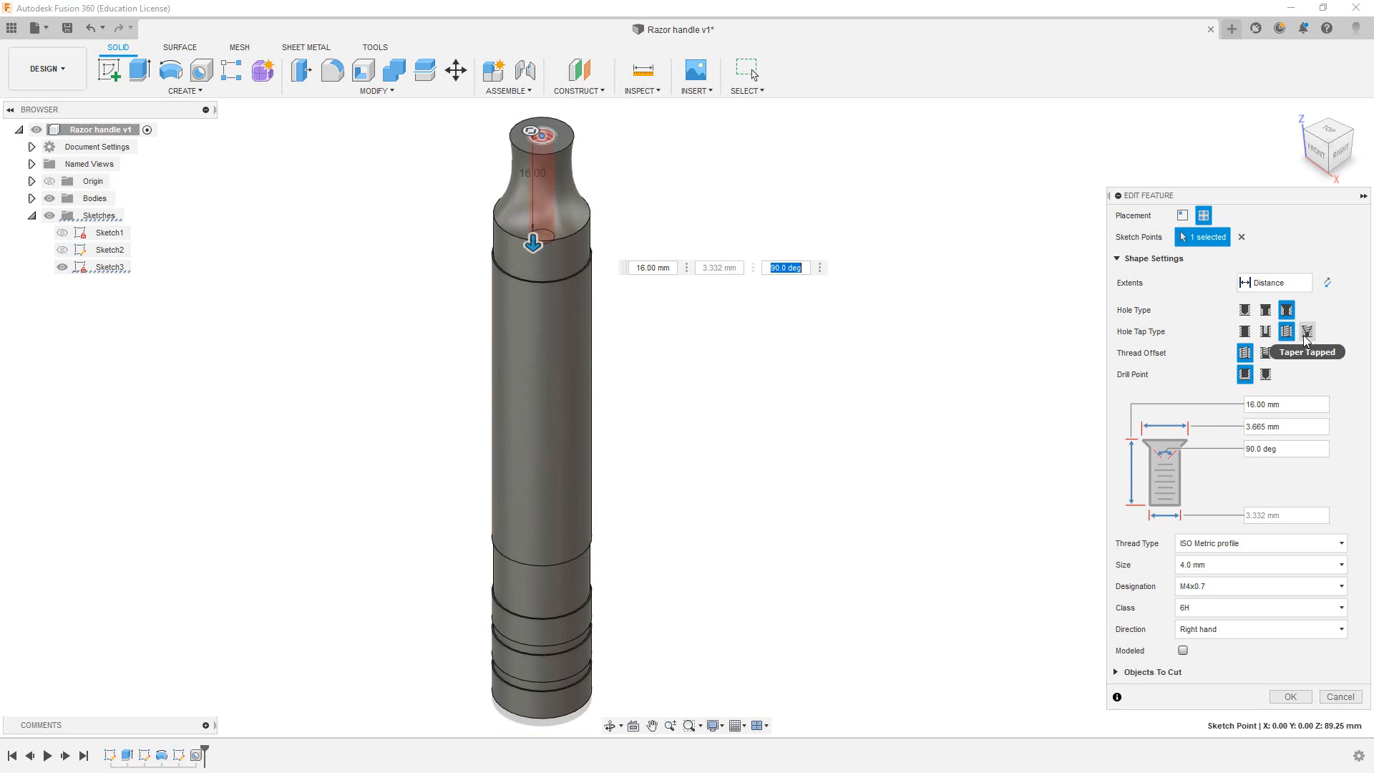
left_click_drag(537, 136, 577, 141)
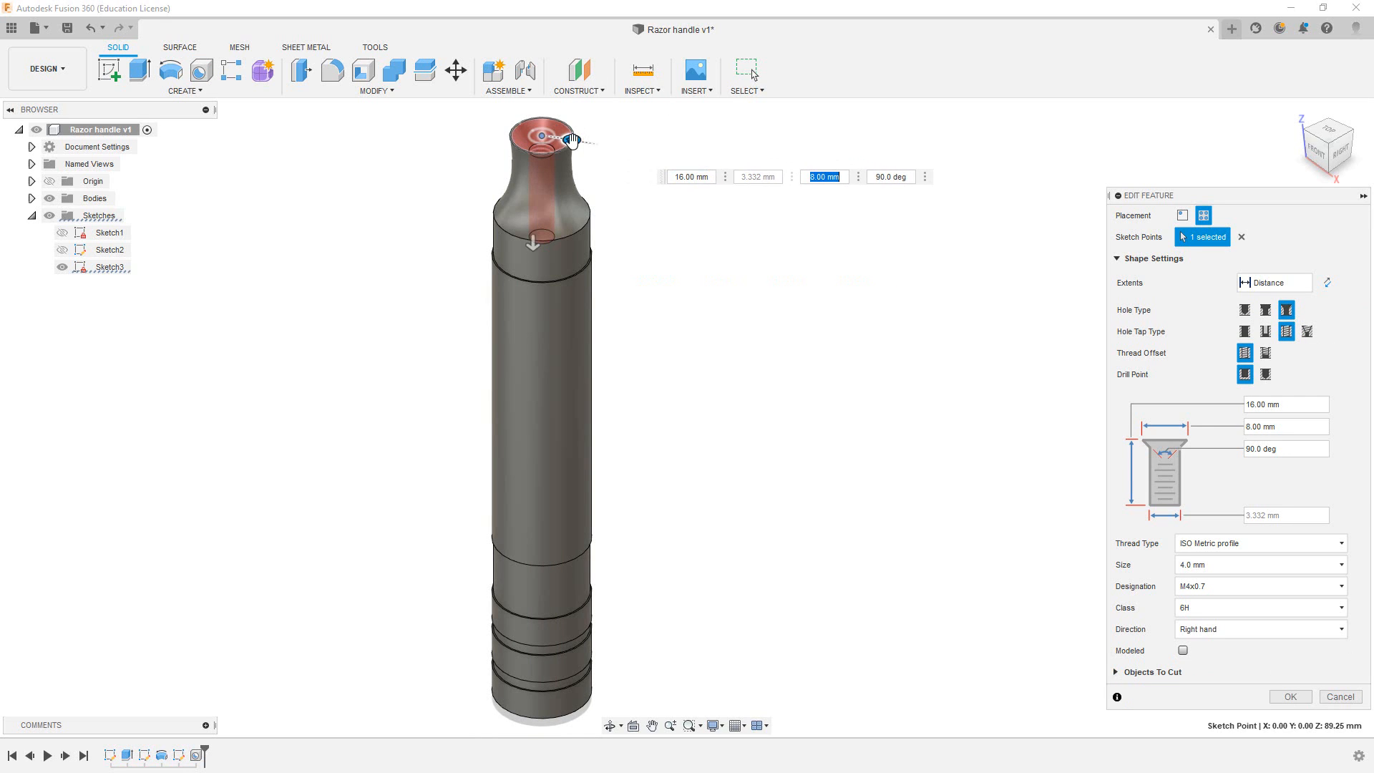
scroll(548, 162, "down", 2)
middle_click_drag(555, 158, 533, 270)
scroll(533, 272, "up", 4)
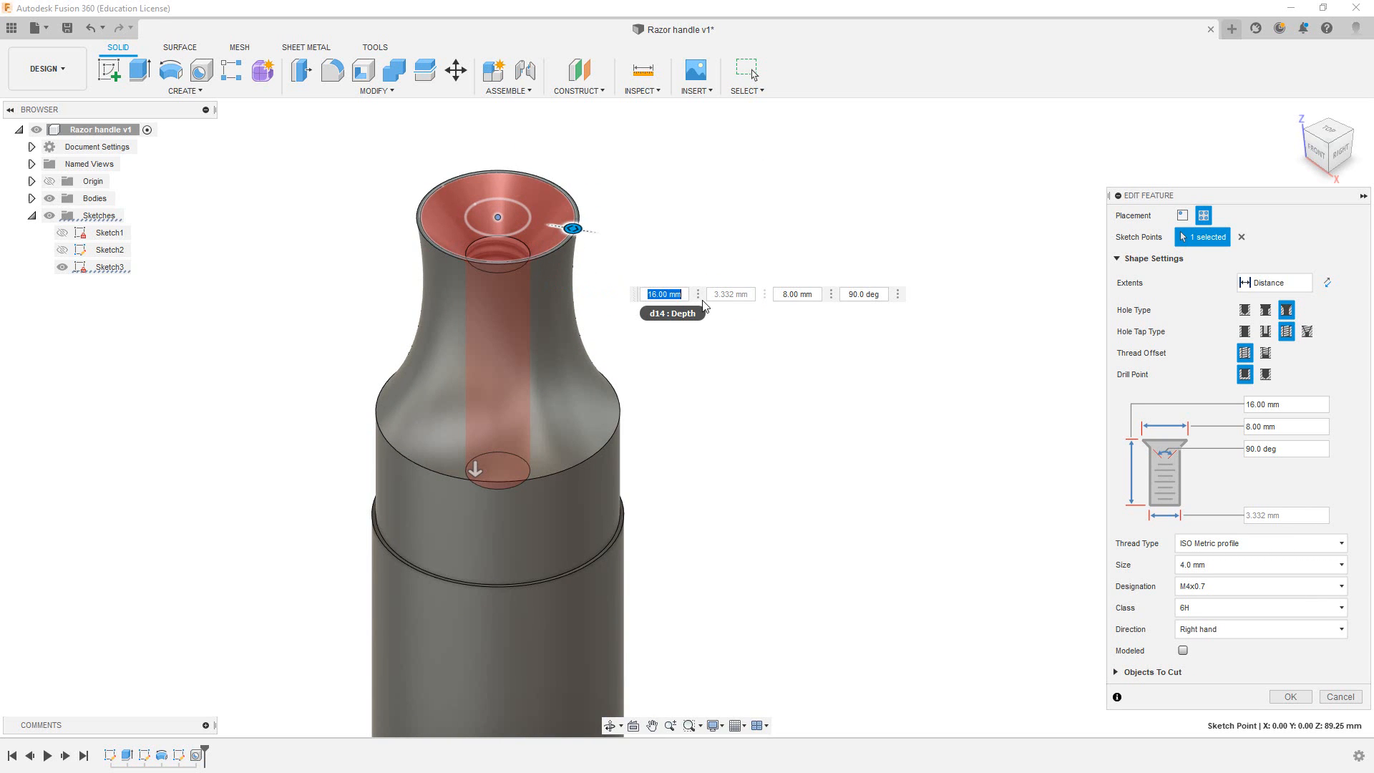
mouse_move(572, 228)
left_mouse_down()
mouse_move(553, 226)
mouse_move(571, 228)
left_mouse_up()
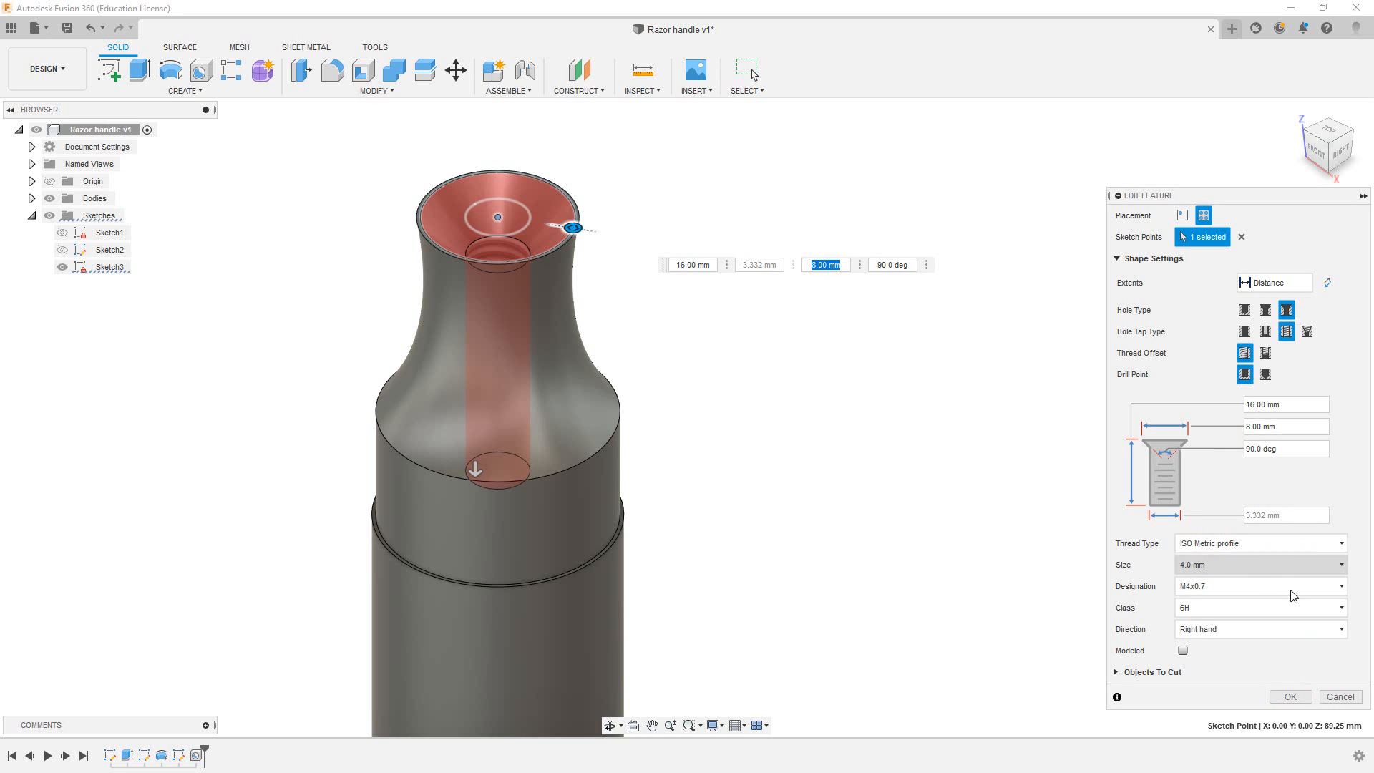
left_click(1291, 696)
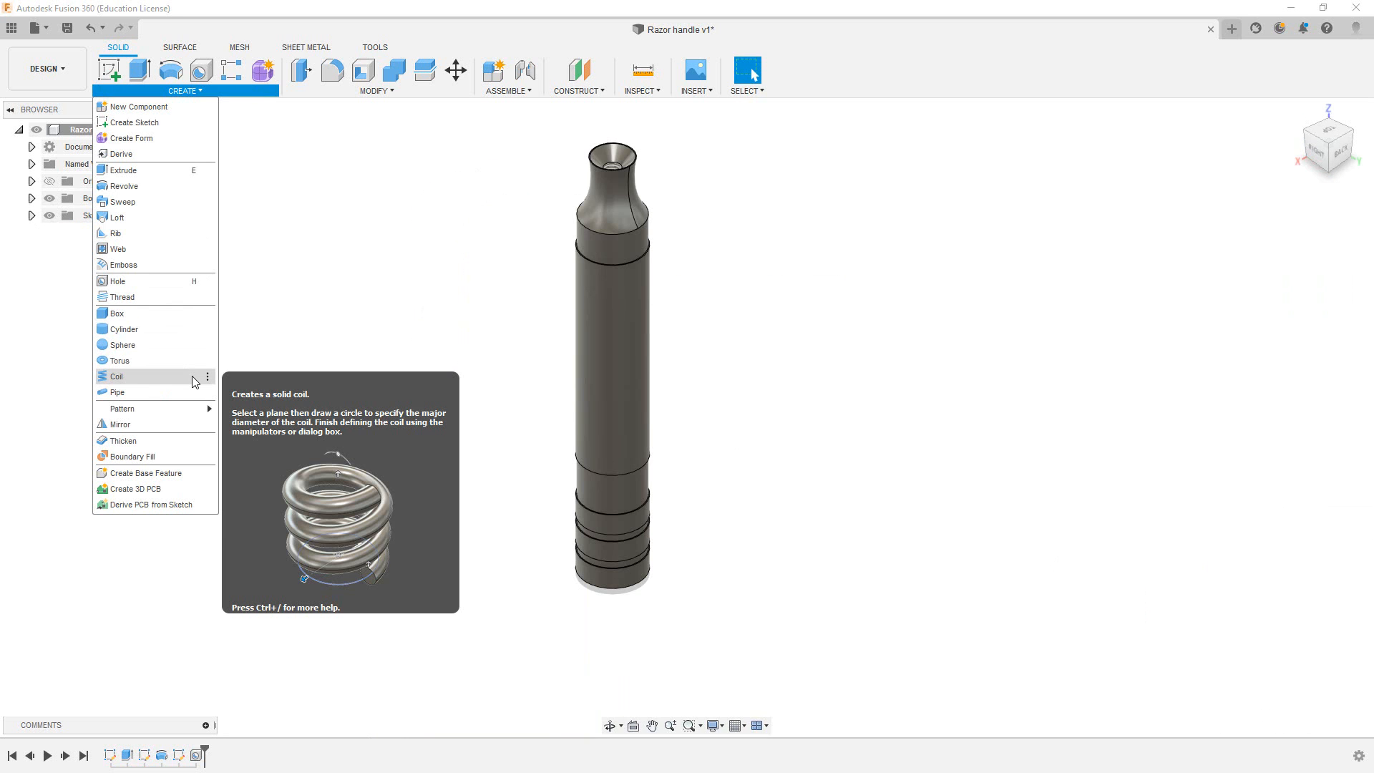
- Start a coil on the horizontal origin plane with a base circle about 15.1 mm in diameter, centred on the handle's bottom end
left_click(116, 376)
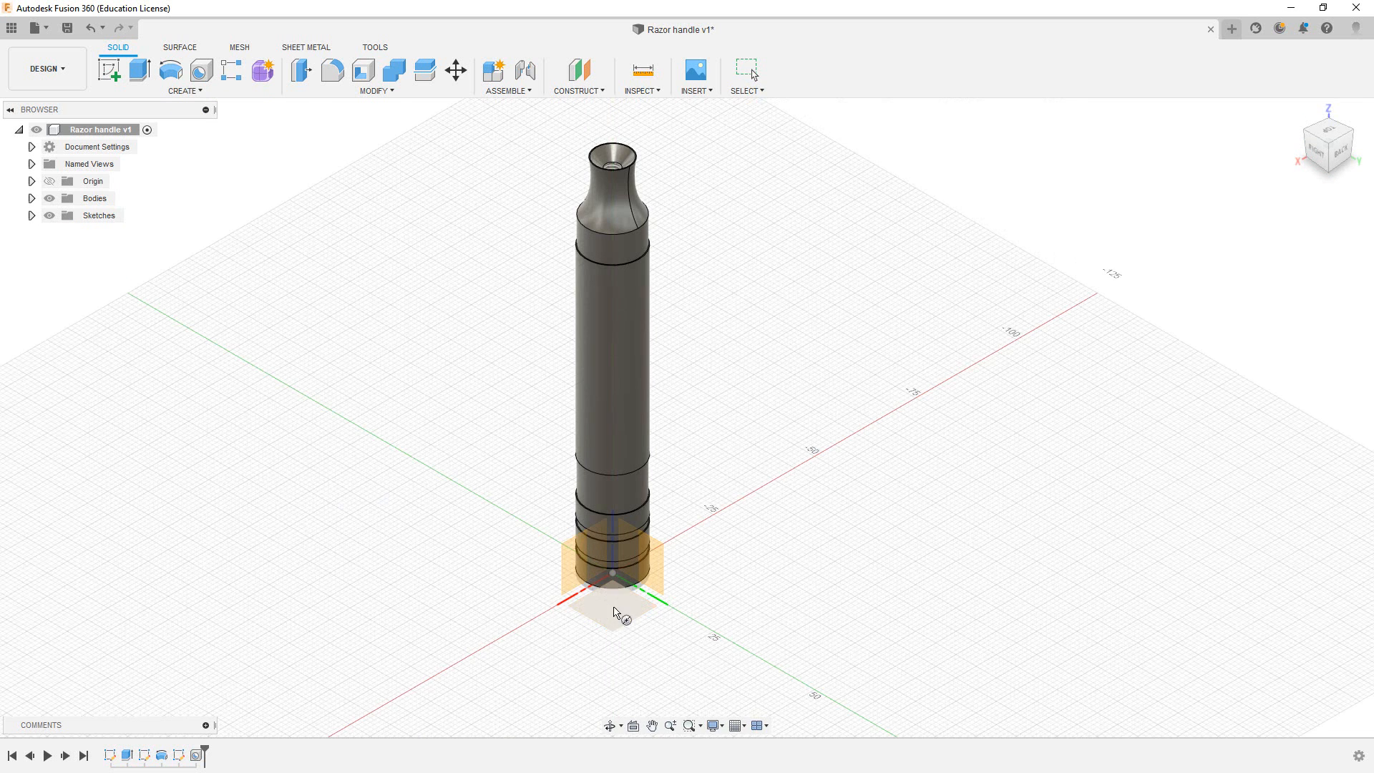
key("Escape")
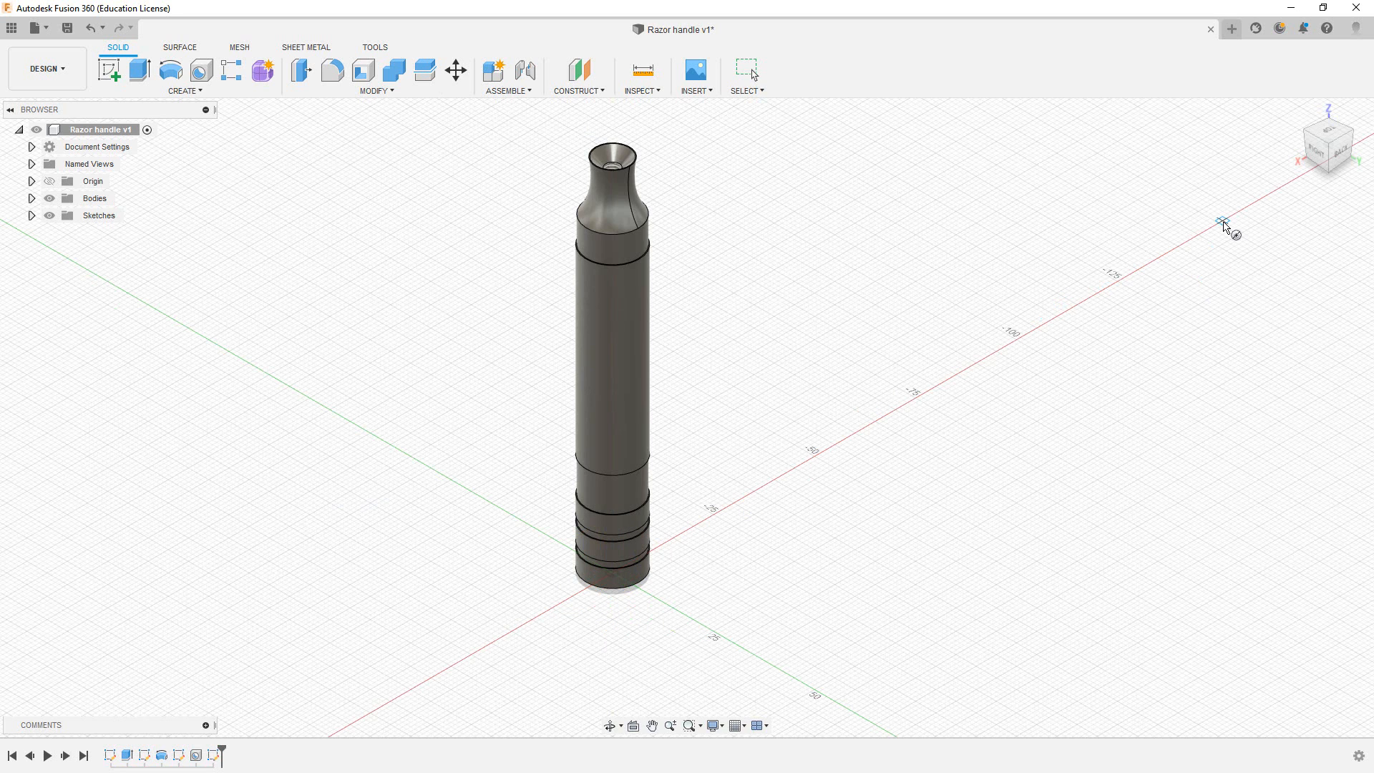
left_click(1331, 175)
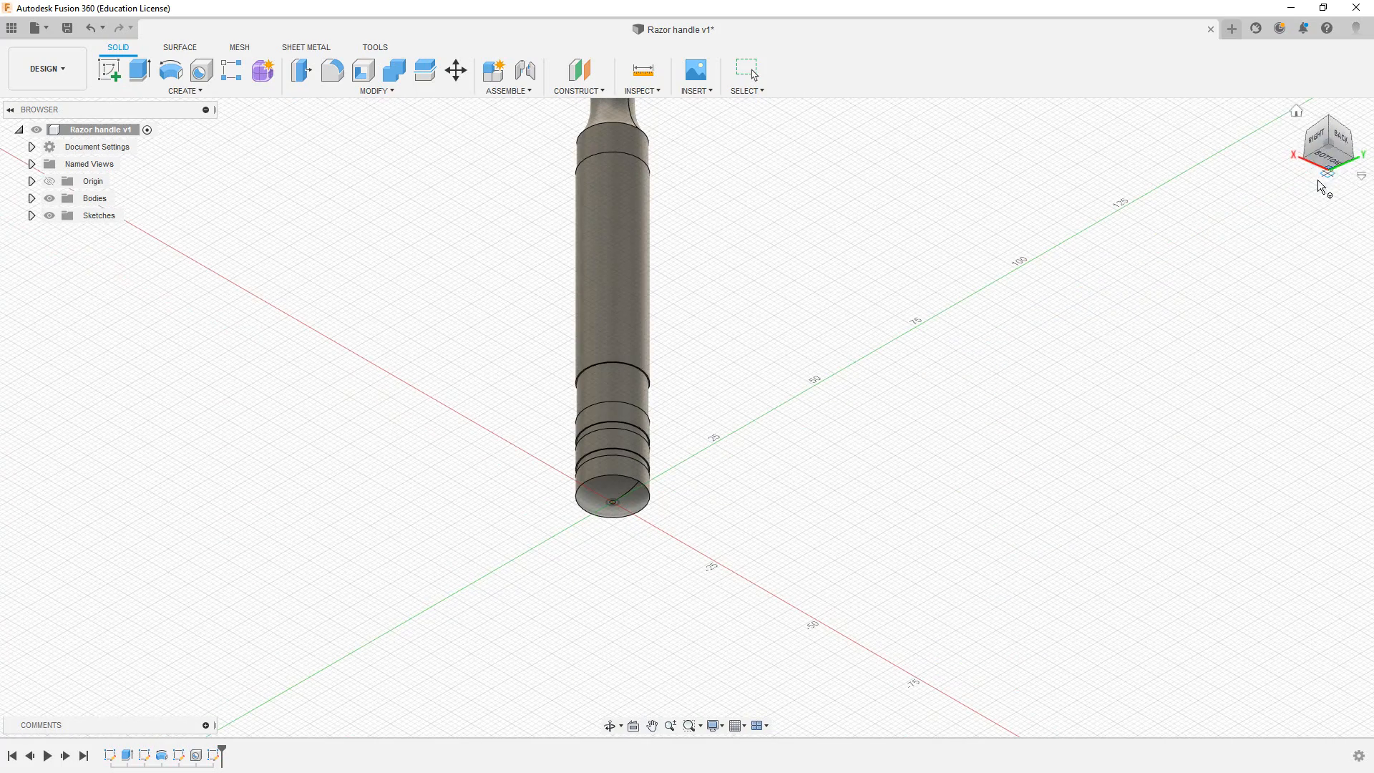
scroll(613, 496, "up", 5)
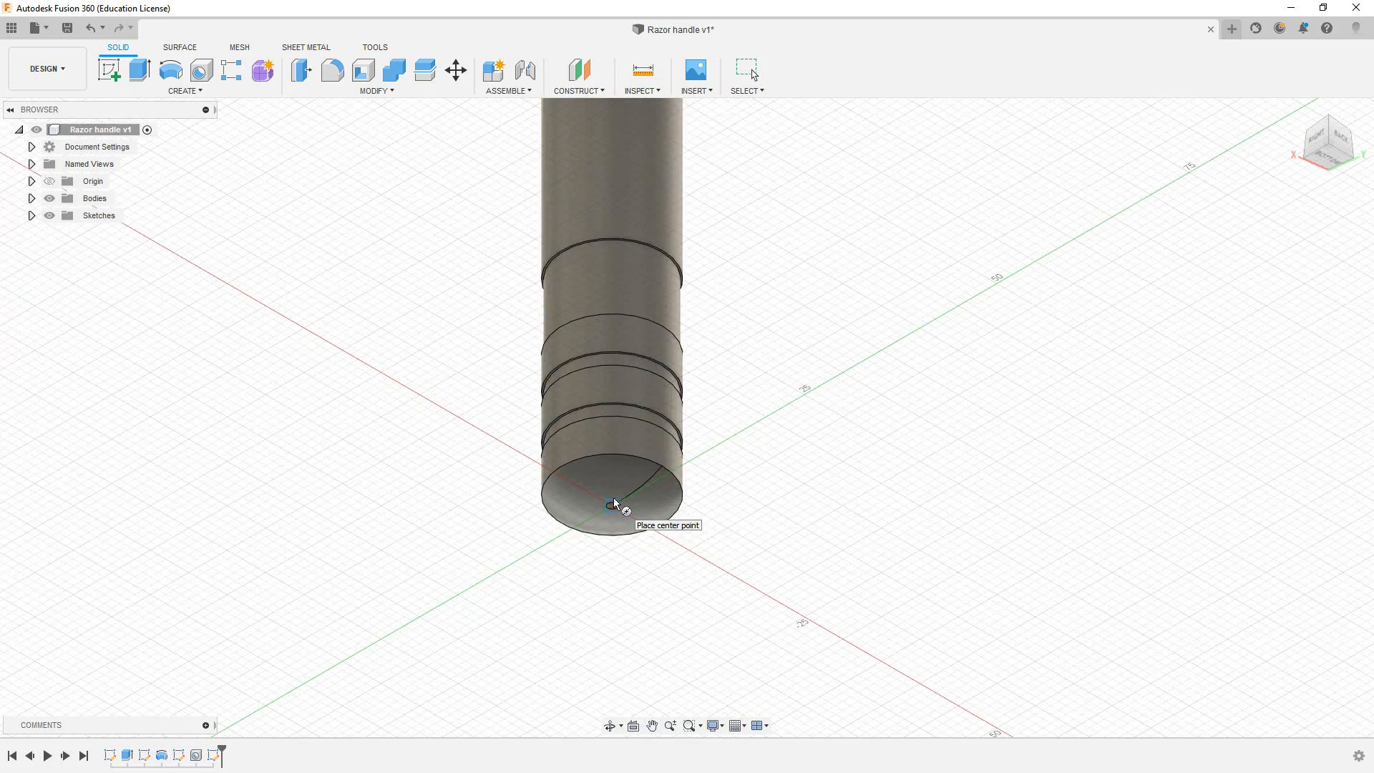
left_click(613, 517)
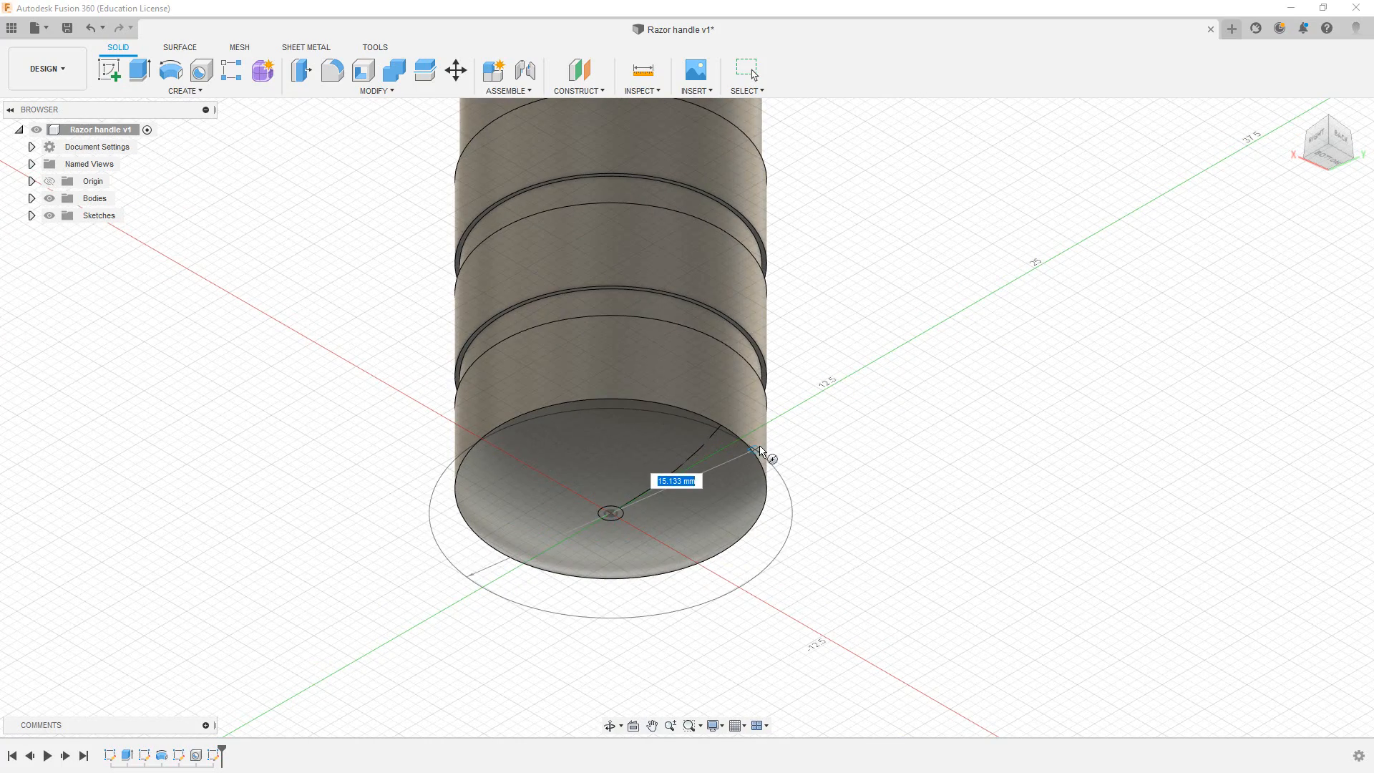
left_click(766, 458)
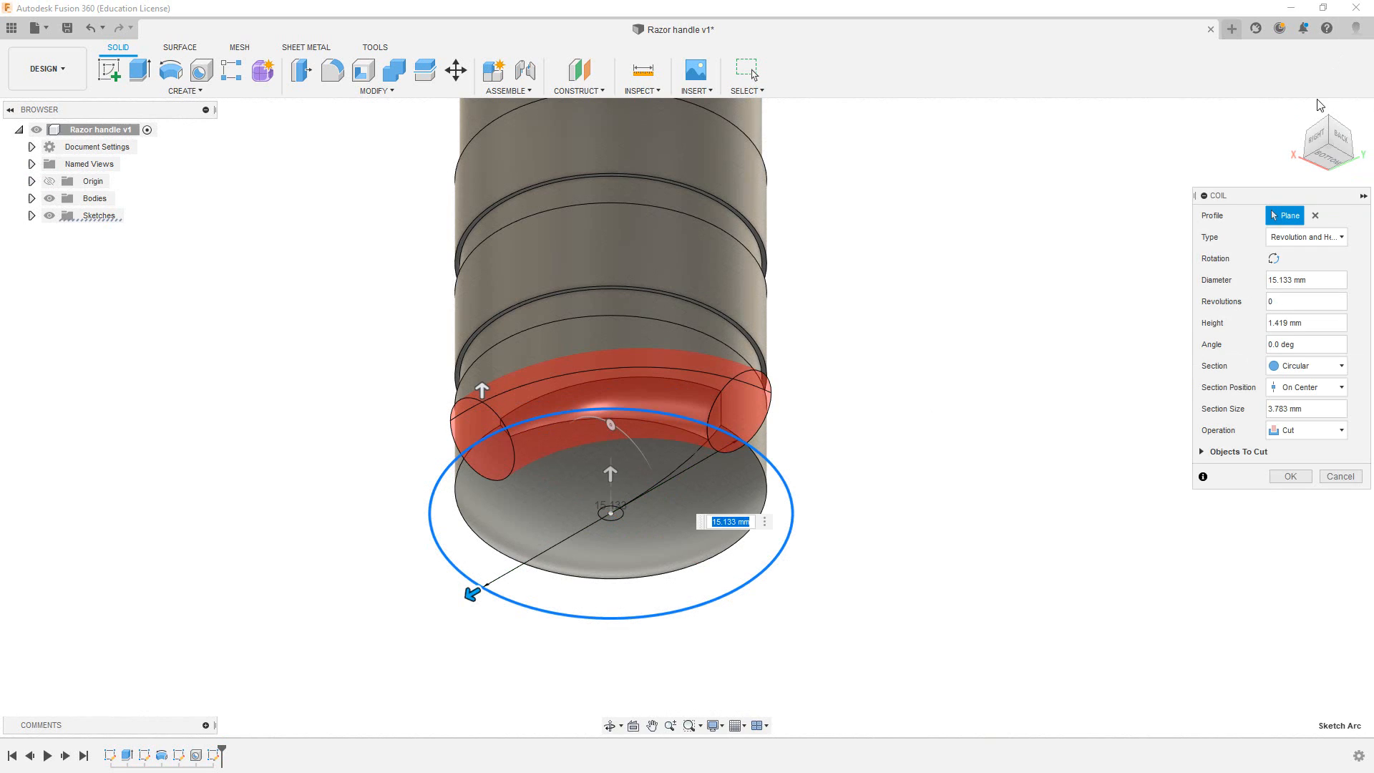
left_click(1330, 121)
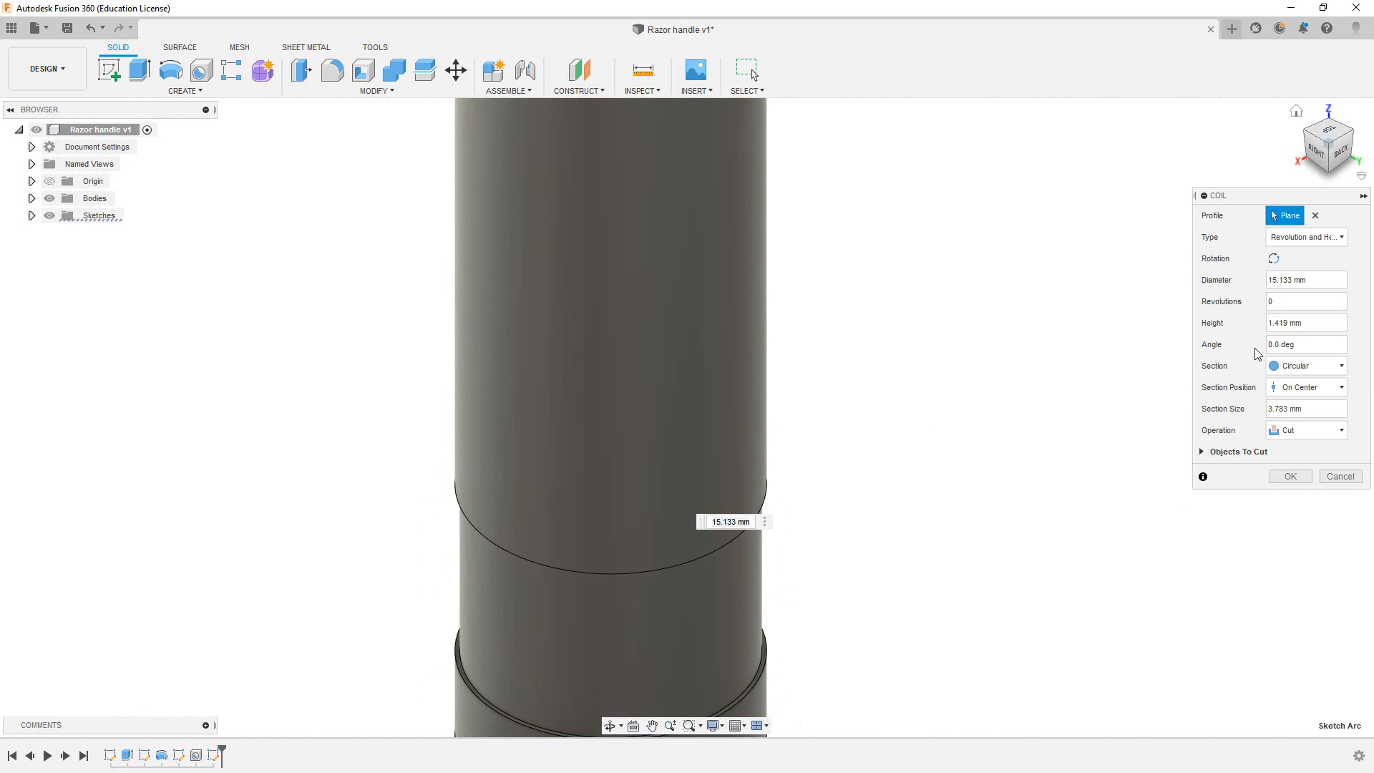
scroll(884, 409, "up", 5)
scroll(876, 415, "down", 4)
middle_click_drag(872, 462, 753, 215)
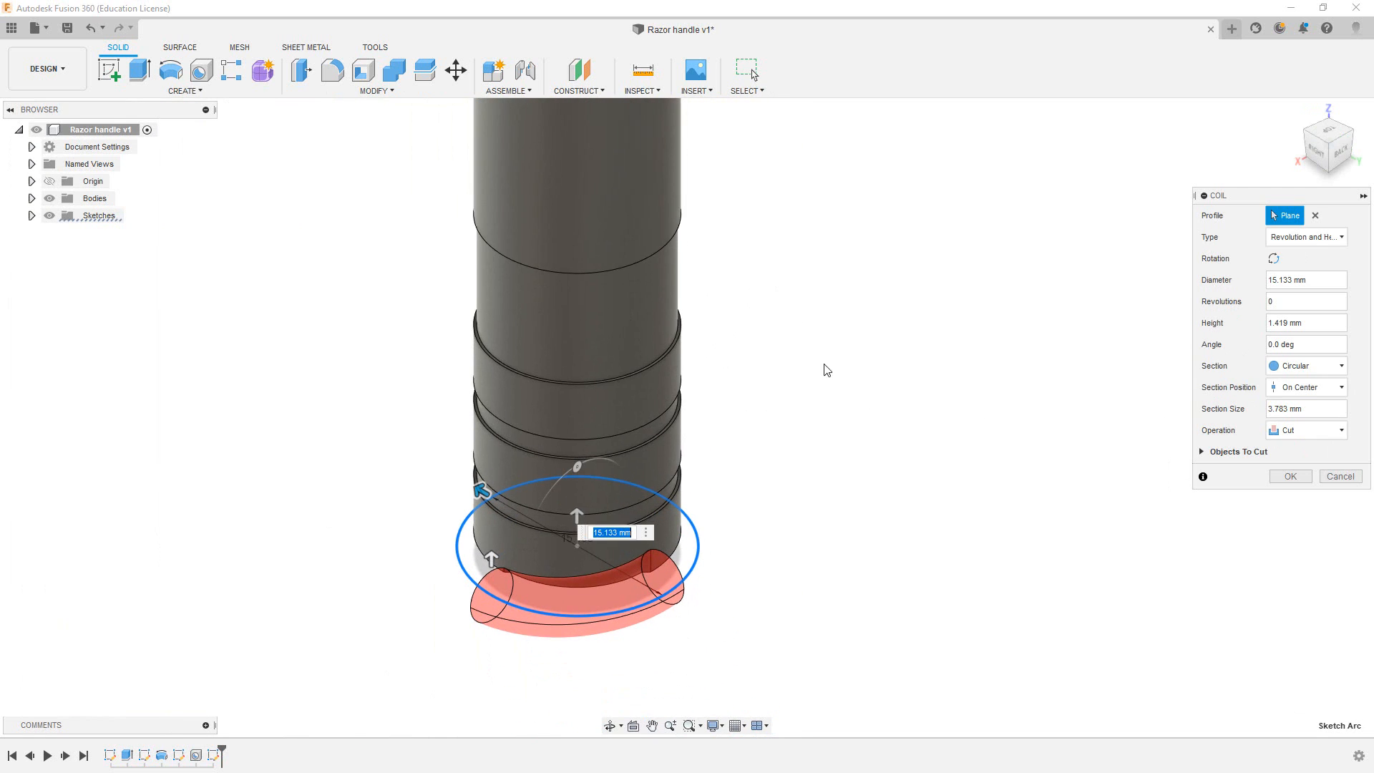
- Set the coil's diameter to 13 mm and its height to 15 mm
left_click(1294, 280)
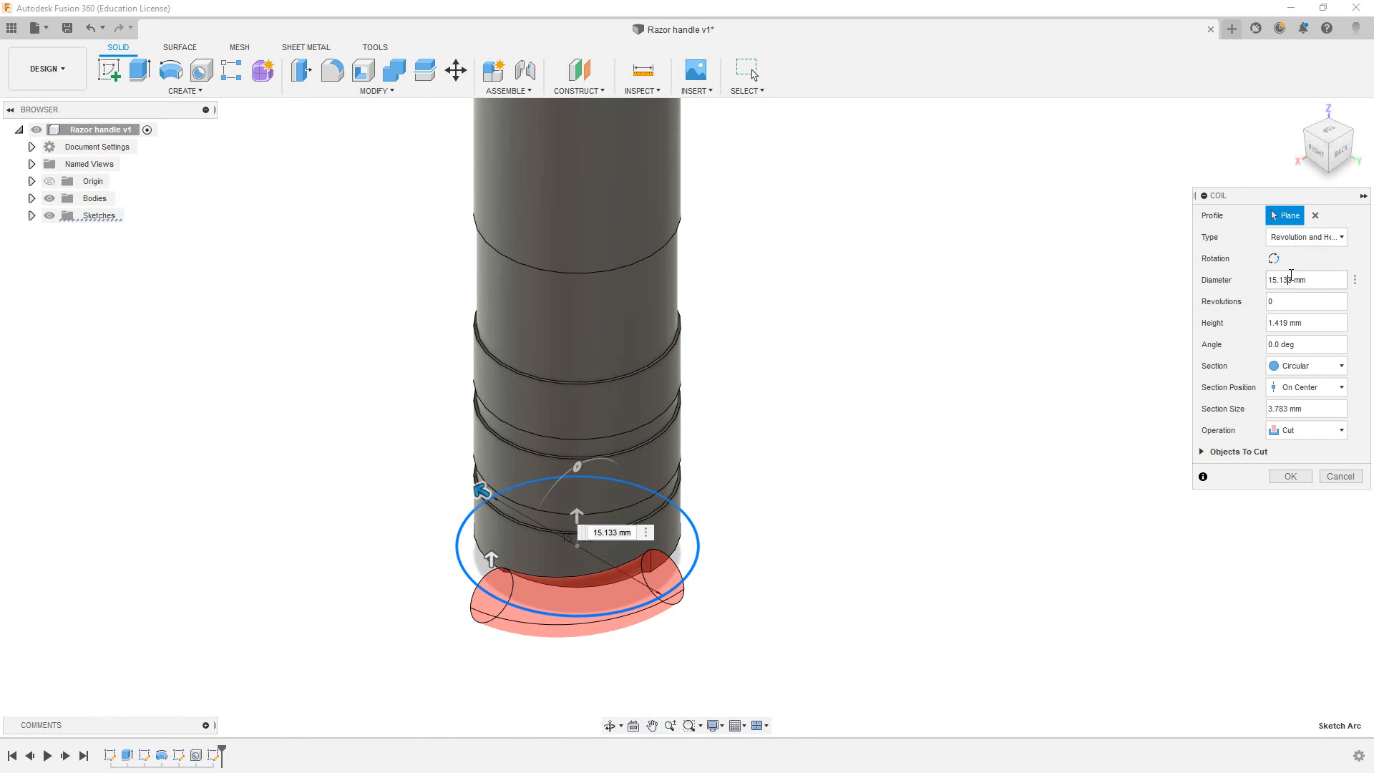
type("13")
left_click(1284, 301)
double_click(1284, 322)
mouse_move(1279, 324)
left_mouse_down()
mouse_move(1251, 338)
mouse_move(1292, 322)
left_mouse_up()
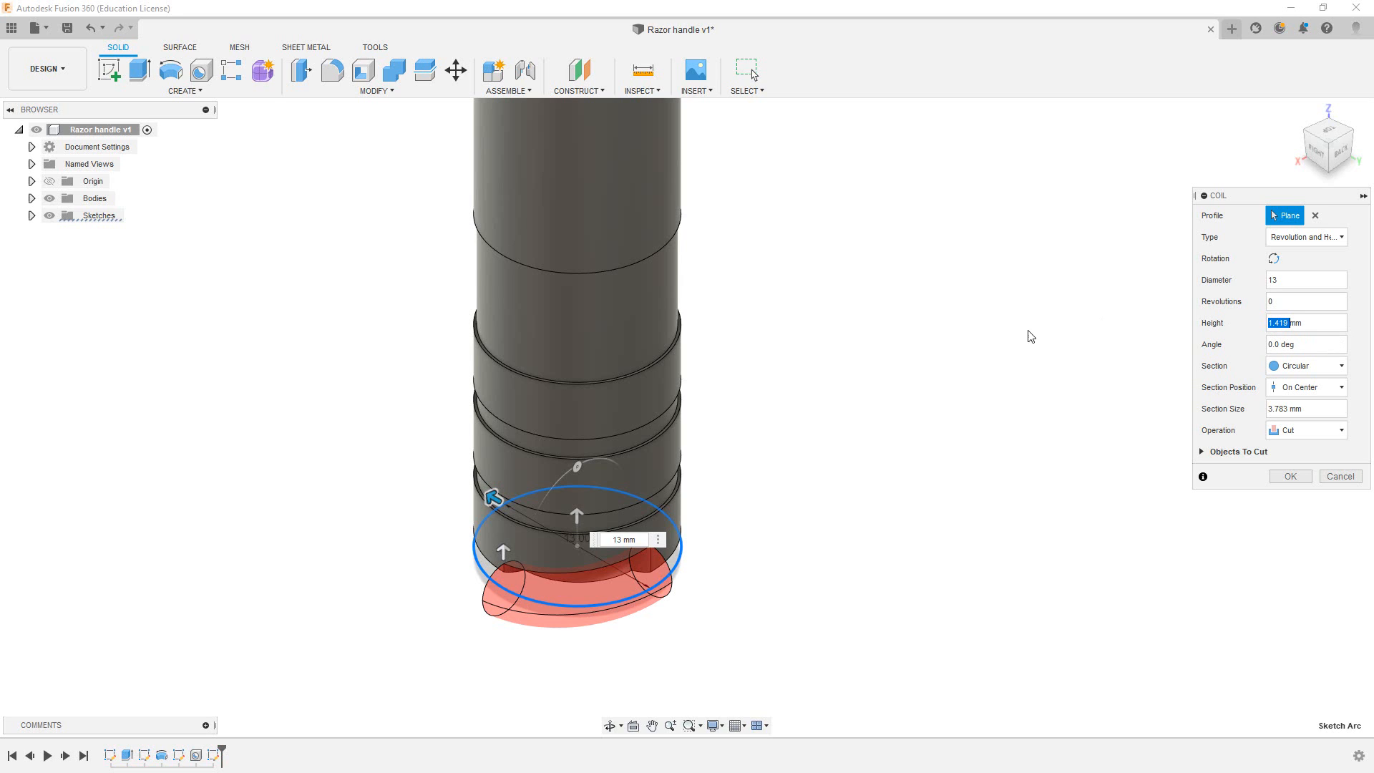
type("15")
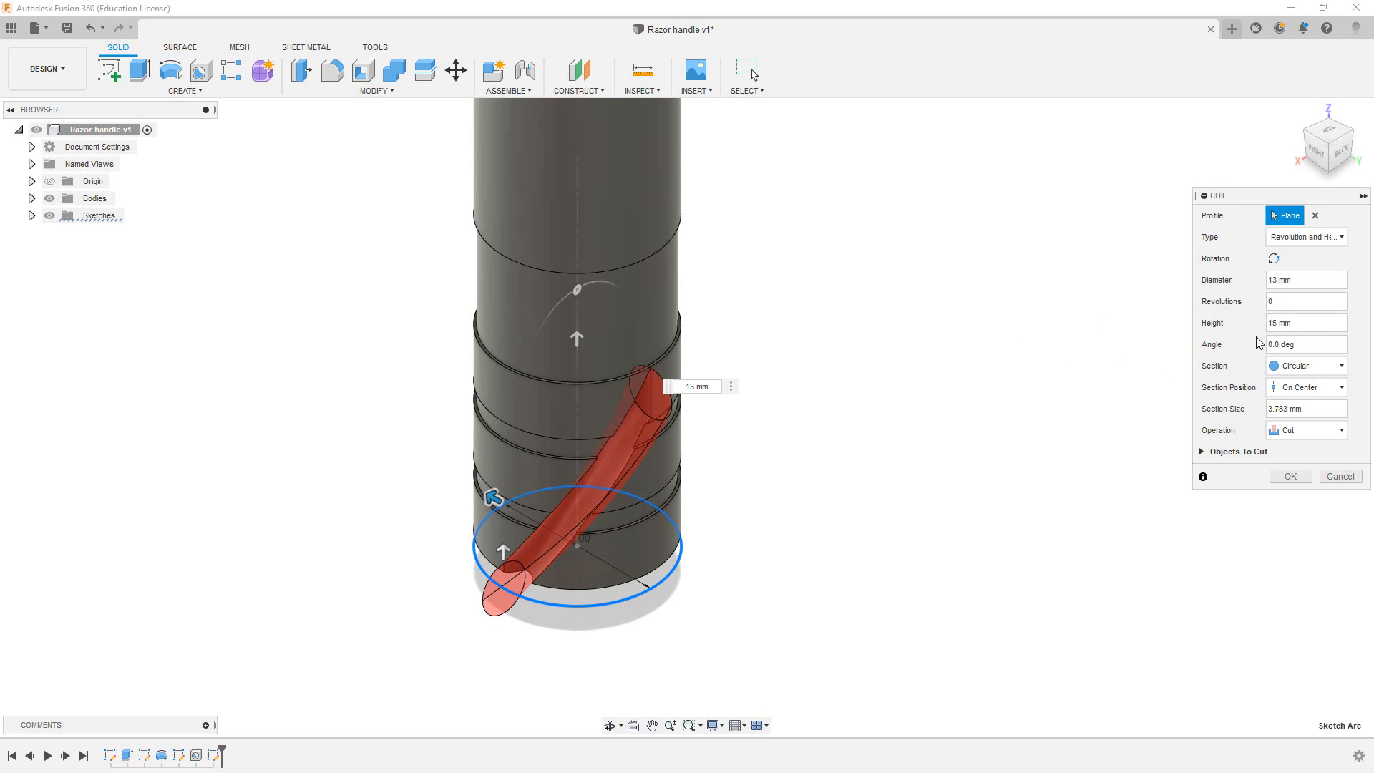
- Give the coil a Triangular (Internal) section and set the section size to 0.2 mm
left_click(1303, 366)
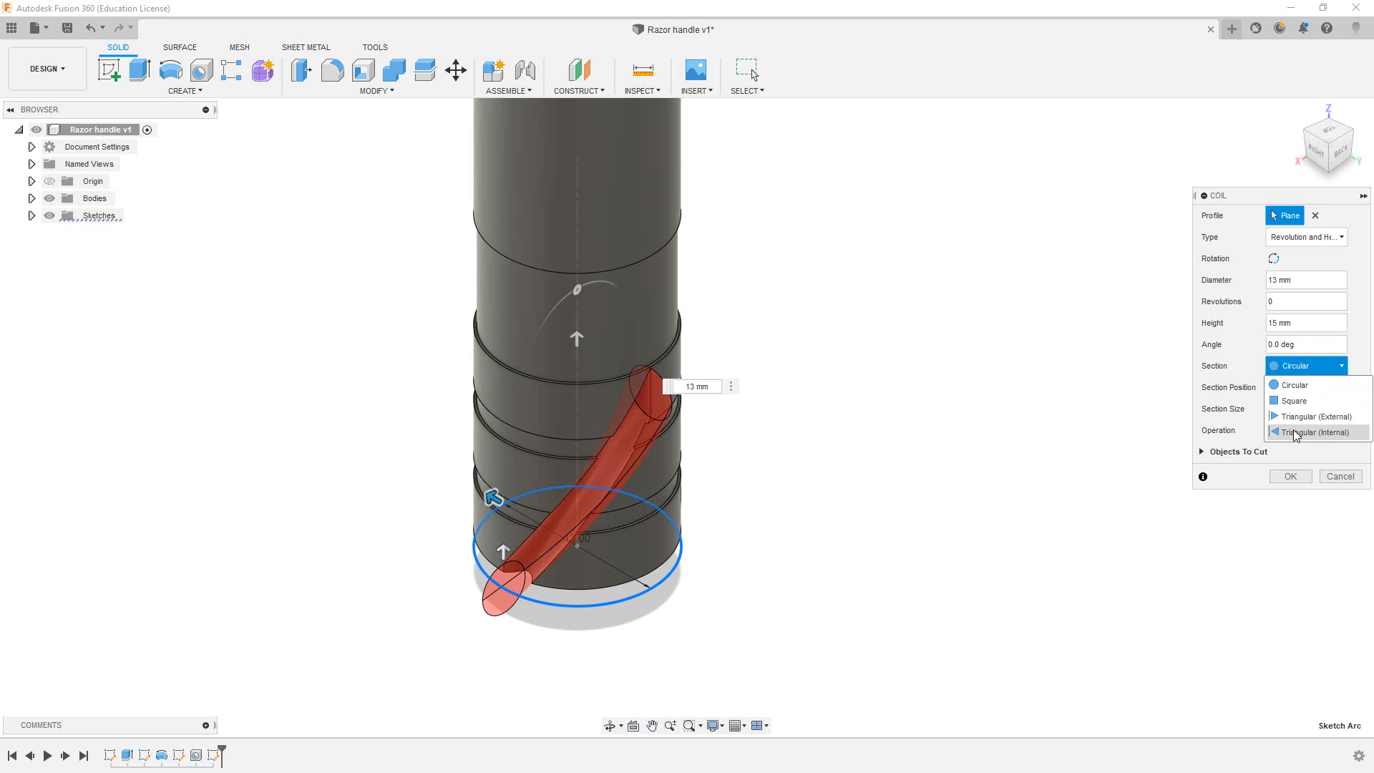
left_click(1297, 433)
left_click(1301, 388)
left_click(1301, 402)
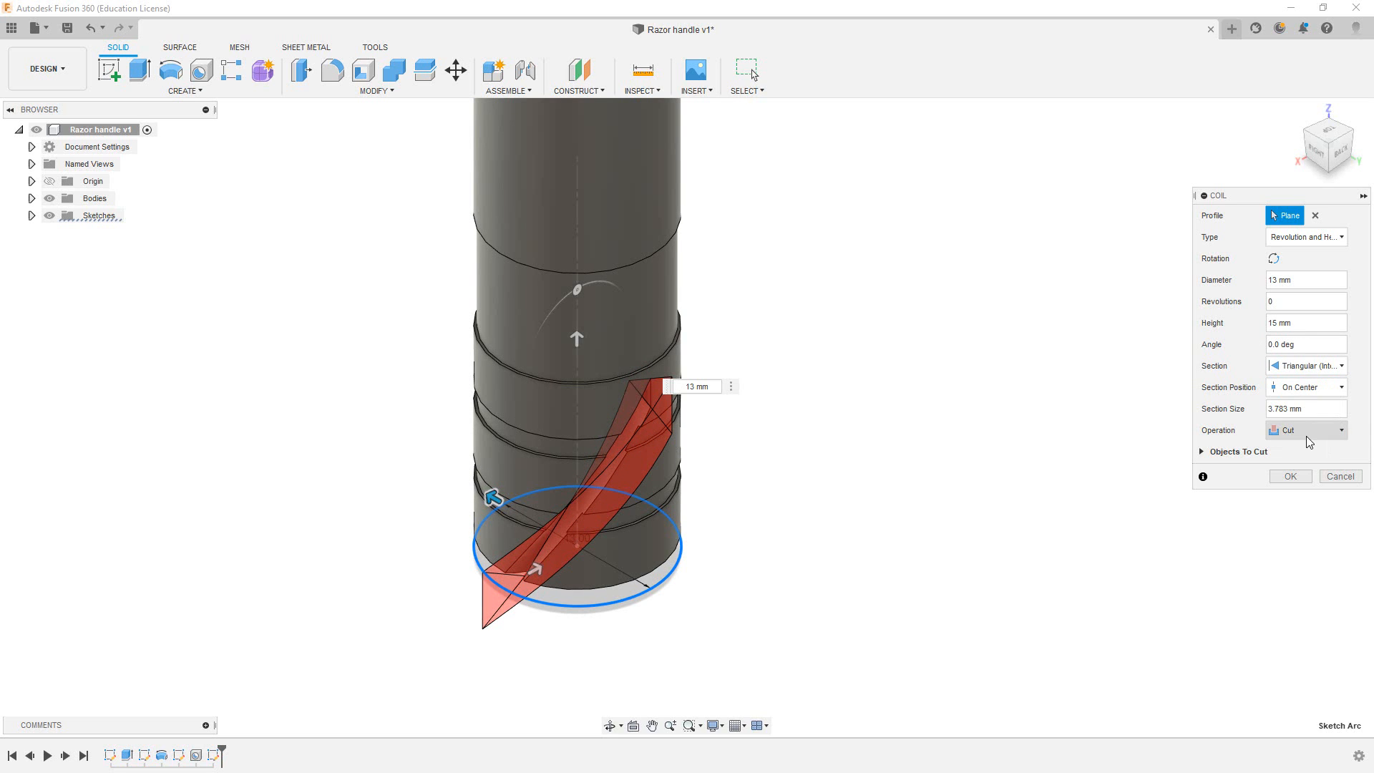
left_click(1309, 410)
left_click_drag(1309, 410, 1243, 419)
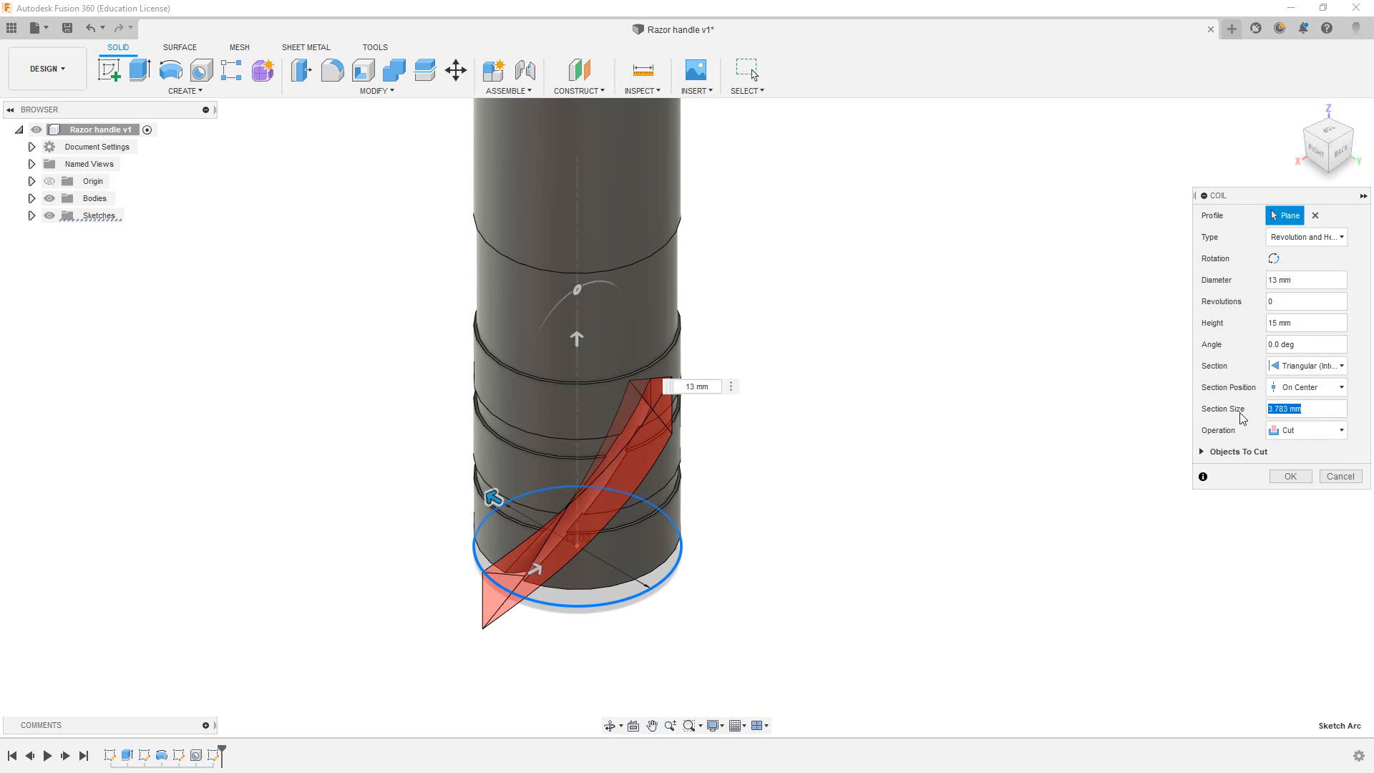
key("BackSpace")
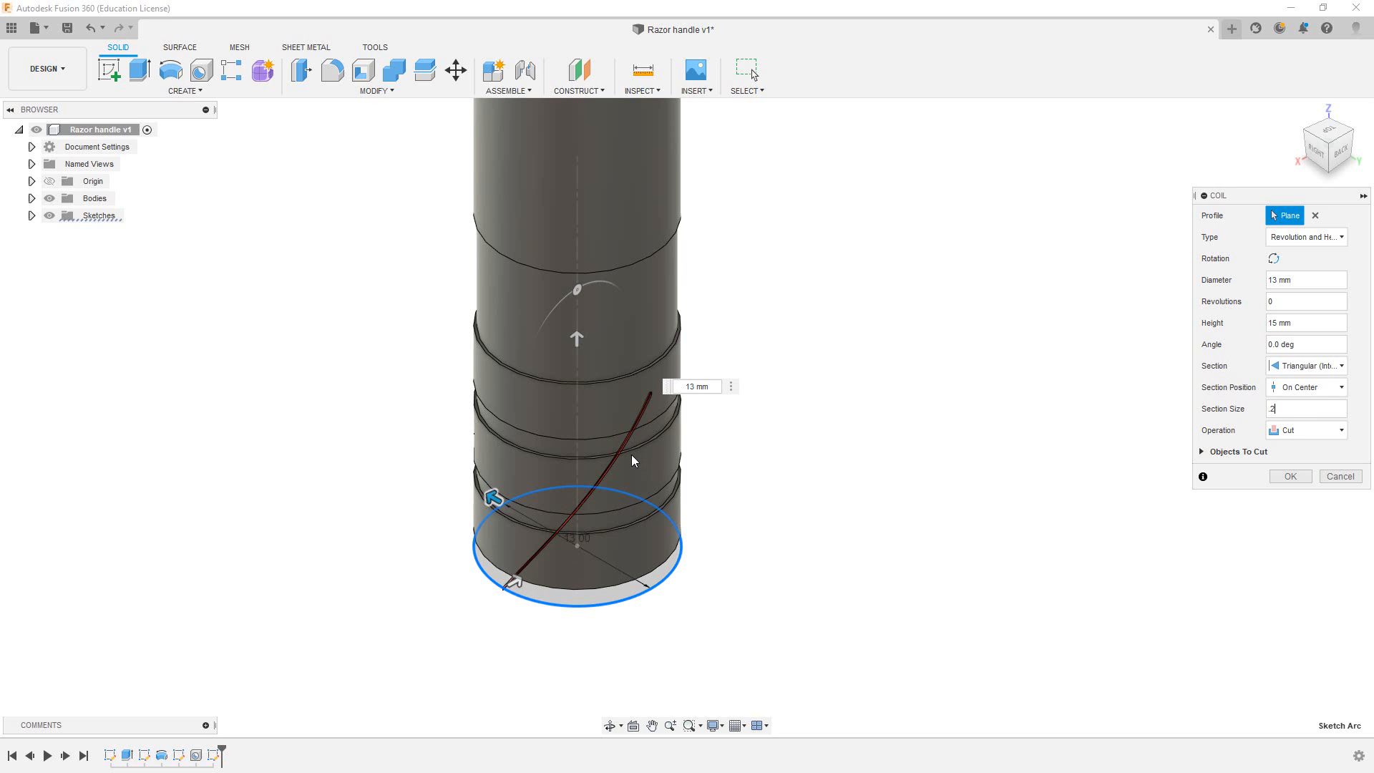
- Set the coil's section size to 0.3 mm and create it as a cut in the handle
scroll(608, 496, "up", 5)
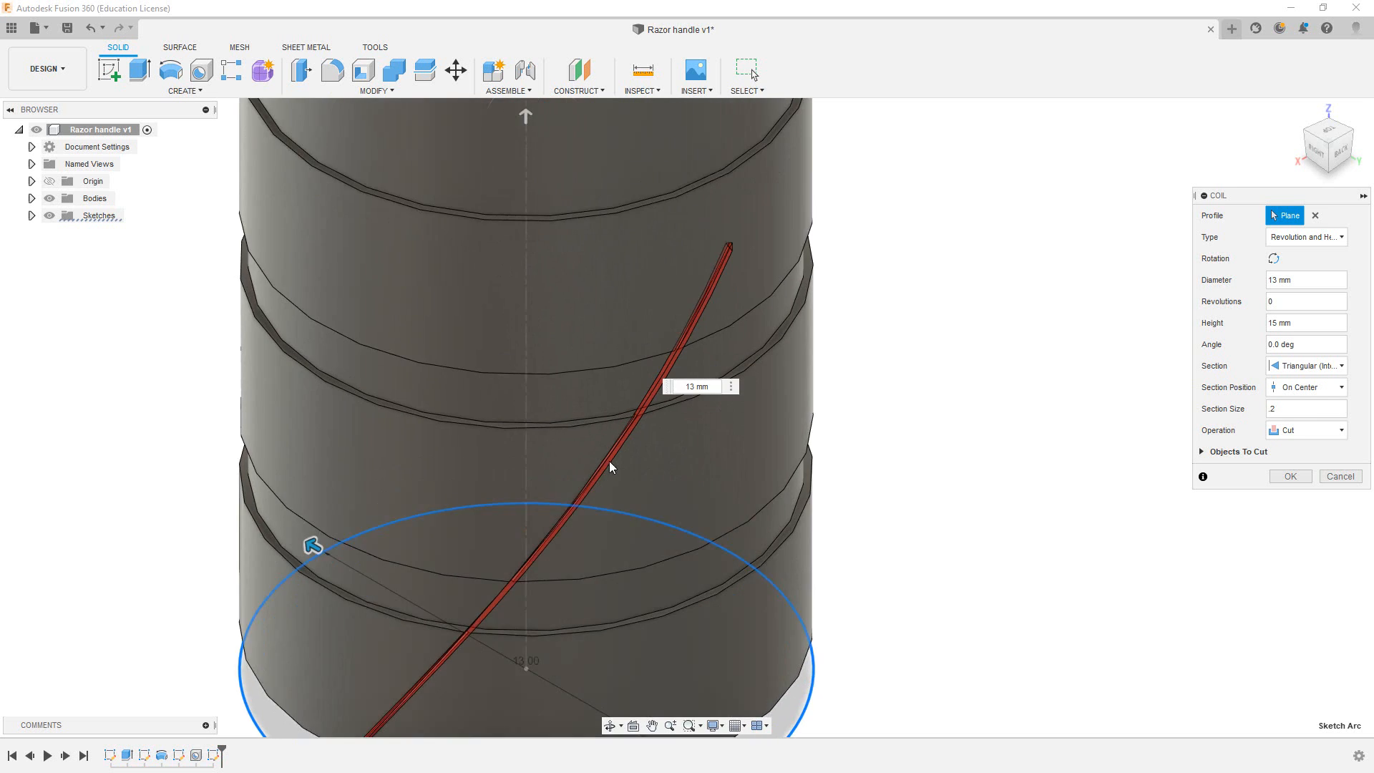
scroll(608, 466, "up", 5)
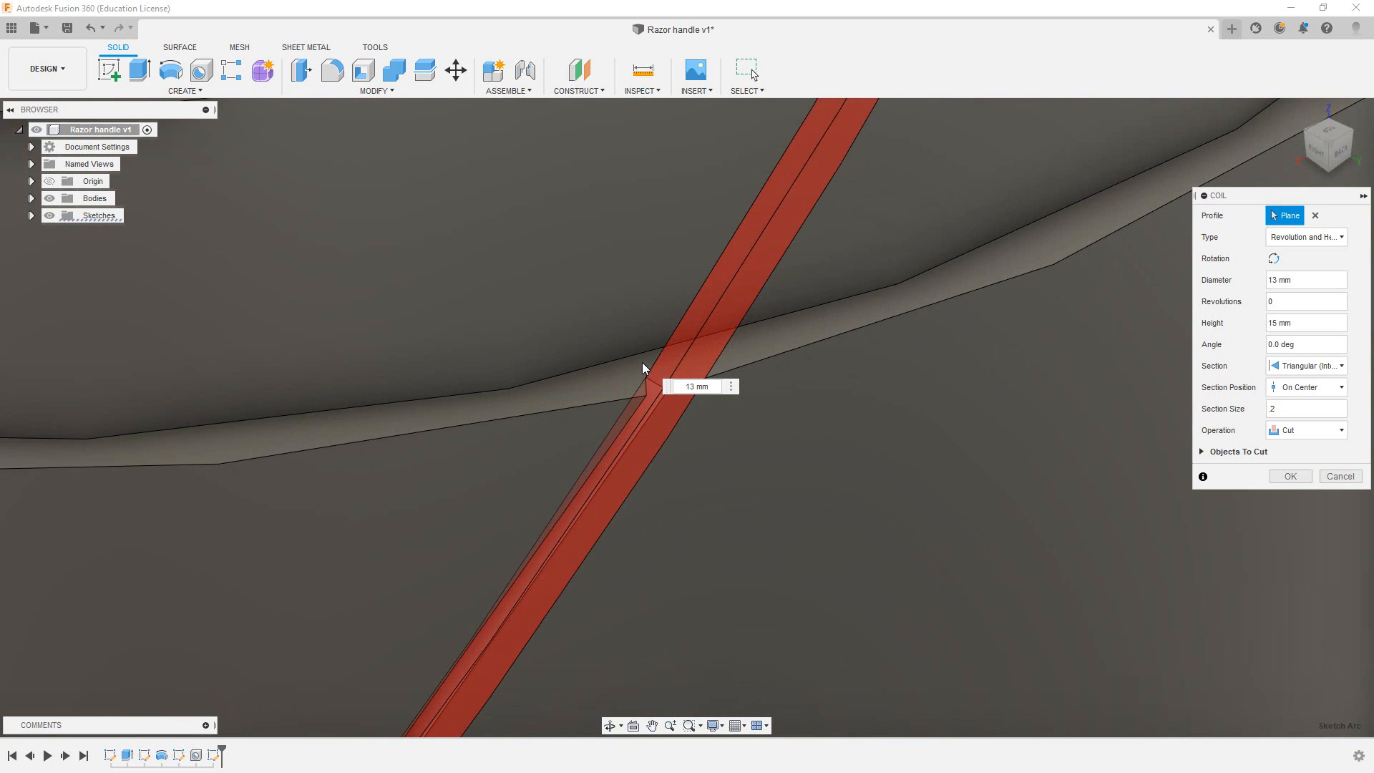
left_click_drag(1295, 408, 1263, 416)
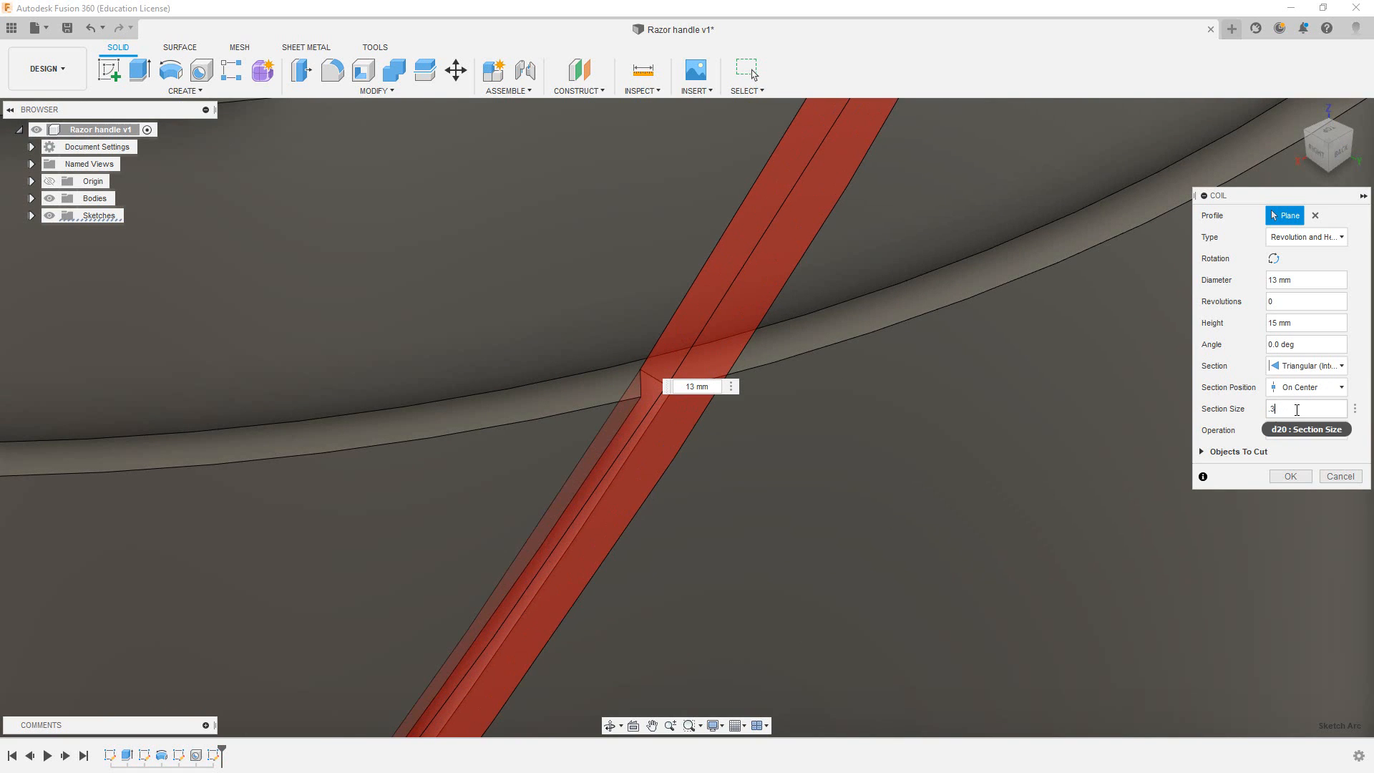
left_click(1292, 476)
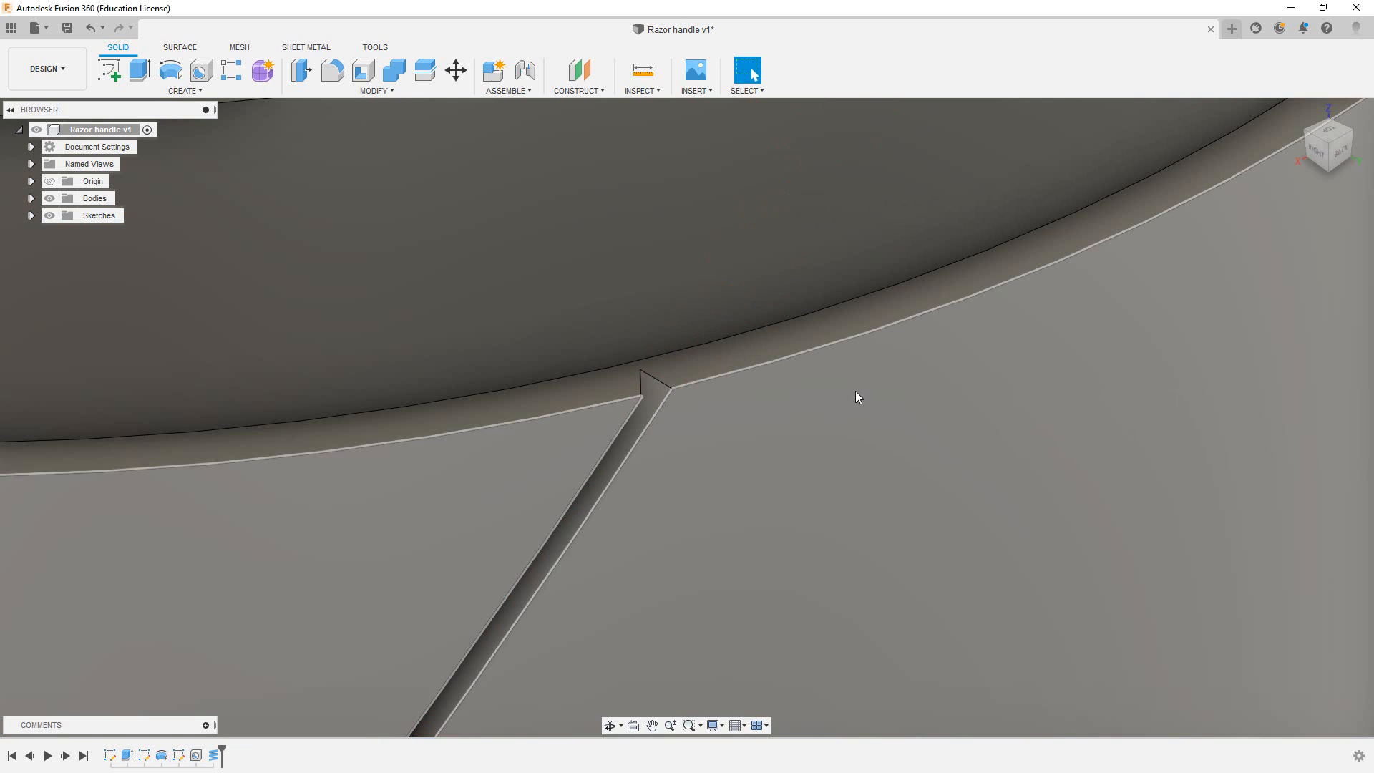
- Measure the circular edge at the upper end of the handle's long grip section and its distance to the origin point
scroll(855, 392, "down", 5)
scroll(854, 391, "down", 5)
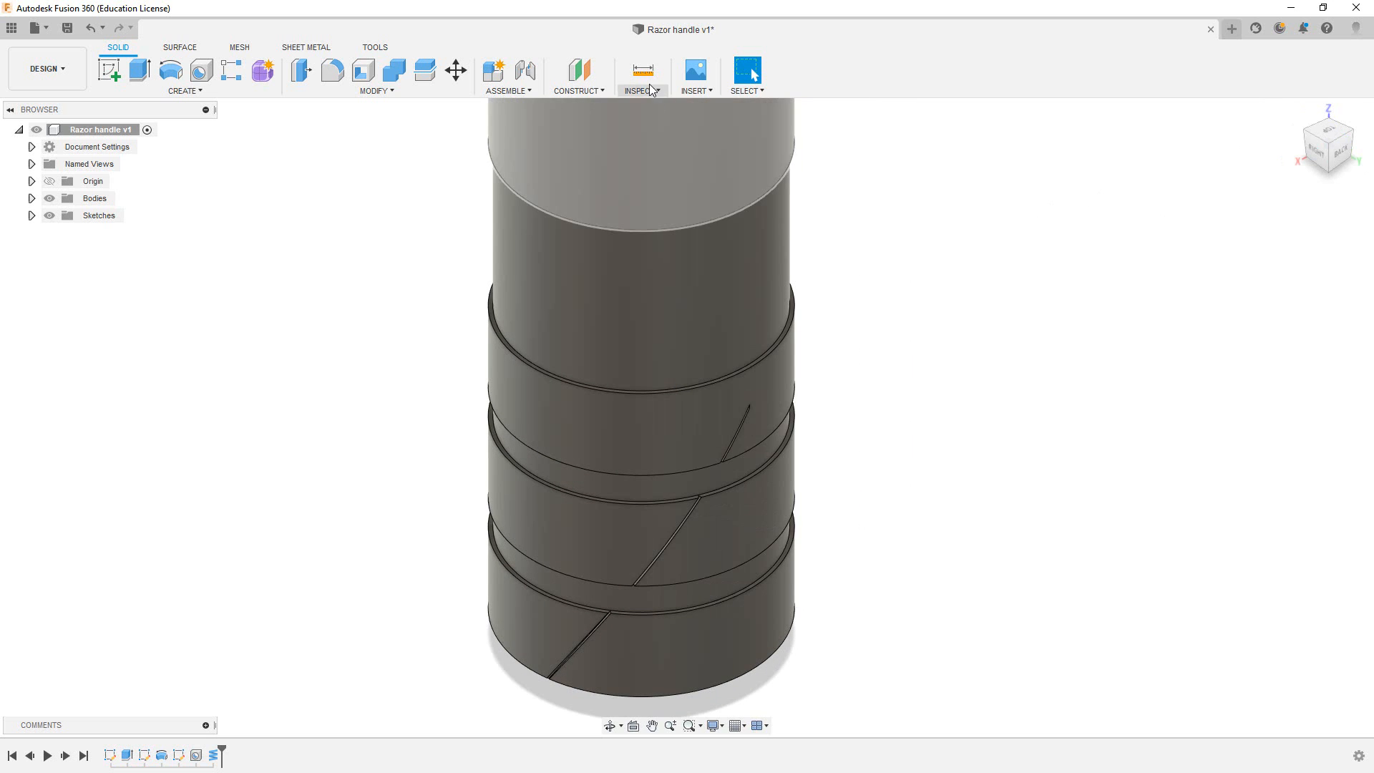
scroll(757, 210, "down", 5)
scroll(753, 204, "down", 5)
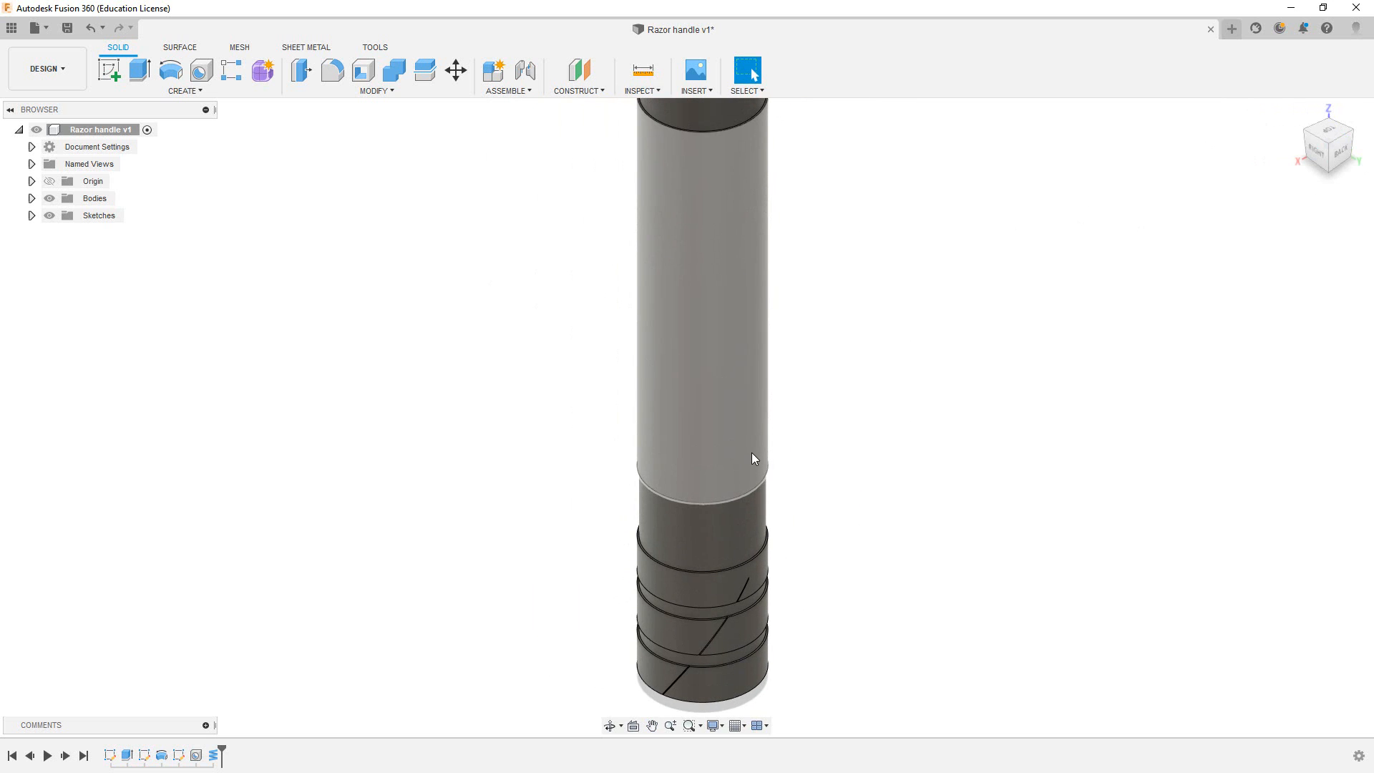
left_click(644, 71)
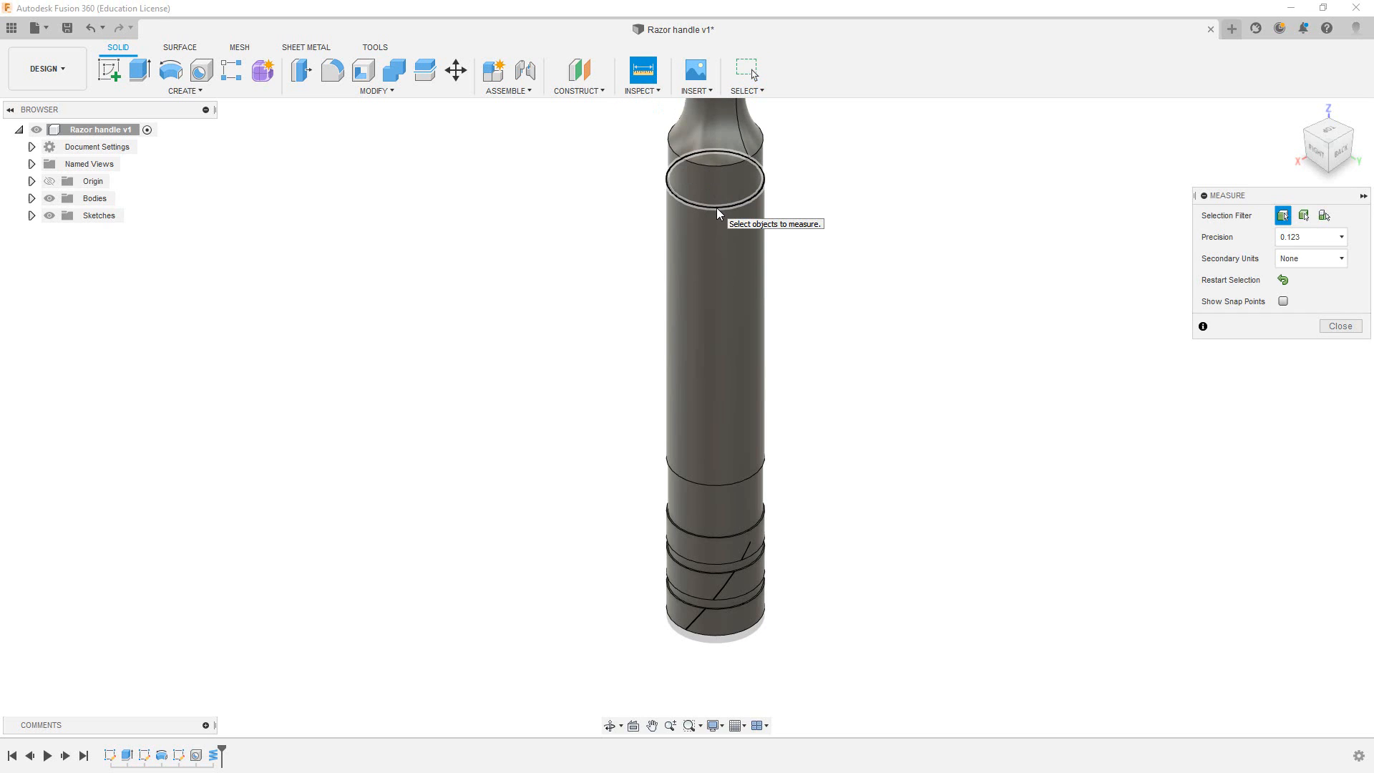
left_click(715, 207)
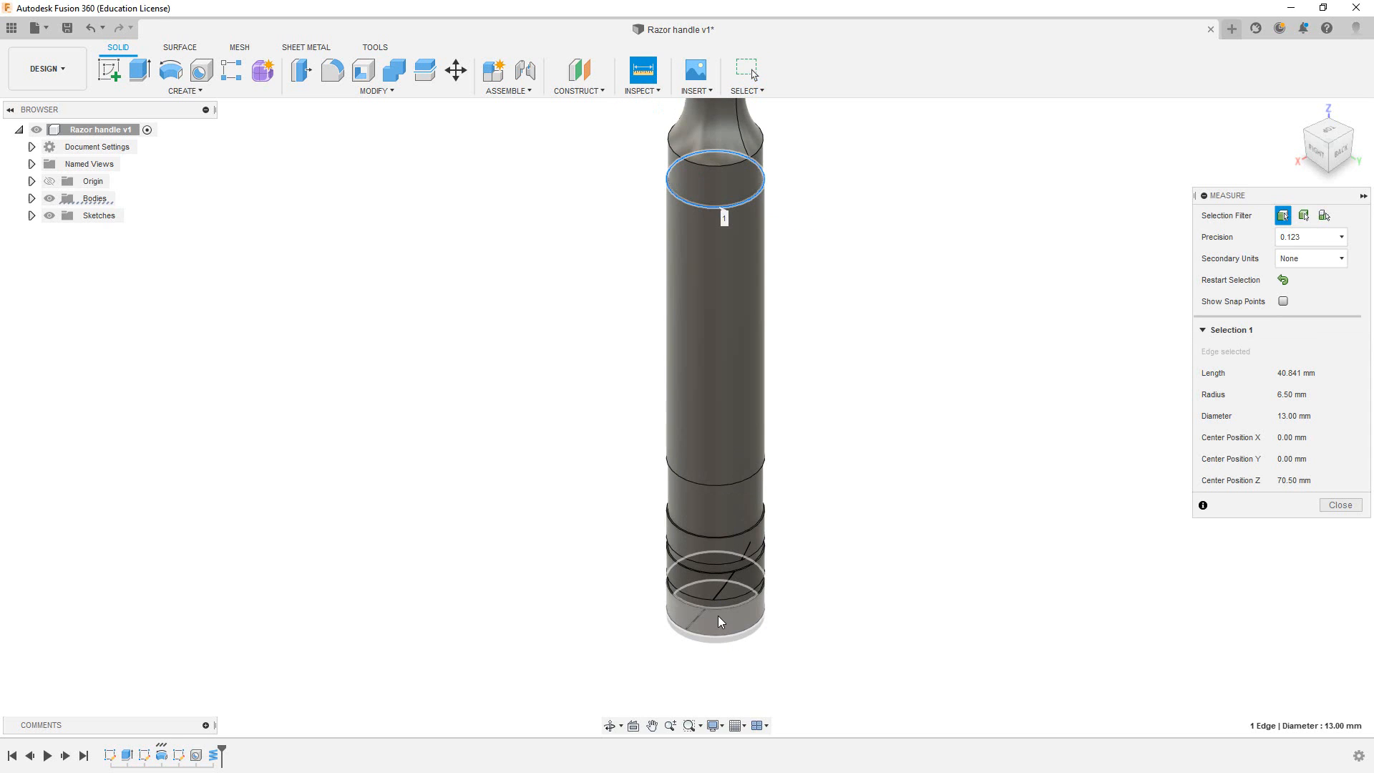
scroll(715, 621, "up", 8)
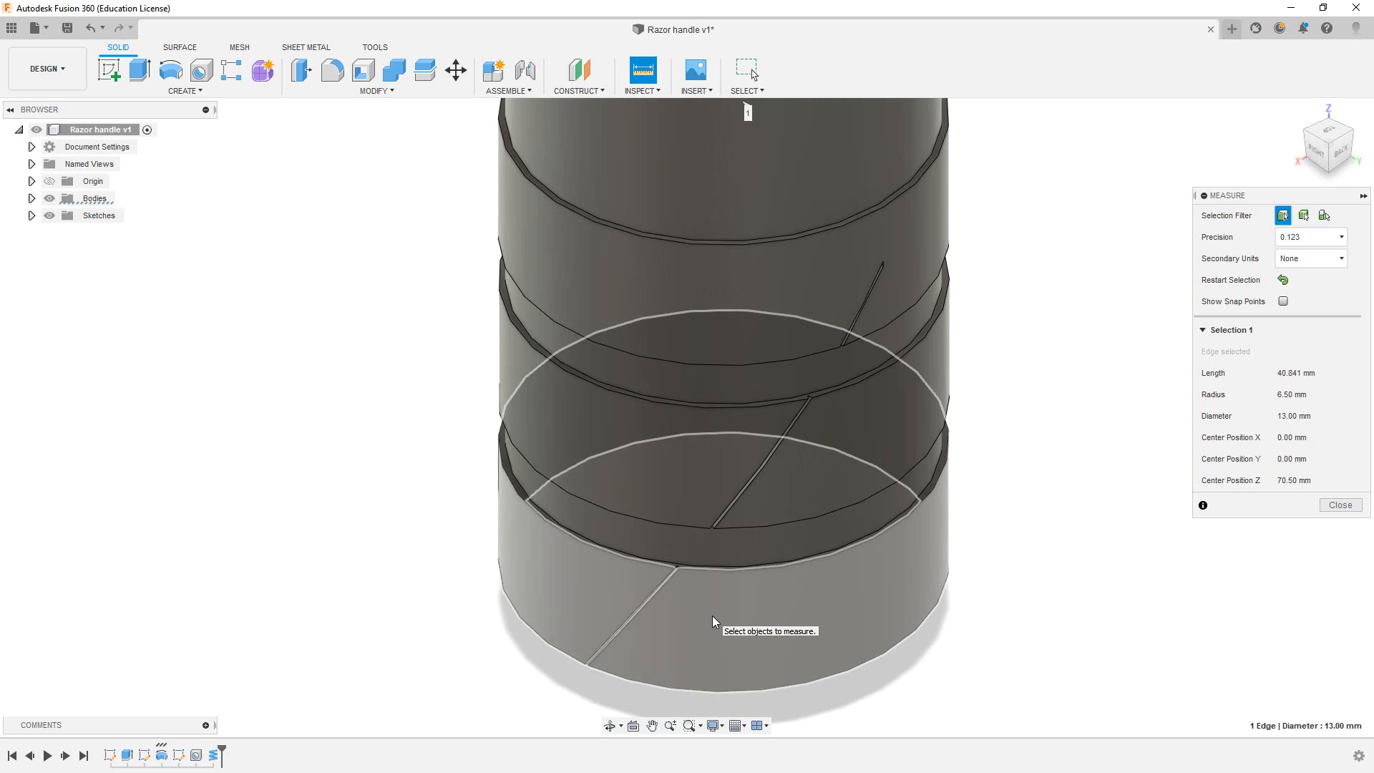
left_click(32, 182)
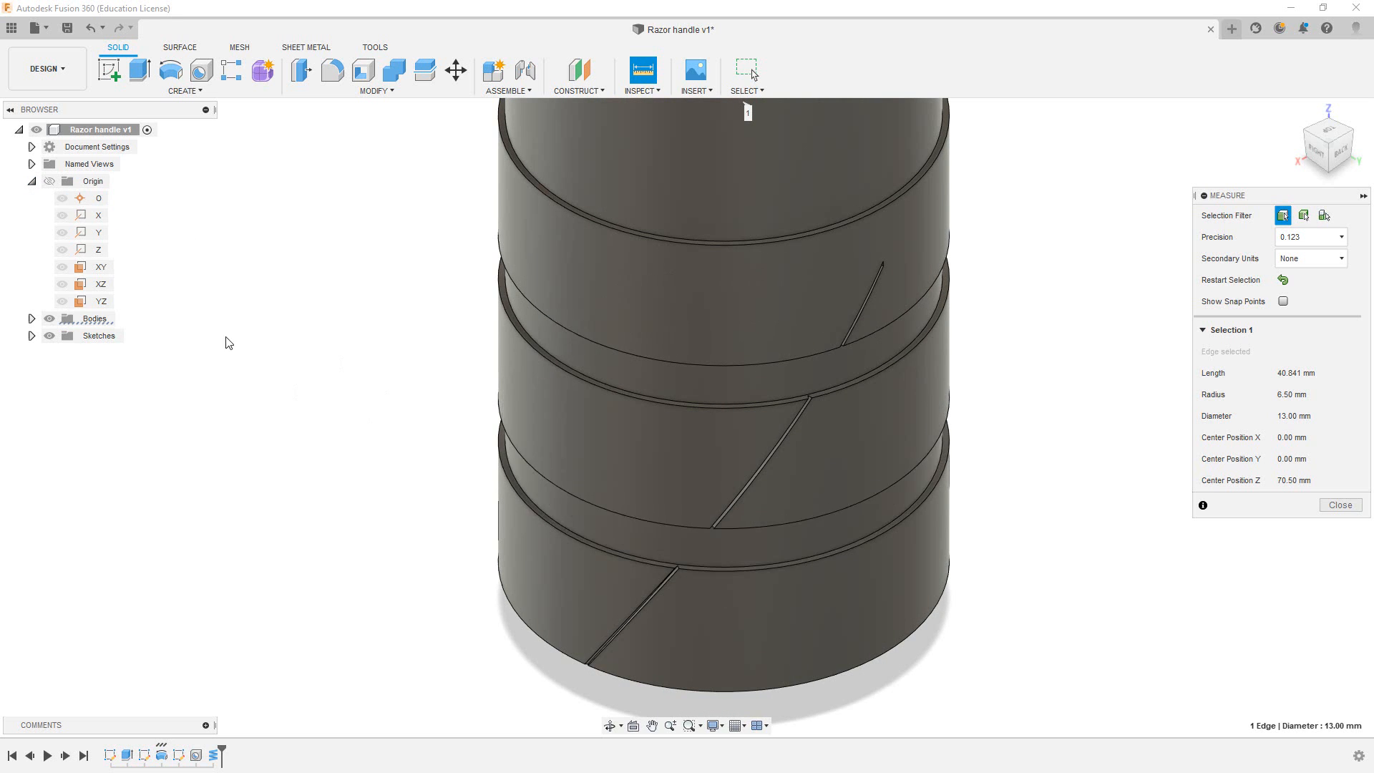
left_click(96, 203)
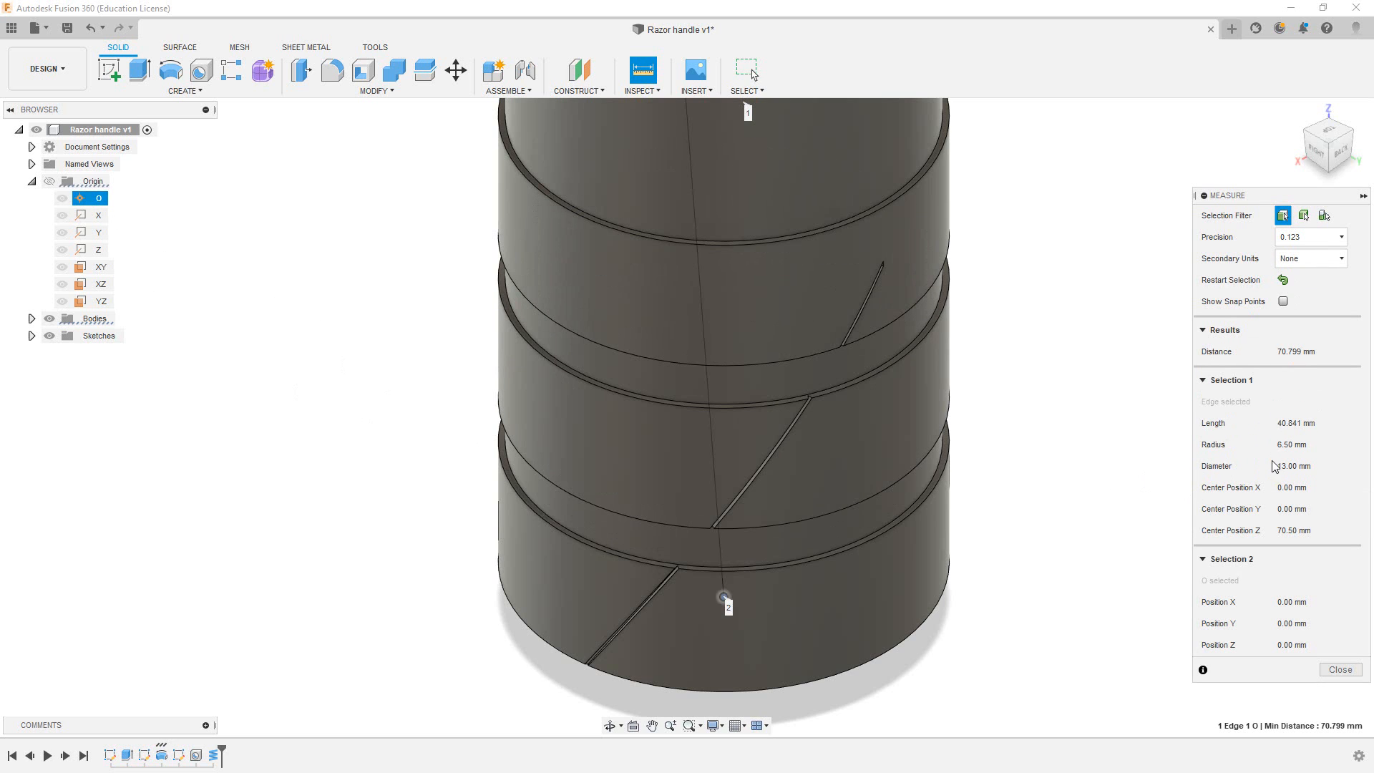
scroll(923, 468, "down", 5)
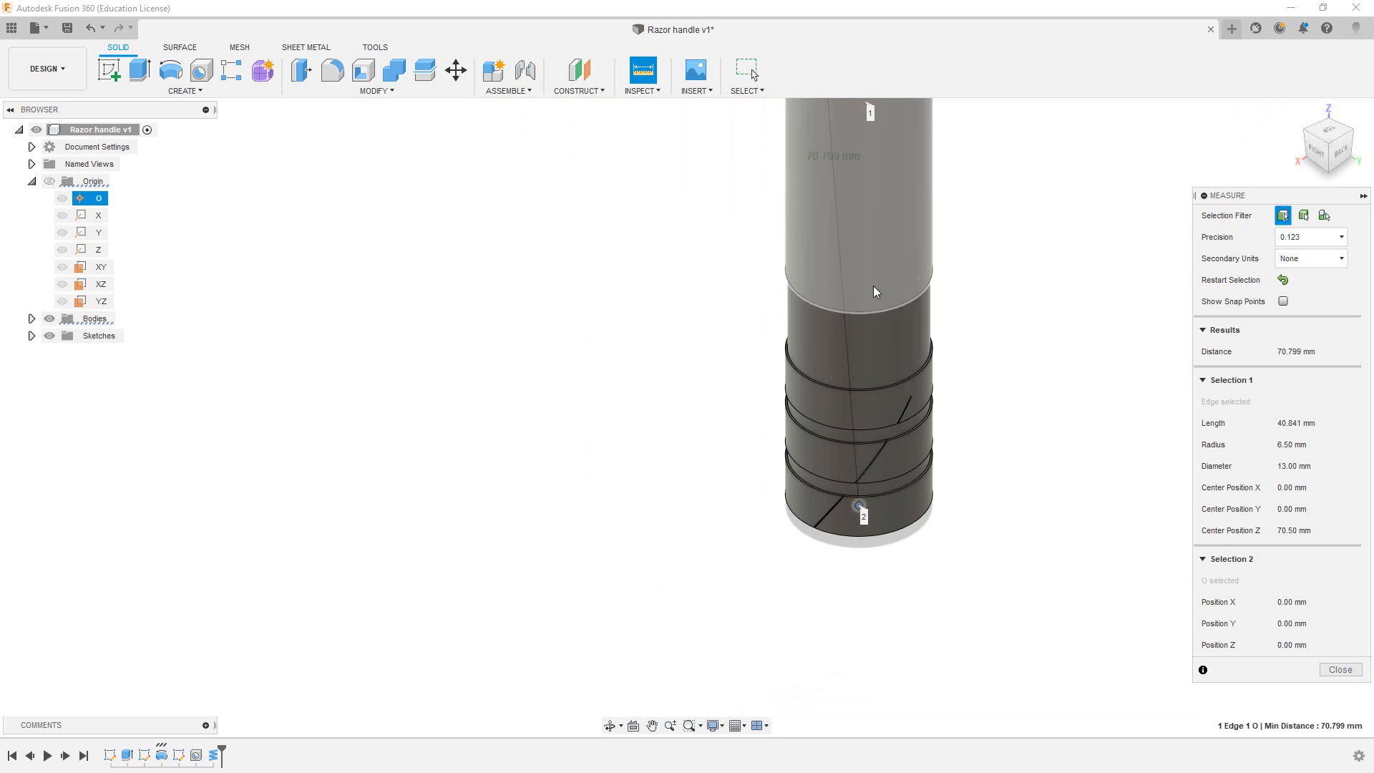
scroll(923, 252, "down", 5)
scroll(867, 470, "up", 3)
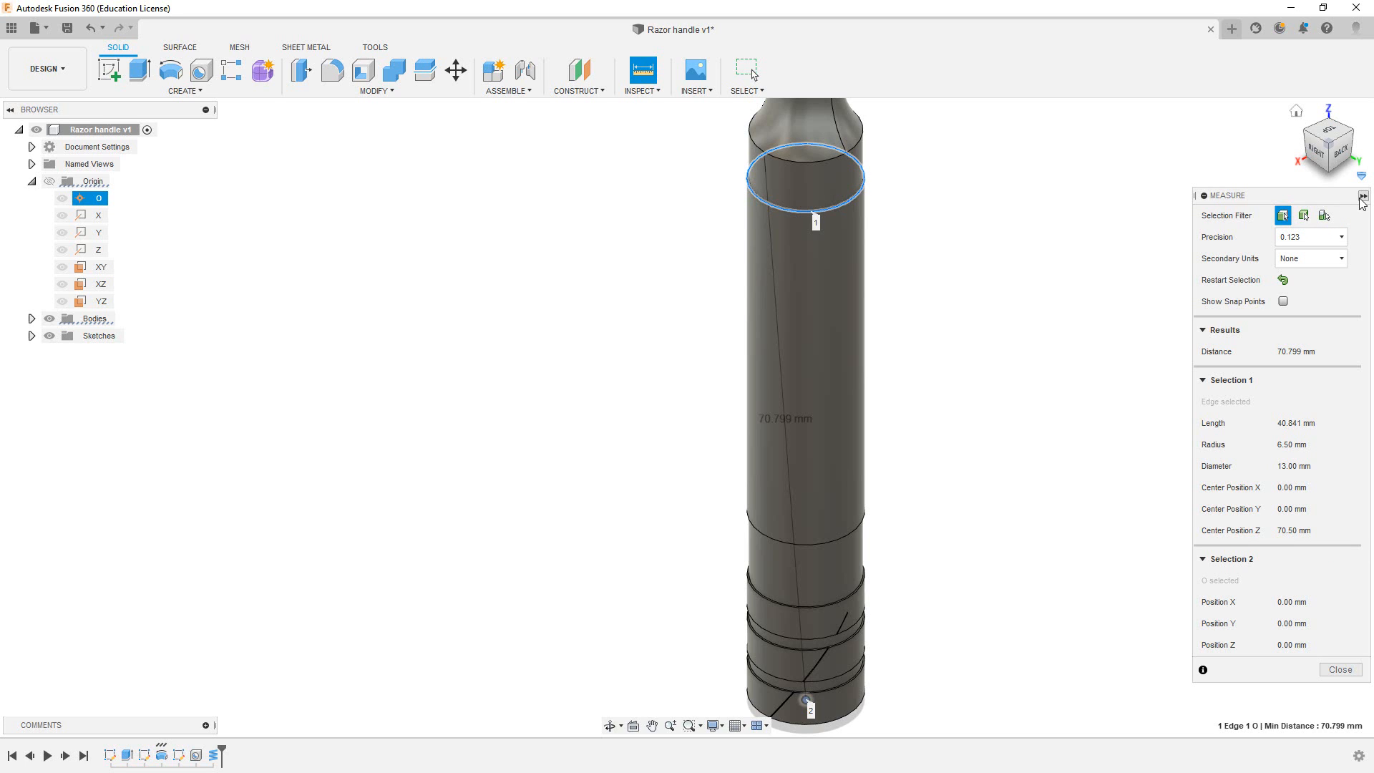
left_click(1341, 669)
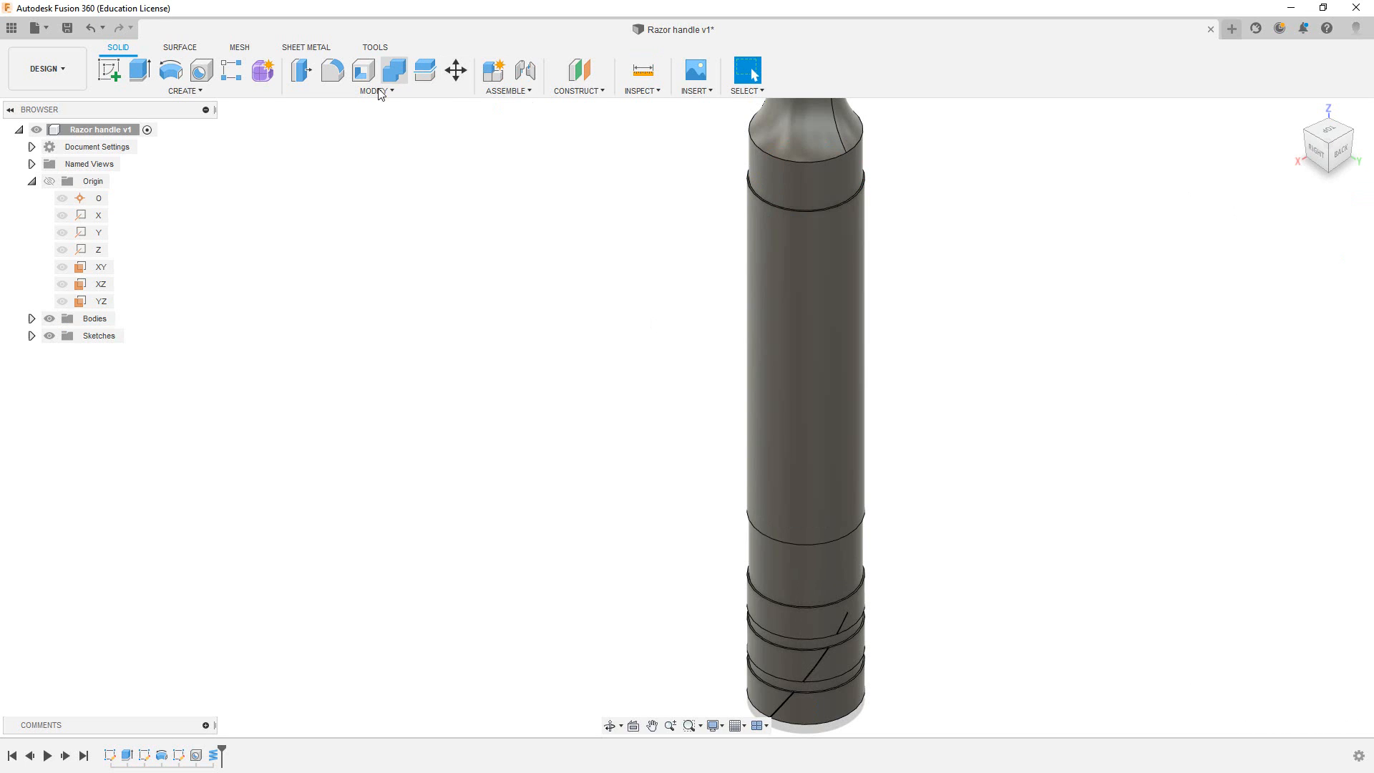
- Edit the coil cut and set its height to 70.5 mm
right_click(215, 756)
left_click(260, 628)
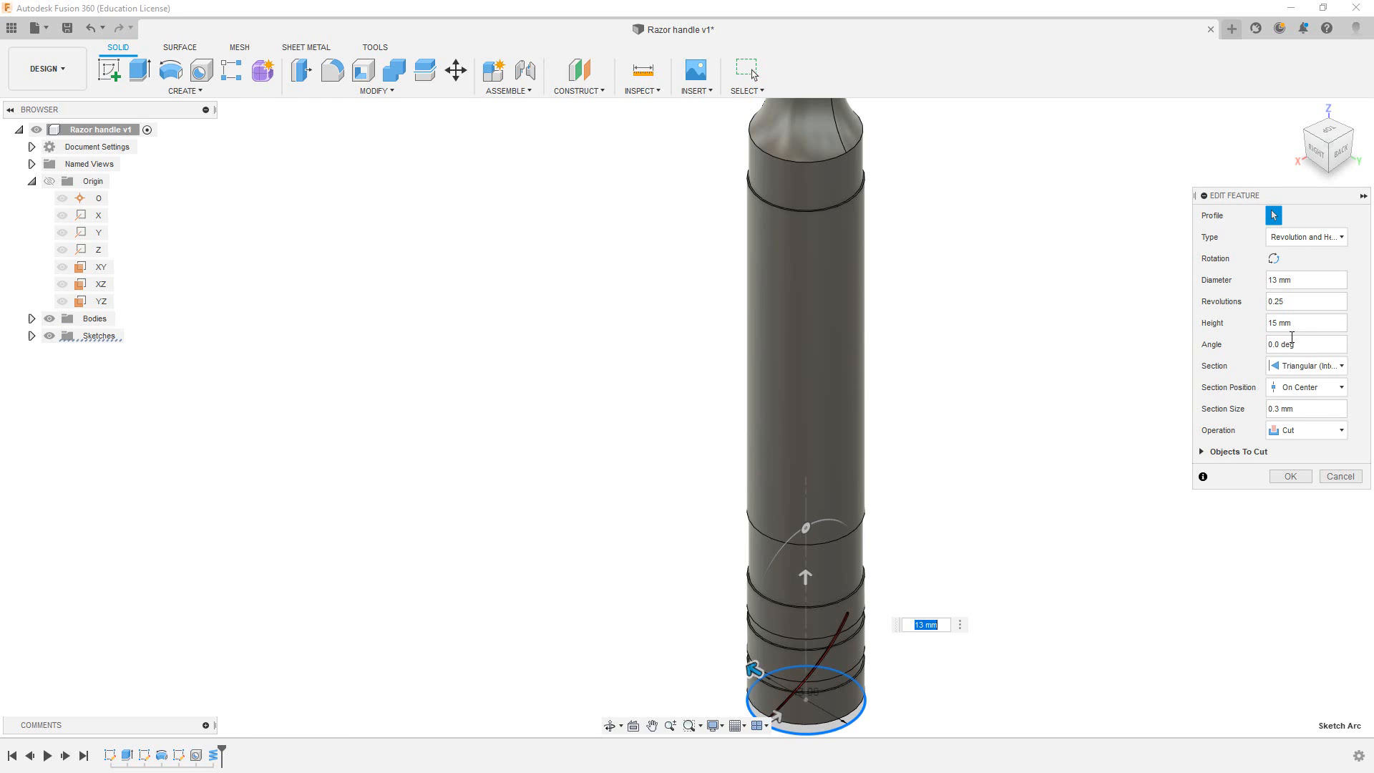
left_click_drag(1278, 321, 1262, 330)
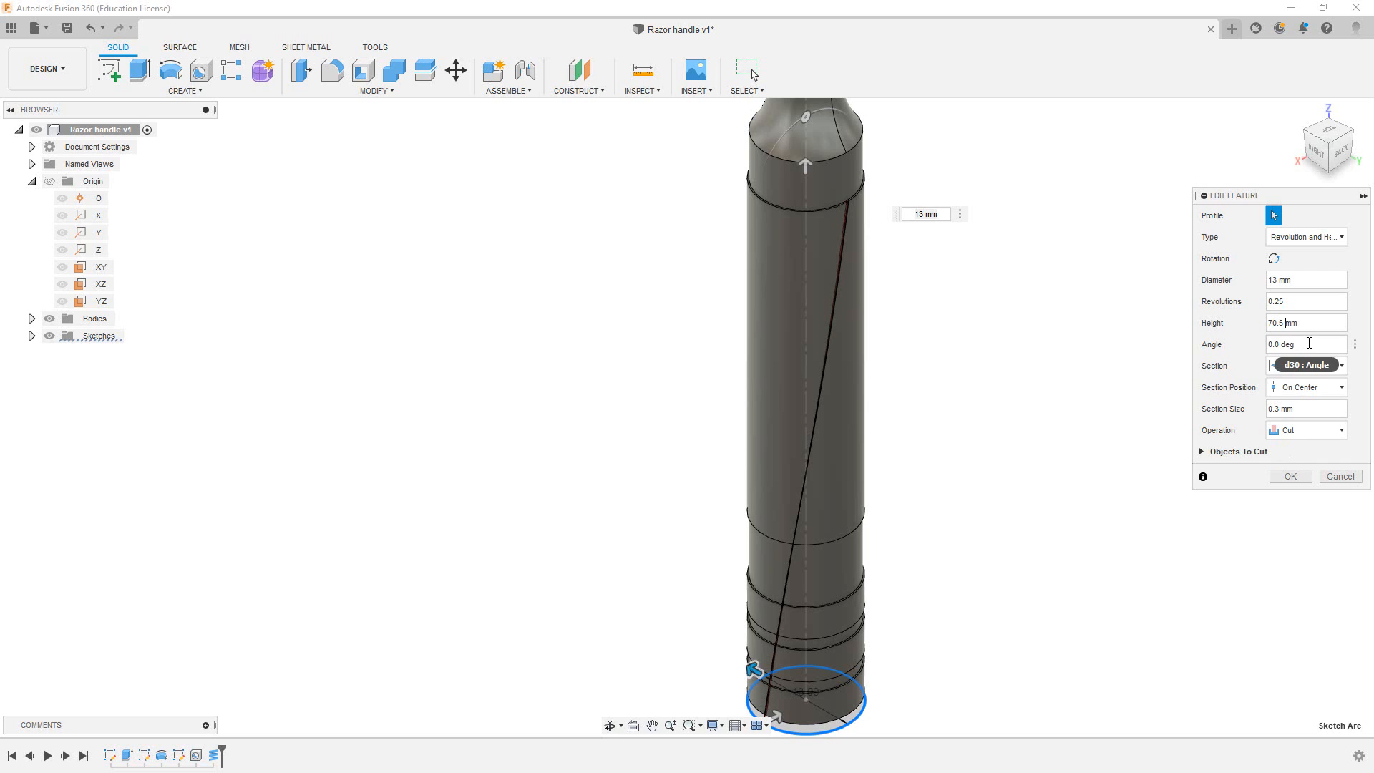
left_click(1309, 302)
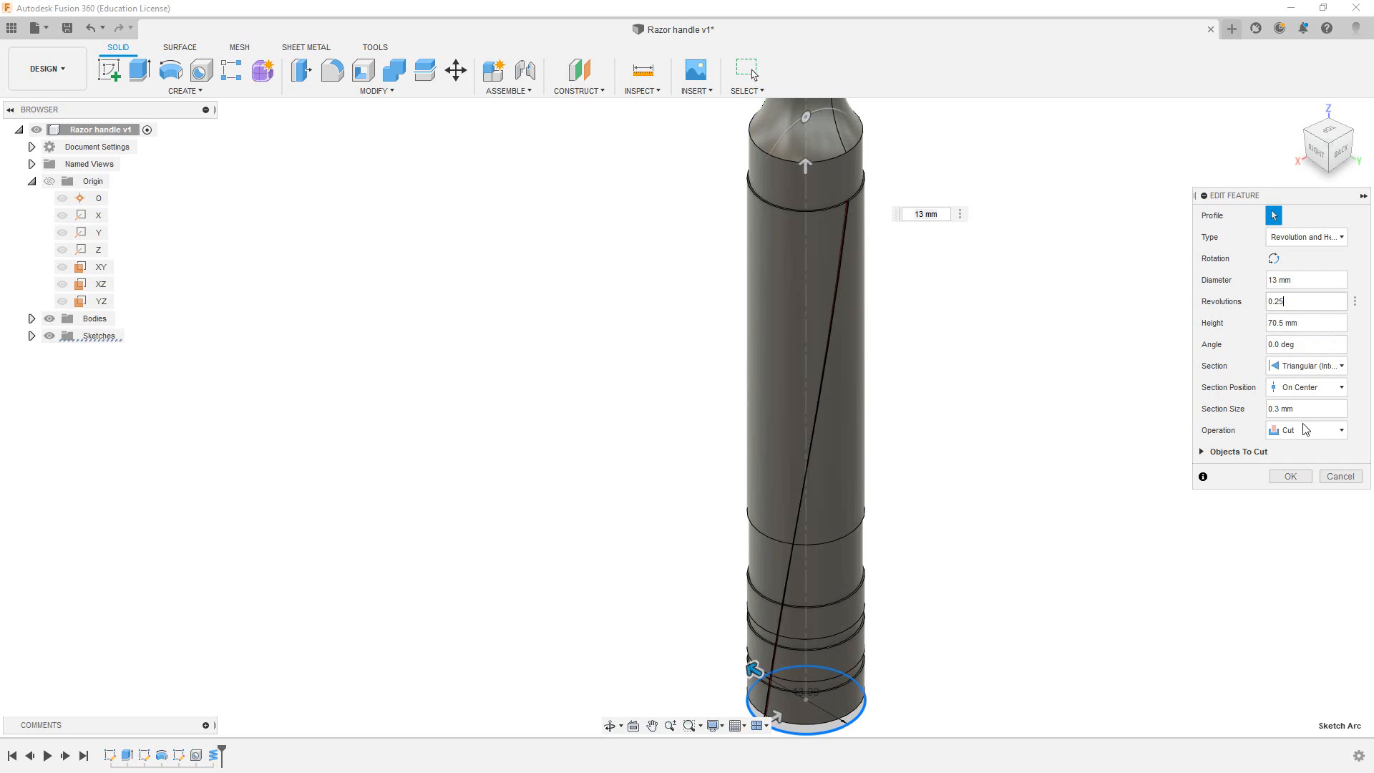
left_click(1295, 476)
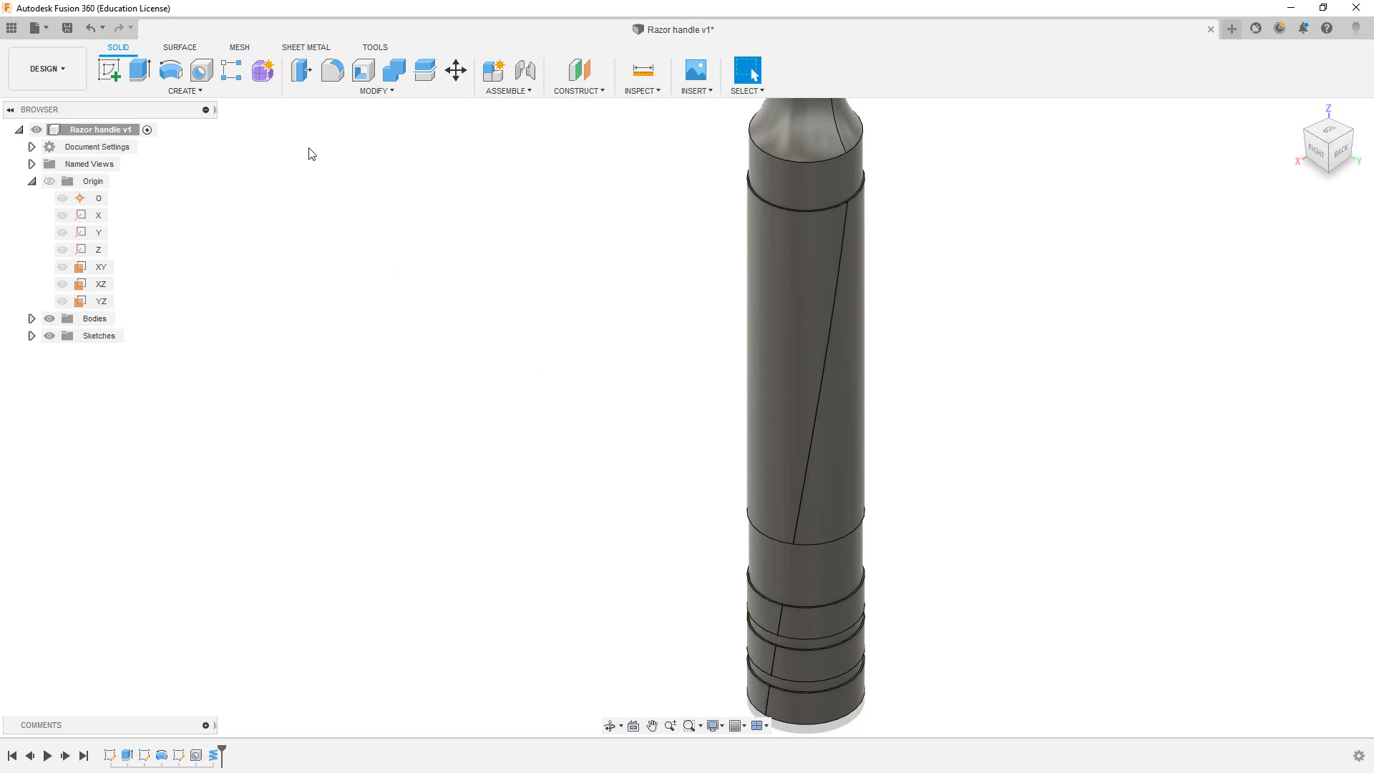
- Mirror the coil cut feature about the XZ origin plane, showing the origin planes for the selection
left_click(184, 91)
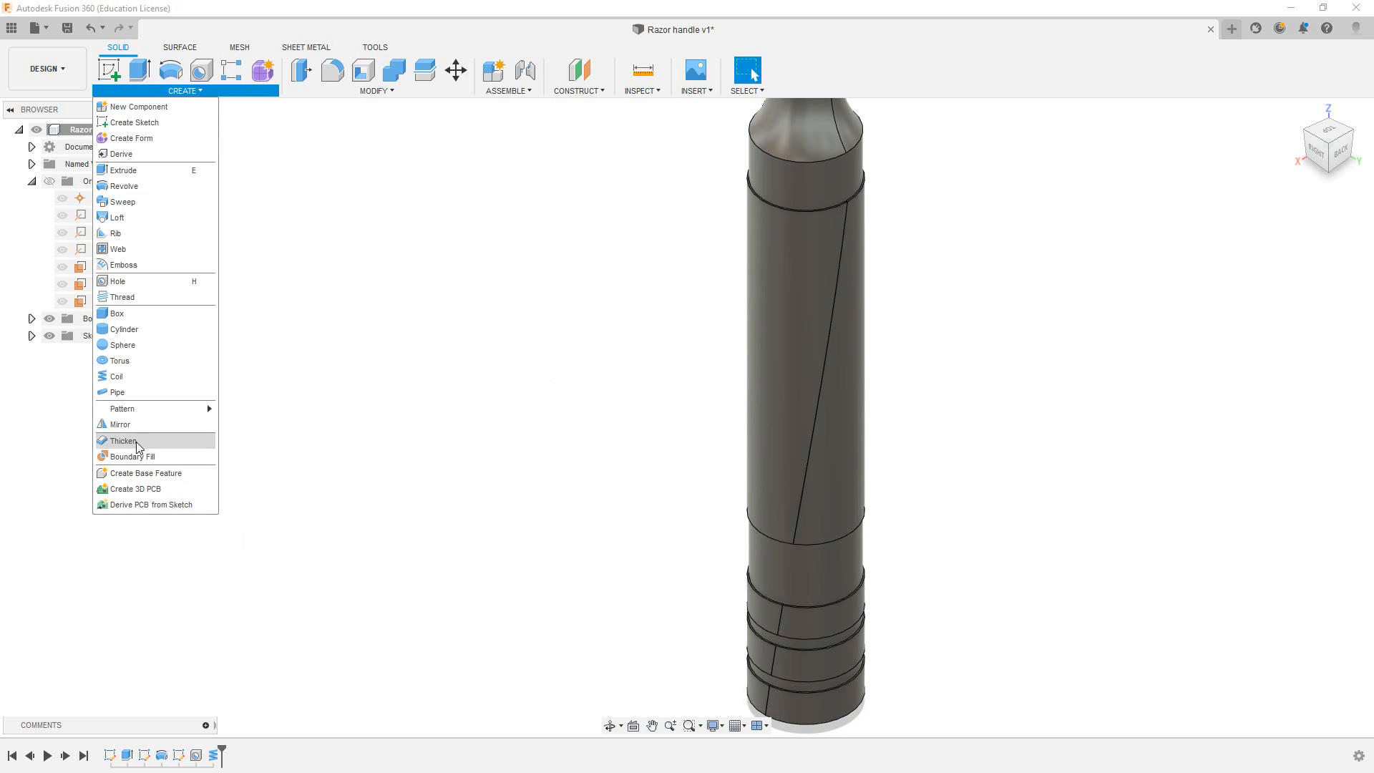
left_click(120, 425)
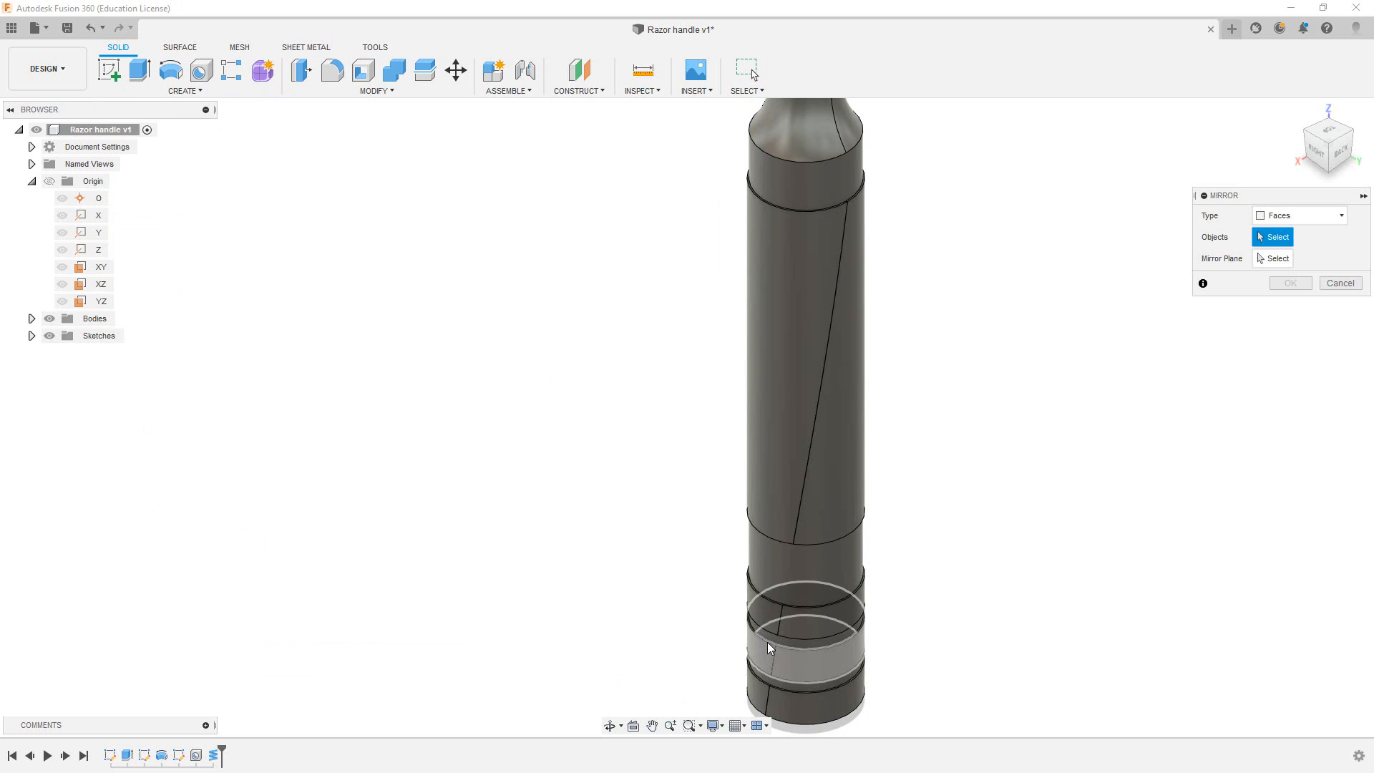
left_click(213, 755)
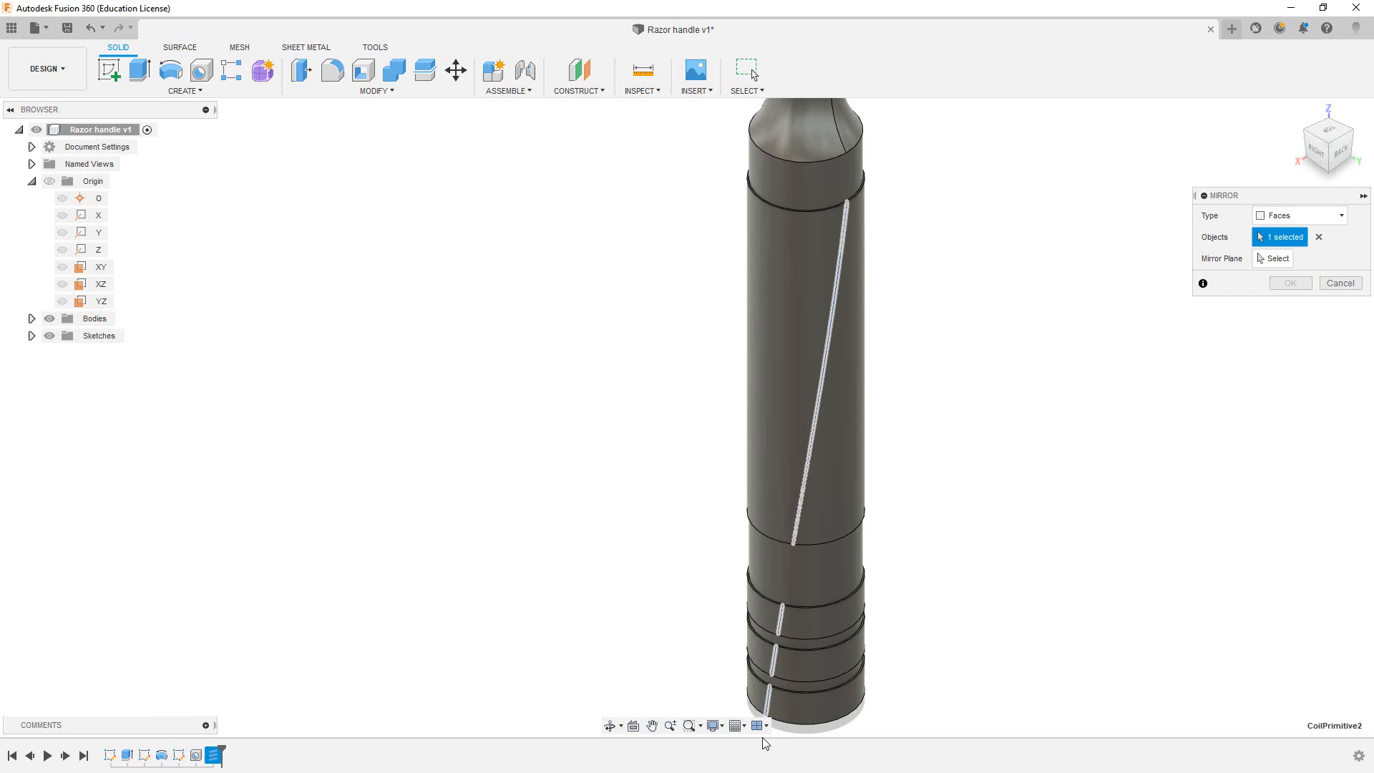
left_click(49, 181)
left_click(1274, 258)
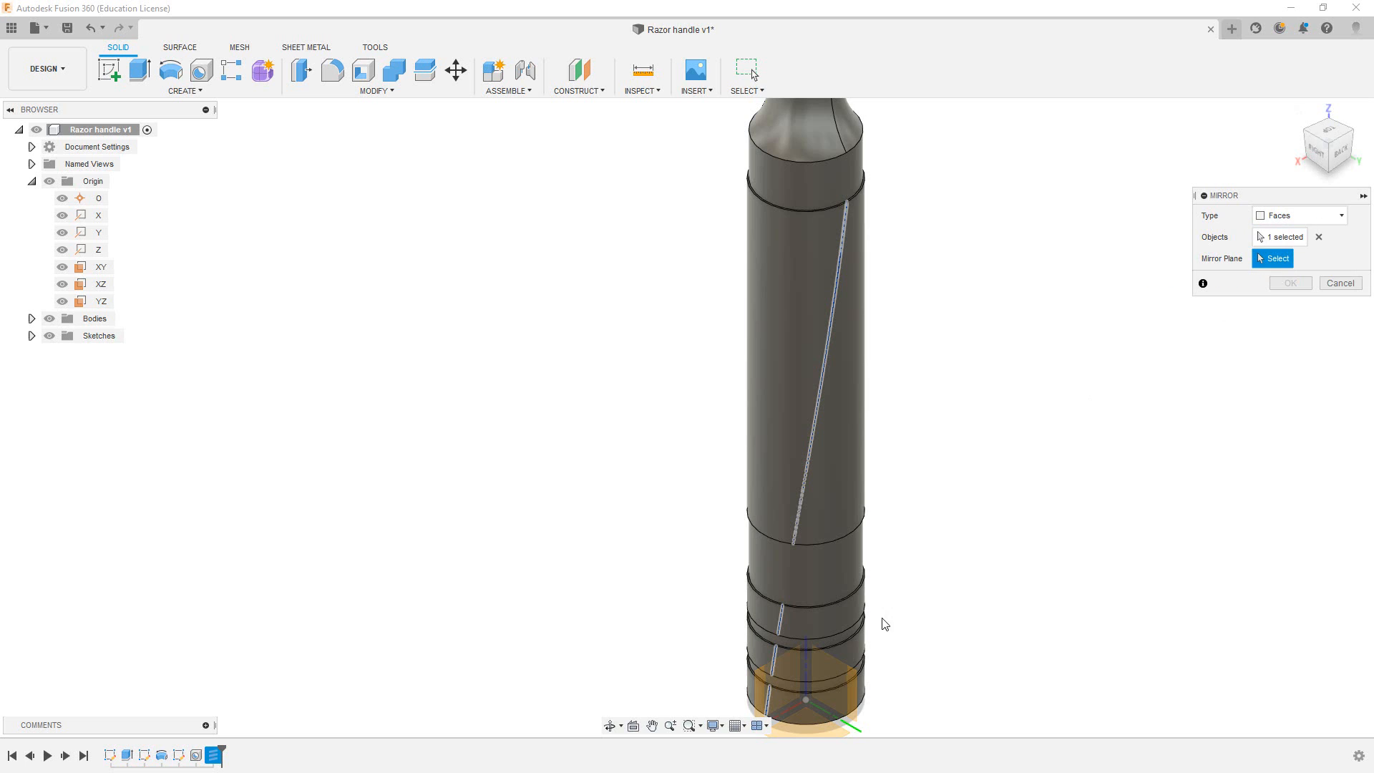
left_click(773, 686)
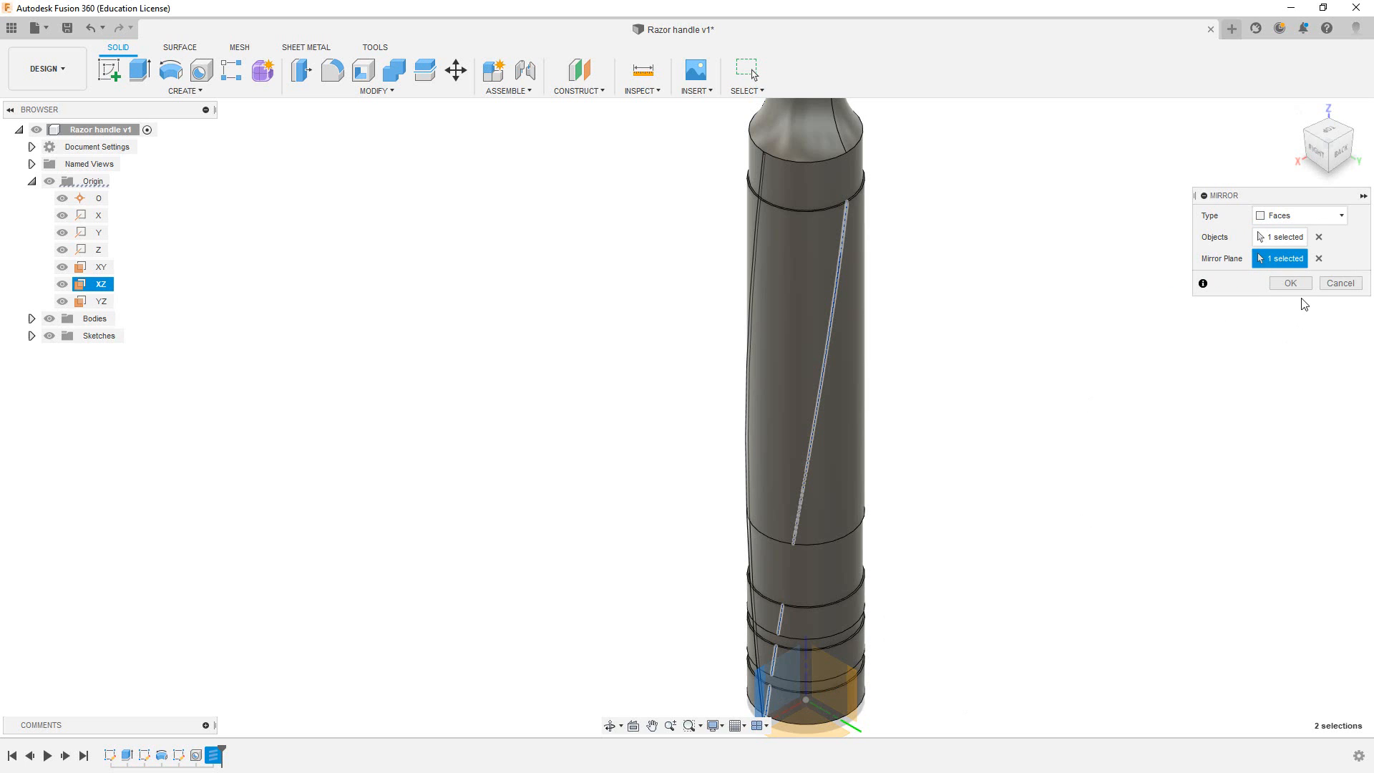
left_click(1290, 283)
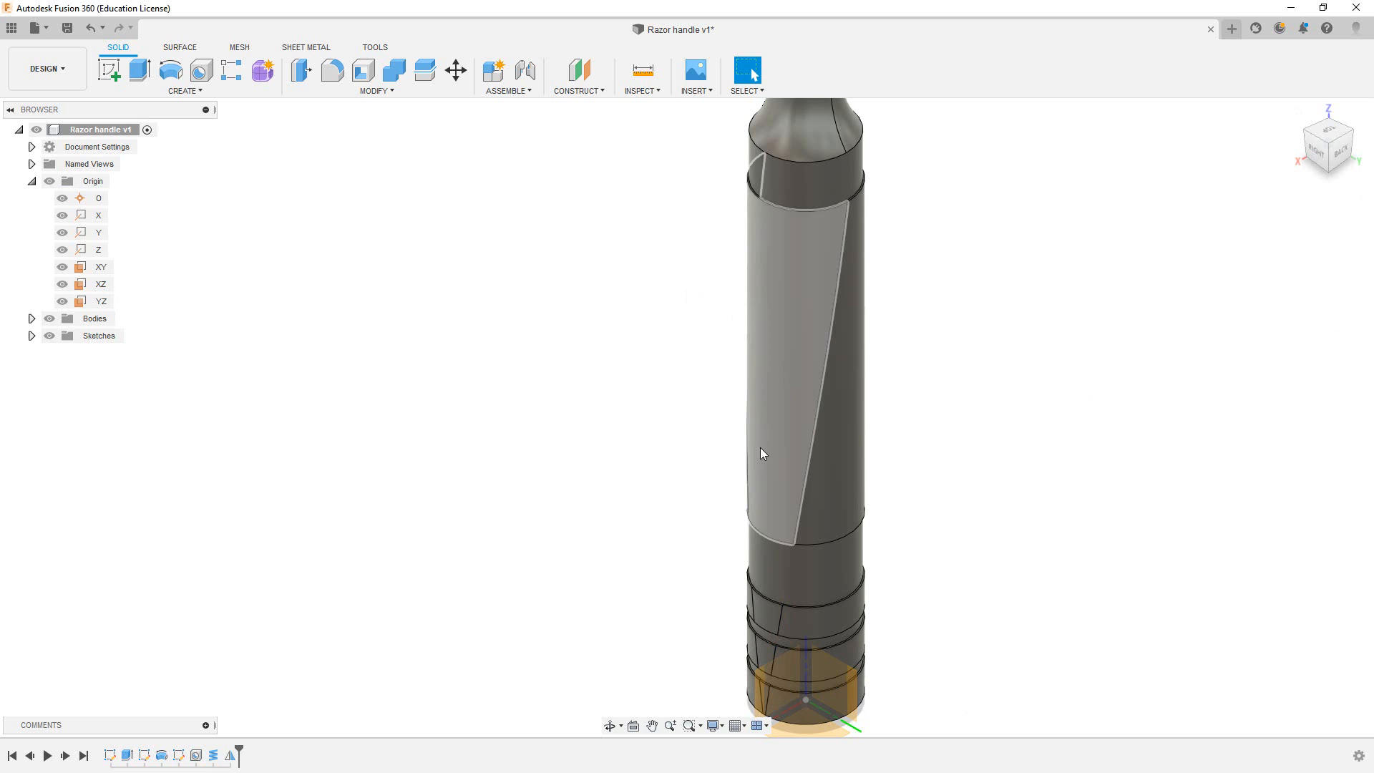
- Hide the origin planes and axes and collapse the Origin folder, with the whole handle in view
left_click(1315, 153)
left_click(1322, 132)
scroll(1128, 152, "down", 2)
middle_click_drag(1104, 147, 1016, 368)
scroll(1001, 362, "down", 1)
scroll(991, 351, "up", 2)
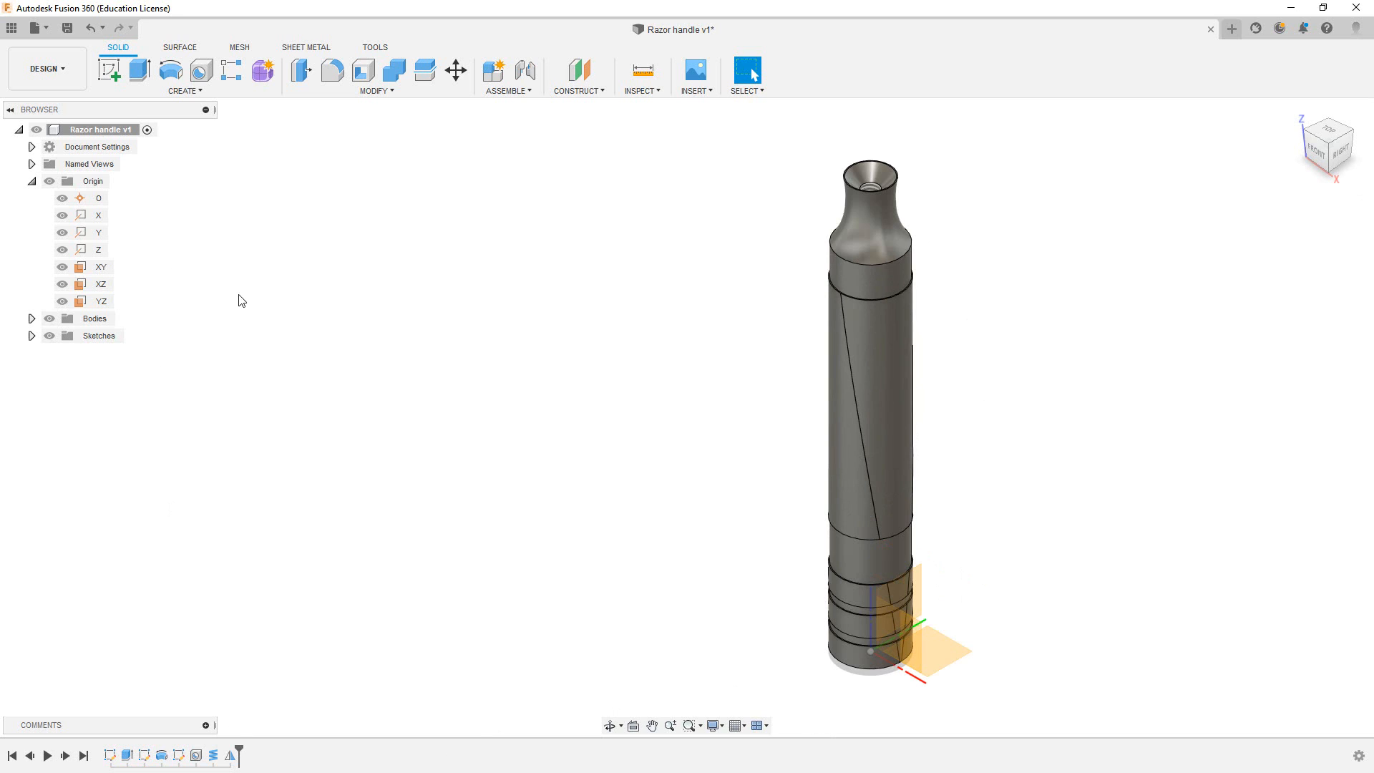
left_click(49, 181)
left_click(31, 181)
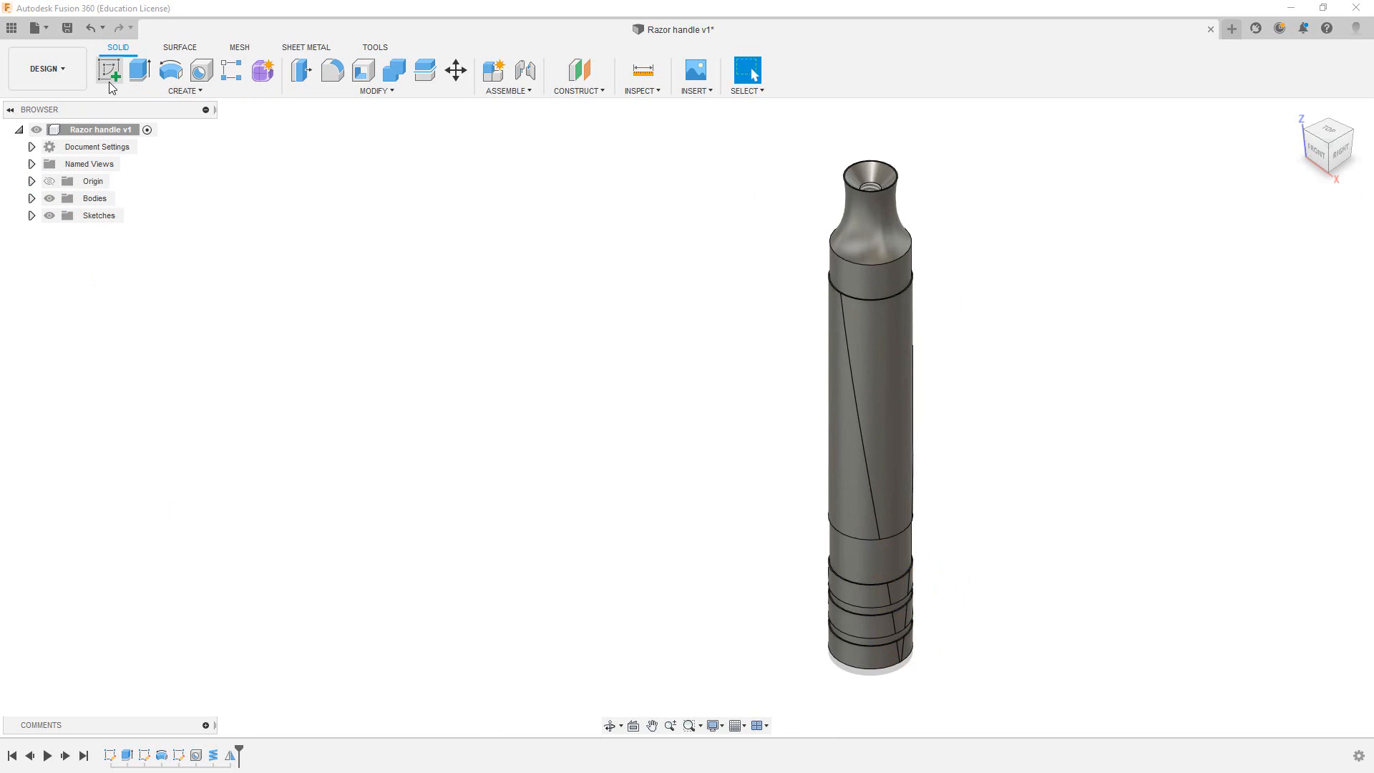
- Create a full circular pattern of the coil cut and its mirror, quantity 50, using a circular handle edge as the axis
left_click(193, 91)
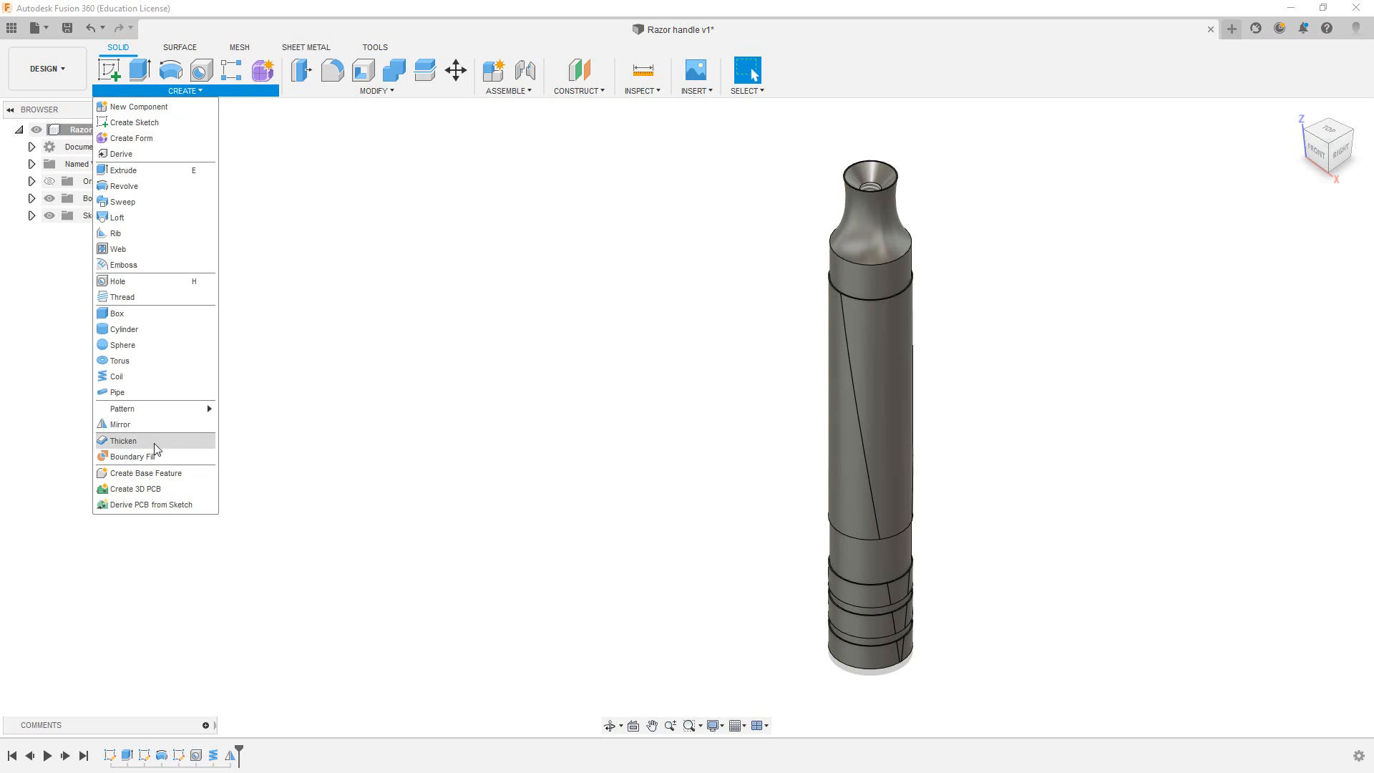
mouse_move(157, 408)
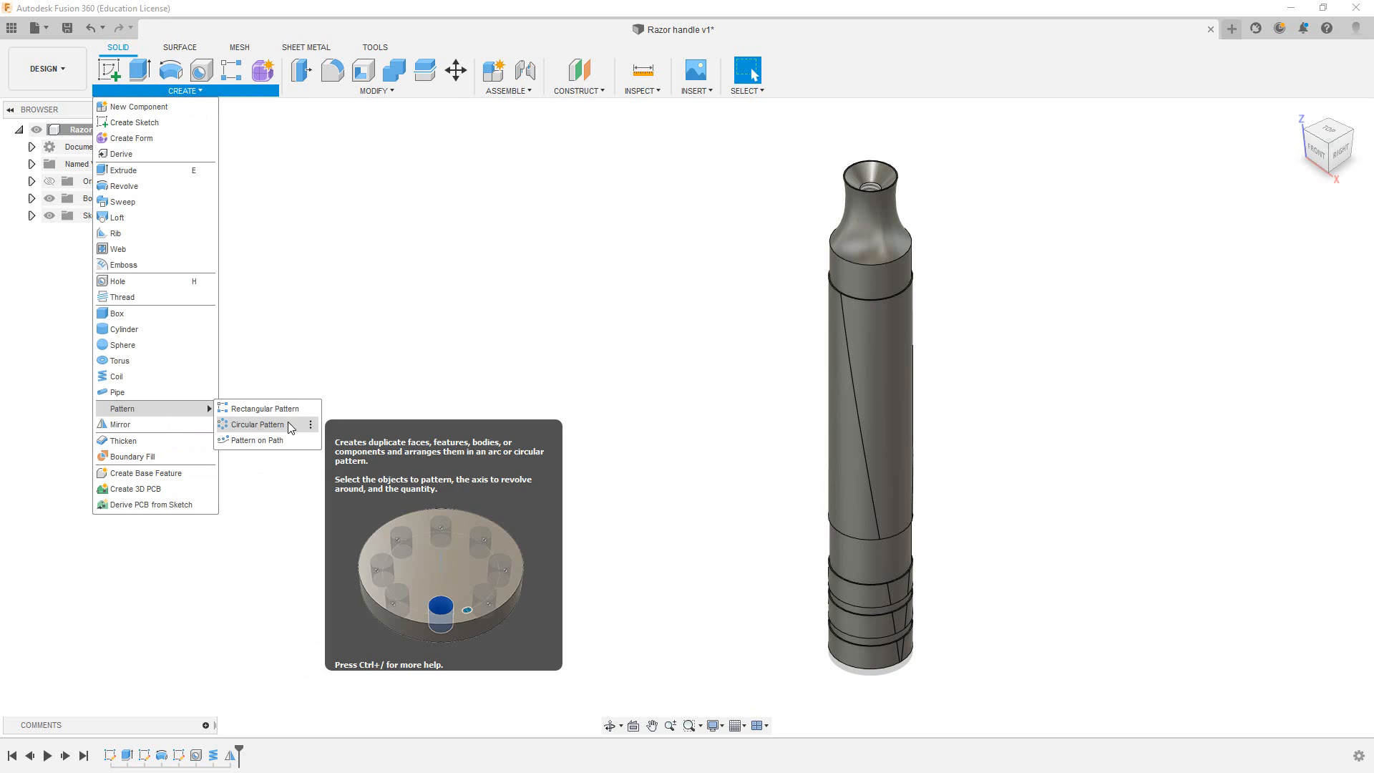
left_click(288, 423)
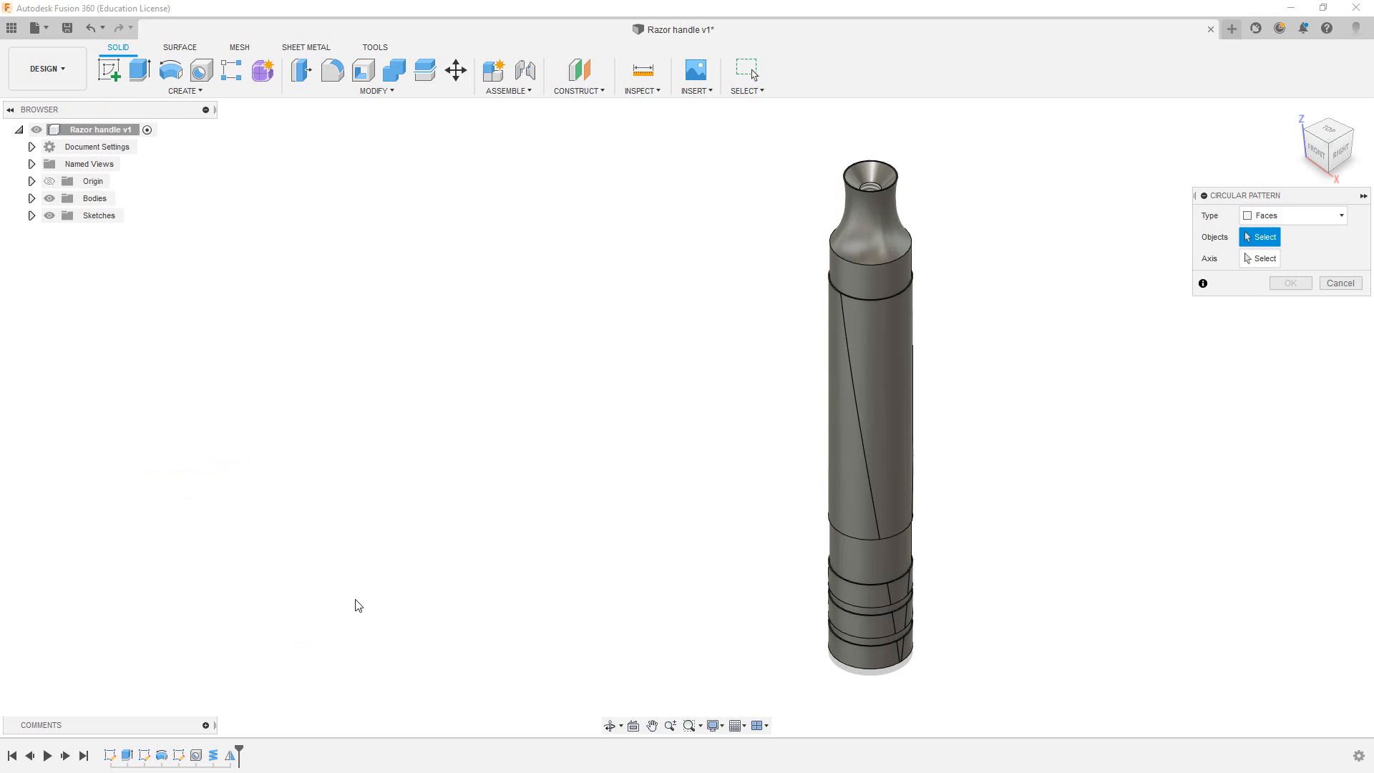
left_click(230, 755)
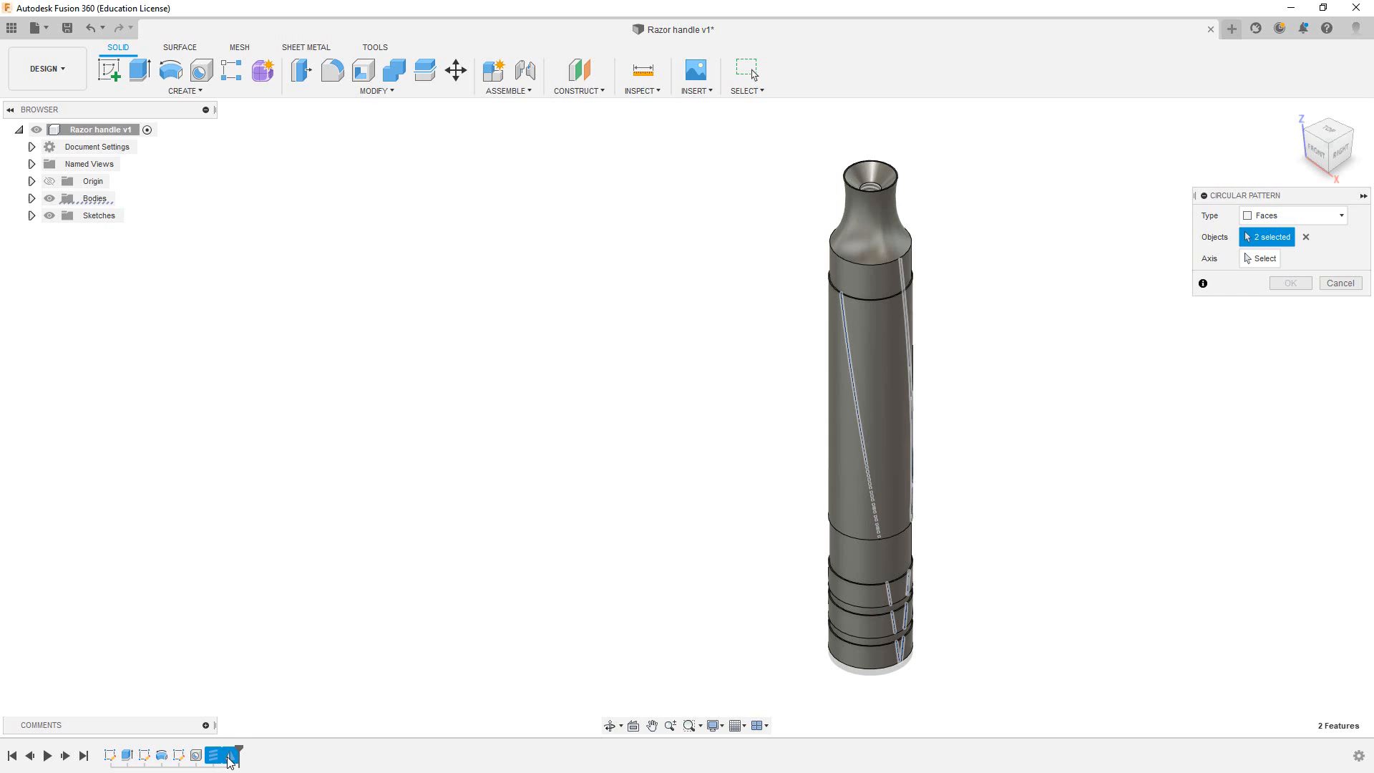
left_click(1258, 259)
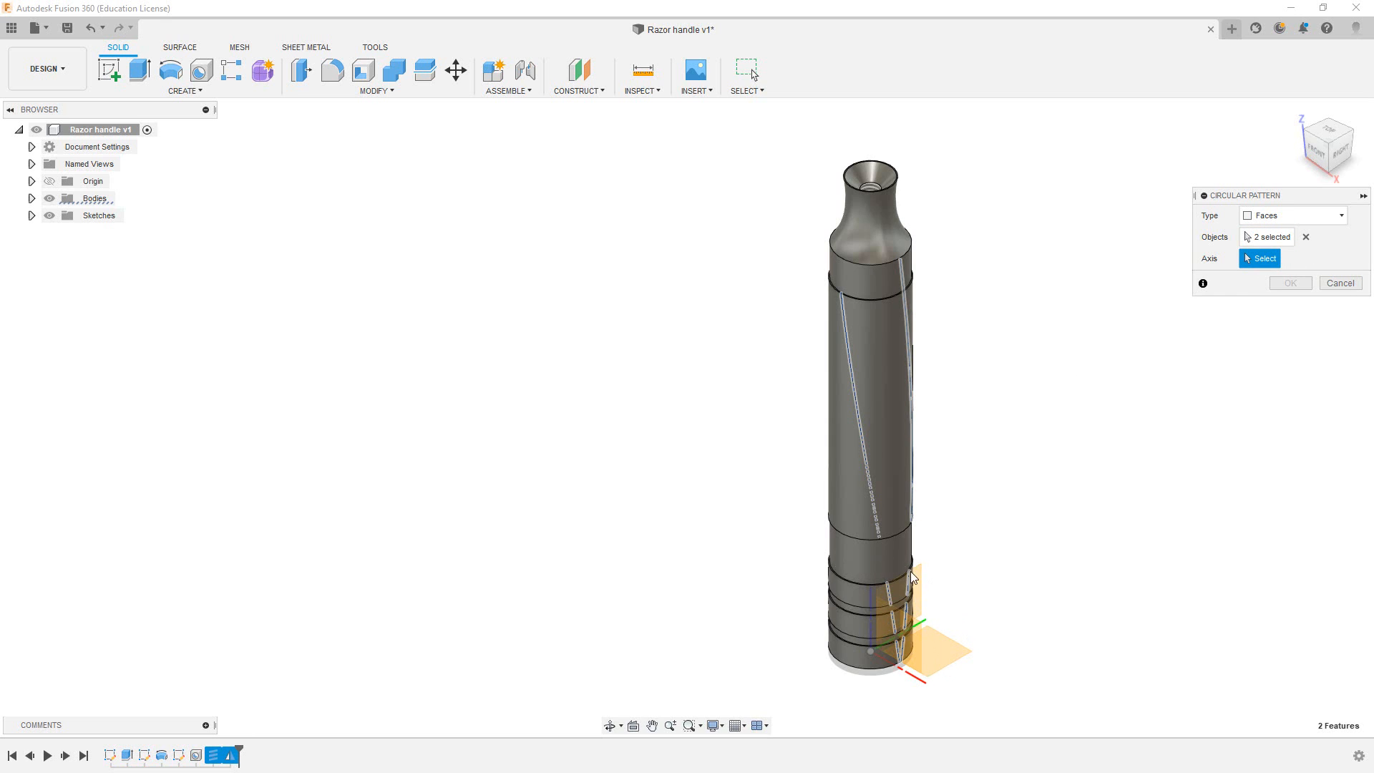
scroll(918, 577, "up", 5)
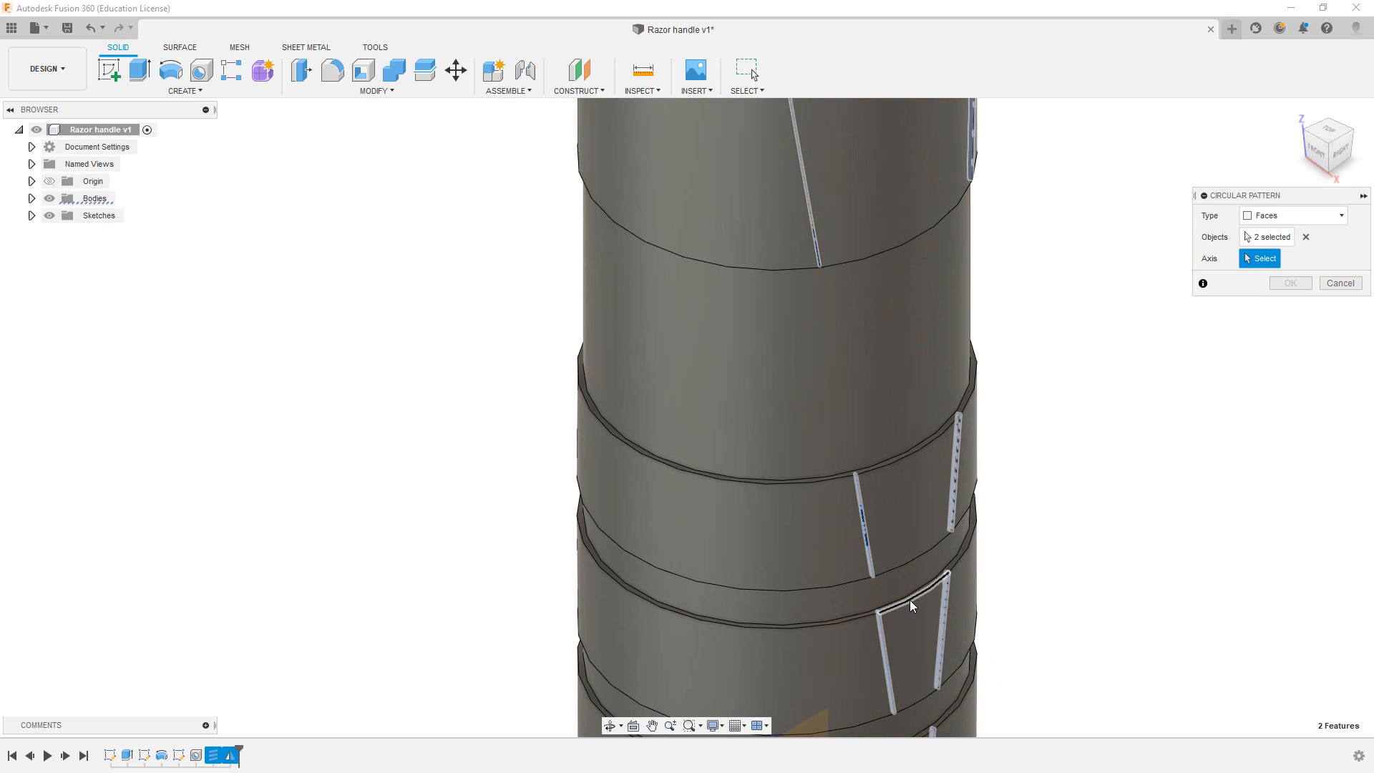
left_click(912, 605)
scroll(930, 601, "down", 3)
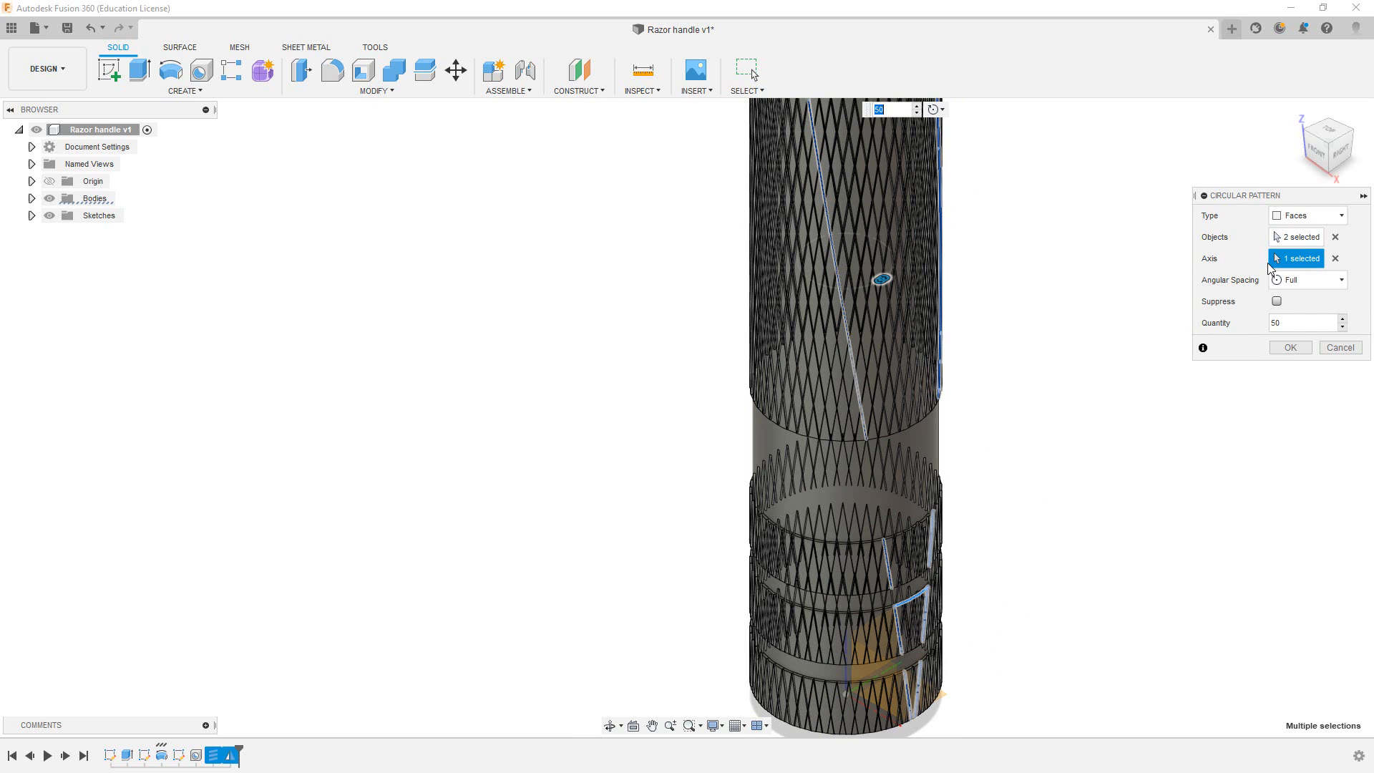
left_click(1313, 322)
left_click(1306, 350)
scroll(891, 307, "up", 3)
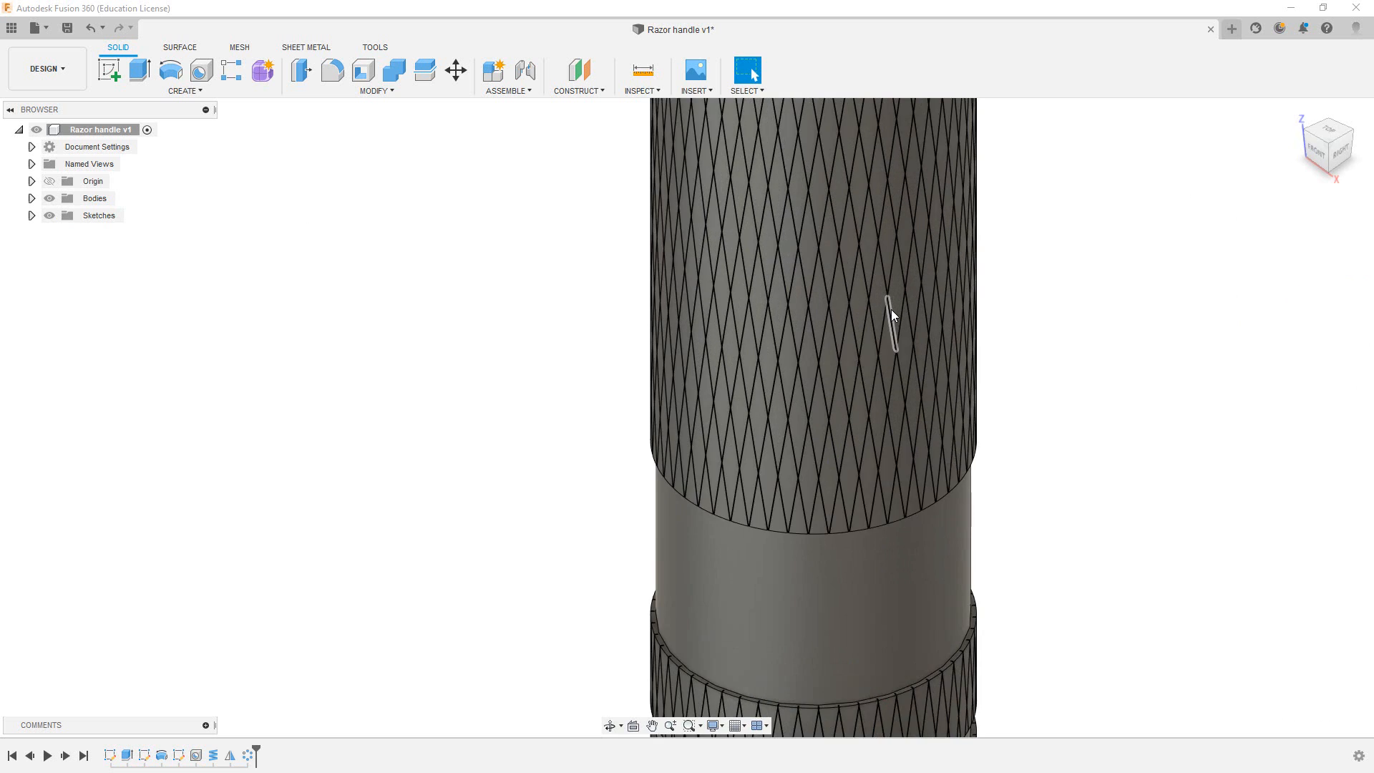
scroll(891, 308, "down", 8)
middle_click_drag(873, 230, 749, 410)
scroll(748, 410, "up", 1)
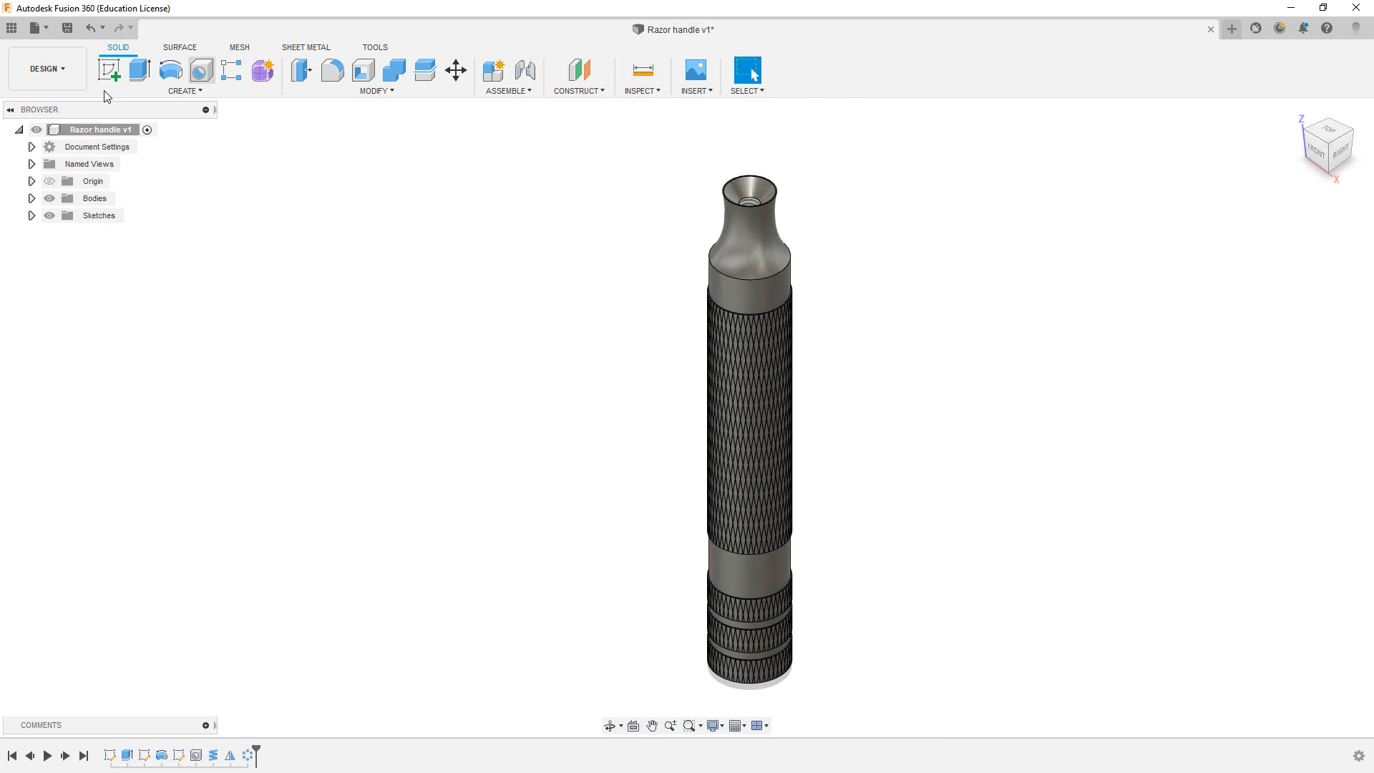